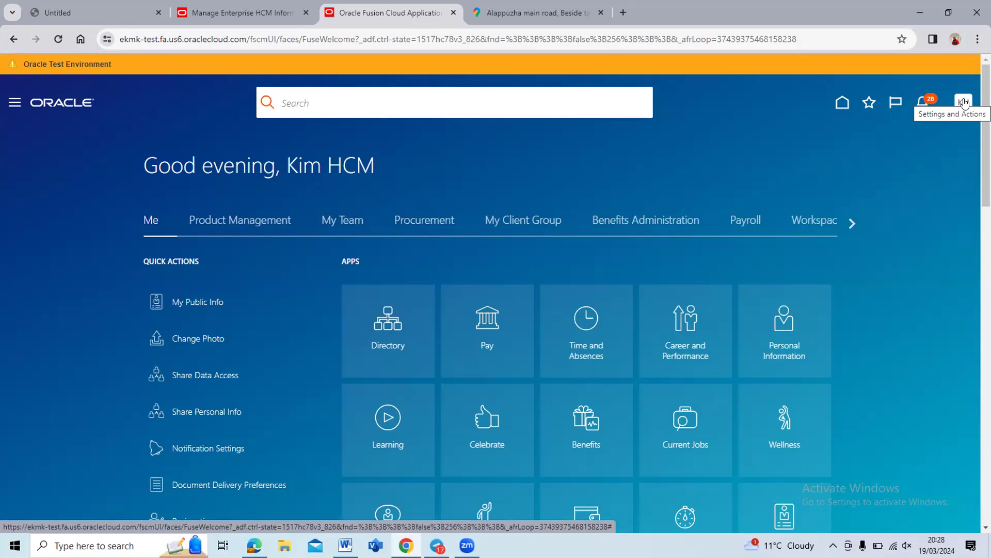
Open Manage Implementation Projects from the Tasks panel of Setup and Maintenance.
{"action": "left_click", "coordinate": [963, 103]}
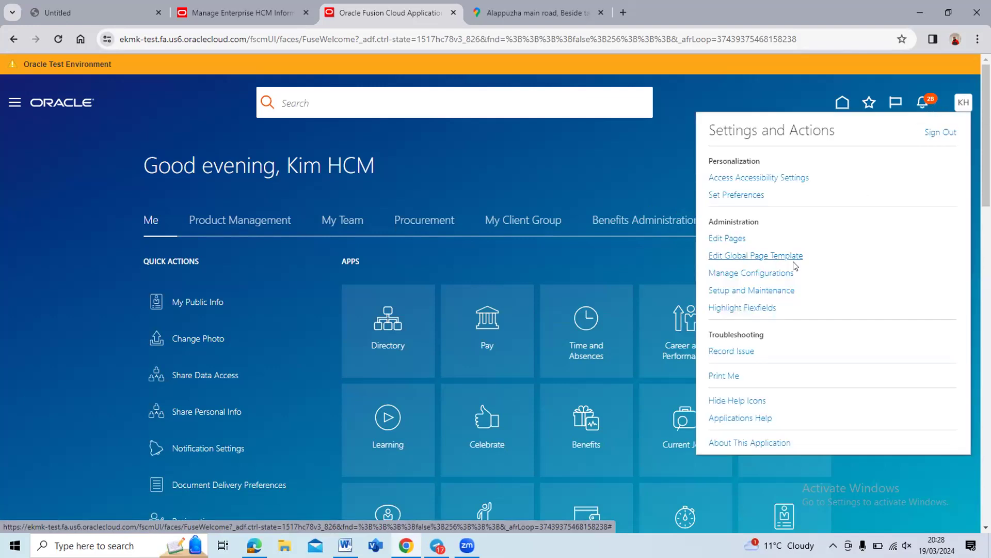
{"action": "left_click", "coordinate": [779, 291]}
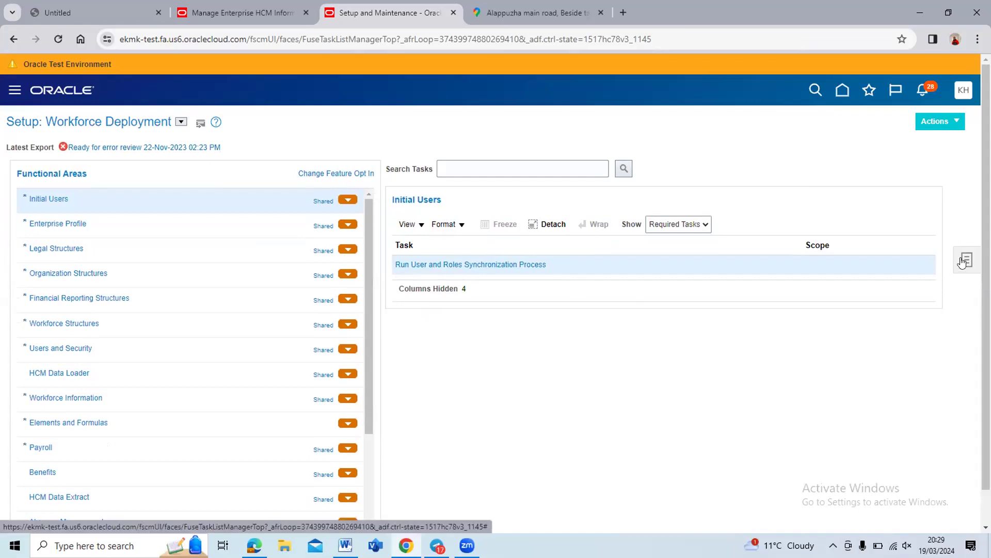
{"action": "left_click", "coordinate": [962, 262]}
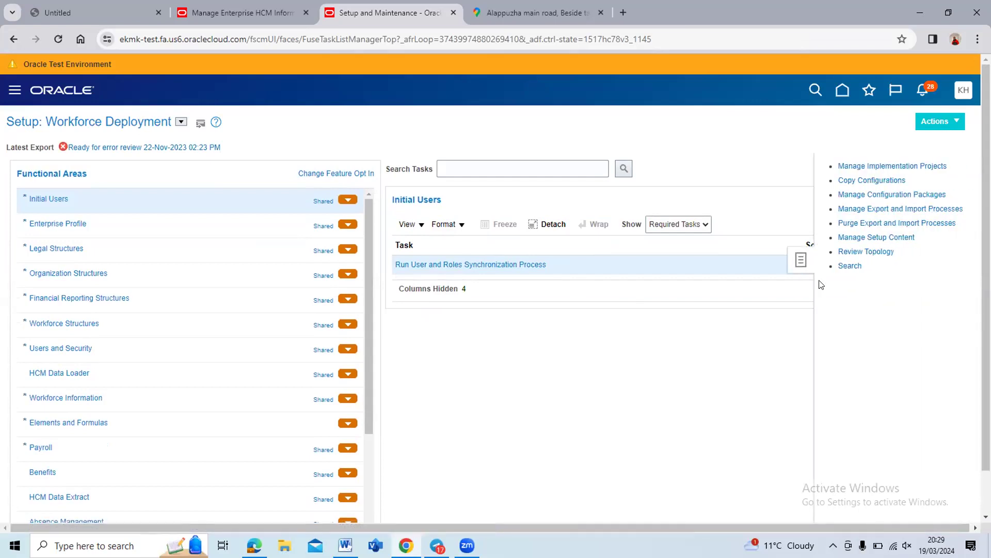
{"action": "left_click", "coordinate": [888, 167]}
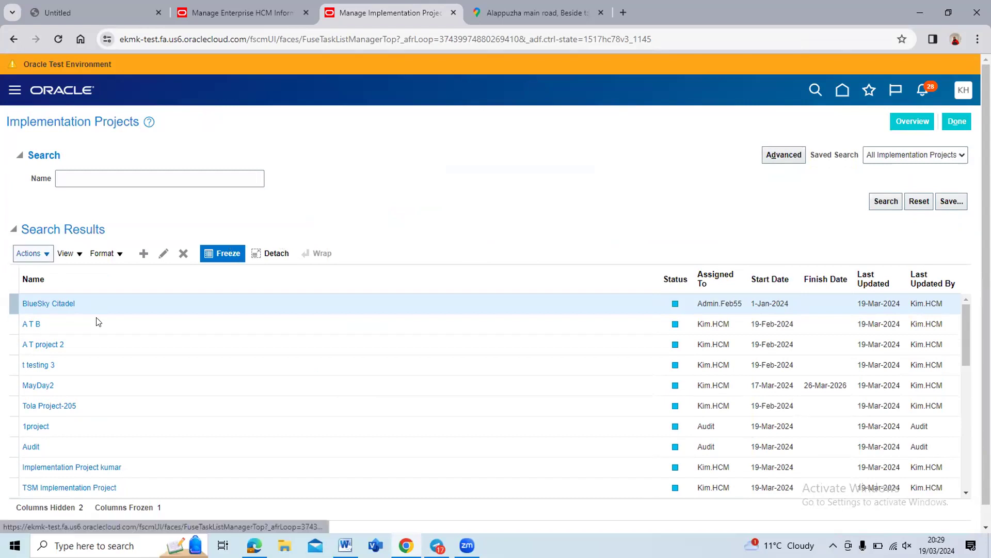
Create a new implementation project named 'Elderberry opt'.
{"action": "left_click", "coordinate": [144, 253]}
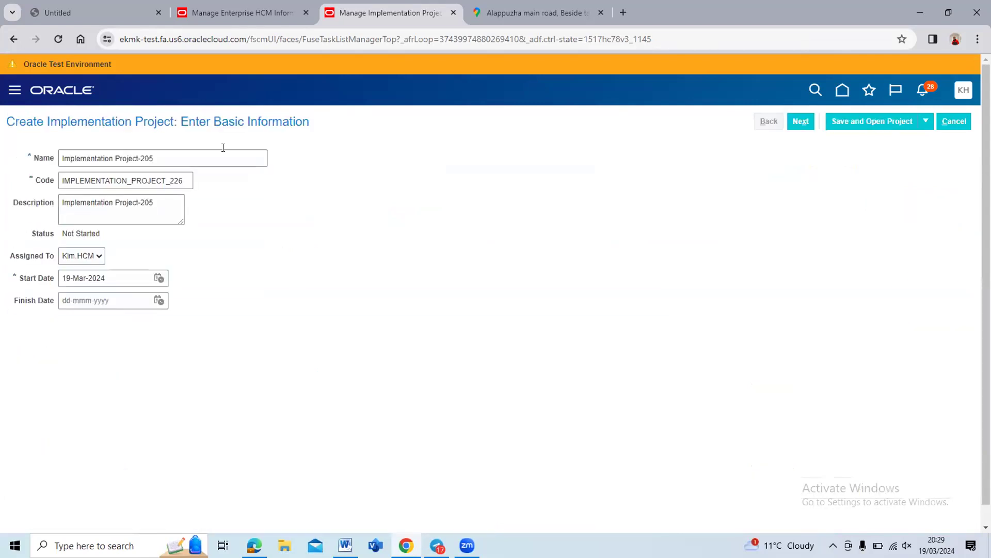
{"action": "left_click", "coordinate": [187, 157]}
{"action": "key", "text": "BackSpace"}
{"action": "key", "text": "BackSpace"}
{"action": "key", "text": "BackSpace"}
{"action": "key", "text": "BackSpace"}
{"action": "key", "text": "BackSpace"}
{"action": "key", "text": "BackSpace"}
{"action": "key", "text": "BackSpace"}
{"action": "key", "text": "BackSpace"}
{"action": "key", "text": "BackSpace"}
{"action": "key", "text": "BackSpace"}
{"action": "key", "text": "BackSpace"}
{"action": "key", "text": "BackSpace"}
{"action": "key", "text": "BackSpace"}
{"action": "key", "text": "BackSpace"}
{"action": "key", "text": "BackSpace"}
{"action": "key", "text": "BackSpace"}
{"action": "key", "text": "BackSpace"}
{"action": "key", "text": "BackSpace"}
{"action": "key", "text": "BackSpace"}
{"action": "key", "text": "BackSpace"}
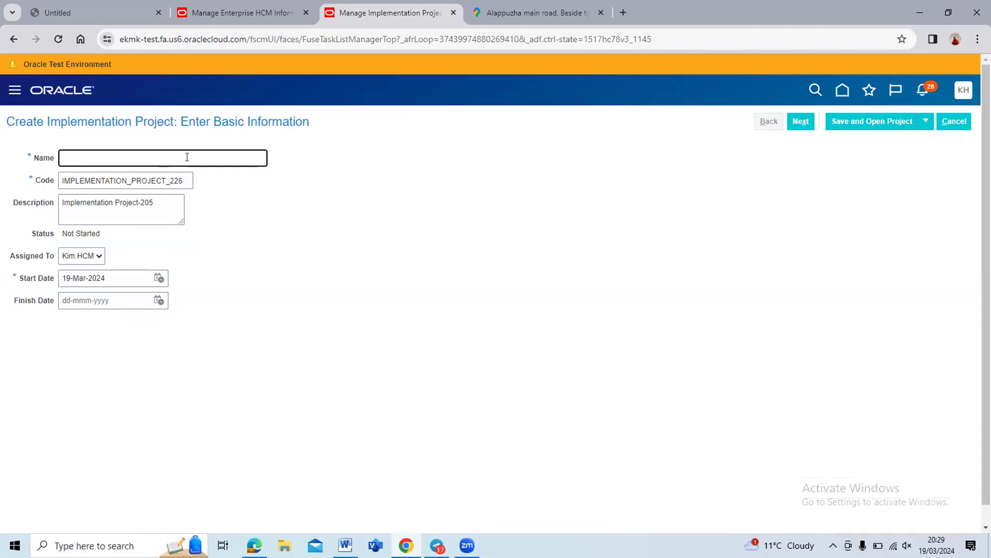
{"action": "type", "text": "Elderberry opt"}
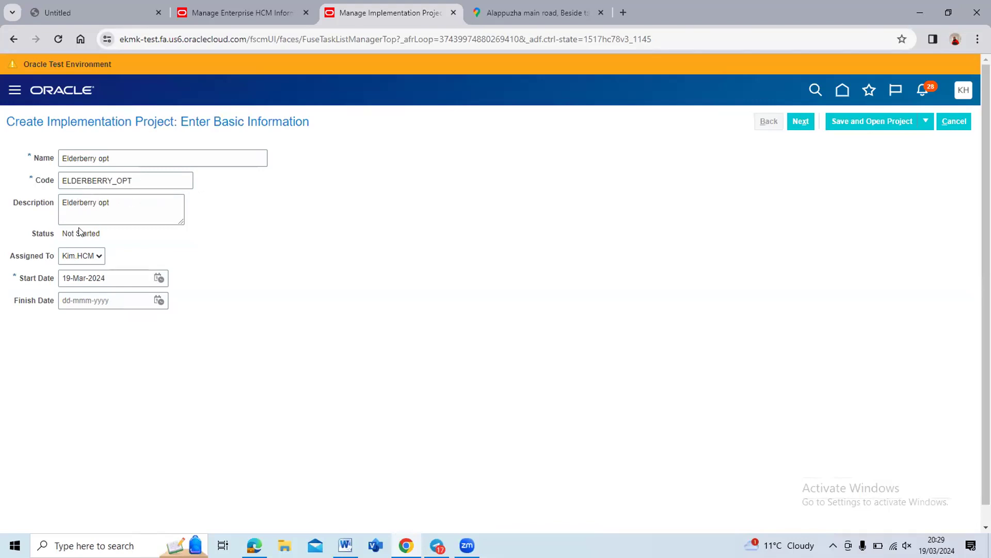
Set the start date to 19-Feb-2024, keep the current assignee, and continue.
{"action": "left_click", "coordinate": [83, 278]}
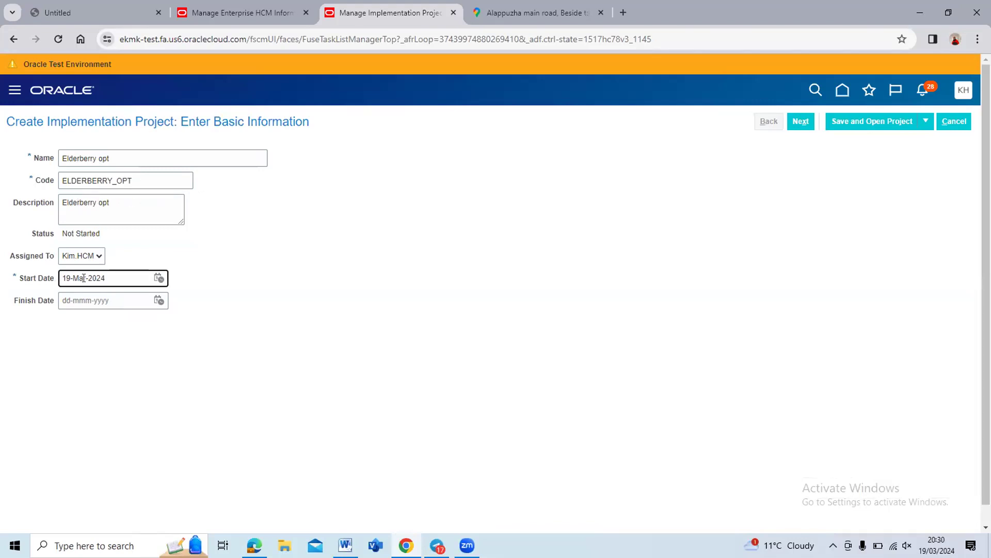
{"action": "double_click", "coordinate": [83, 278]}
{"action": "key", "text": "BackSpace"}
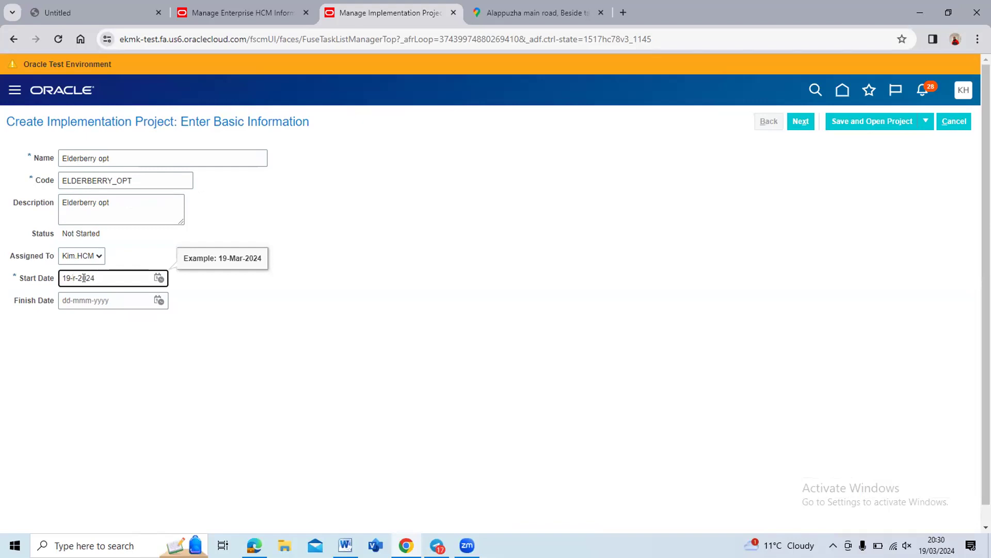
{"action": "key", "text": "BackSpace"}
{"action": "type", "text": "02"}
{"action": "left_click", "coordinate": [246, 284]}
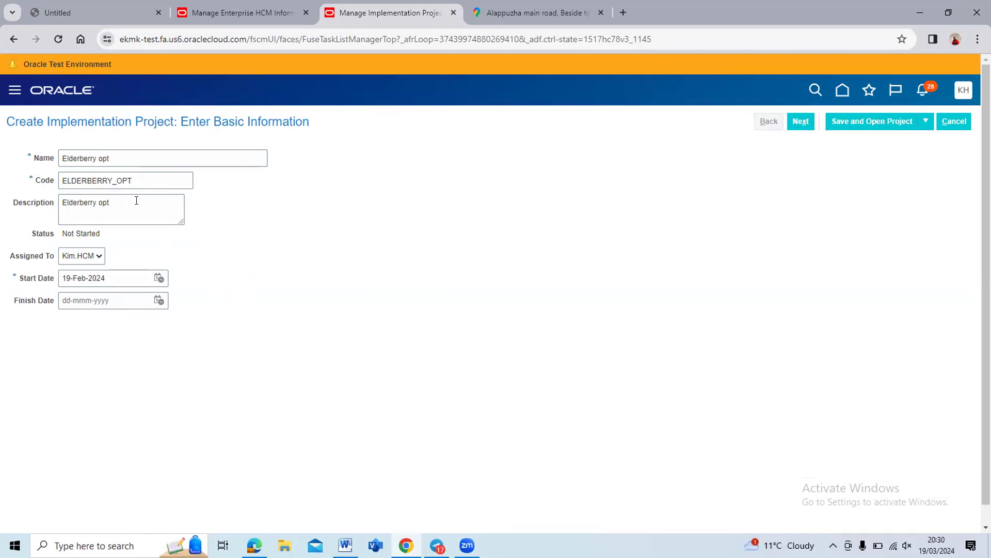
{"action": "left_click", "coordinate": [97, 258]}
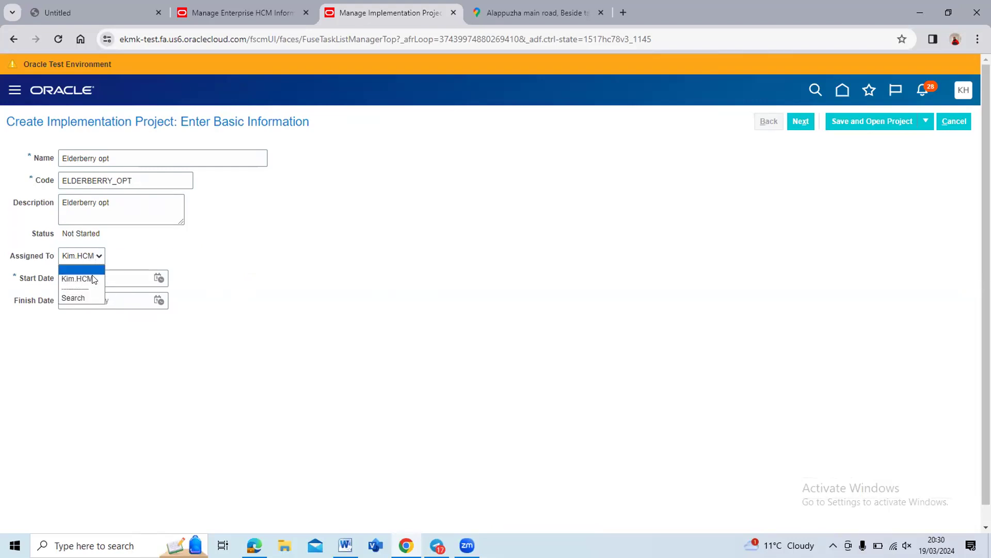
{"action": "left_click", "coordinate": [93, 280]}
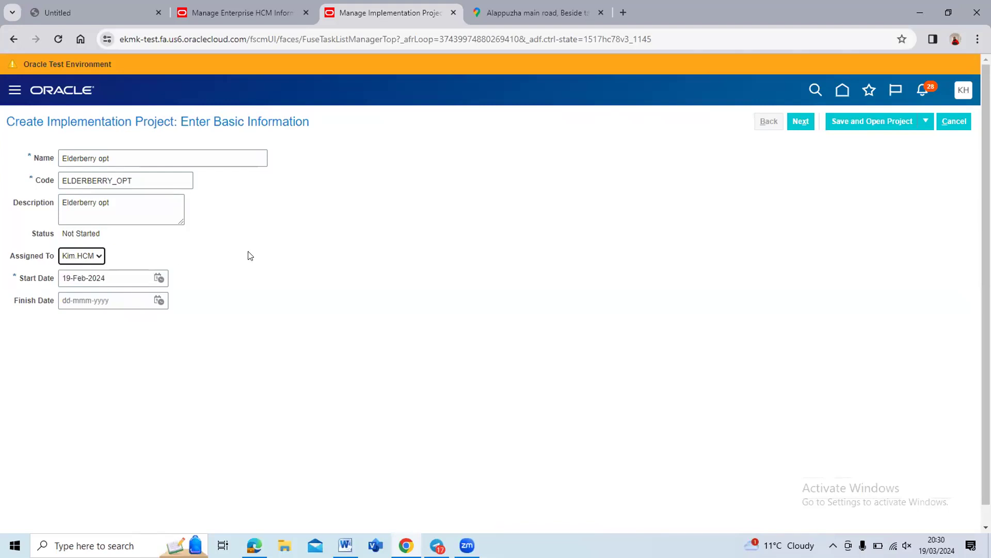
{"action": "left_click", "coordinate": [802, 122]}
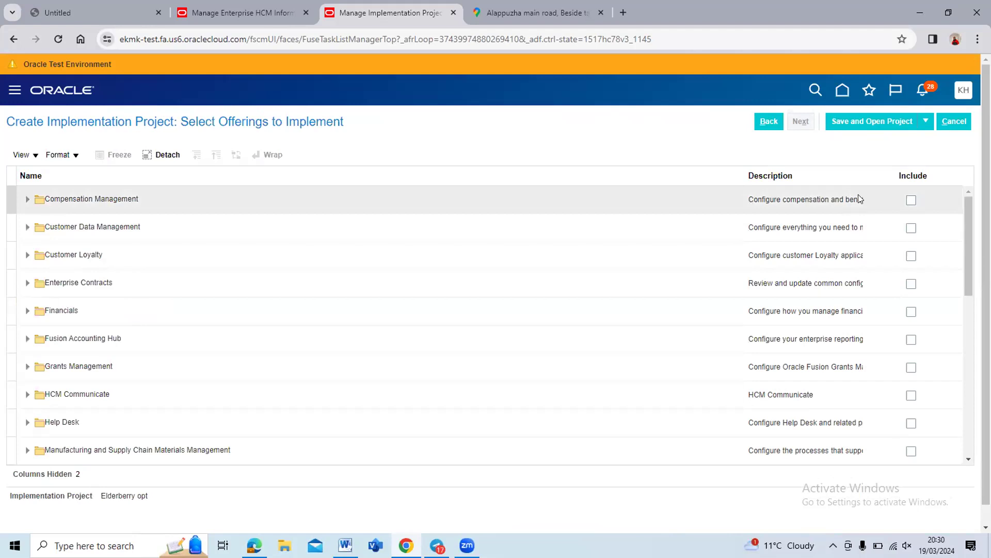
Include Compensation Management, Workforce Profiles, Benefits, Individual and Workforce Compensation, and Total Compensation Statements.
{"action": "left_click", "coordinate": [911, 200]}
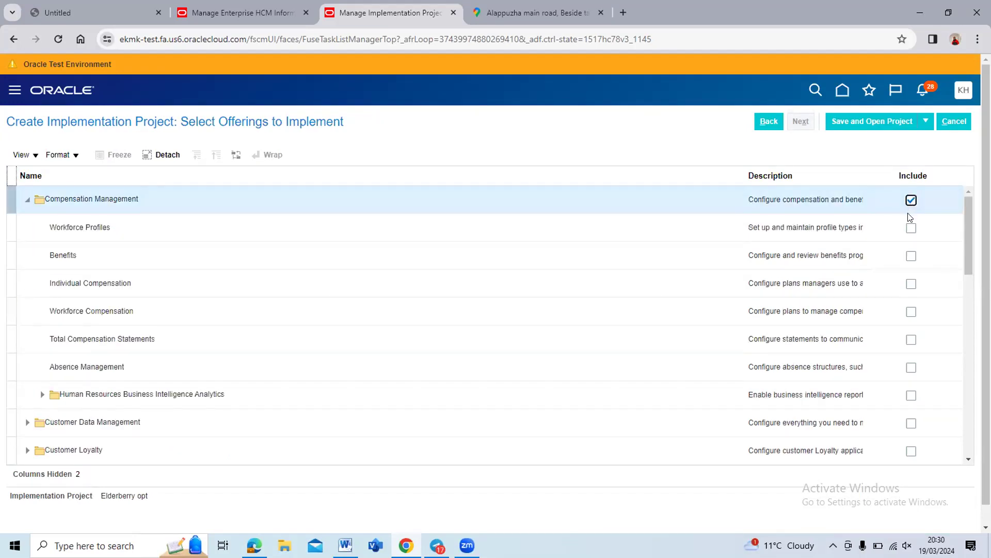
{"action": "left_click", "coordinate": [910, 230]}
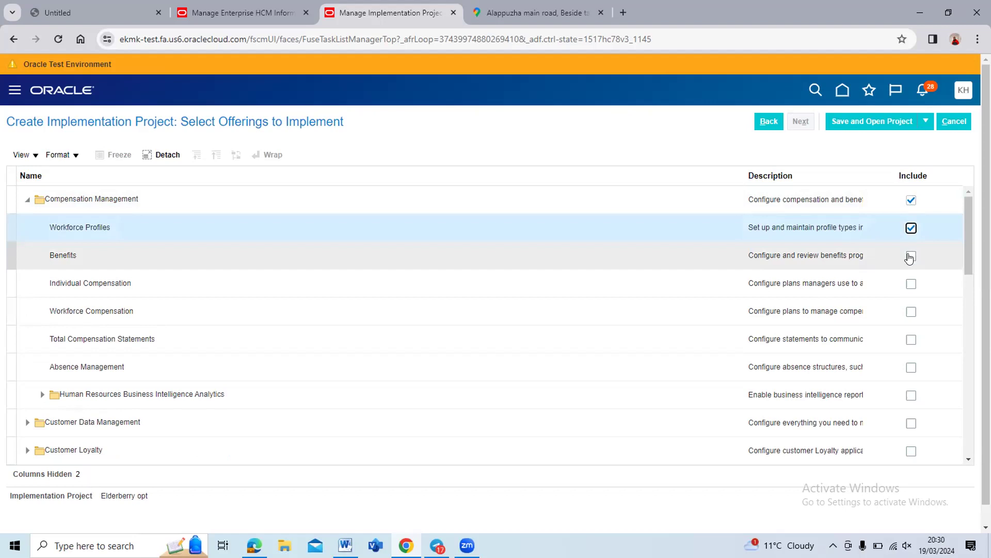
{"action": "left_click", "coordinate": [910, 256]}
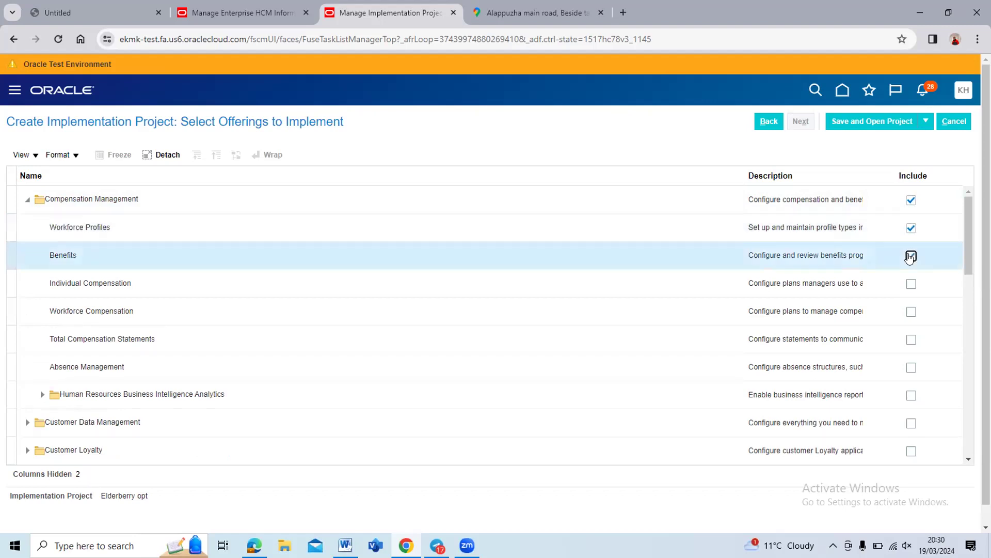
{"action": "left_click", "coordinate": [911, 286]}
{"action": "left_click", "coordinate": [911, 285]}
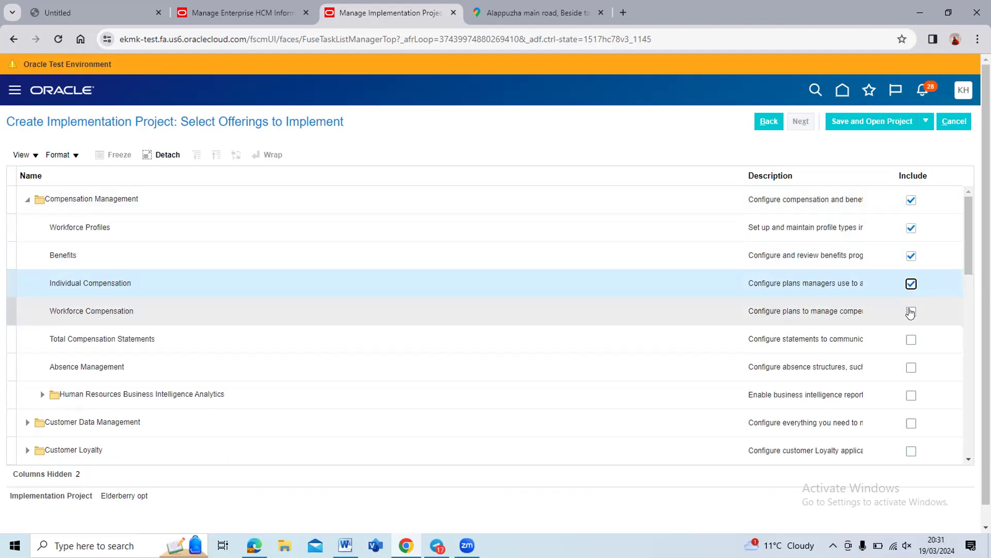
{"action": "left_click", "coordinate": [910, 312]}
{"action": "left_click", "coordinate": [911, 312]}
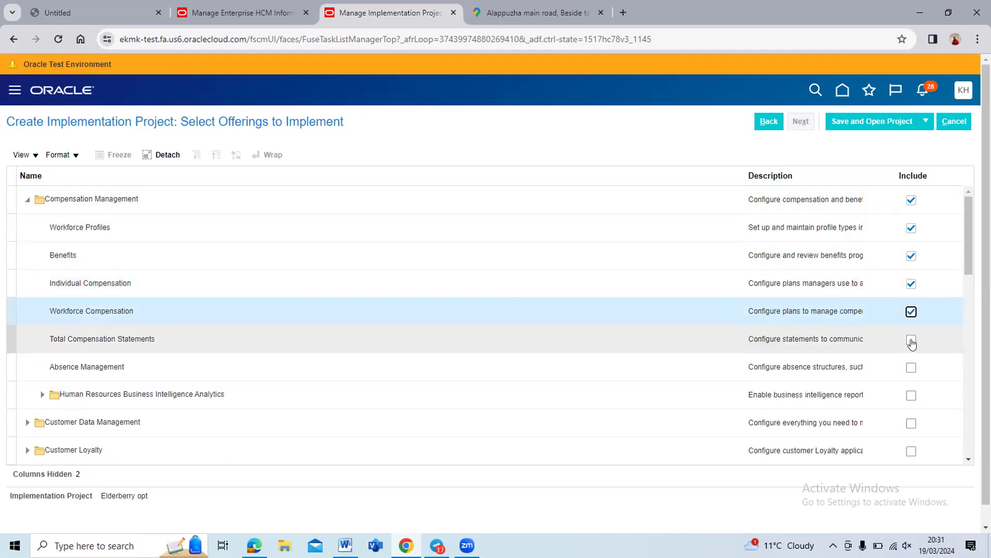
{"action": "left_click", "coordinate": [911, 342]}
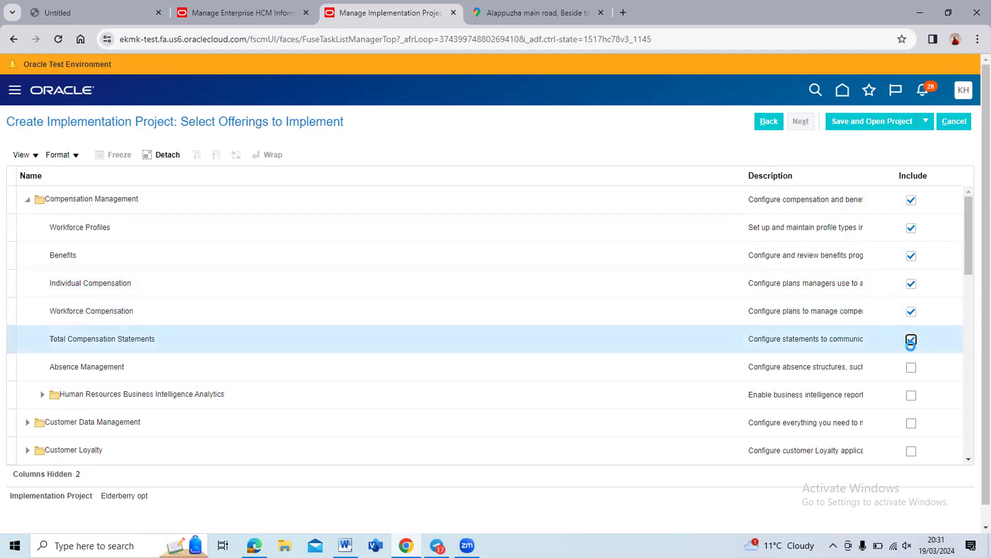
{"action": "left_click", "coordinate": [912, 372]}
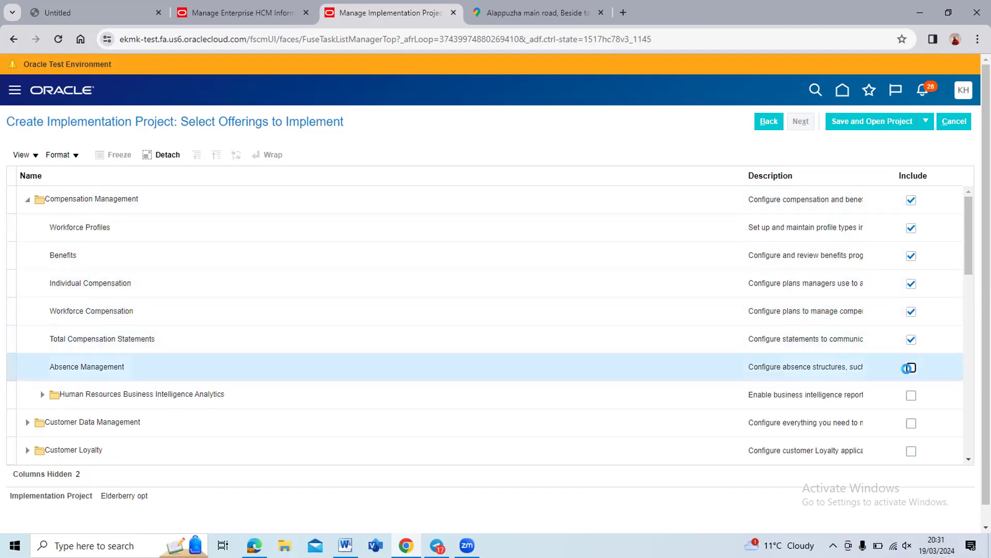
Include Absence Management and the Absence, Payroll, Workforce Effectiveness and Deployment BI Analytics offerings.
{"action": "left_click", "coordinate": [911, 396]}
{"action": "left_click_drag", "start_coordinate": [966, 257], "coordinate": [967, 299]}
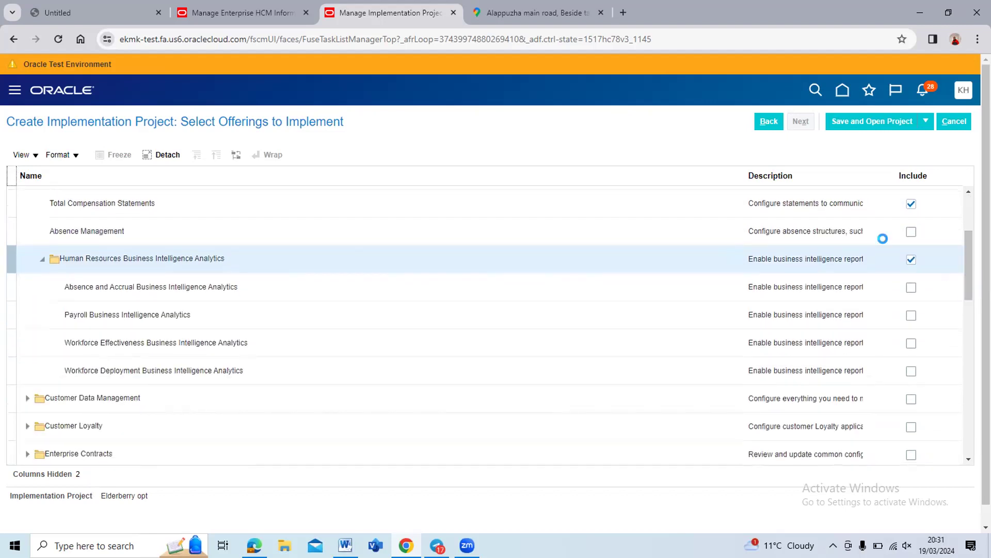
{"action": "left_click", "coordinate": [911, 230]}
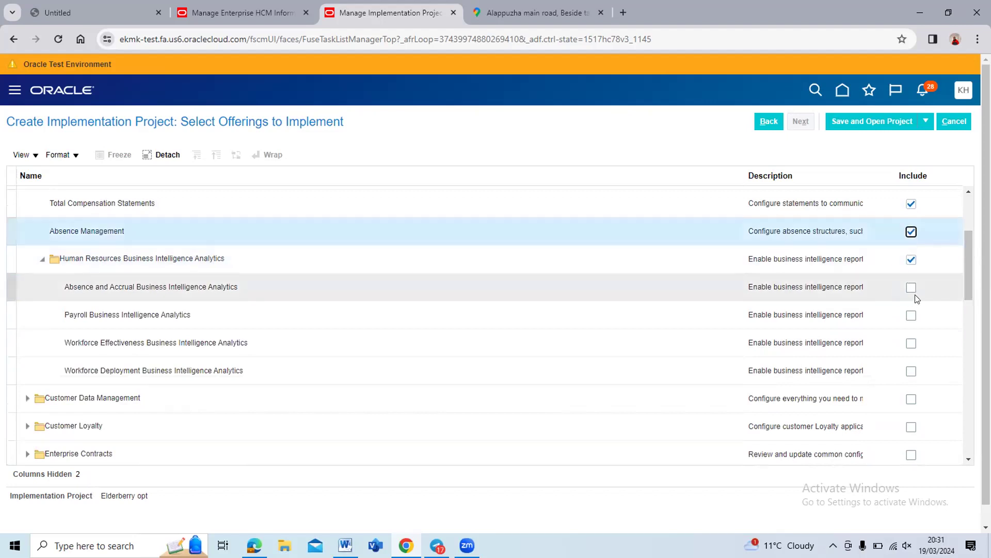
{"action": "left_click", "coordinate": [911, 288]}
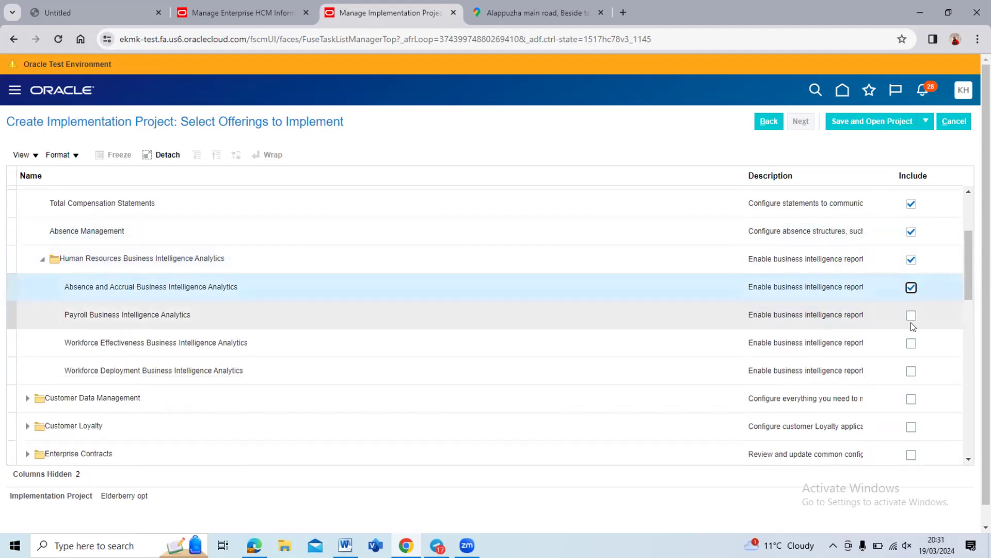
{"action": "left_click", "coordinate": [911, 315]}
{"action": "left_click", "coordinate": [912, 344]}
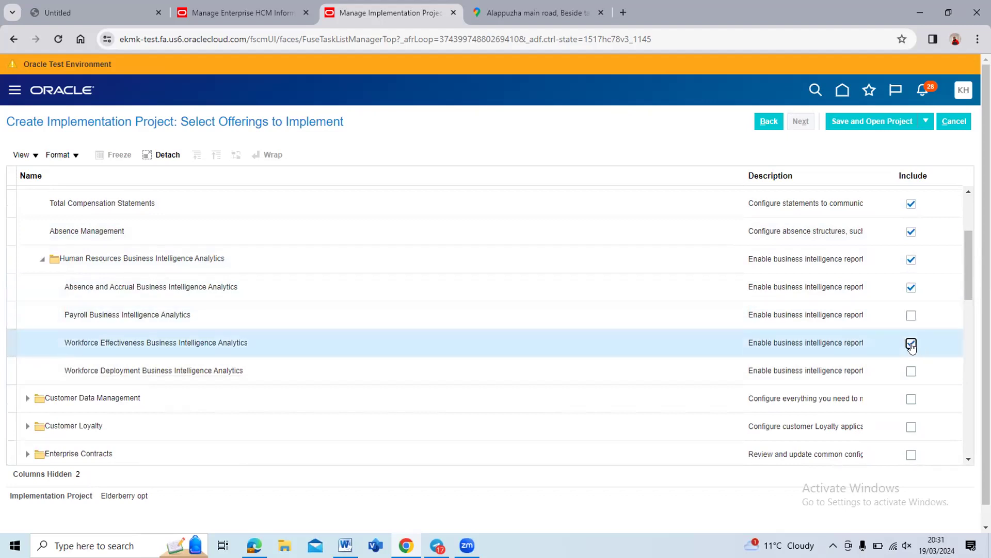
{"action": "left_click", "coordinate": [911, 373]}
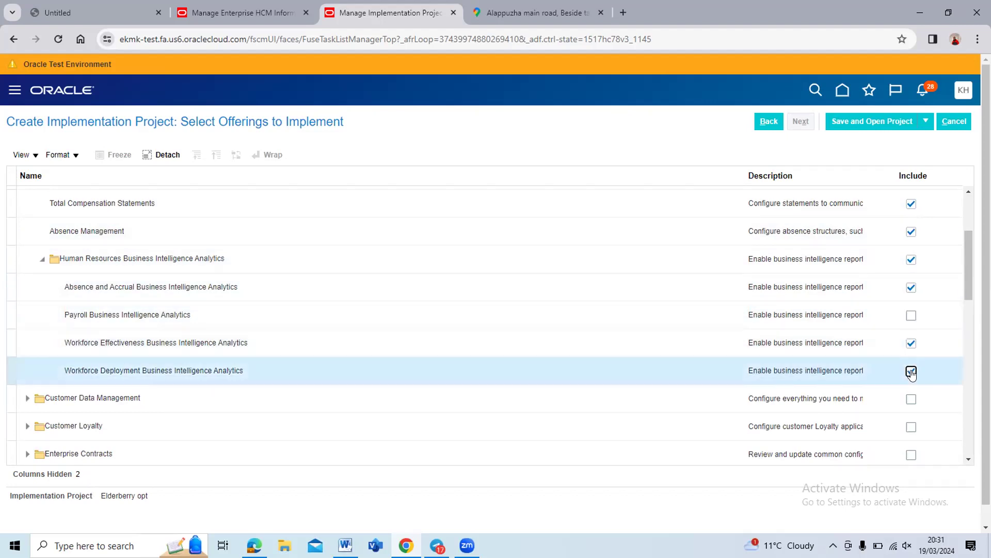
{"action": "left_click", "coordinate": [910, 321]}
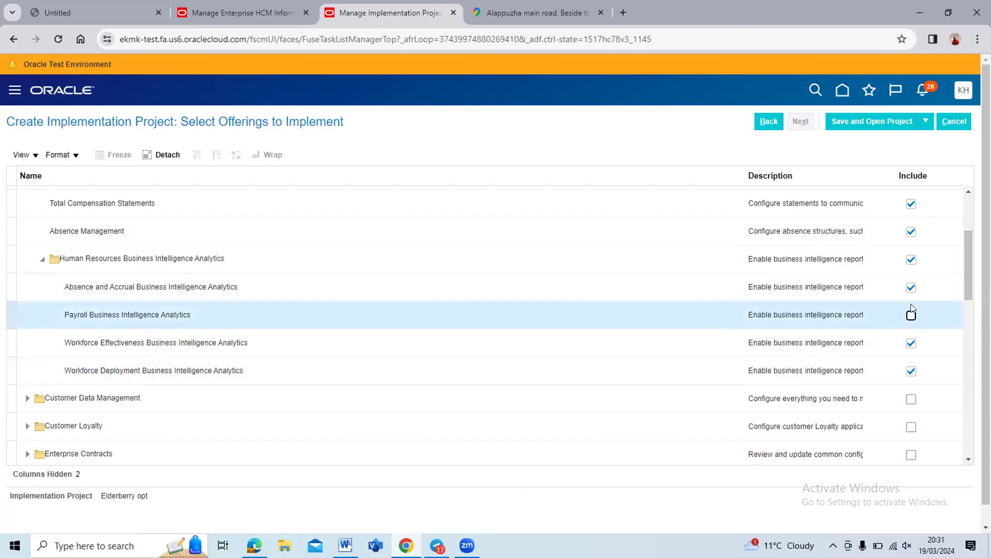
{"action": "left_click", "coordinate": [911, 316]}
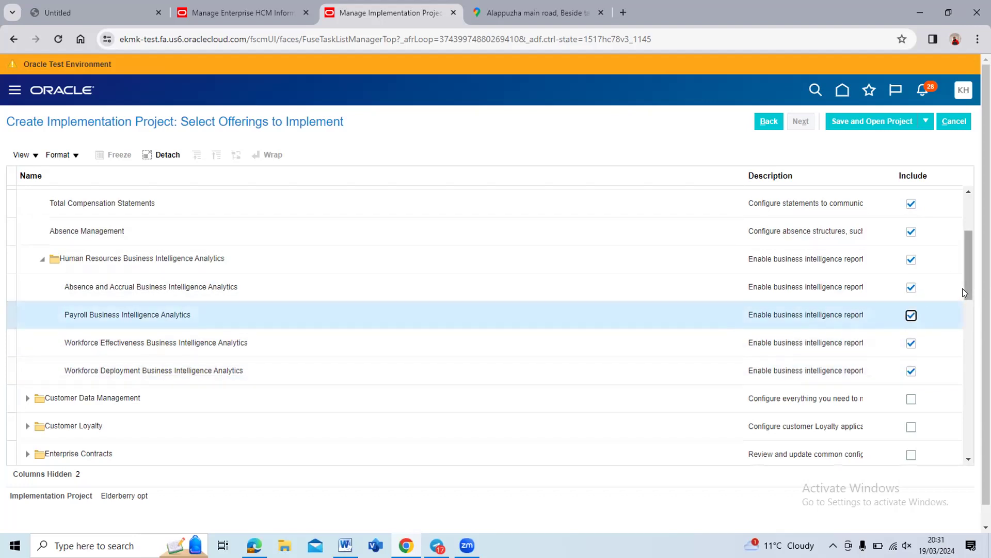
Include Workforce Deployment with Payroll, Absence Management, Scheduling, Predictions, Individual Compensation, Time and Labor, Workforce Profiles.
{"action": "scroll", "coordinate": [962, 292], "scroll_direction": "down", "scroll_amount": 5}
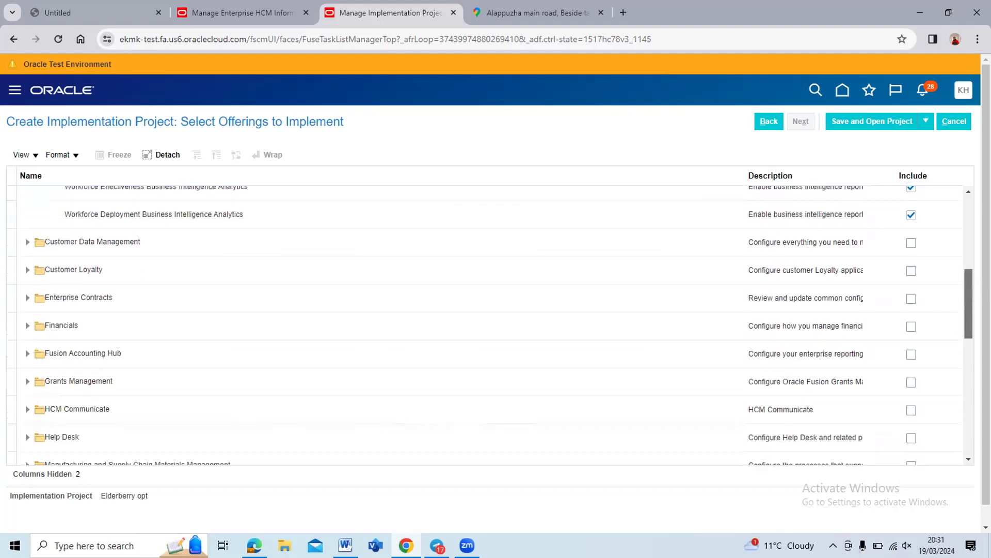
{"action": "scroll", "coordinate": [962, 291], "scroll_direction": "down", "scroll_amount": 6}
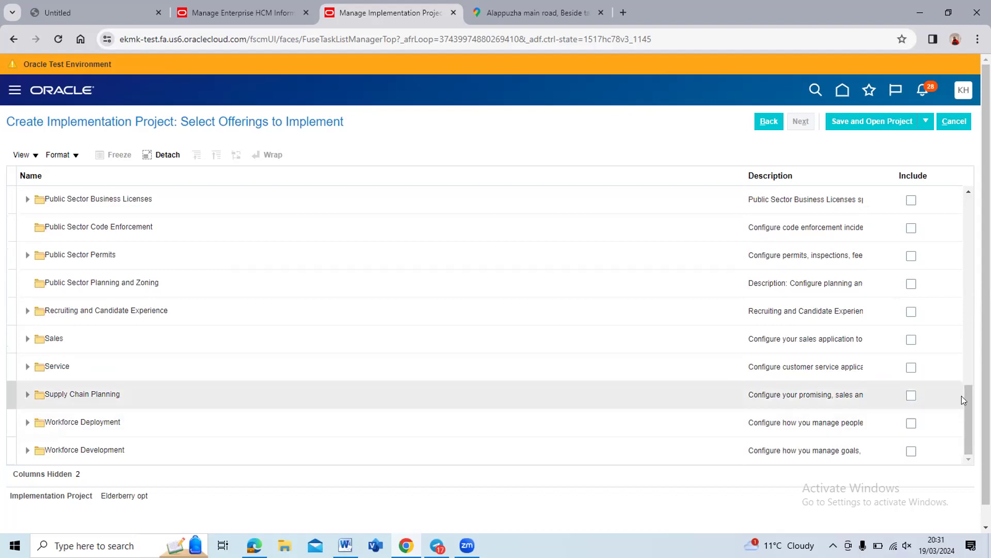
{"action": "left_click", "coordinate": [911, 424]}
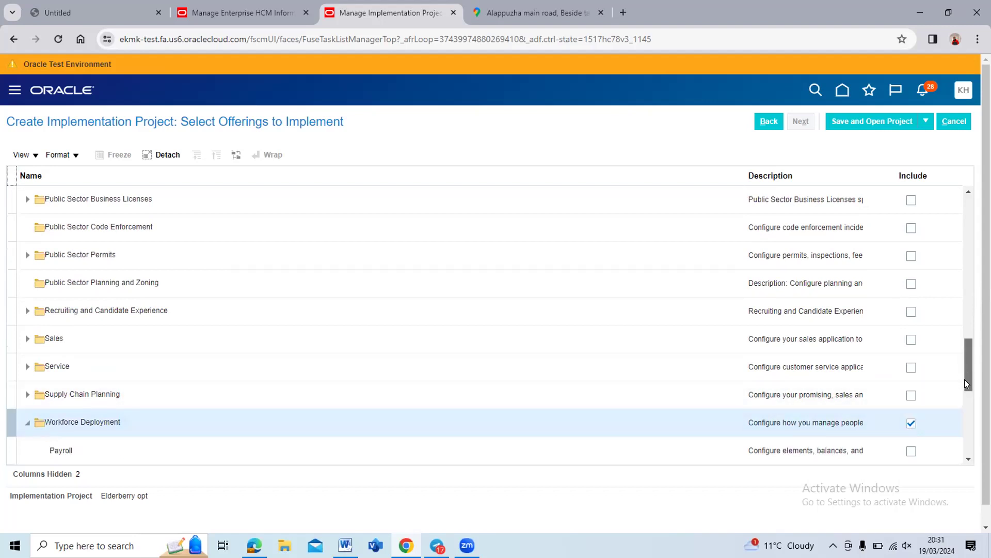
{"action": "scroll", "coordinate": [963, 370], "scroll_direction": "down", "scroll_amount": 4}
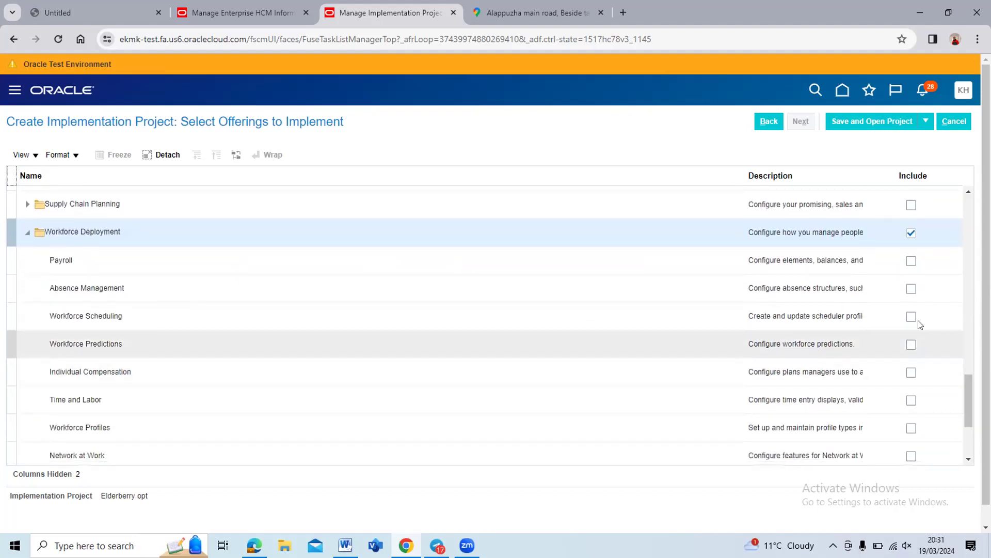
{"action": "left_click", "coordinate": [911, 261]}
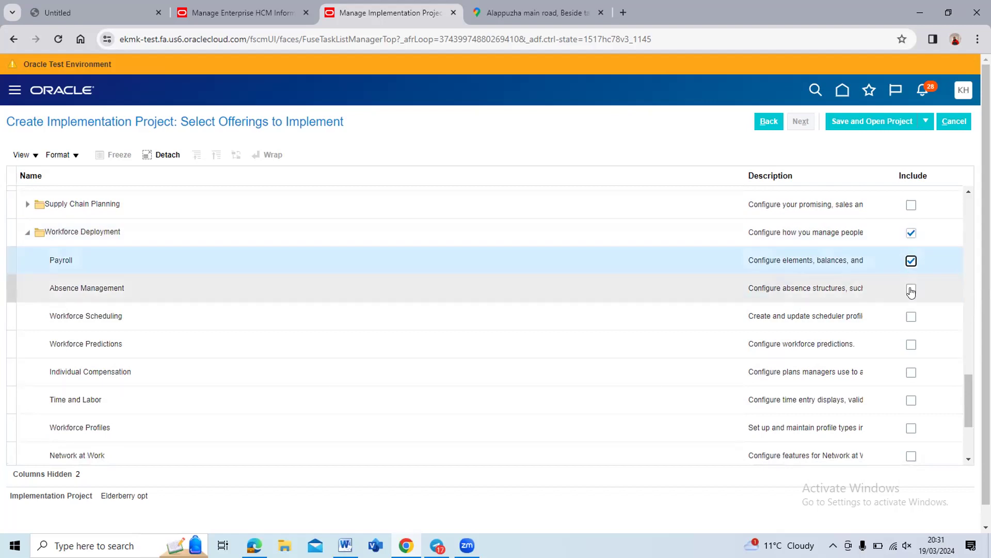
{"action": "left_click", "coordinate": [909, 289]}
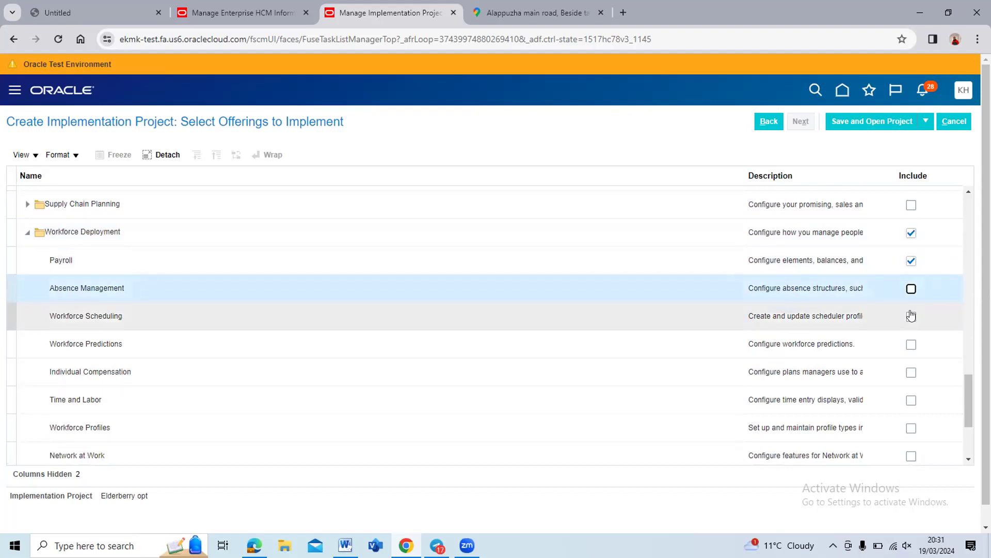
{"action": "left_click", "coordinate": [911, 288]}
{"action": "left_click", "coordinate": [911, 316]}
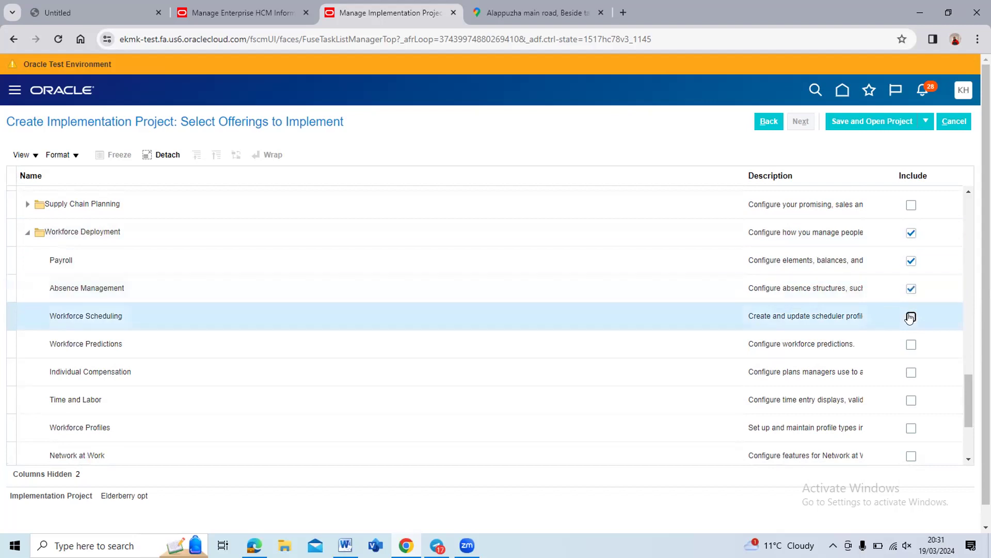
{"action": "left_click", "coordinate": [911, 345]}
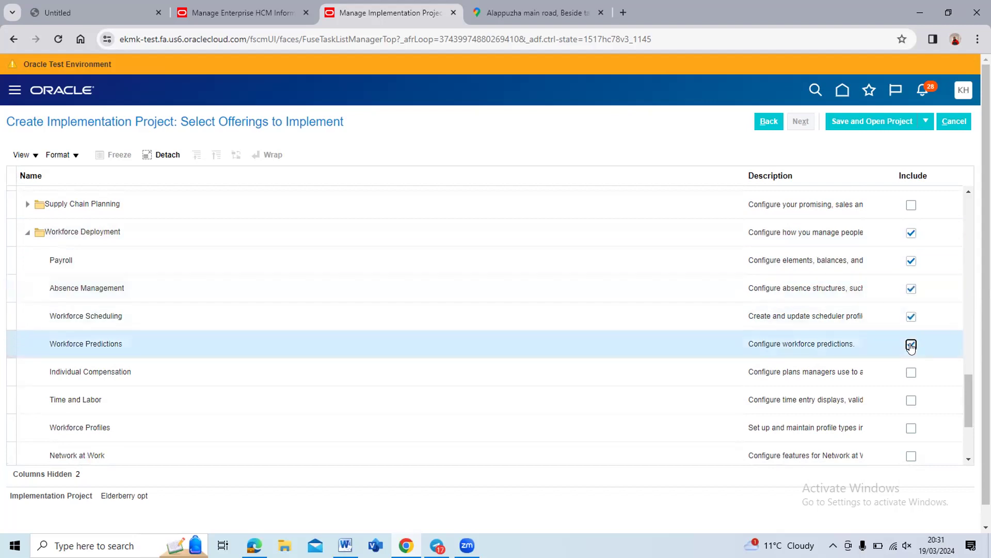
{"action": "left_click", "coordinate": [911, 373]}
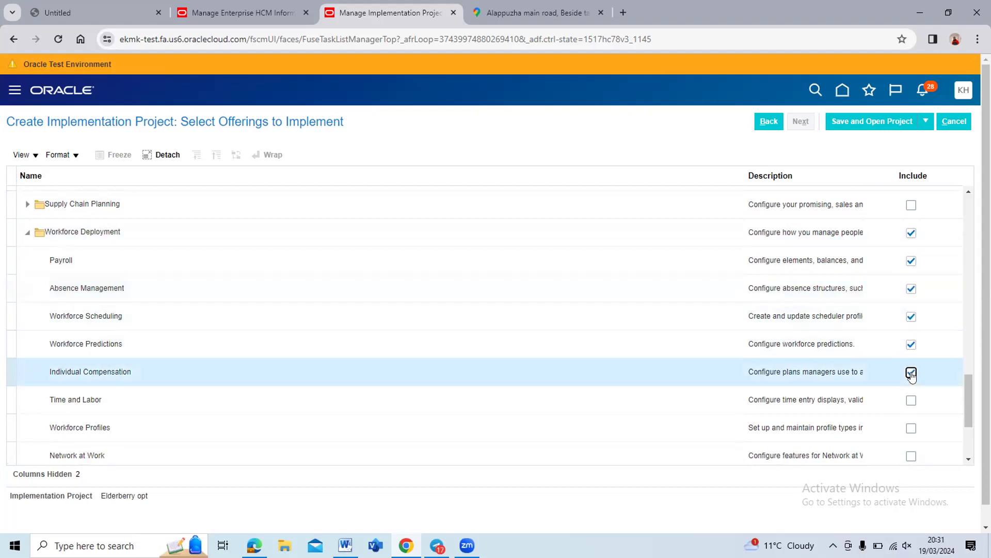
{"action": "left_click", "coordinate": [912, 402]}
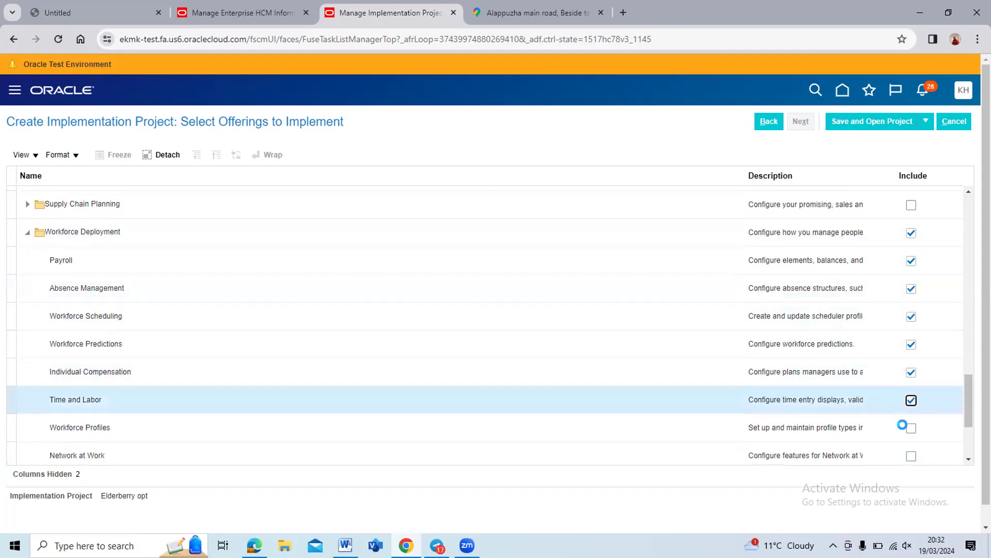
{"action": "left_click", "coordinate": [911, 430]}
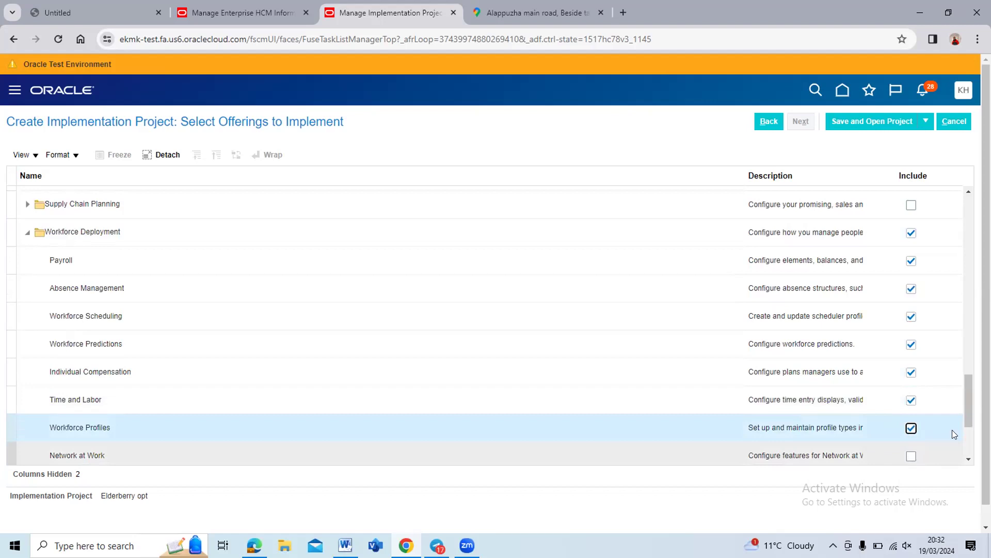
Include Network at Work, Workforce Management, Health and Safety Incidents, HCM Atom Feeds and HR BI Analytics.
{"action": "left_click_drag", "start_coordinate": [964, 411], "coordinate": [964, 410]}
{"action": "scroll", "coordinate": [965, 410], "scroll_direction": "down", "scroll_amount": 3}
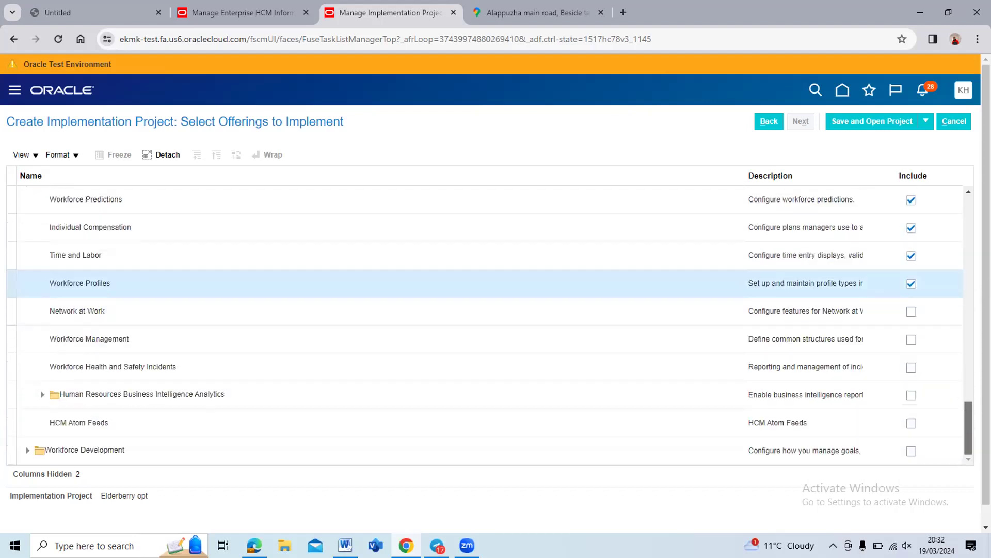
{"action": "left_click", "coordinate": [911, 312]}
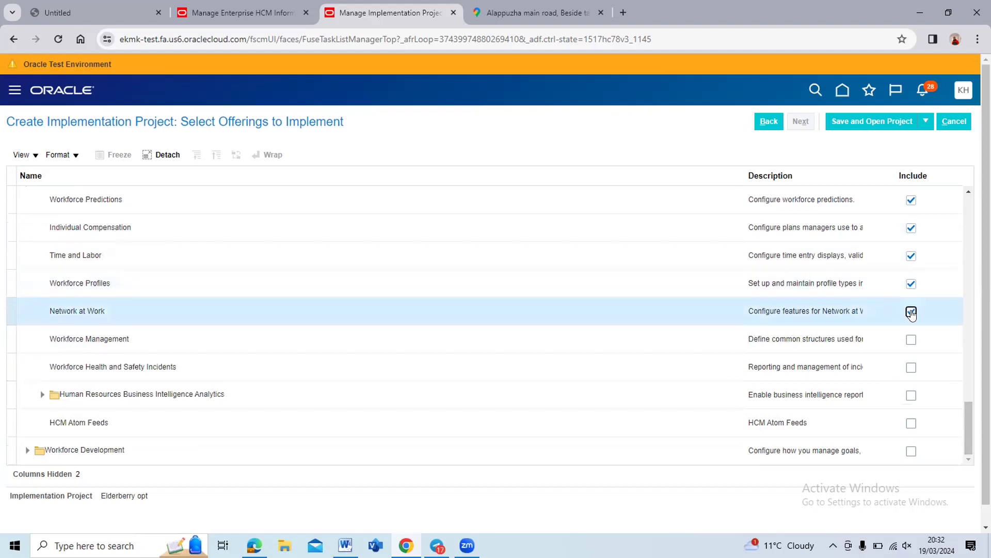
{"action": "left_click", "coordinate": [911, 340]}
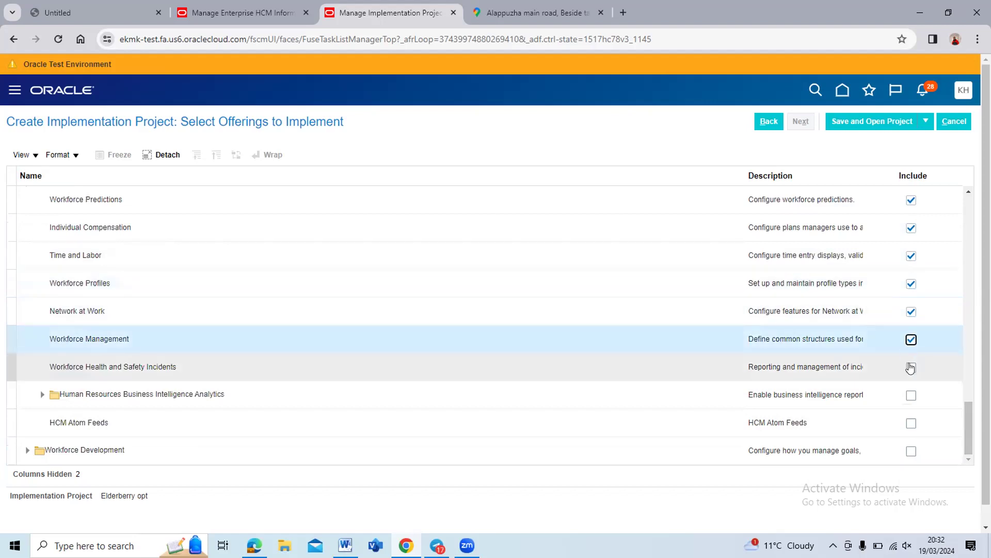
{"action": "left_click", "coordinate": [912, 367]}
{"action": "left_click", "coordinate": [910, 398]}
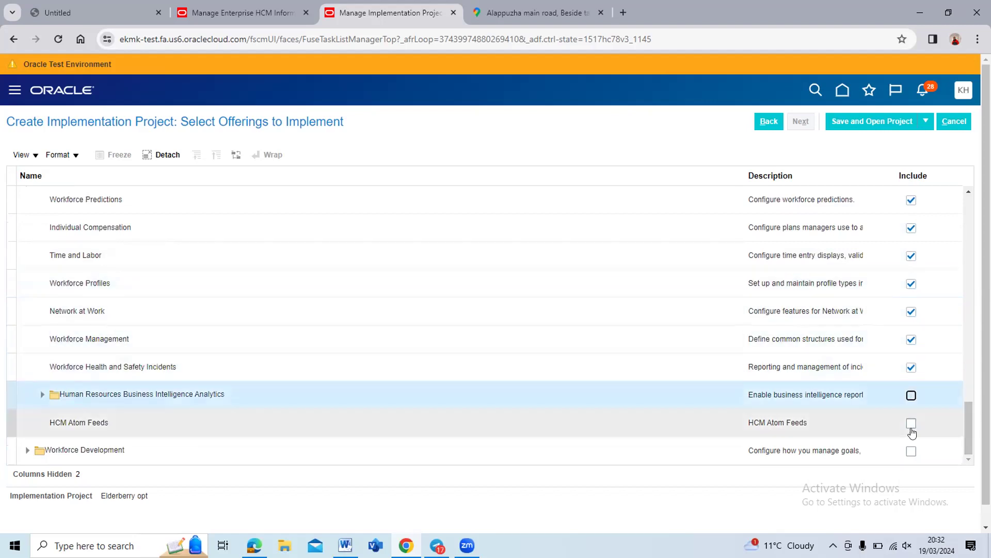
{"action": "left_click", "coordinate": [911, 423]}
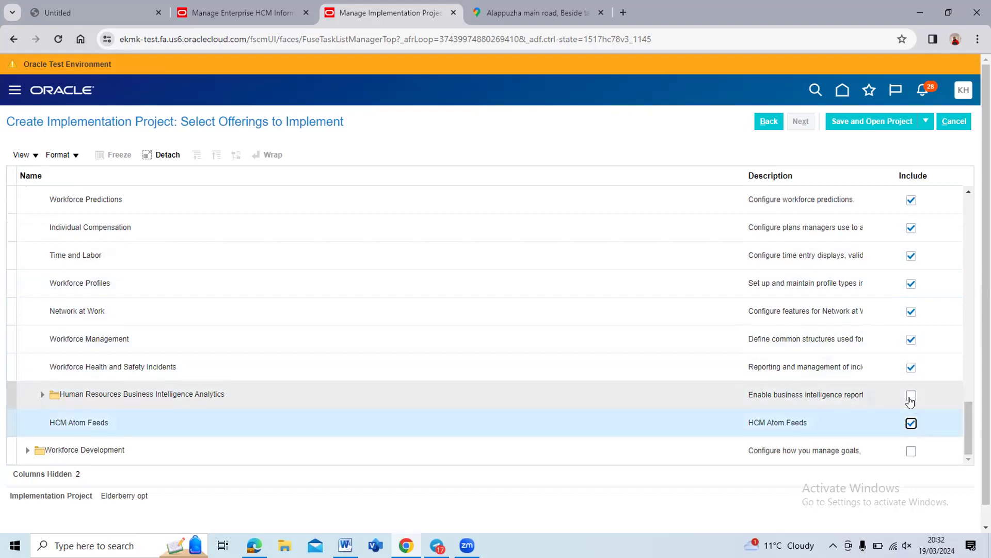
{"action": "left_click", "coordinate": [909, 397]}
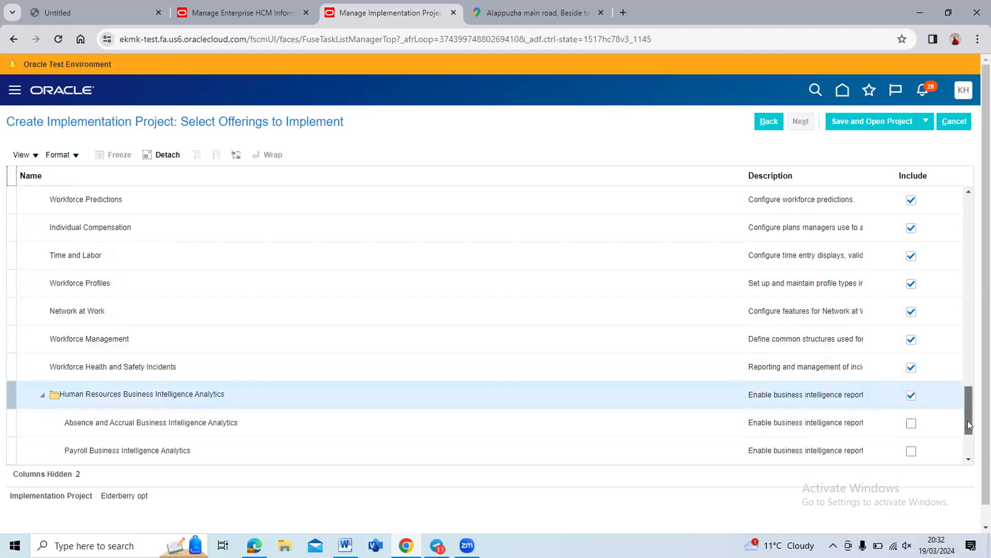
Include the four HR BI Analytics sub-offerings and the Workforce Development offering.
{"action": "scroll", "coordinate": [969, 425], "scroll_direction": "down", "scroll_amount": 3}
{"action": "left_click", "coordinate": [911, 313]}
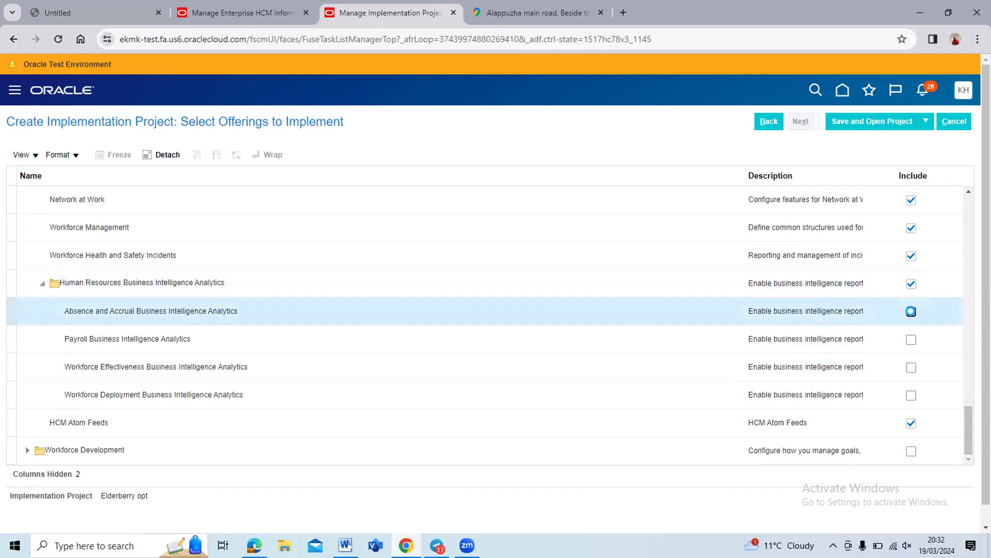
{"action": "left_click", "coordinate": [912, 339]}
{"action": "left_click", "coordinate": [911, 313]}
{"action": "left_click", "coordinate": [911, 368]}
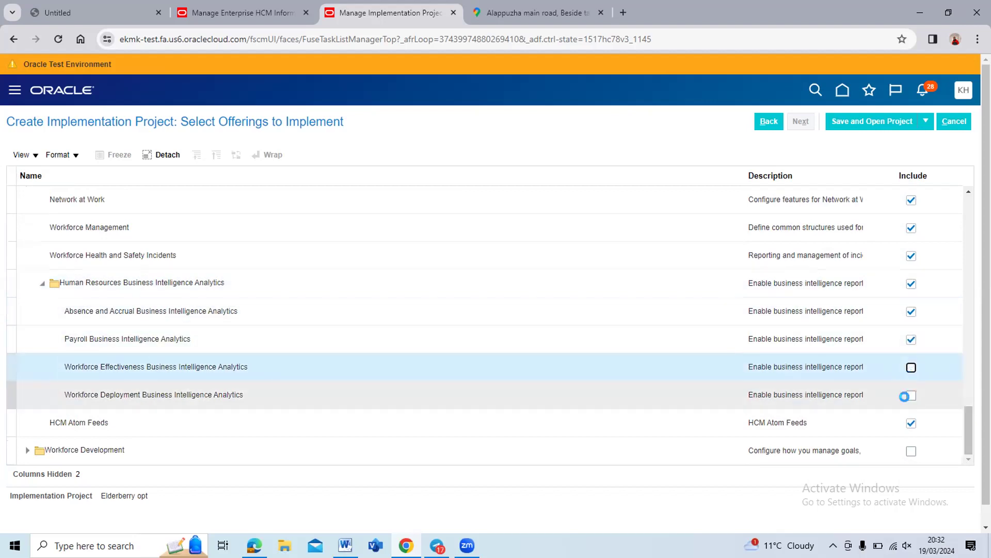
{"action": "left_click", "coordinate": [911, 368]}
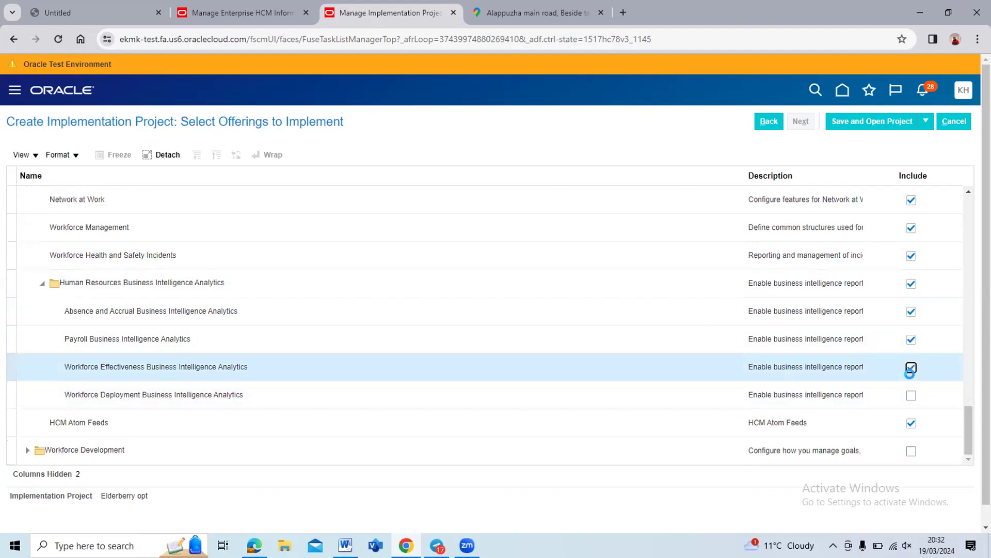
{"action": "left_click", "coordinate": [911, 395]}
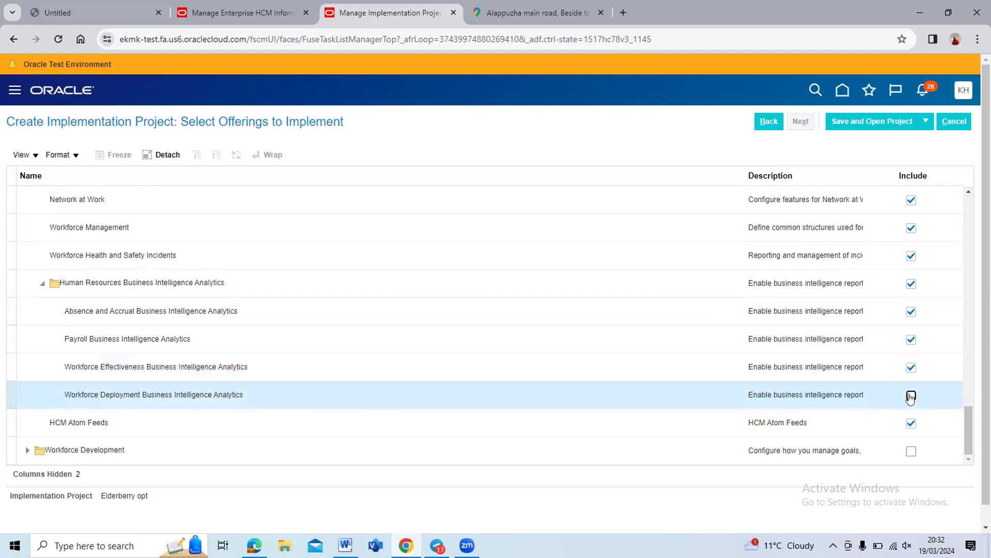
{"action": "left_click", "coordinate": [911, 396]}
{"action": "left_click", "coordinate": [910, 449]}
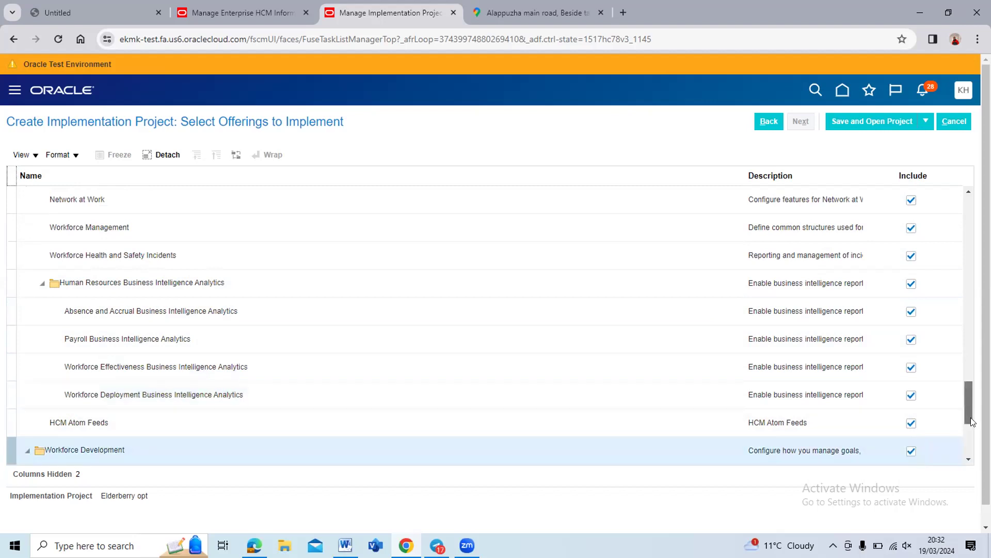
Include Worker Goal Setting, Career Development, Questionnaires, Worker Performance, Talent Review, Succession Management and HR BI Analytics.
{"action": "scroll", "coordinate": [966, 411], "scroll_direction": "down", "scroll_amount": 4}
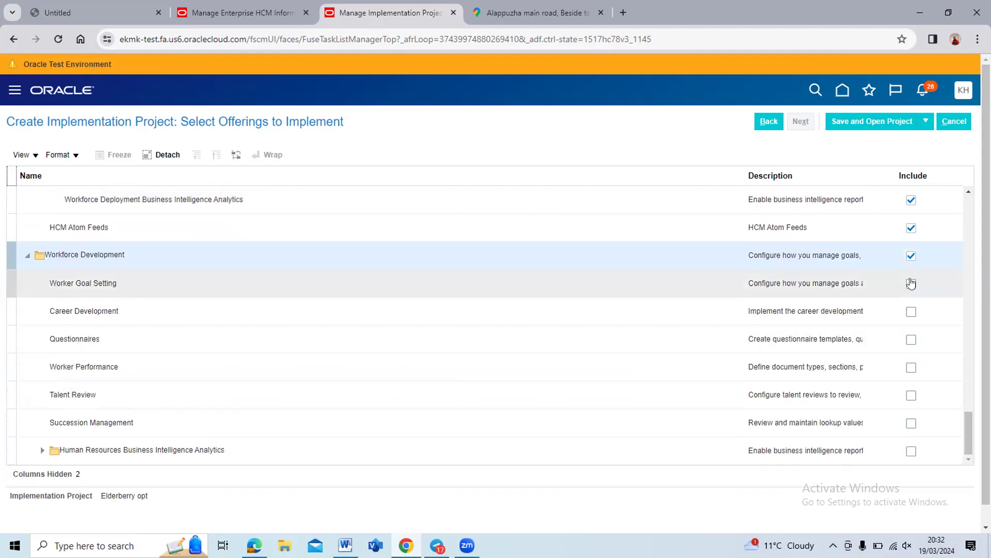
{"action": "left_click", "coordinate": [911, 283]}
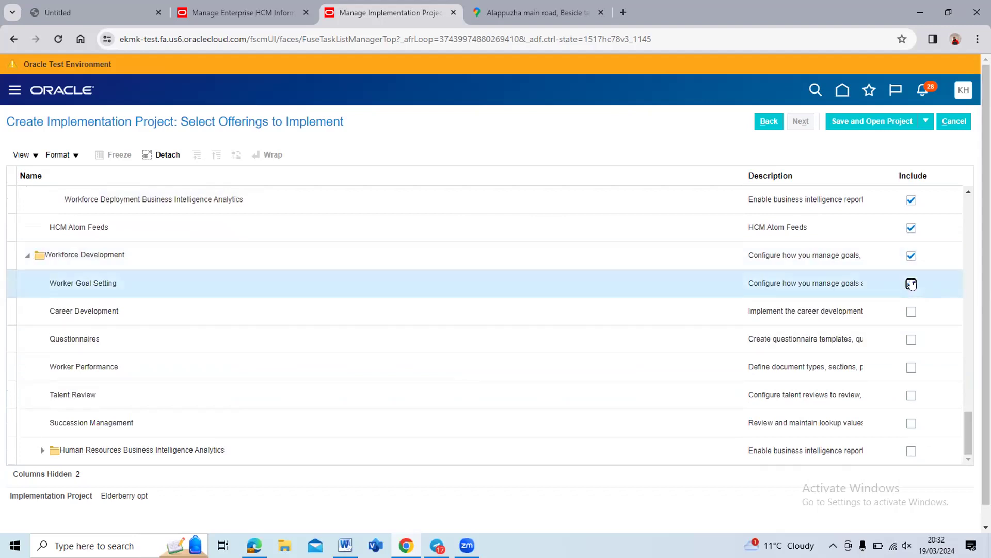
{"action": "left_click", "coordinate": [910, 312]}
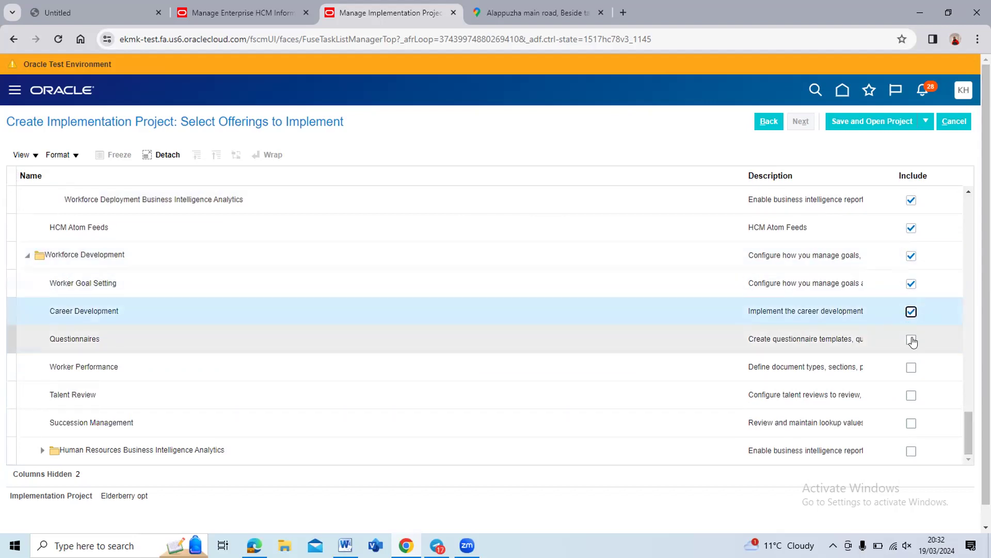
{"action": "left_click", "coordinate": [911, 341]}
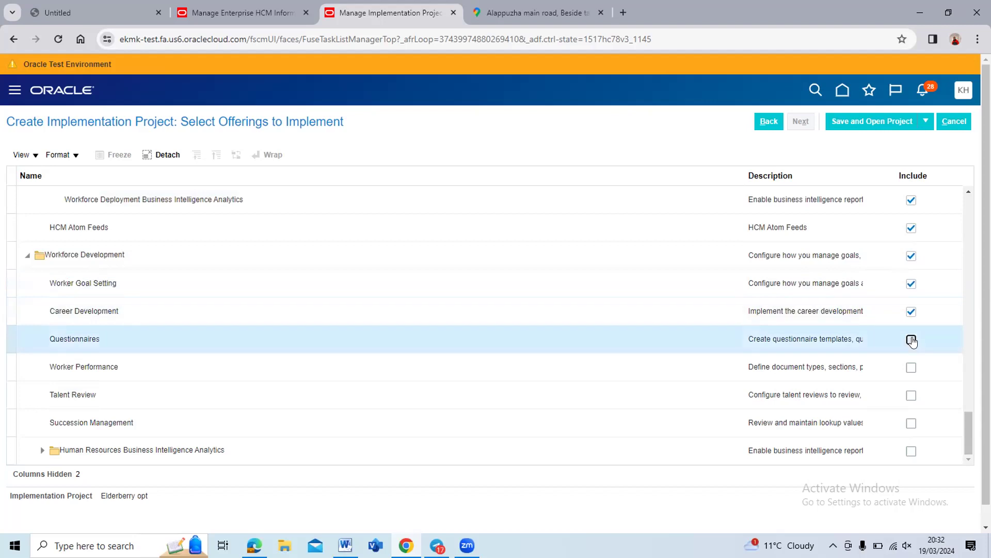
{"action": "left_click", "coordinate": [910, 368]}
{"action": "left_click", "coordinate": [912, 397]}
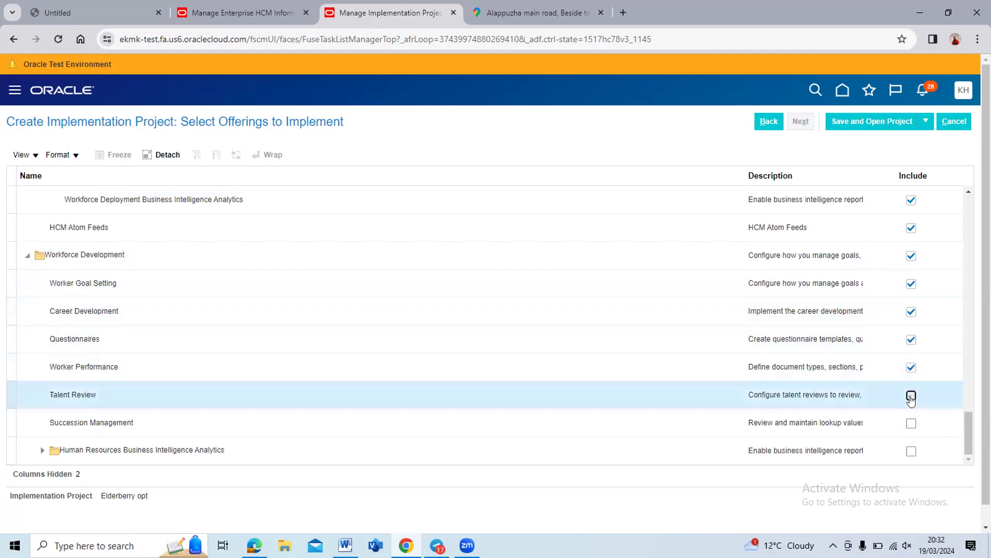
{"action": "left_click", "coordinate": [911, 423]}
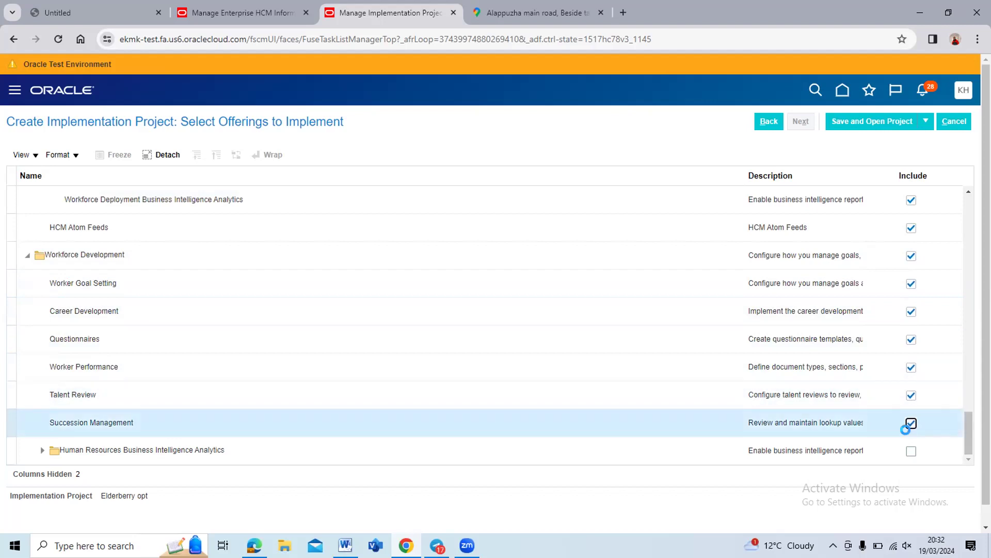
{"action": "left_click", "coordinate": [907, 452]}
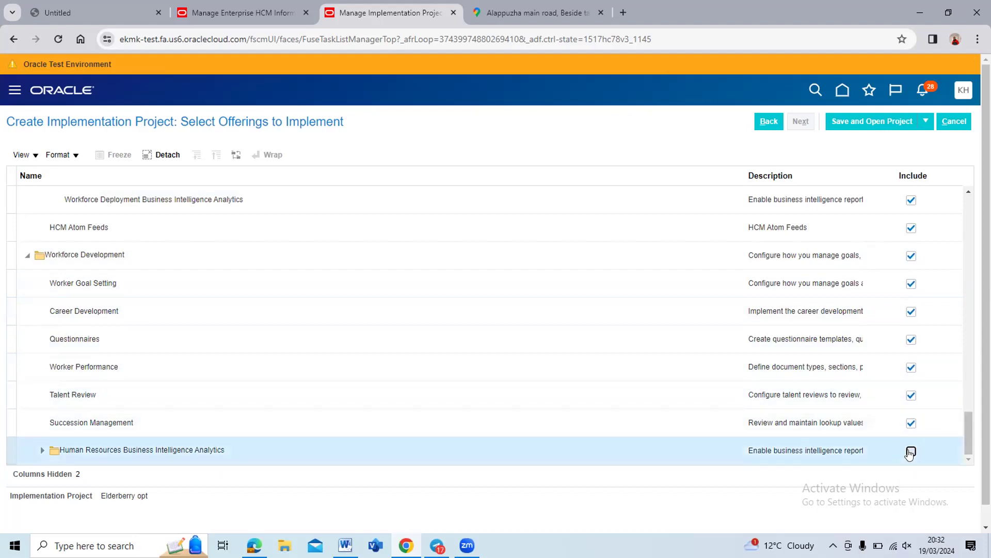
{"action": "scroll", "coordinate": [964, 427], "scroll_direction": "down", "scroll_amount": 3}
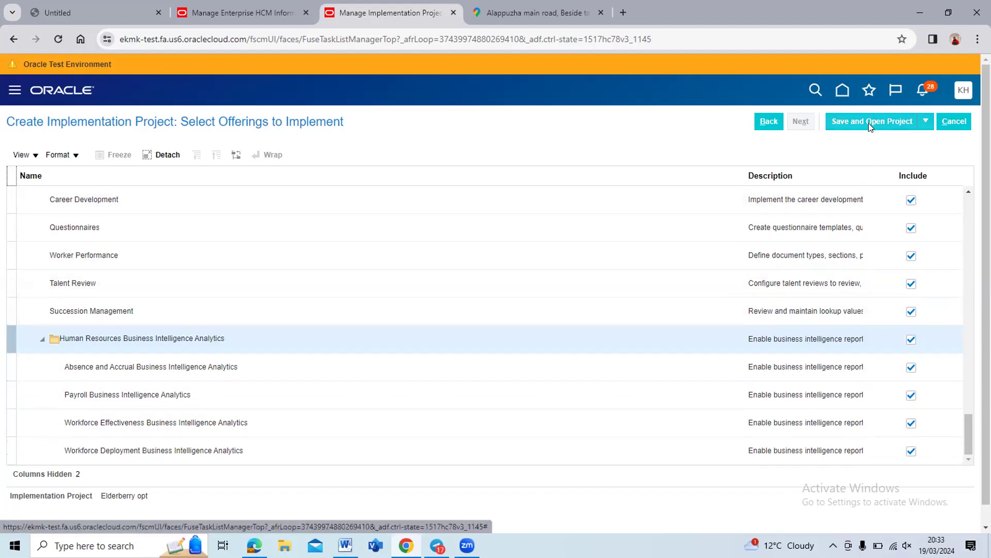
Save the project and reopen Elderberry opt from the Implementation Projects results.
{"action": "left_click", "coordinate": [869, 122]}
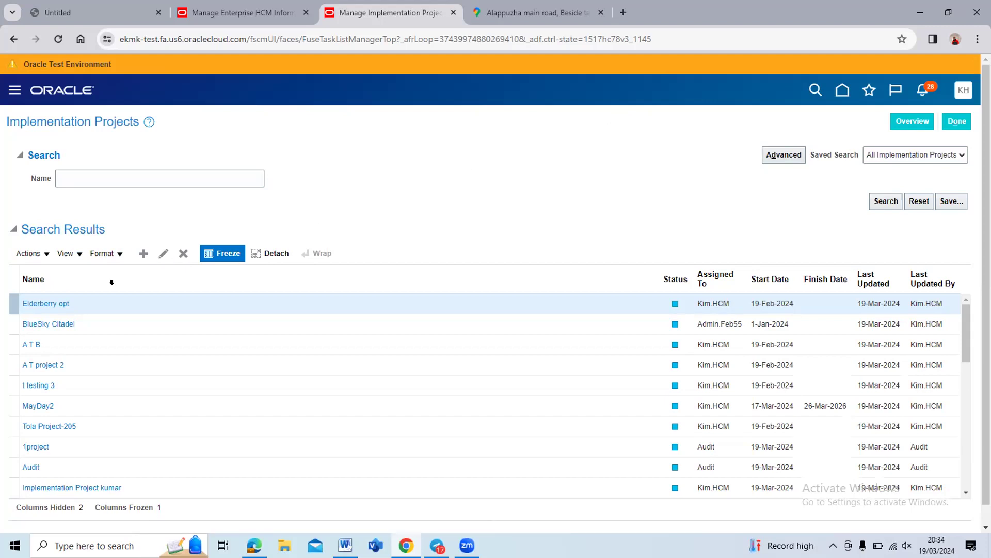
{"action": "left_click", "coordinate": [54, 305]}
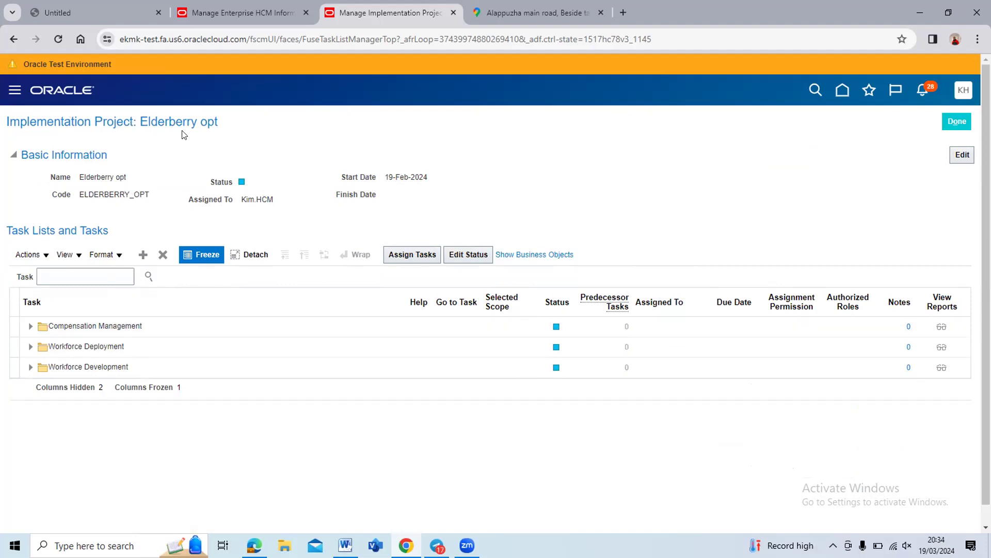
Search the project's tasks for 'manage%location'.
{"action": "left_click", "coordinate": [105, 276]}
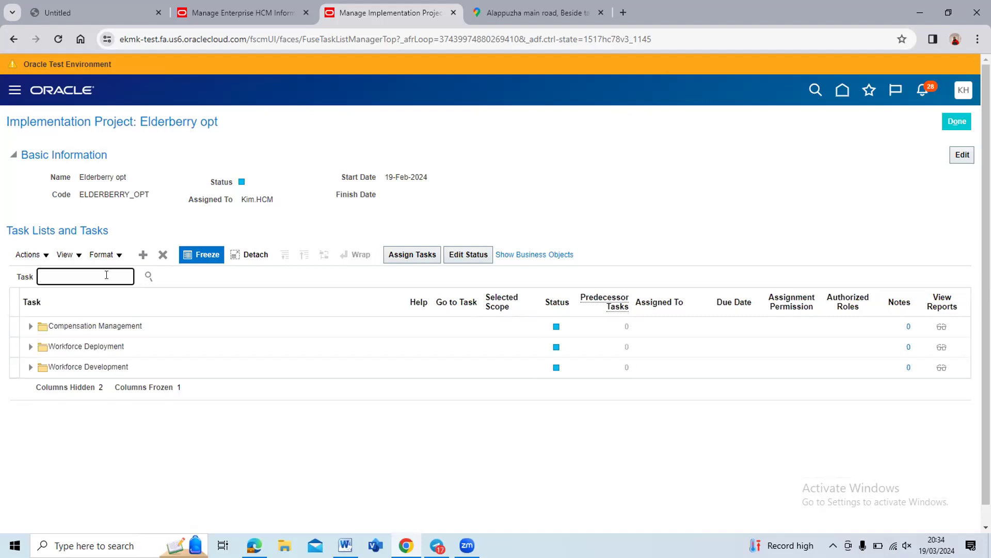
{"action": "type", "text": "manage%location"}
{"action": "left_click", "coordinate": [146, 276]}
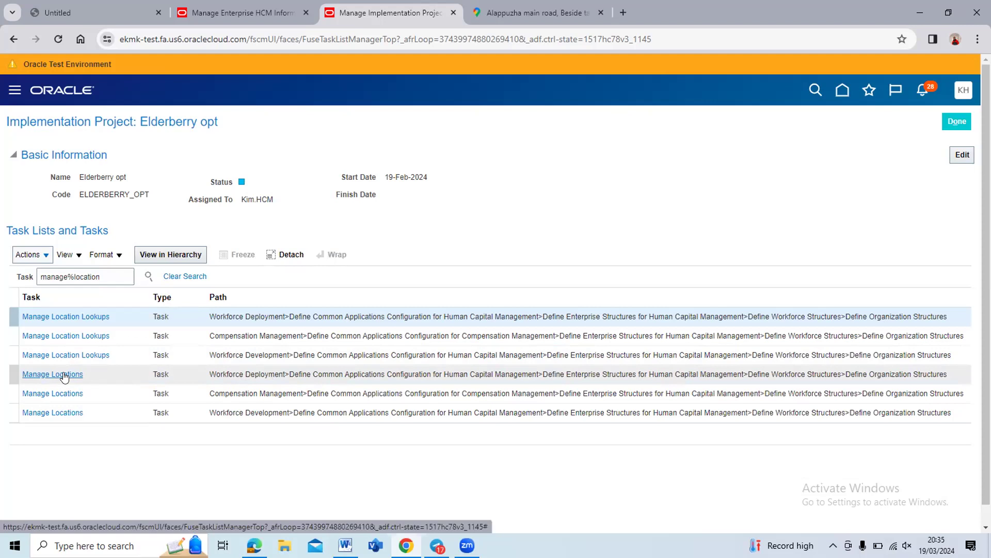
Go to the Manage Locations task from the project's search results.
{"action": "left_click", "coordinate": [63, 375]}
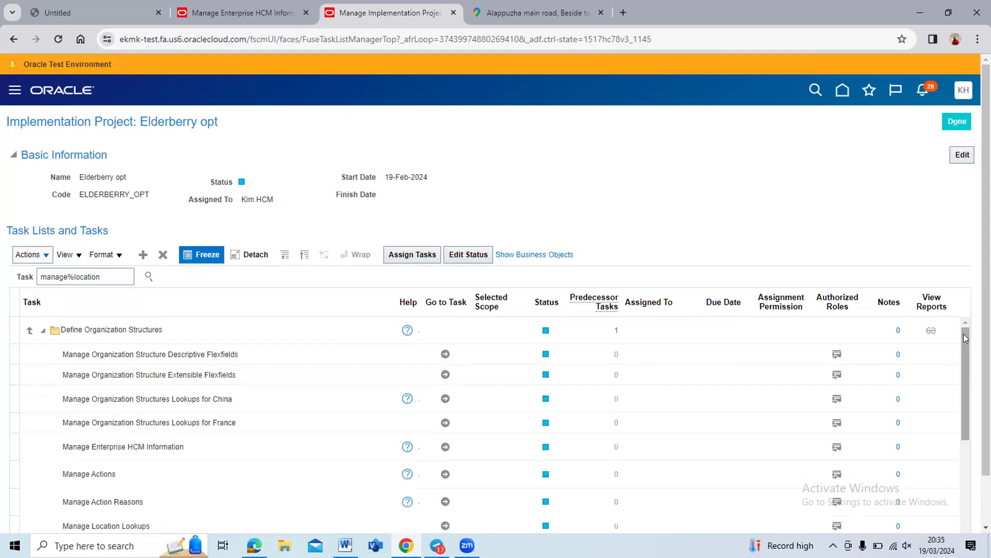
{"action": "left_click_drag", "start_coordinate": [965, 333], "coordinate": [966, 409]}
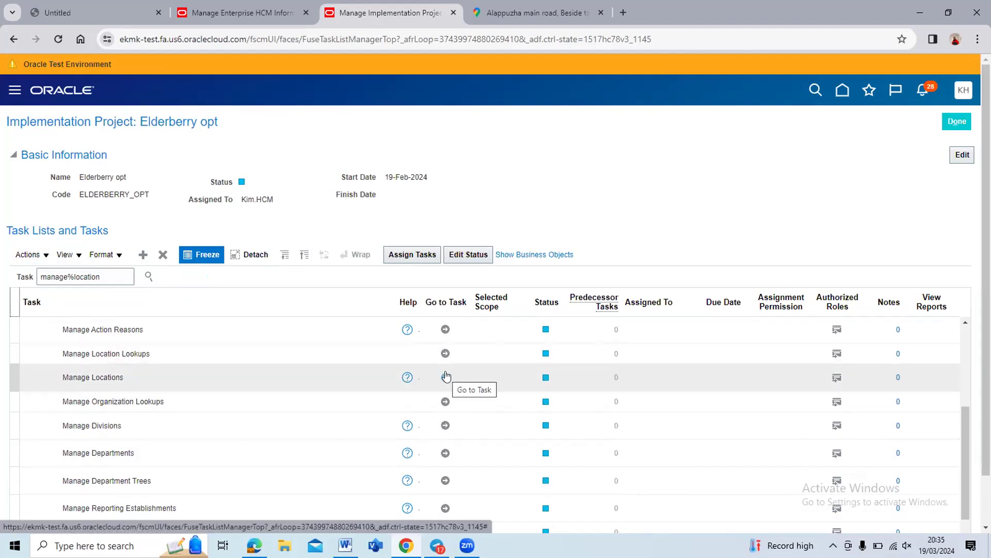
{"action": "left_click", "coordinate": [445, 376]}
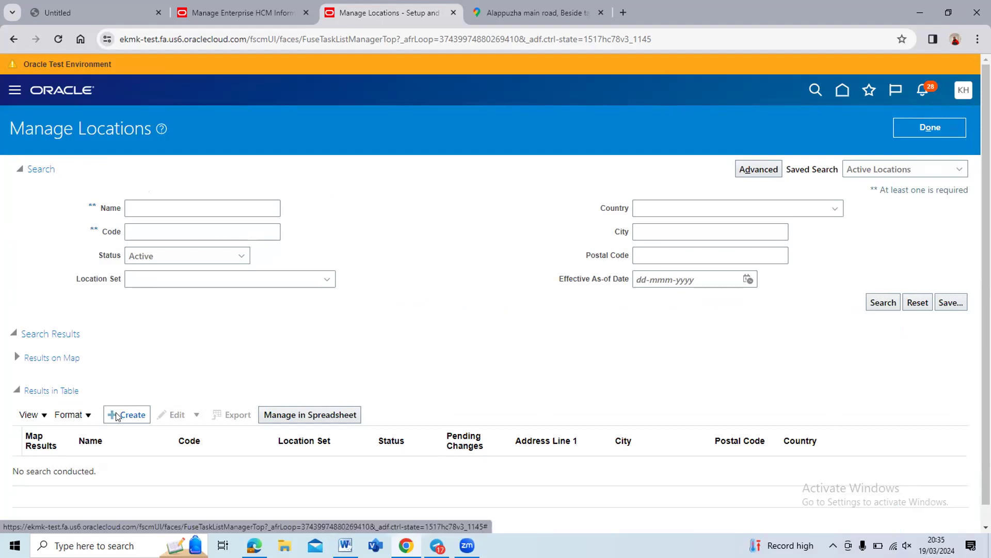
Create a new location effective from 1-Jan-1951.
{"action": "left_click", "coordinate": [118, 416]}
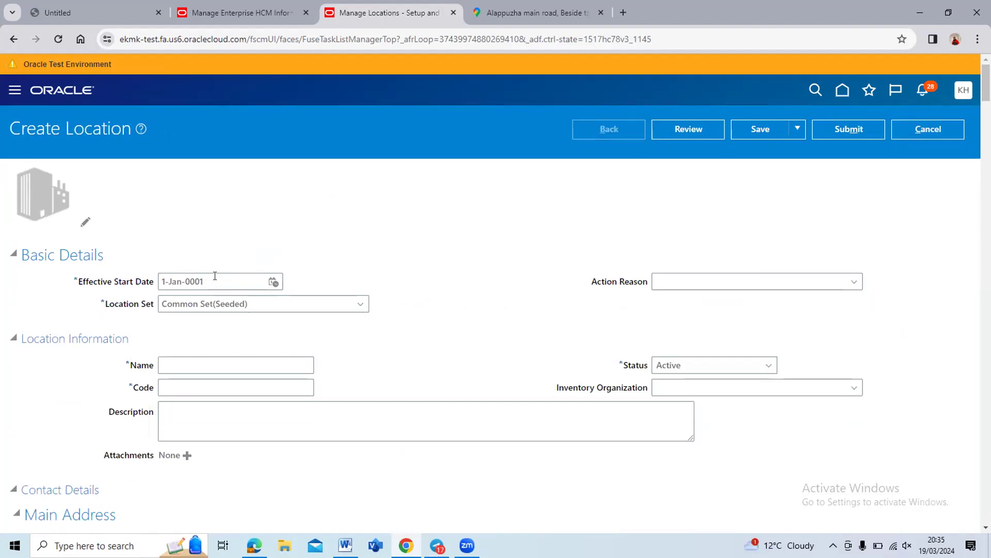
{"action": "left_click", "coordinate": [215, 276]}
{"action": "key", "text": "BackSpace"}
{"action": "key", "text": "BackSpace"}
{"action": "key", "text": "BackSpace"}
{"action": "key", "text": "BackSpace"}
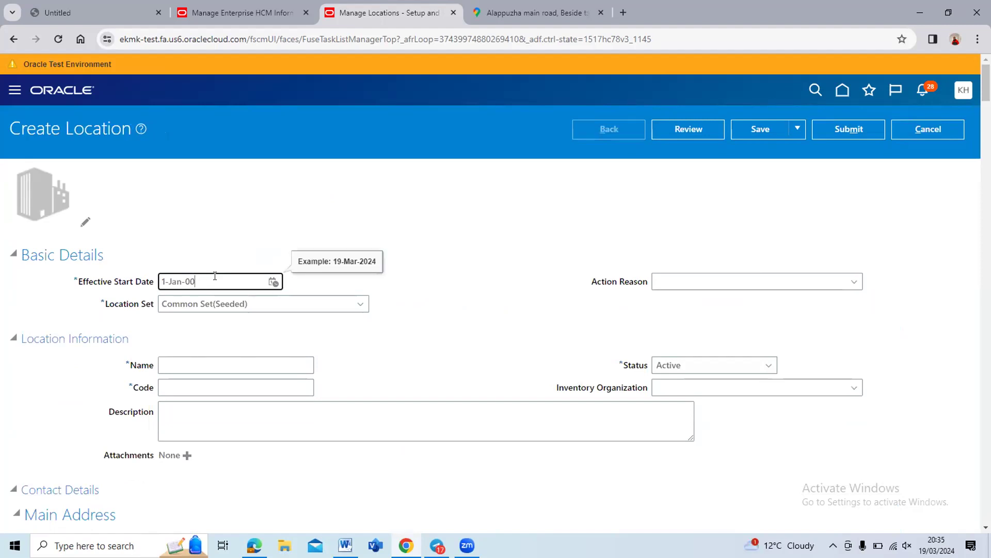
{"action": "type", "text": "198"}
{"action": "key", "text": "BackSpace"}
{"action": "type", "text": "51"}
{"action": "left_click", "coordinate": [392, 212]}
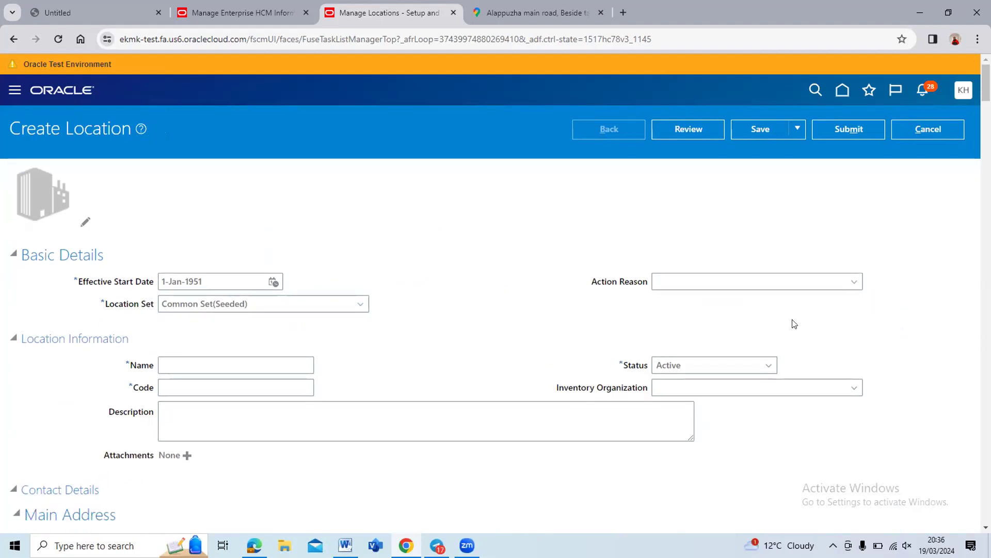
{"action": "left_click", "coordinate": [704, 369]}
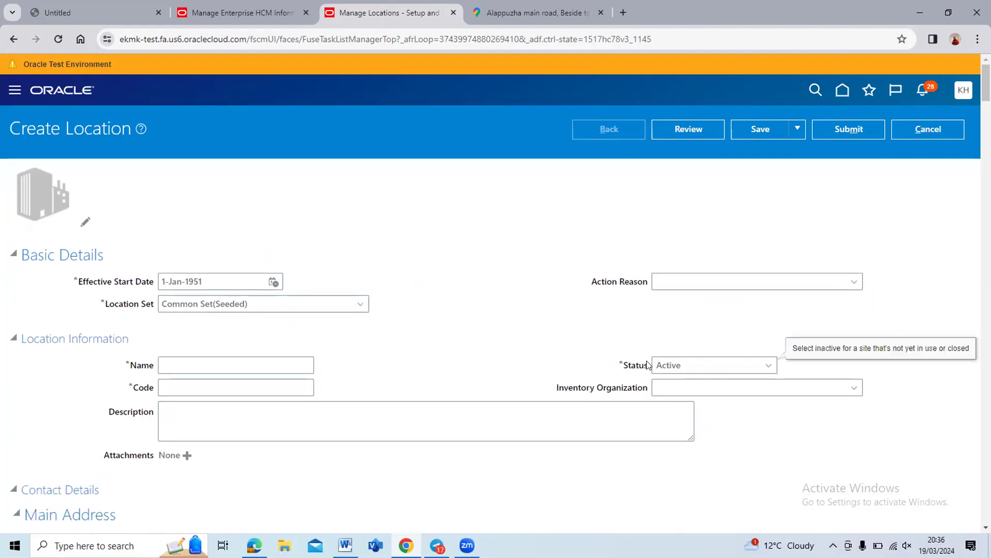
Name the location 'elderberry opt' with code 'eld op'.
{"action": "left_click", "coordinate": [267, 365]}
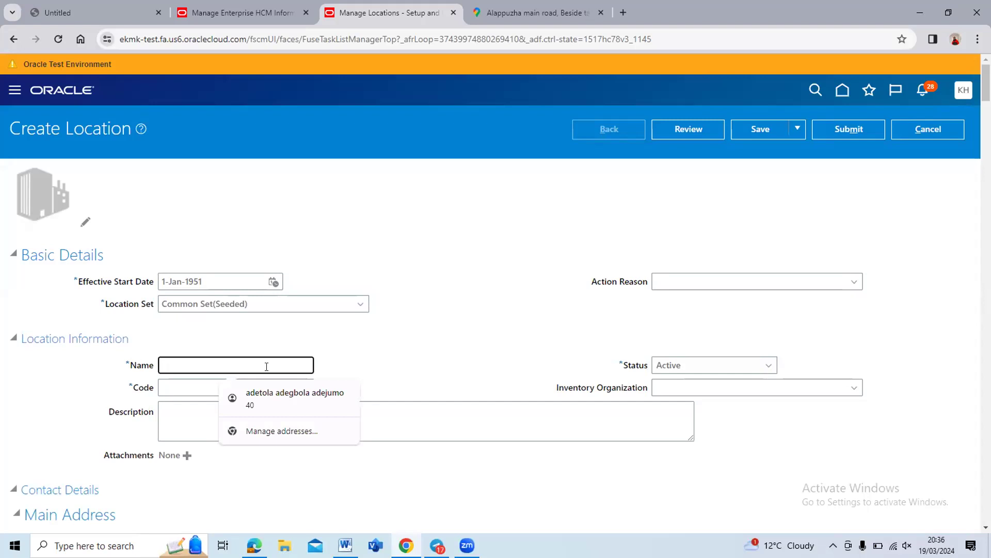
{"action": "type", "text": "e"}
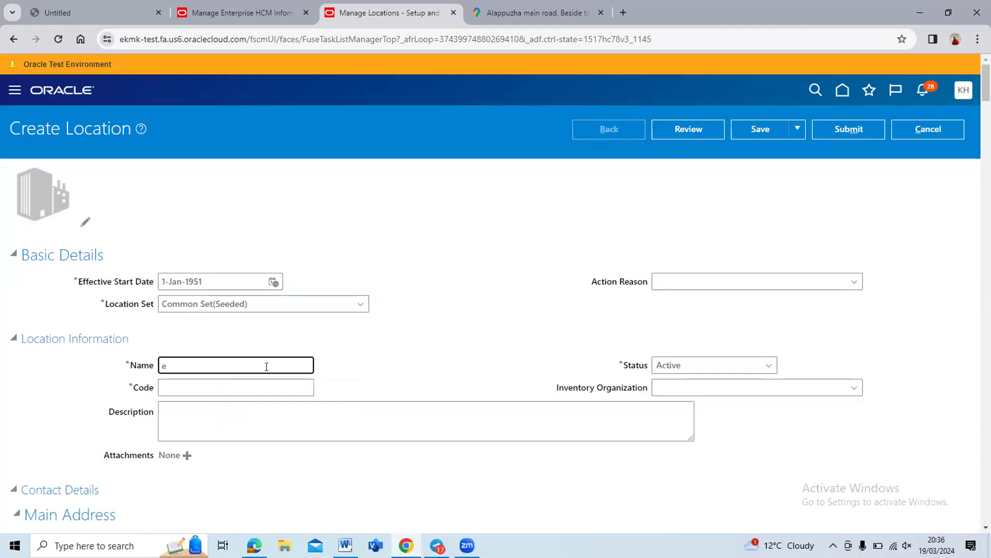
{"action": "type", "text": "lderberrt opt"}
{"action": "key", "text": "BackSpace"}
{"action": "key", "text": "Delete"}
{"action": "type", "text": "ry"}
{"action": "left_click", "coordinate": [412, 367]}
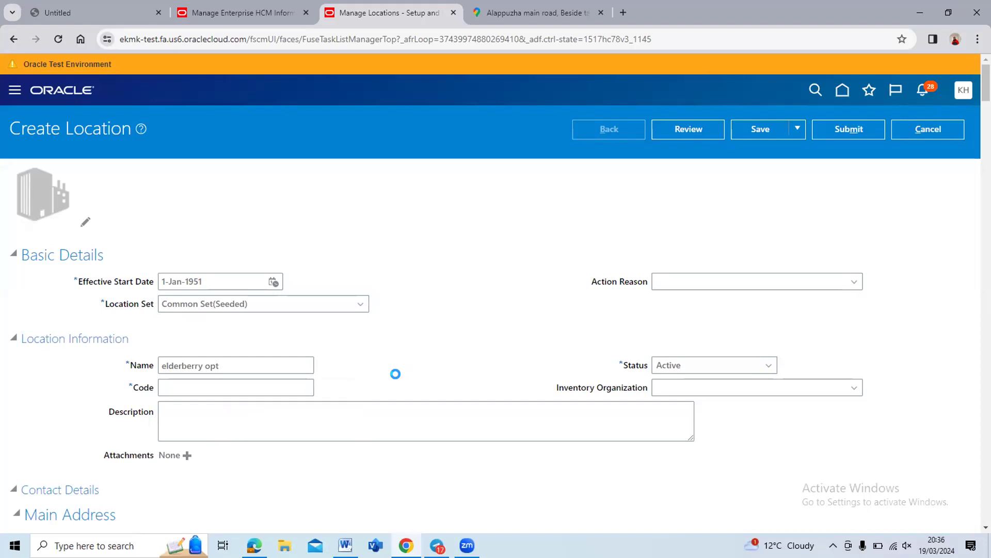
{"action": "left_click", "coordinate": [286, 385]}
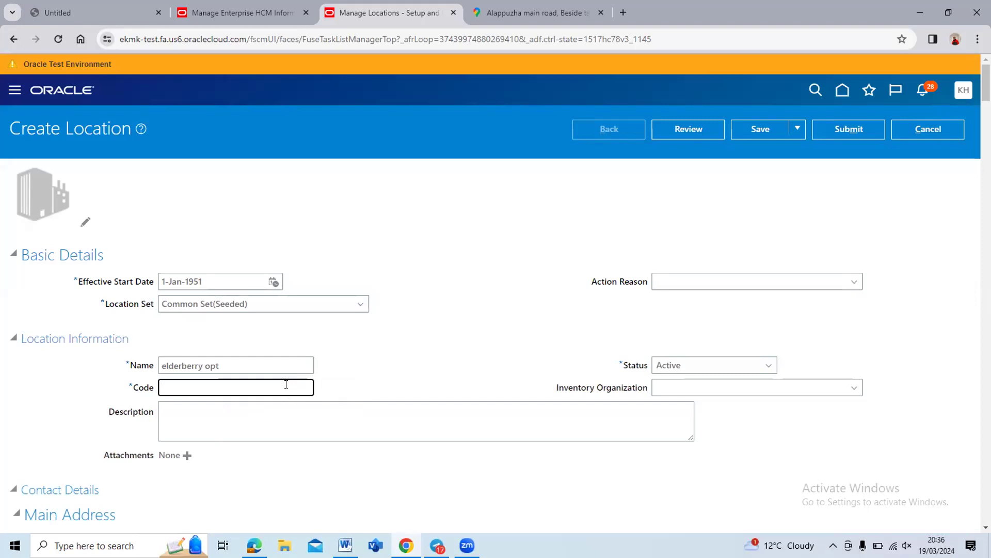
{"action": "type", "text": "eld op"}
Set the main address country to United Kingdom.
{"action": "scroll", "coordinate": [495, 310], "scroll_direction": "down", "scroll_amount": 5}
{"action": "scroll", "coordinate": [986, 103], "scroll_direction": "down", "scroll_amount": 1}
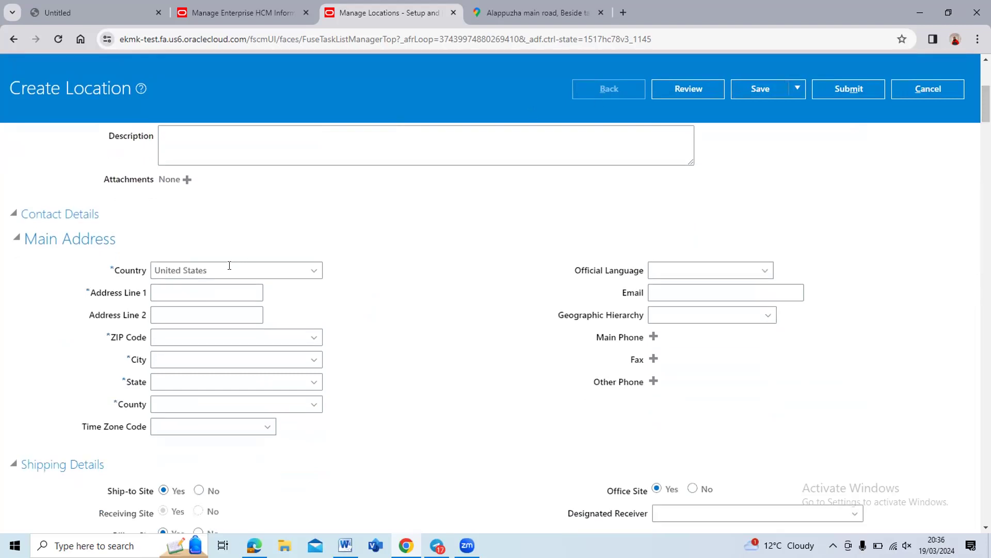
{"action": "left_click", "coordinate": [209, 274]}
{"action": "key", "text": "BackSpace"}
{"action": "key", "text": "BackSpace"}
{"action": "key", "text": "BackSpace"}
{"action": "key", "text": "BackSpace"}
{"action": "key", "text": "BackSpace"}
{"action": "key", "text": "BackSpace"}
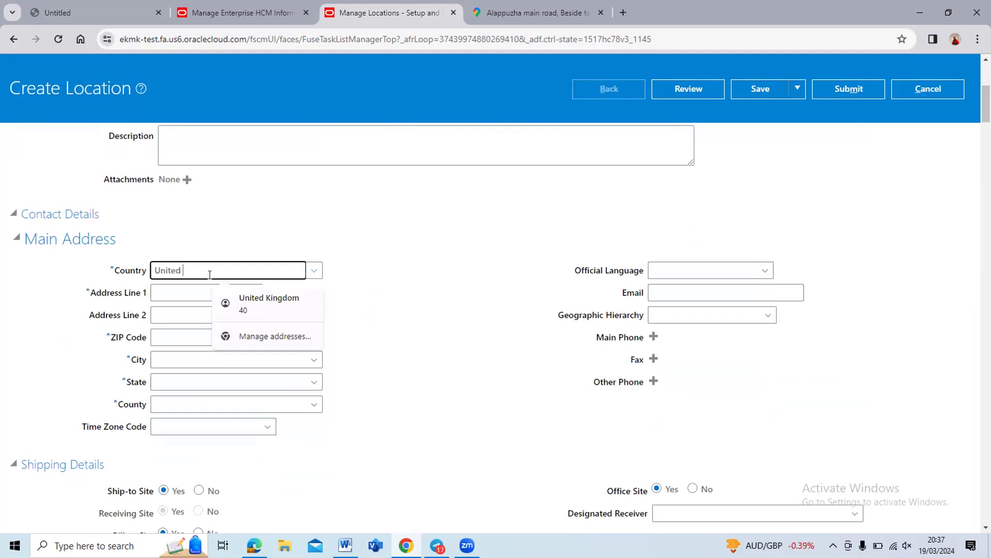
{"action": "type", "text": "un"}
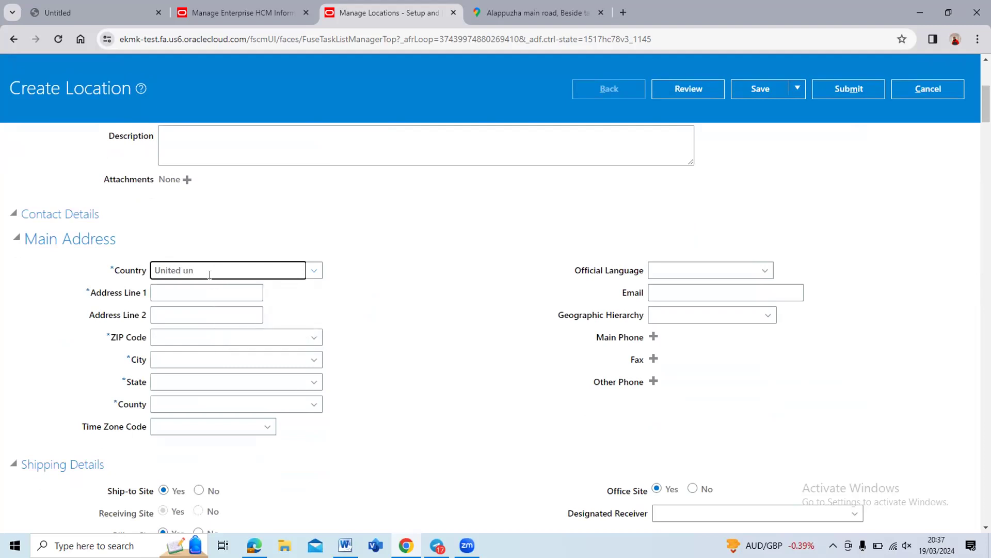
{"action": "key", "text": "BackSpace"}
{"action": "key", "text": "BackSpace"}
{"action": "type", "text": "k"}
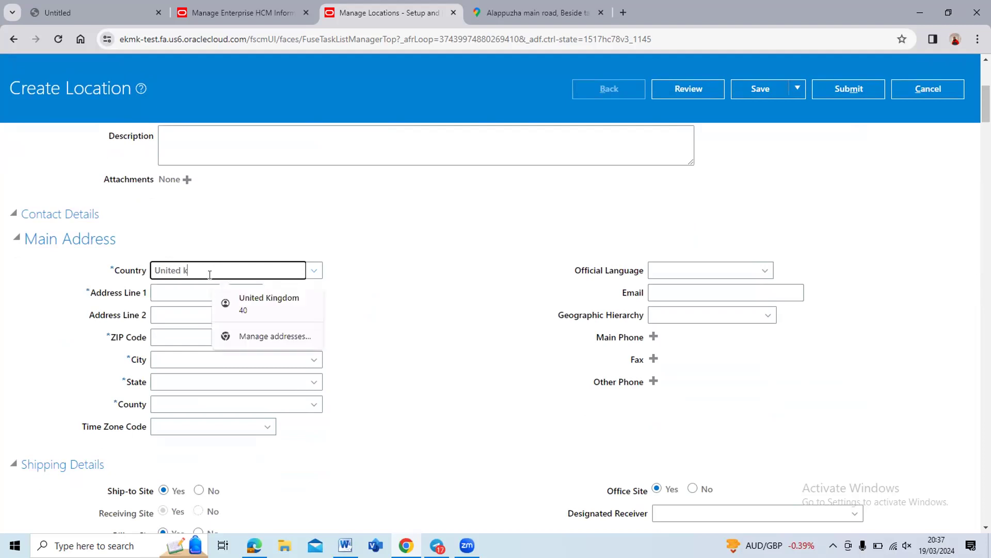
{"action": "type", "text": "ingdom"}
{"action": "left_click", "coordinate": [333, 237]}
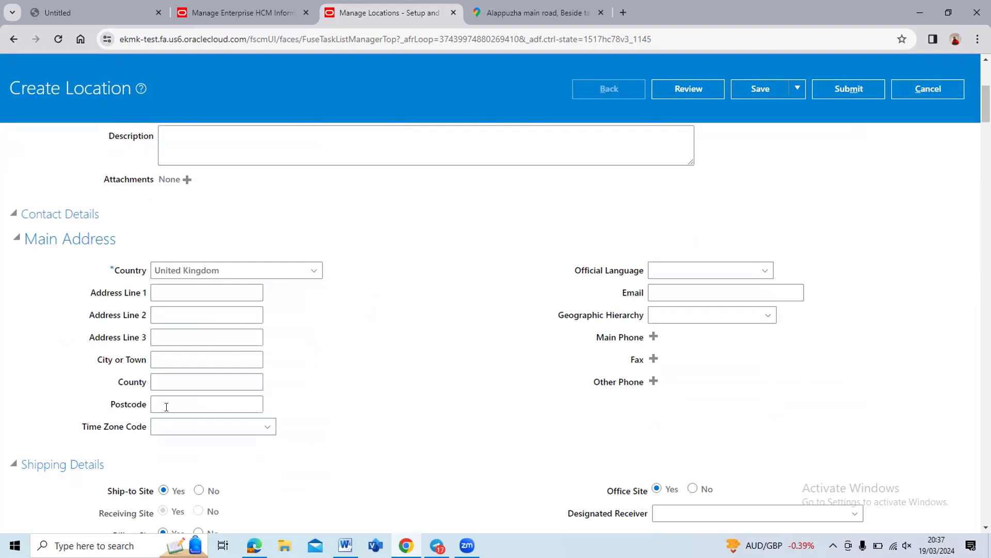
{"action": "left_click", "coordinate": [191, 289]}
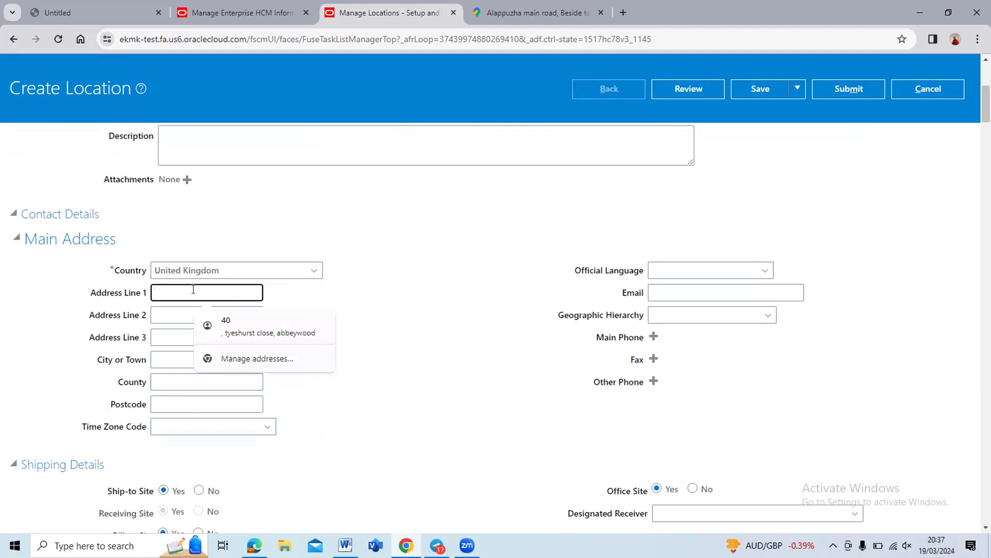
{"action": "type", "text": "1"}
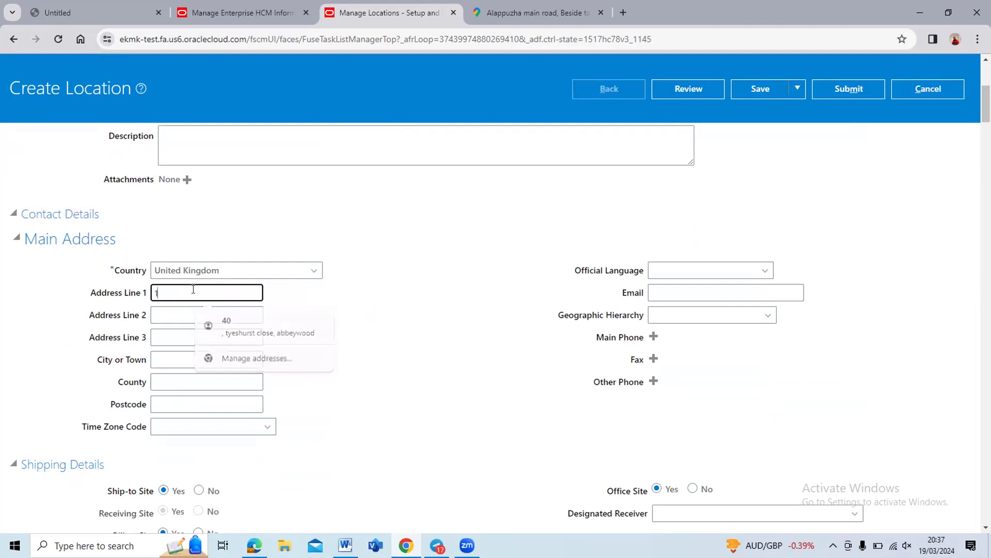
{"action": "left_click", "coordinate": [196, 308]}
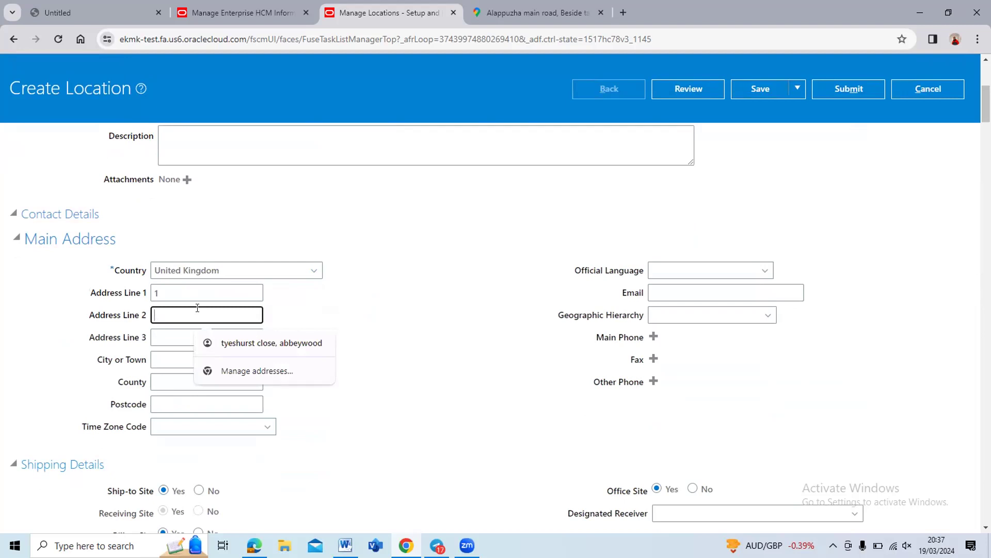
{"action": "type", "text": "king"}
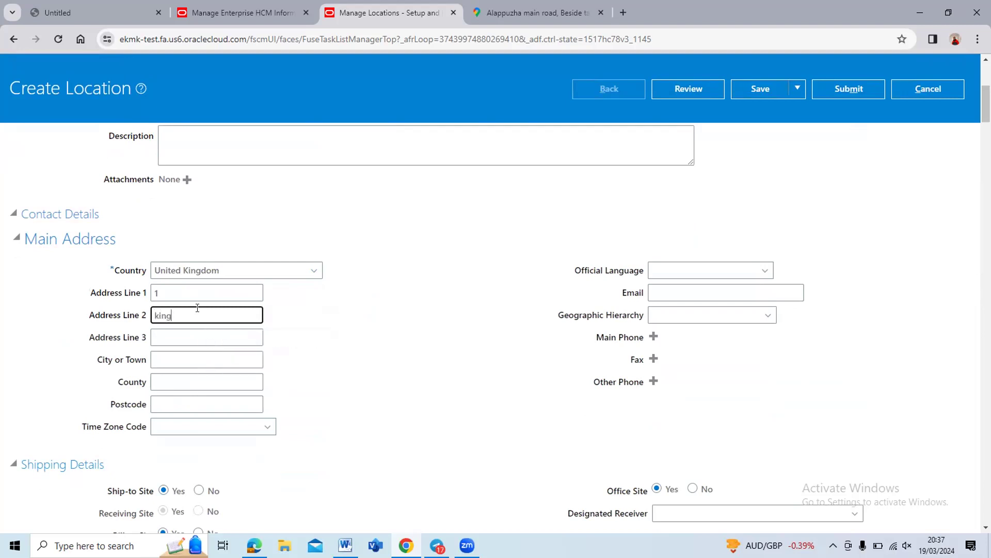
{"action": "type", "text": " close"}
{"action": "left_click", "coordinate": [185, 362]}
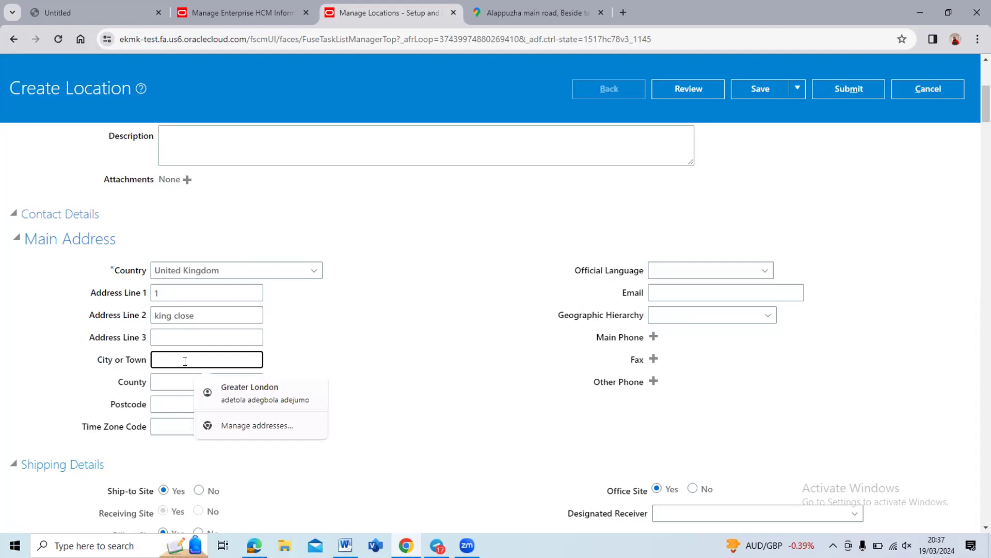
{"action": "type", "text": "london"}
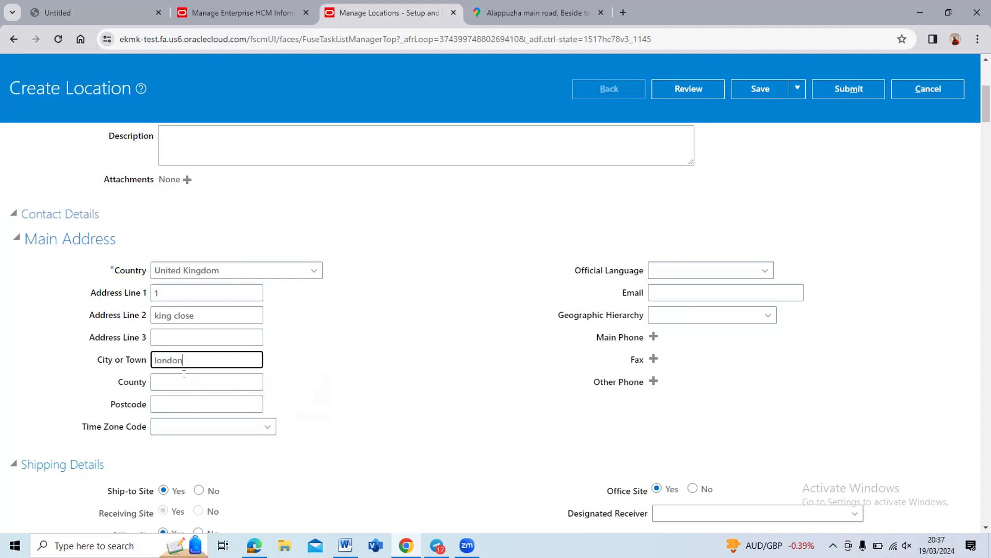
{"action": "left_click", "coordinate": [186, 377]}
{"action": "type", "text": "gre"}
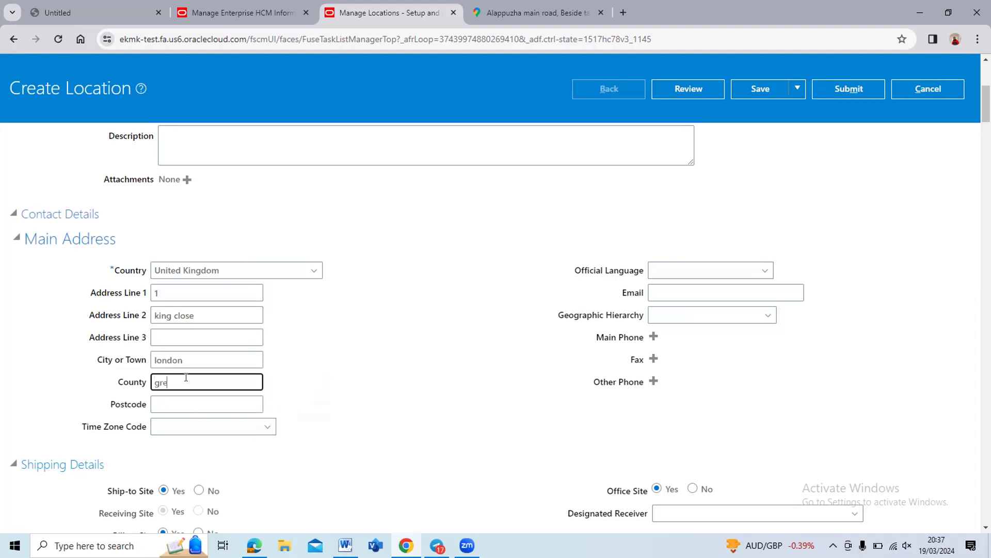
{"action": "type", "text": "ater london"}
{"action": "left_click", "coordinate": [206, 397]}
{"action": "type", "text": "se"}
{"action": "key", "text": "BackSpace"}
{"action": "key", "text": "BackSpace"}
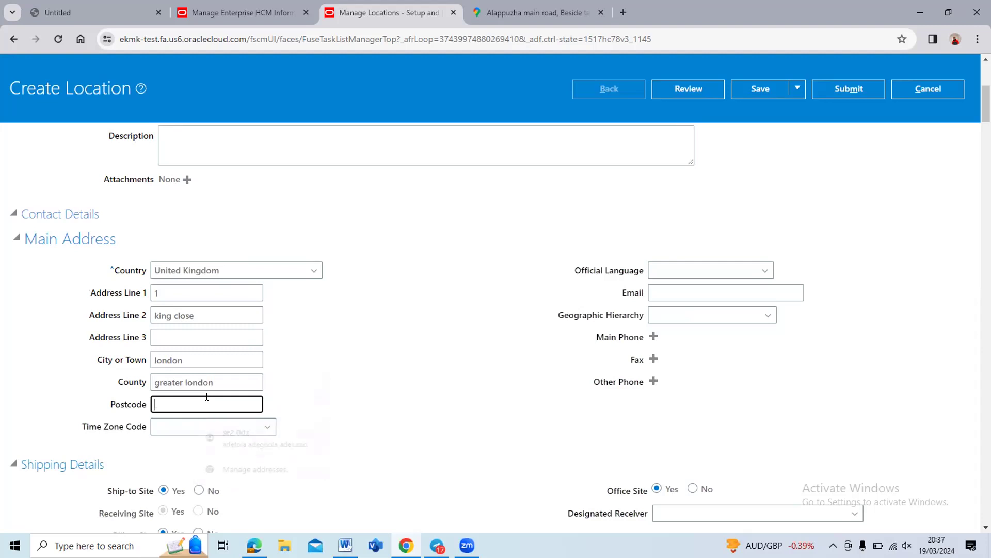
{"action": "type", "text": "SE1 "}
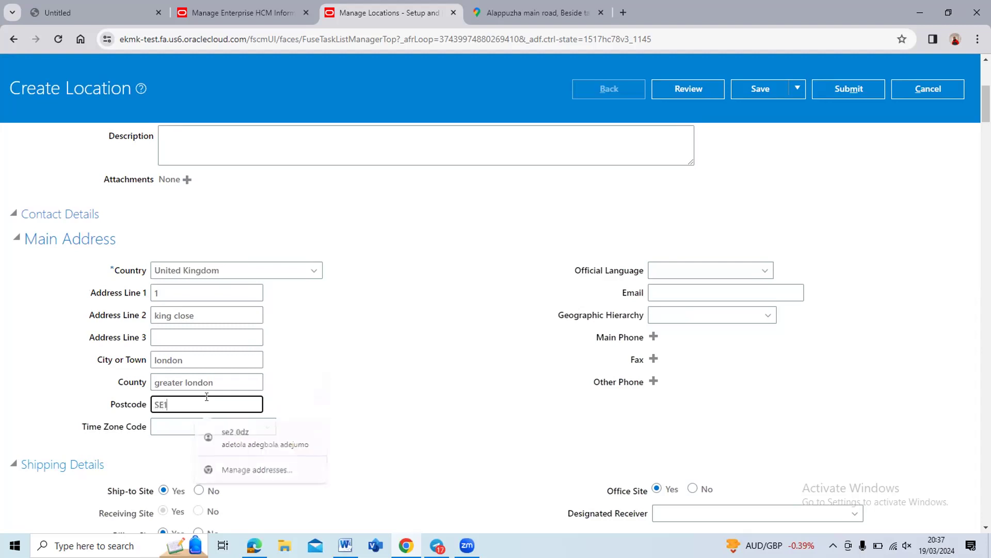
{"action": "type", "text": "2"}
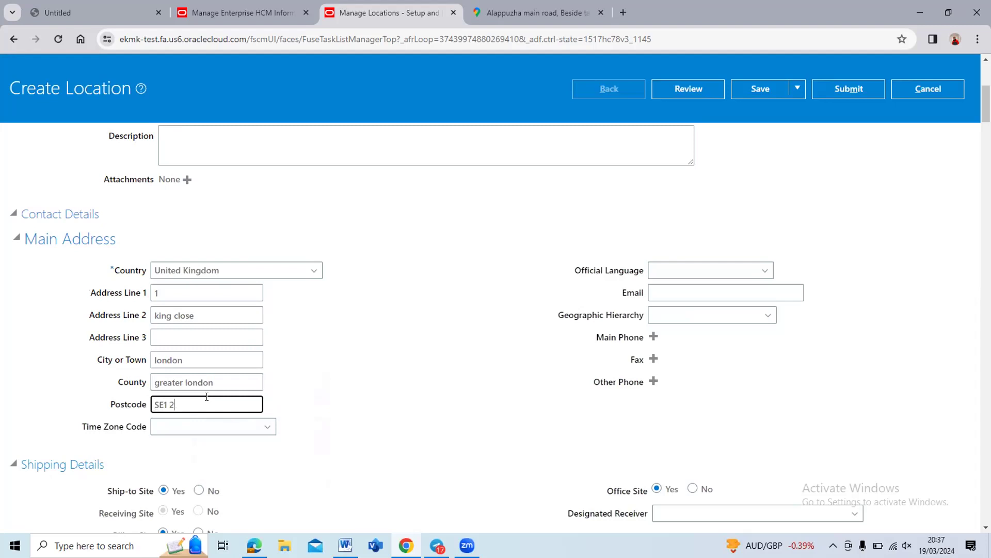
{"action": "type", "text": "YZ"}
{"action": "scroll", "coordinate": [491, 326], "scroll_direction": "down", "scroll_amount": 1}
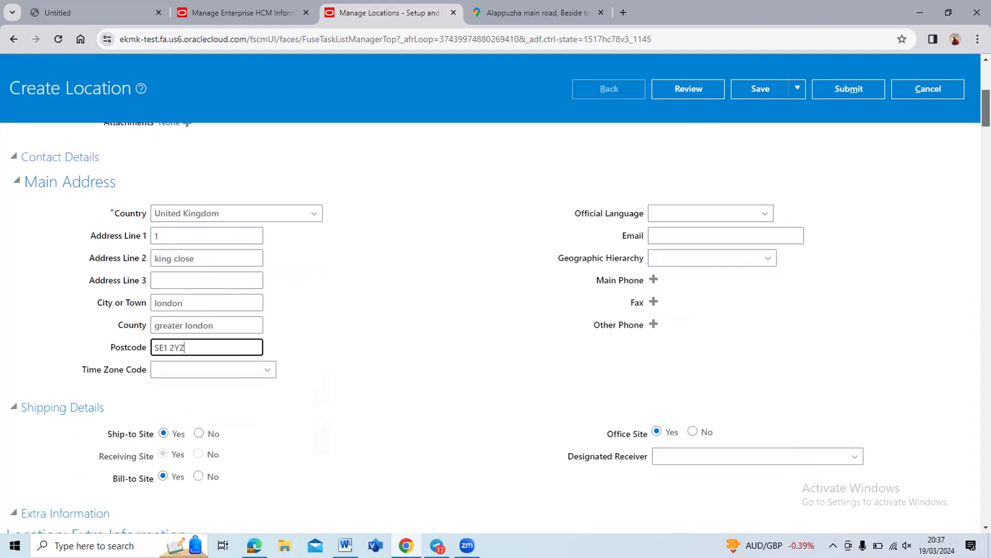
{"action": "scroll", "coordinate": [723, 207], "scroll_direction": "down", "scroll_amount": 1}
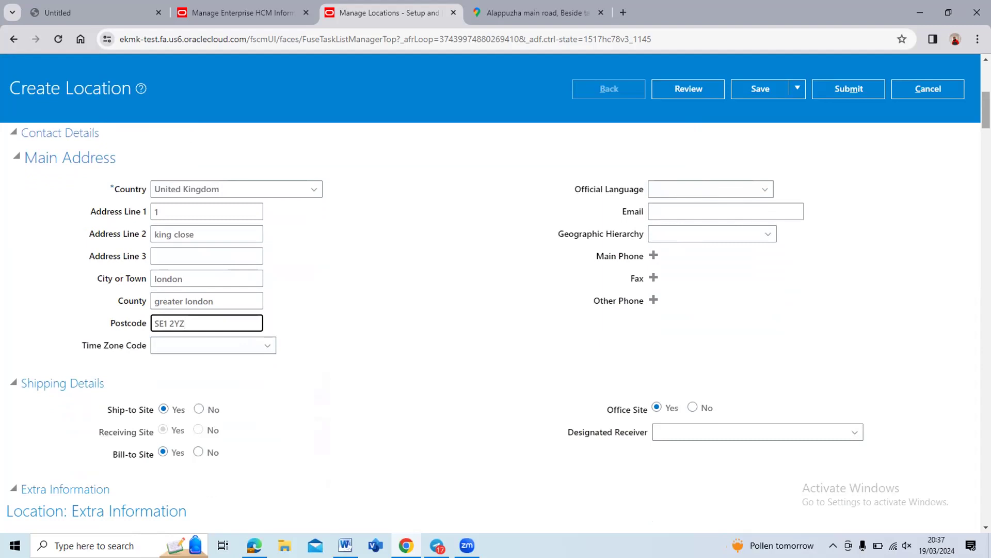
{"action": "scroll", "coordinate": [491, 326], "scroll_direction": "down", "scroll_amount": 4}
{"action": "scroll", "coordinate": [490, 326], "scroll_direction": "down", "scroll_amount": 4}
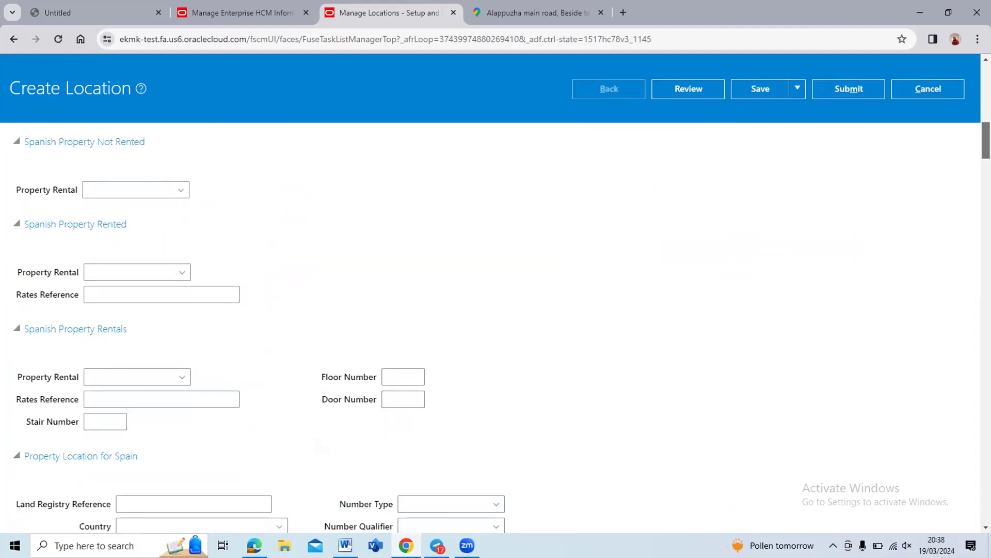
{"action": "scroll", "coordinate": [491, 325], "scroll_direction": "down", "scroll_amount": 6}
{"action": "scroll", "coordinate": [491, 326], "scroll_direction": "down", "scroll_amount": 10}
{"action": "scroll", "coordinate": [490, 325], "scroll_direction": "down", "scroll_amount": 10}
{"action": "scroll", "coordinate": [491, 326], "scroll_direction": "down", "scroll_amount": 16}
{"action": "scroll", "coordinate": [491, 325], "scroll_direction": "up", "scroll_amount": 20}
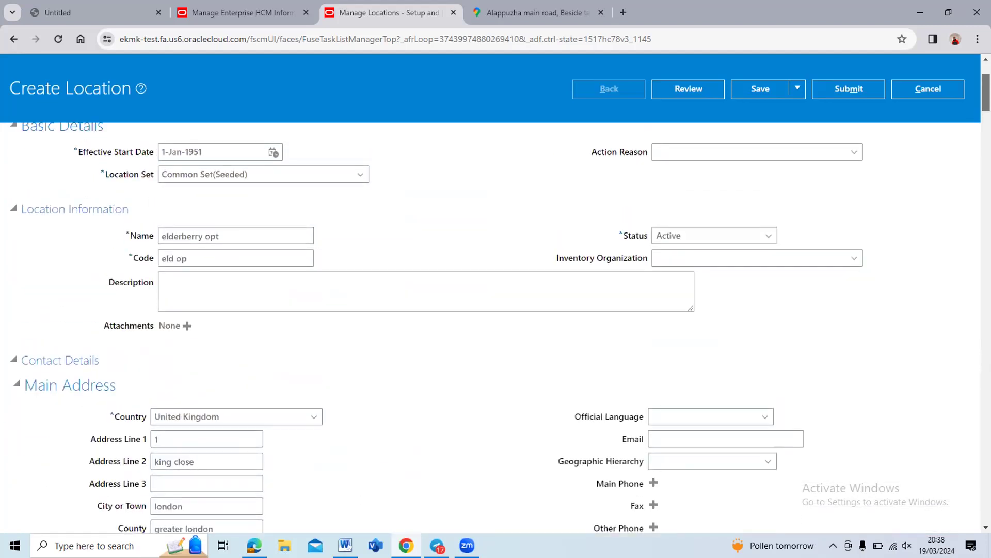
{"action": "scroll", "coordinate": [491, 325], "scroll_direction": "up", "scroll_amount": 3}
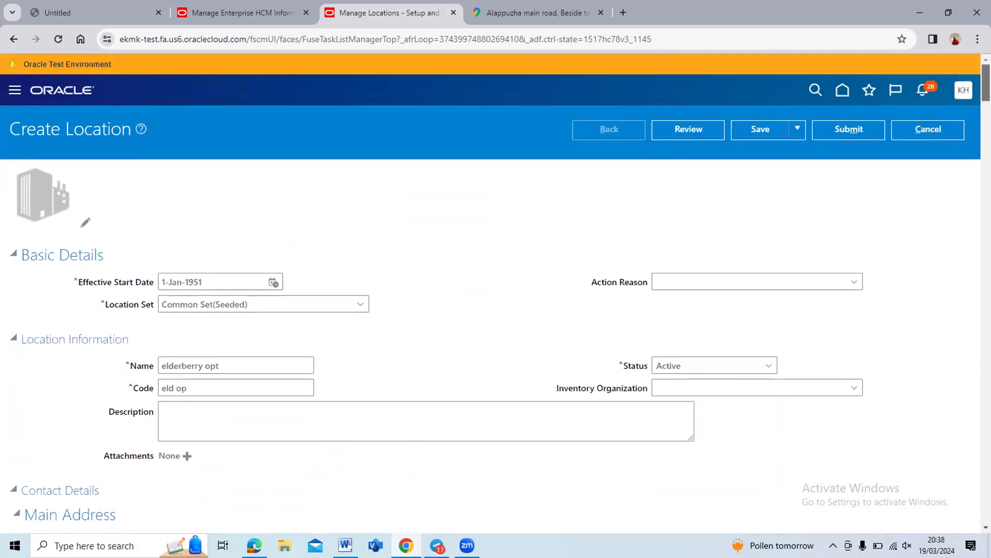
Review and submit the elderberry opt location, confirming the warning and acknowledgement, then finish.
{"action": "left_click", "coordinate": [694, 128]}
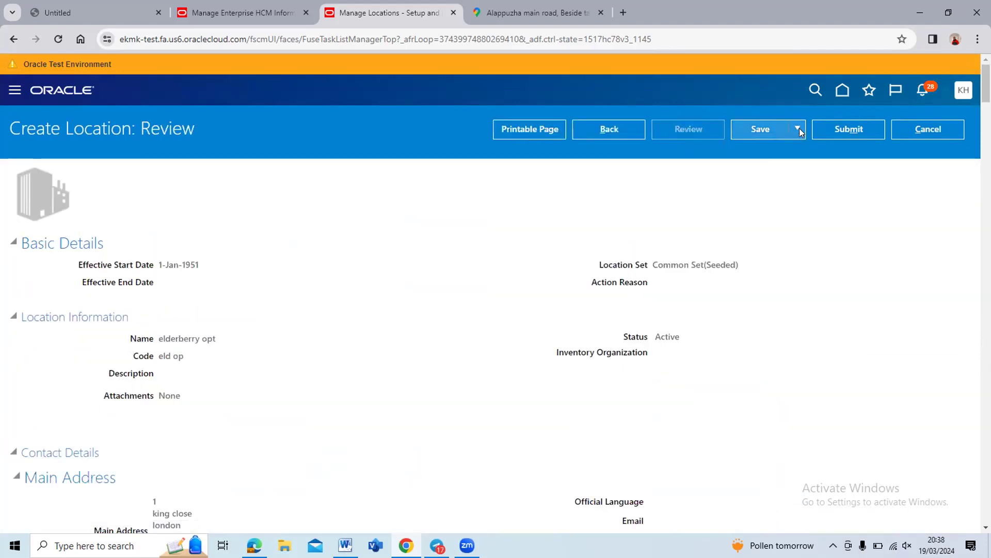
{"action": "left_click", "coordinate": [837, 128]}
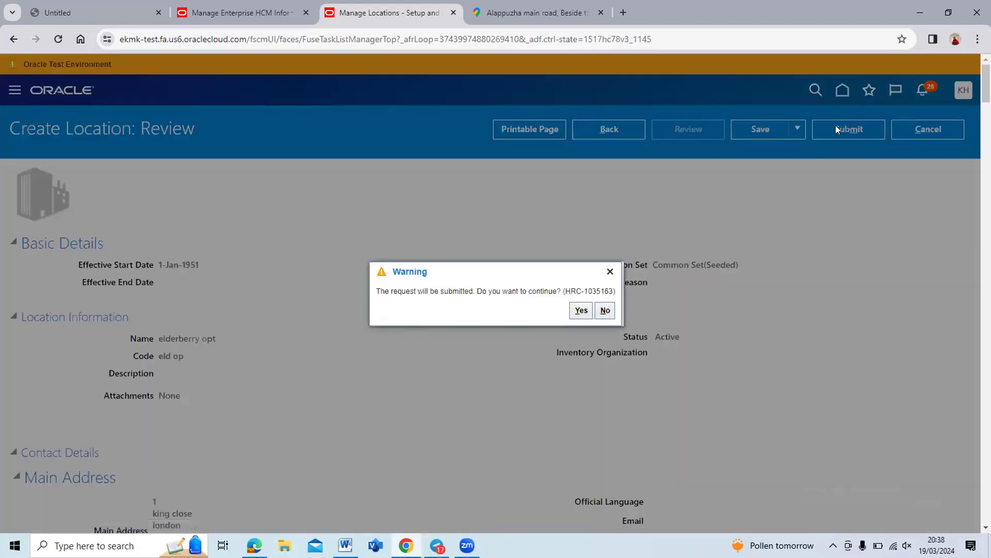
{"action": "left_click", "coordinate": [580, 309]}
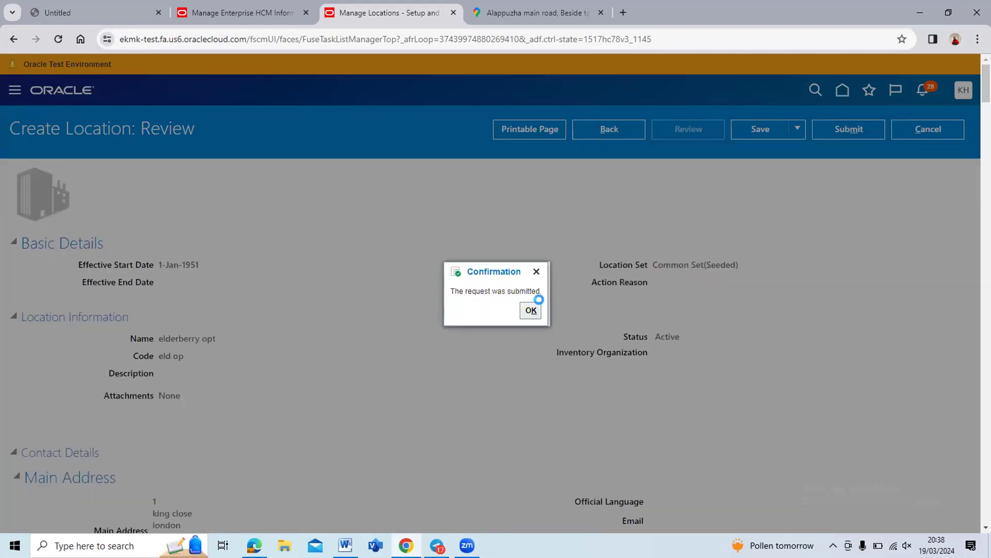
{"action": "left_click", "coordinate": [531, 310]}
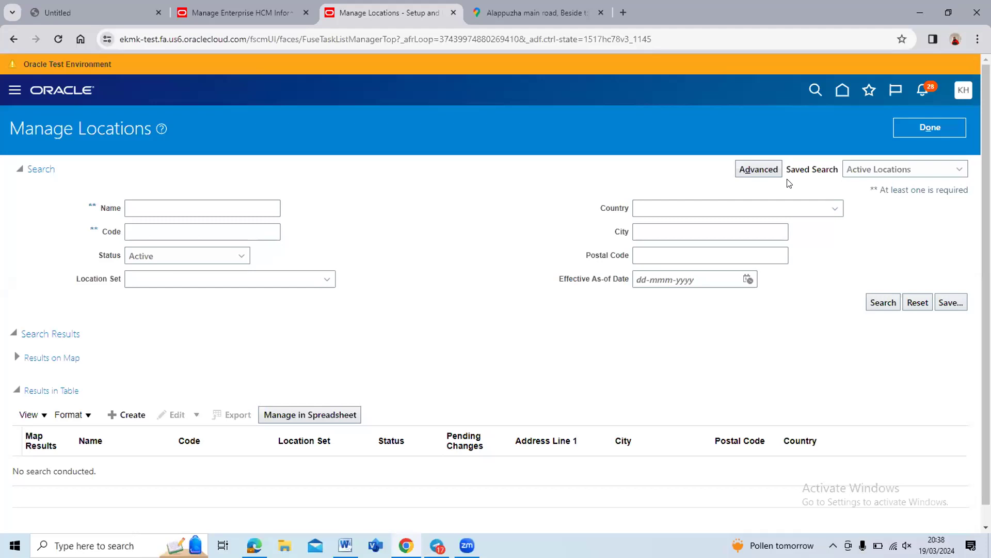
{"action": "left_click", "coordinate": [935, 127]}
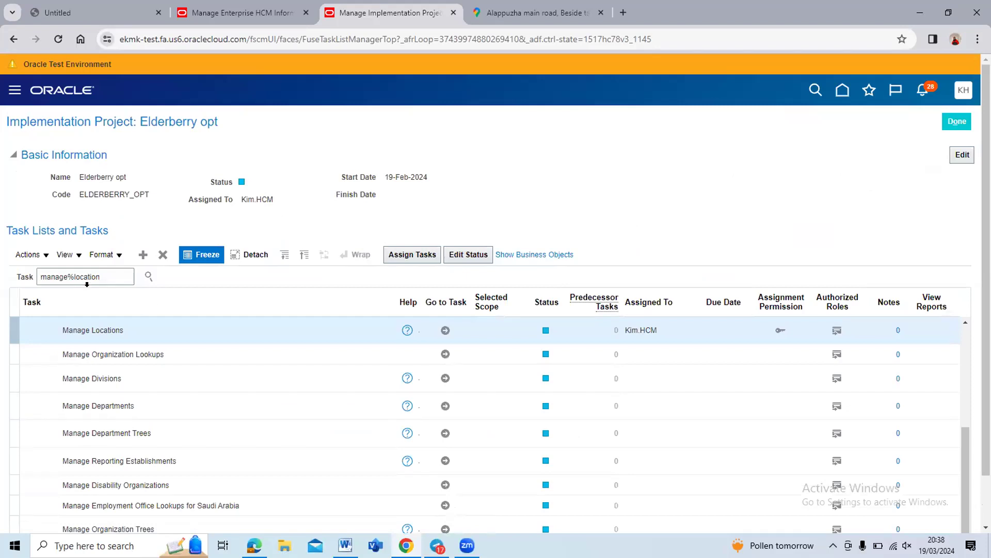
Filter project tasks by manage%ENTERPRISE% and open Manage Enterprise HCM Information.
{"action": "left_click", "coordinate": [103, 276]}
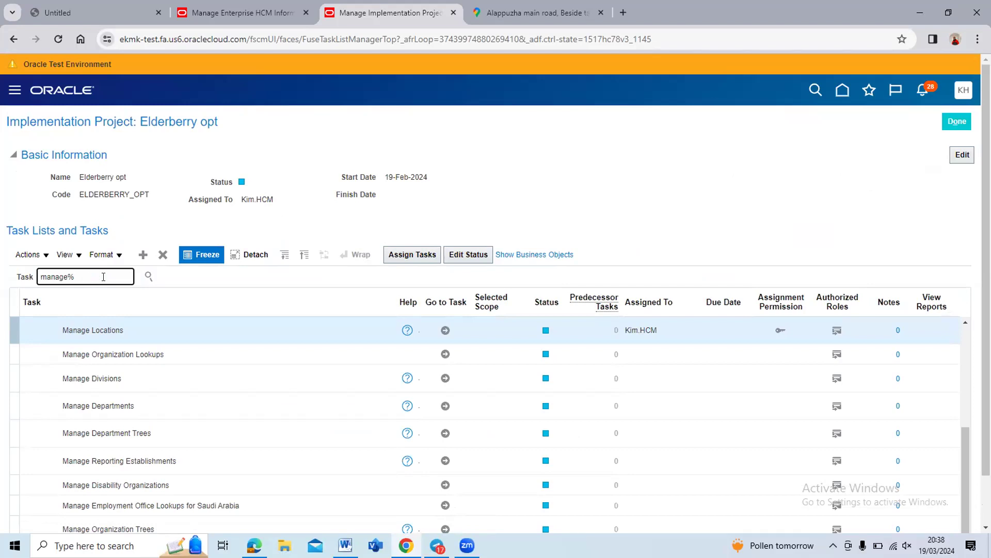
{"action": "type", "text": "ENTERPRISE%"}
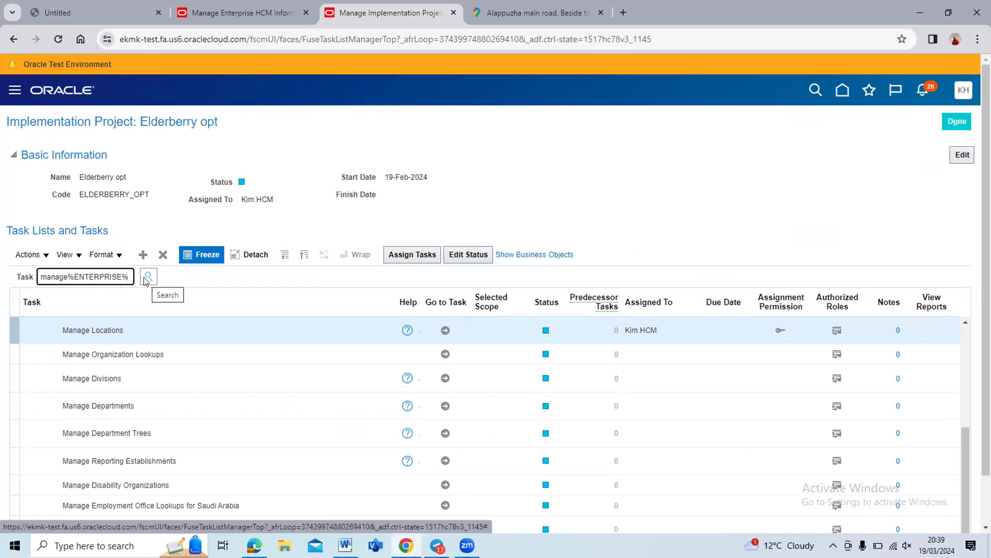
{"action": "left_click", "coordinate": [146, 279]}
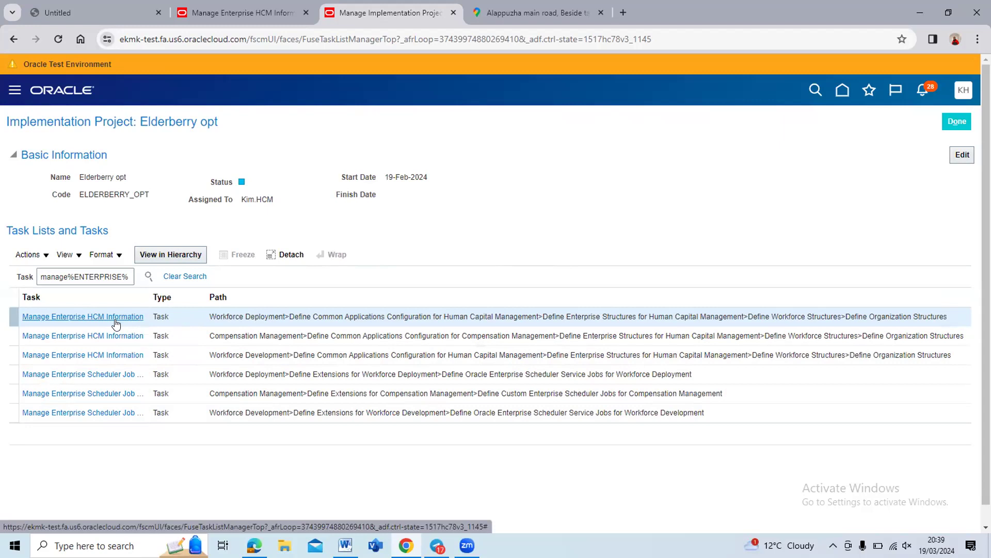
{"action": "left_click", "coordinate": [114, 320]}
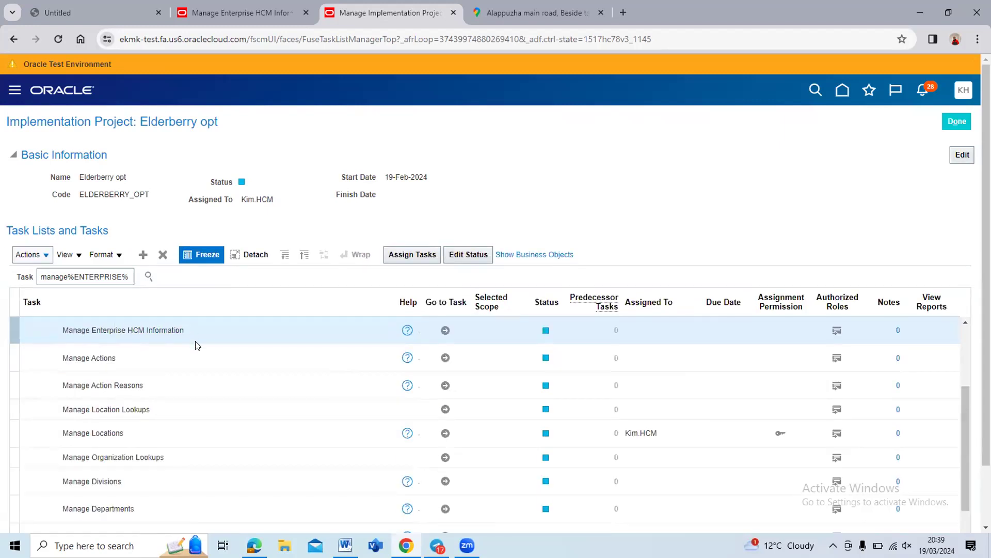
{"action": "left_click", "coordinate": [445, 332]}
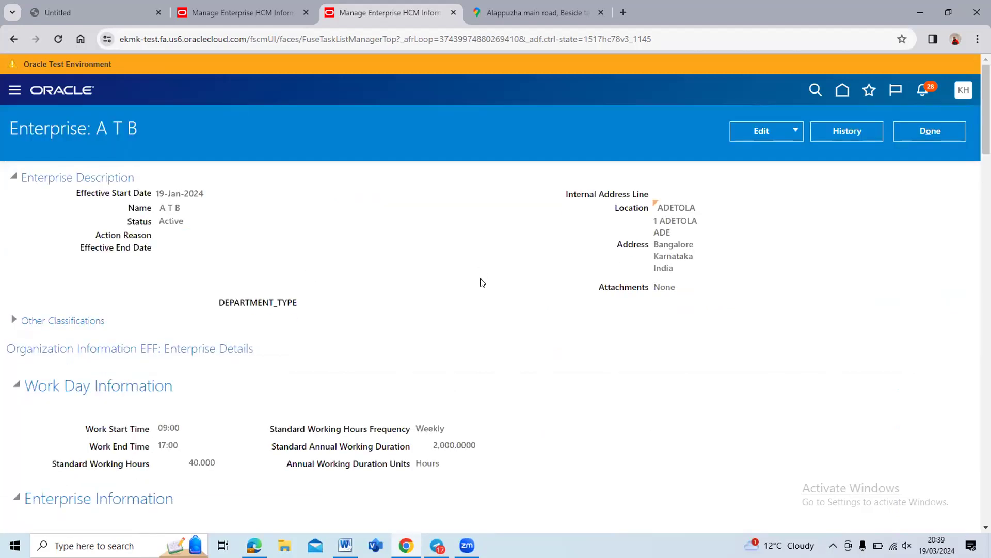
Use Edit > Correct to rename the enterprise from A T B to ELDERBERRY OPT.
{"action": "left_click", "coordinate": [795, 130]}
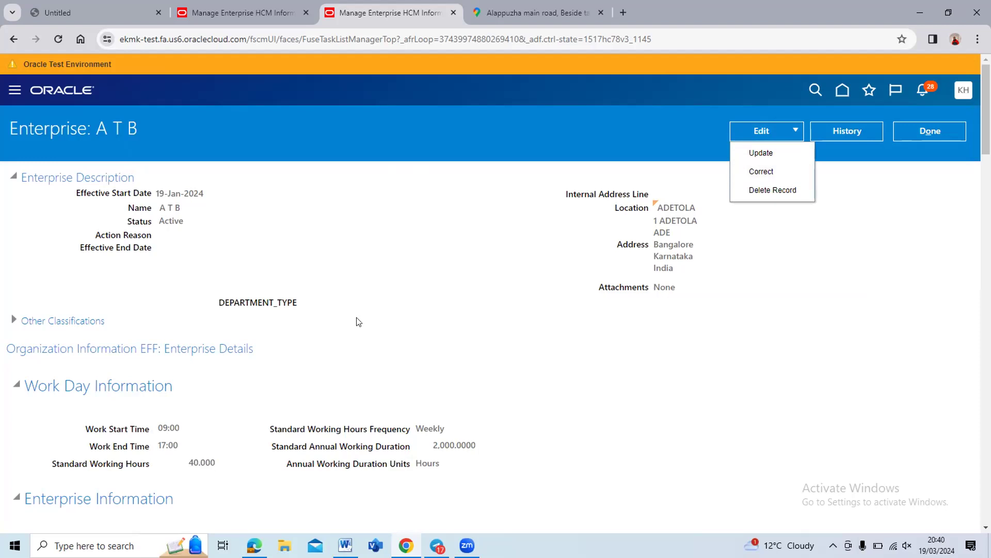
{"action": "left_click", "coordinate": [759, 173]}
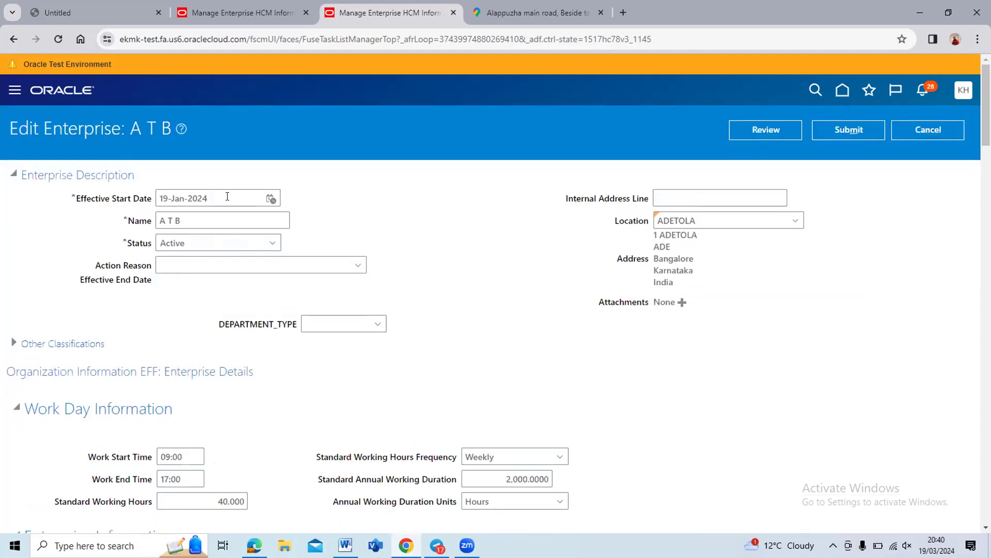
{"action": "left_click", "coordinate": [206, 217]}
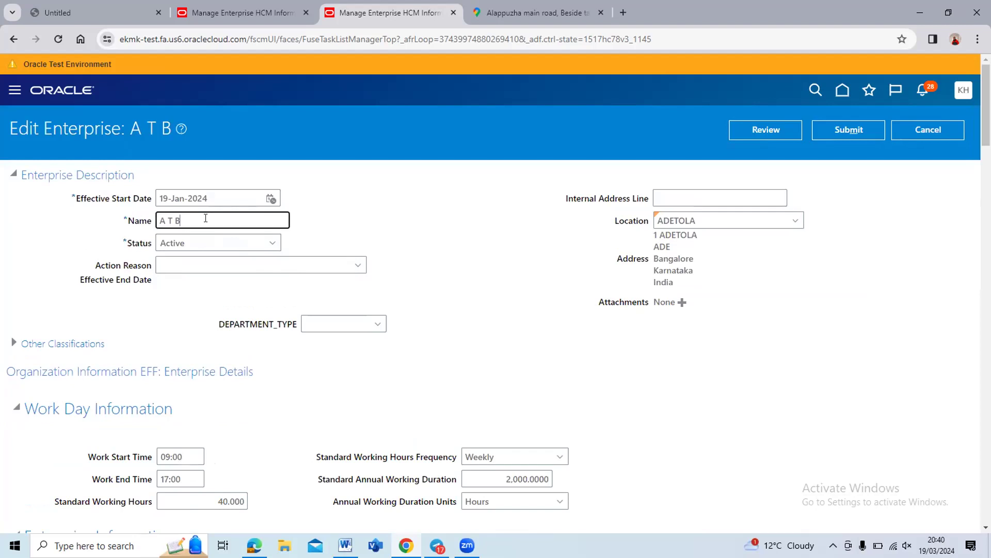
{"action": "key", "text": "BackSpace"}
{"action": "key", "text": "BackSpace"}
{"action": "key", "text": "BackSpace"}
{"action": "key", "text": "BackSpace"}
{"action": "key", "text": "BackSpace"}
{"action": "type", "text": "ELDERBERRY OPT"}
{"action": "left_click", "coordinate": [519, 316]}
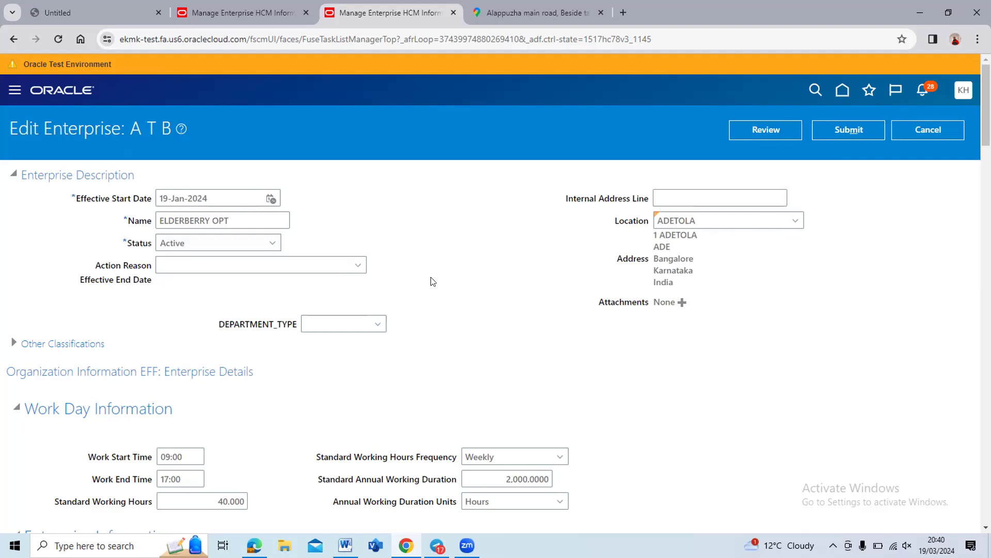
Search enterprise locations for ELDE, then BLUESKY, and confirm a found location.
{"action": "left_click", "coordinate": [797, 220]}
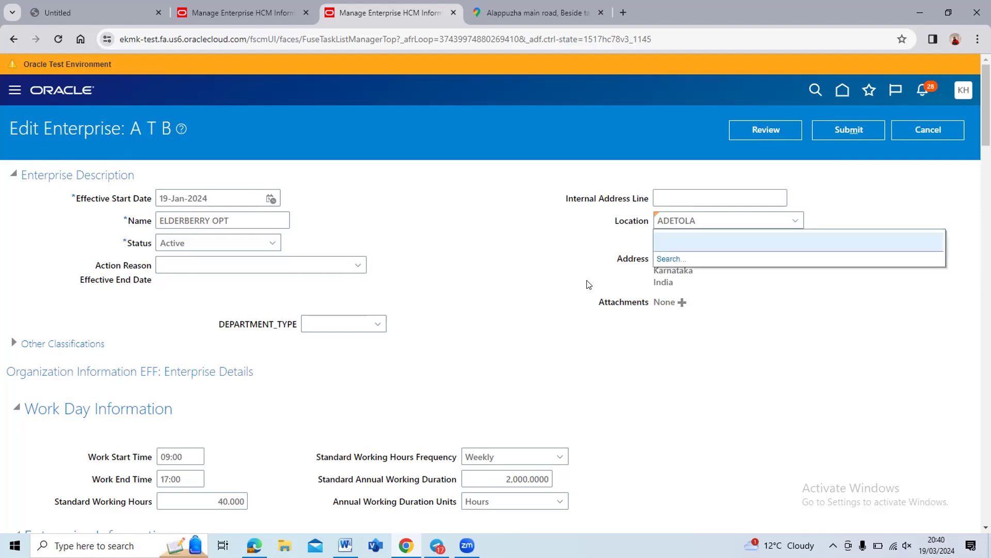
{"action": "left_click", "coordinate": [670, 256]}
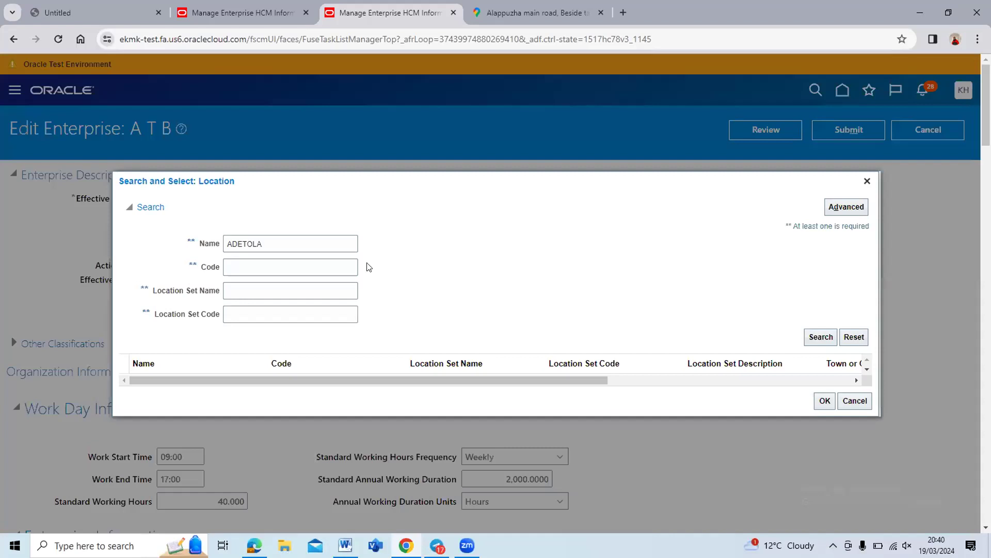
{"action": "left_click", "coordinate": [300, 244]}
{"action": "key", "text": "BackSpace"}
{"action": "key", "text": "BackSpace"}
{"action": "key", "text": "BackSpace"}
{"action": "key", "text": "BackSpace"}
{"action": "key", "text": "BackSpace"}
{"action": "key", "text": "BackSpace"}
{"action": "key", "text": "BackSpace"}
{"action": "key", "text": "Escape"}
{"action": "type", "text": "ELDE"}
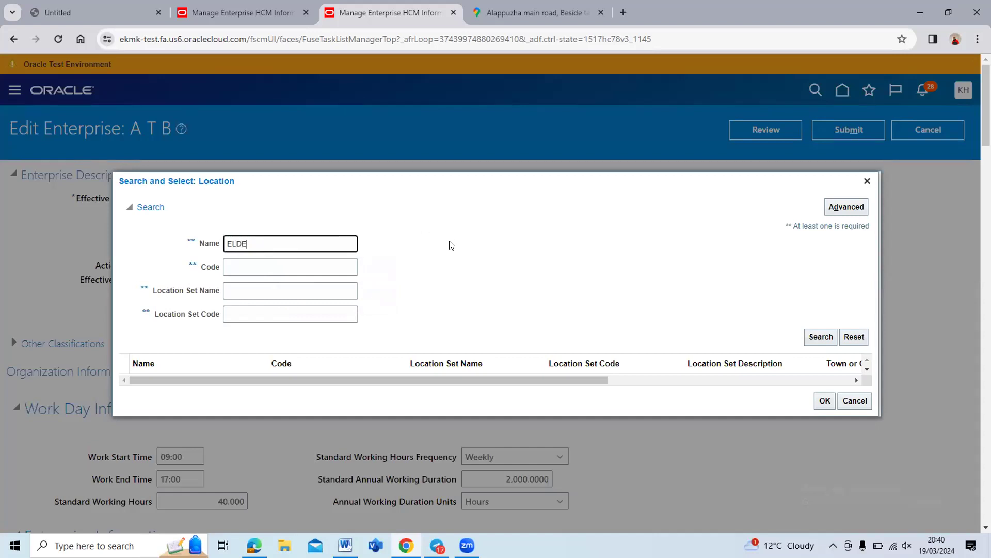
{"action": "left_click", "coordinate": [813, 340]}
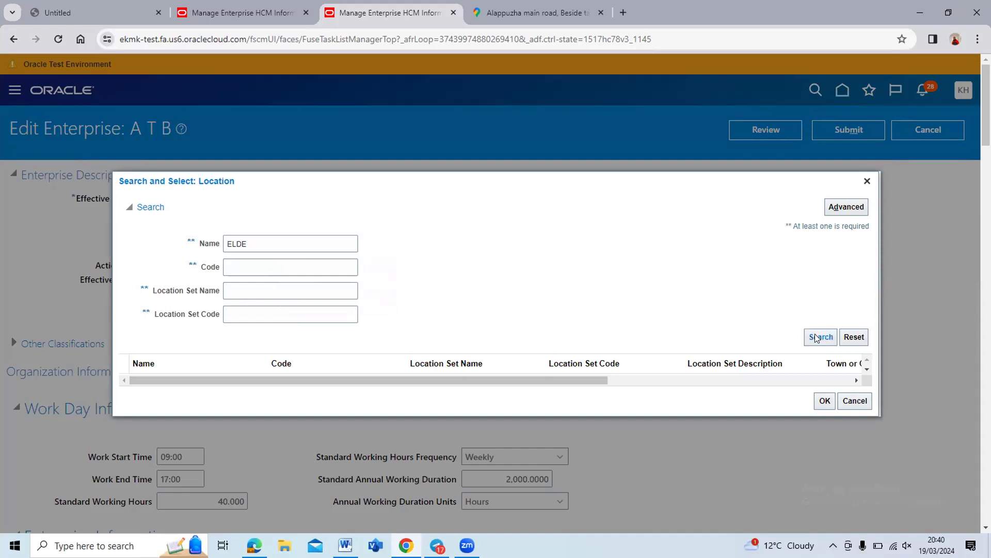
{"action": "left_click", "coordinate": [254, 237]}
{"action": "key", "text": "BackSpace"}
{"action": "key", "text": "BackSpace"}
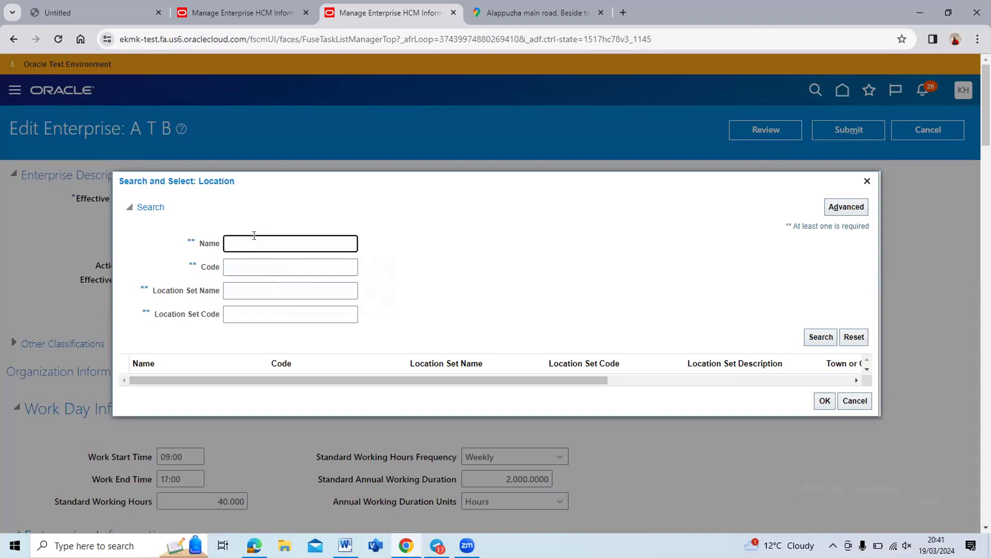
{"action": "type", "text": "BLUESKY"}
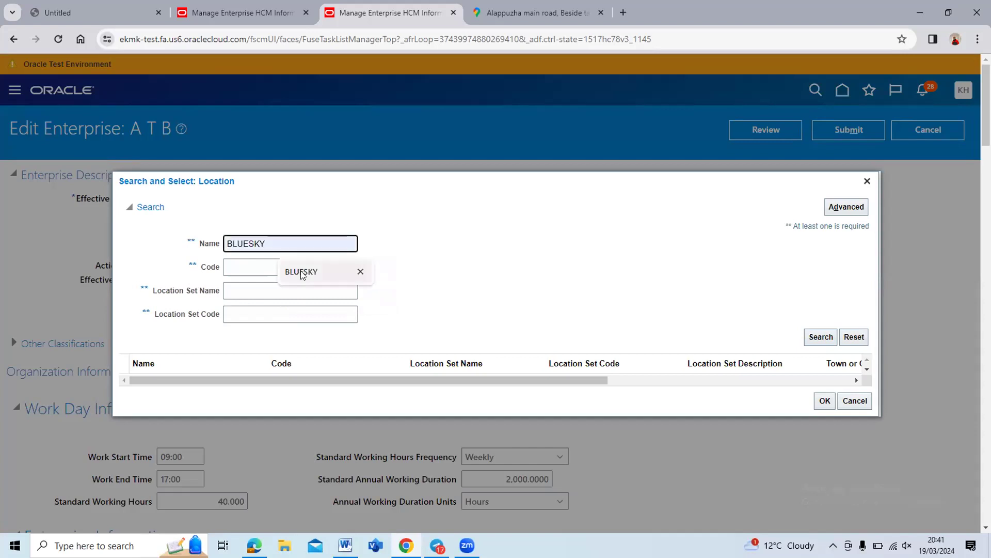
{"action": "left_click", "coordinate": [302, 272]}
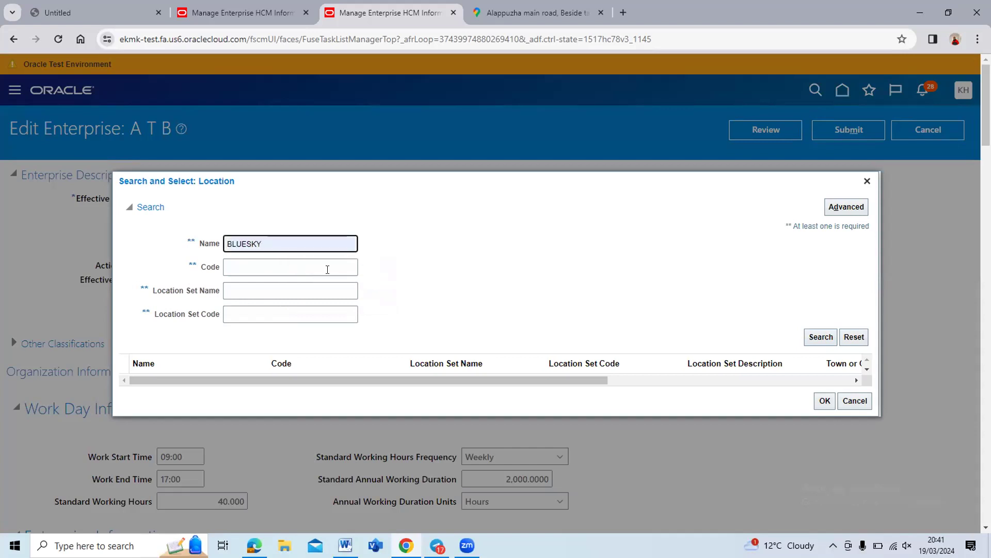
{"action": "left_click", "coordinate": [818, 337]}
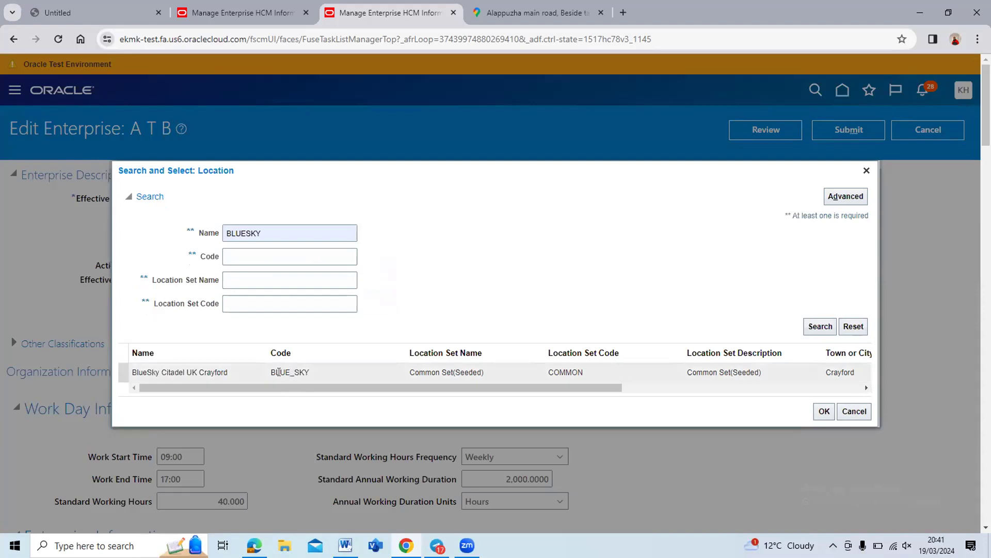
{"action": "left_click", "coordinate": [824, 413]}
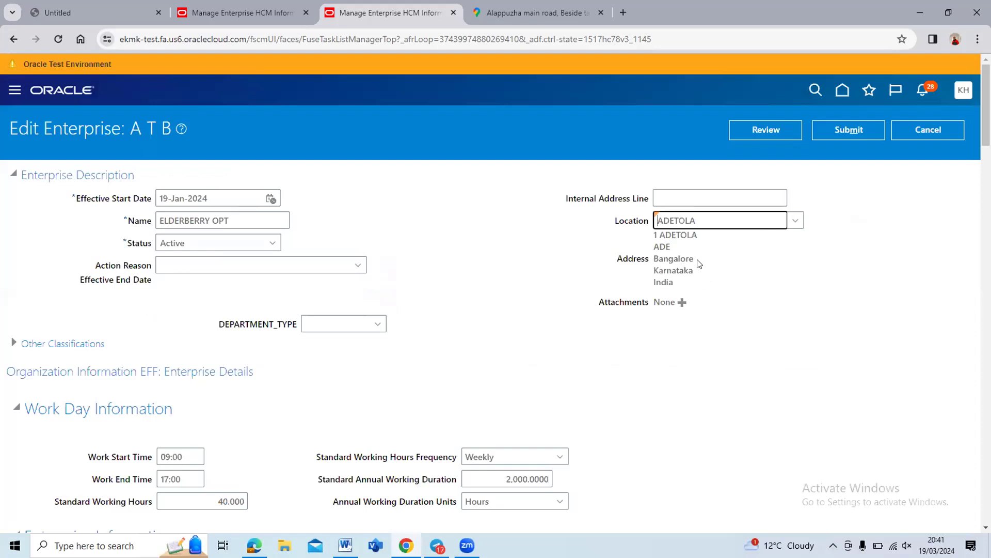
Search BLUESKY again and pick BlueSky Citadel UK Crayford as the enterprise location.
{"action": "left_click", "coordinate": [798, 222]}
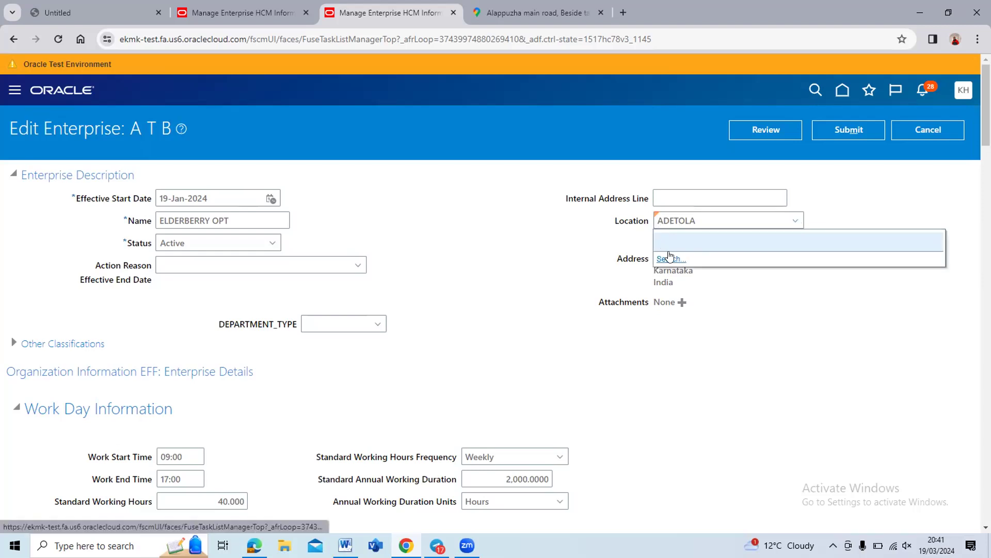
{"action": "left_click", "coordinate": [669, 255]}
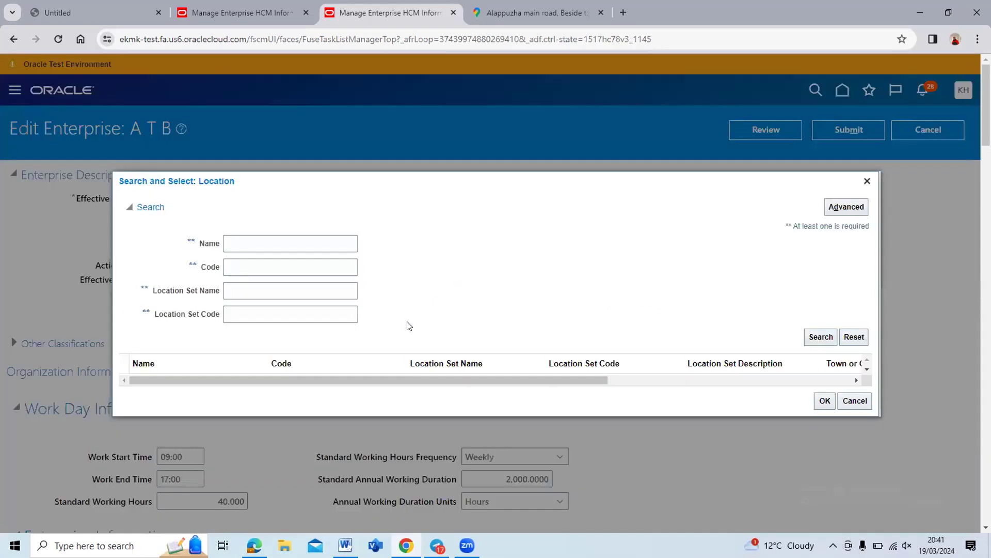
{"action": "left_click", "coordinate": [286, 243]}
{"action": "type", "text": "BLUESKY"}
{"action": "left_click", "coordinate": [312, 272]}
{"action": "left_click", "coordinate": [822, 337]}
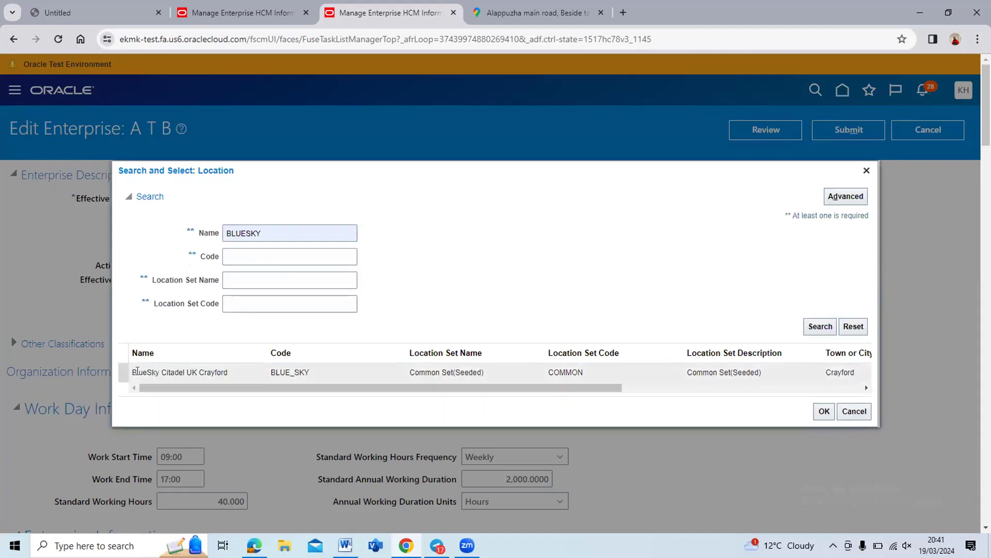
{"action": "left_click", "coordinate": [199, 372]}
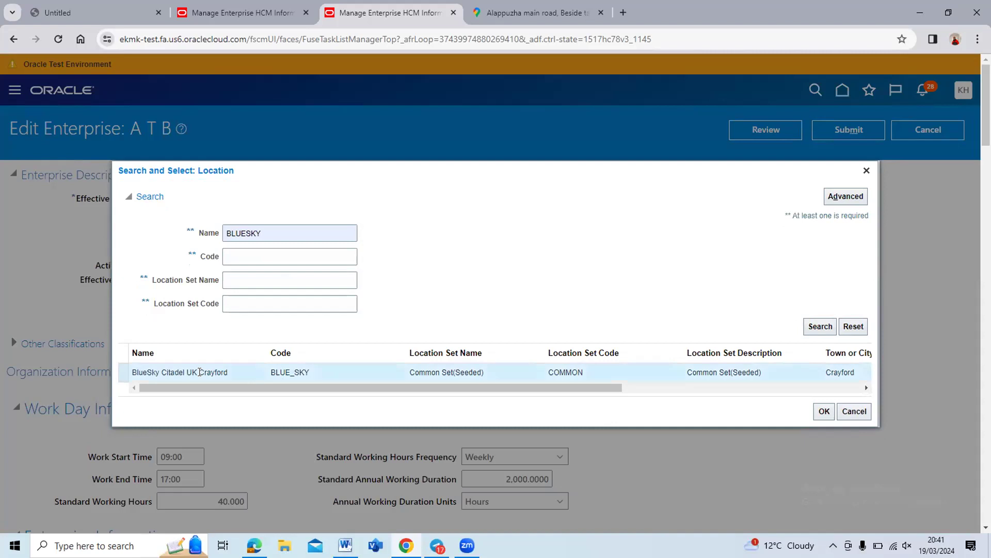
{"action": "left_click", "coordinate": [820, 414]}
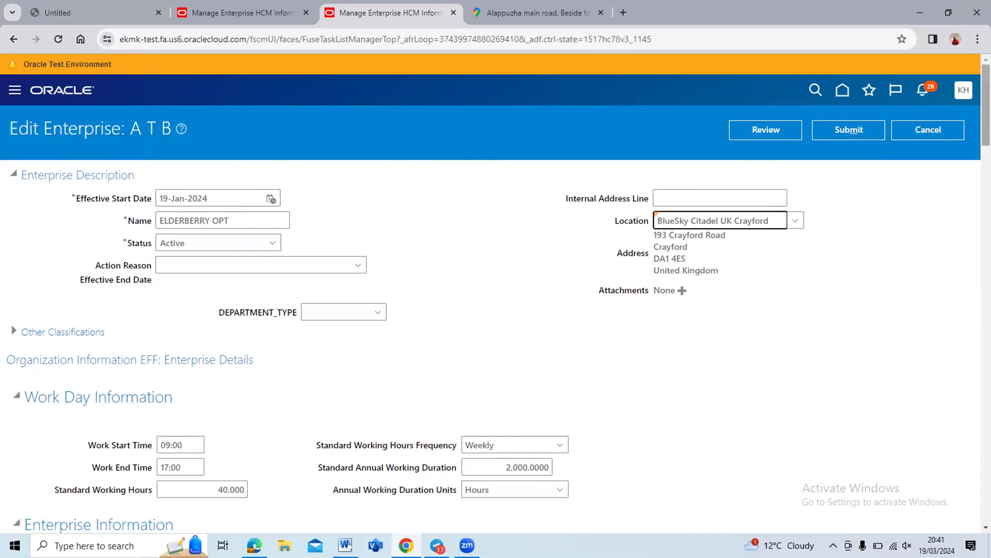
{"action": "scroll", "coordinate": [986, 119], "scroll_direction": "down", "scroll_amount": 2}
{"action": "scroll", "coordinate": [496, 320], "scroll_direction": "down", "scroll_amount": 5}
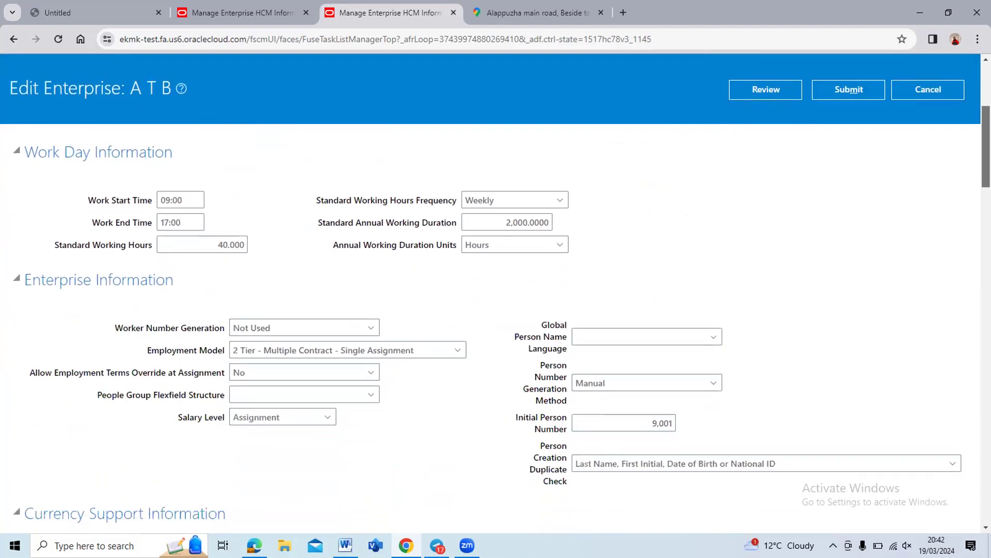
{"action": "scroll", "coordinate": [496, 320], "scroll_direction": "down", "scroll_amount": 9}
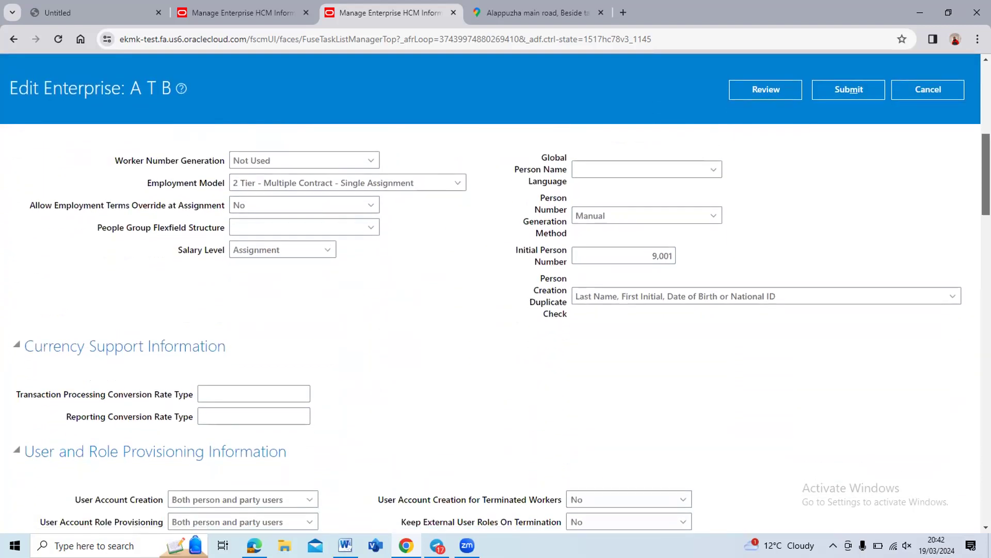
{"action": "scroll", "coordinate": [496, 320], "scroll_direction": "down", "scroll_amount": 15}
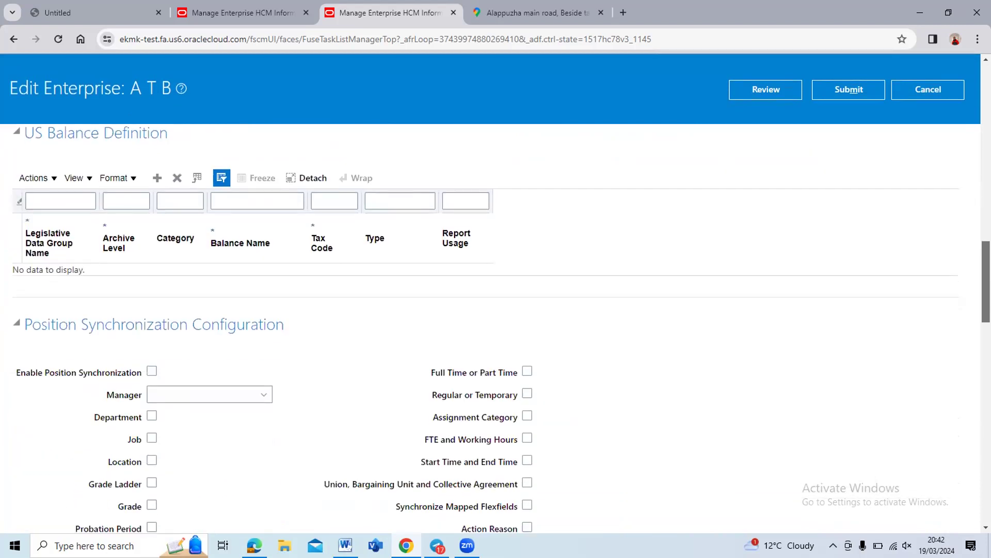
{"action": "scroll", "coordinate": [496, 320], "scroll_direction": "down", "scroll_amount": 12}
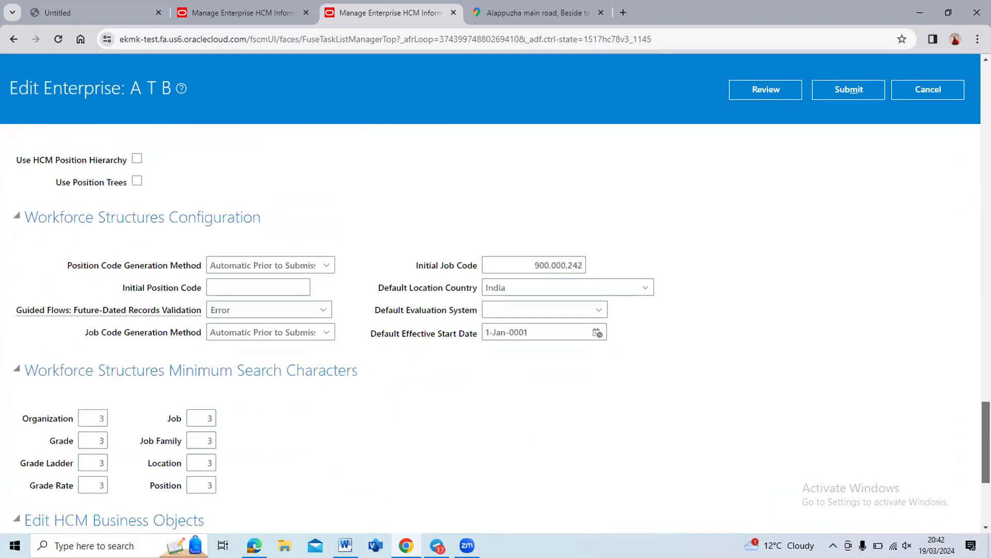
{"action": "scroll", "coordinate": [496, 330], "scroll_direction": "up", "scroll_amount": 20}
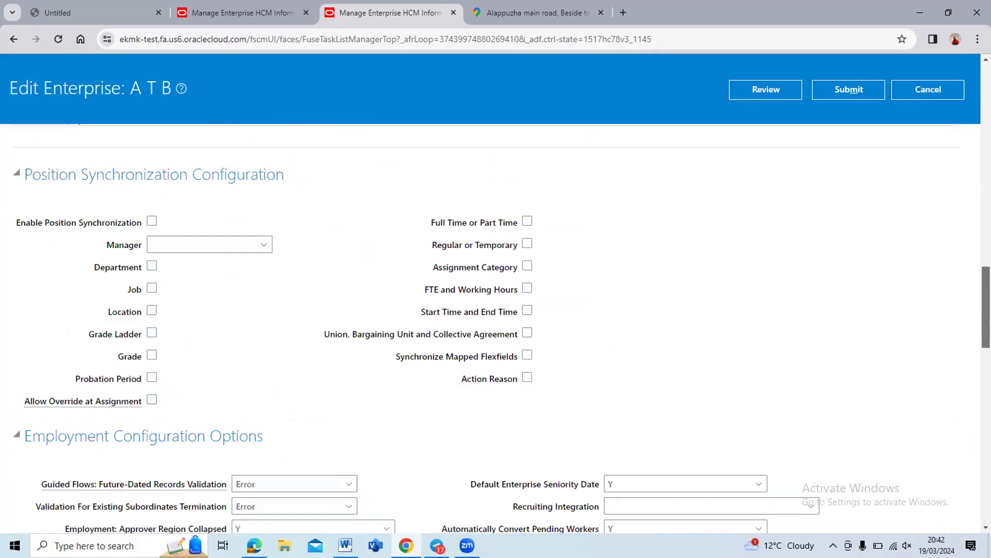
{"action": "scroll", "coordinate": [496, 330], "scroll_direction": "up", "scroll_amount": 6}
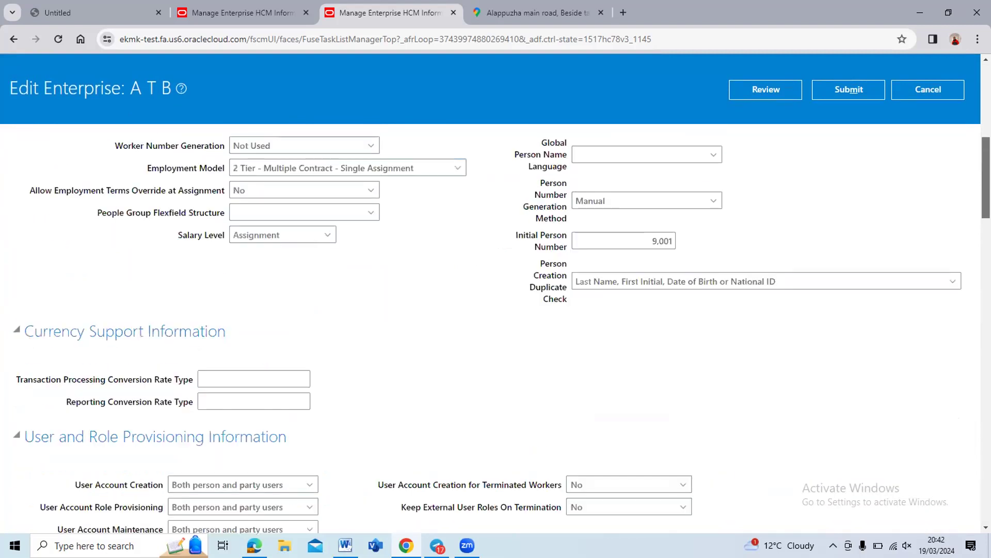
{"action": "scroll", "coordinate": [766, 115], "scroll_direction": "up", "scroll_amount": 4}
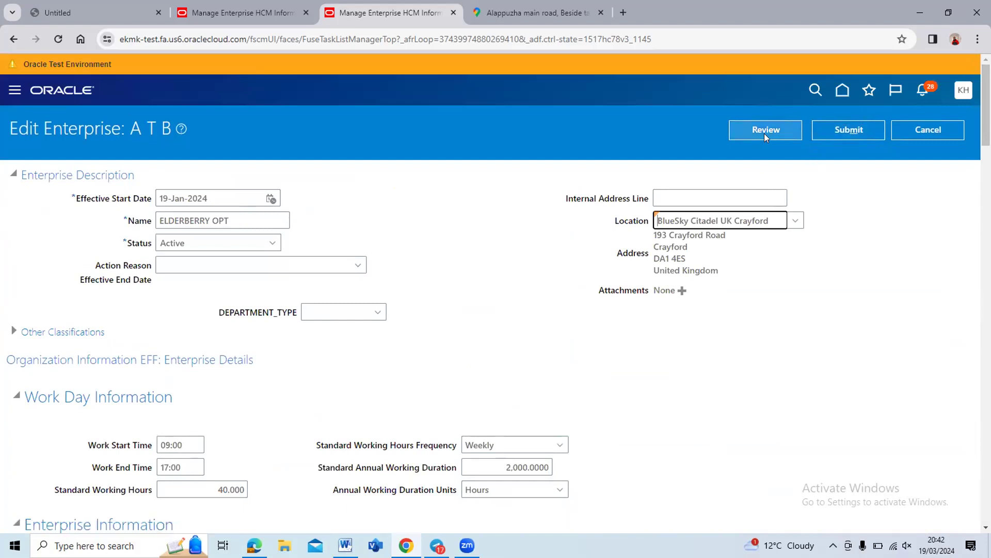
Submit the ELDERBERRY OPT enterprise changes, confirm and acknowledge, then return to the task list.
{"action": "left_click", "coordinate": [841, 128]}
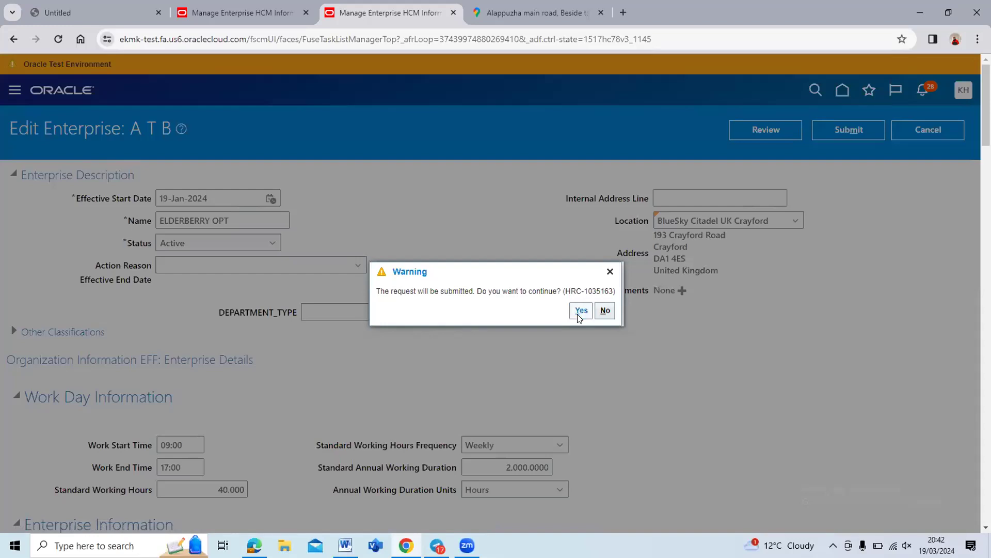
{"action": "left_click", "coordinate": [580, 312]}
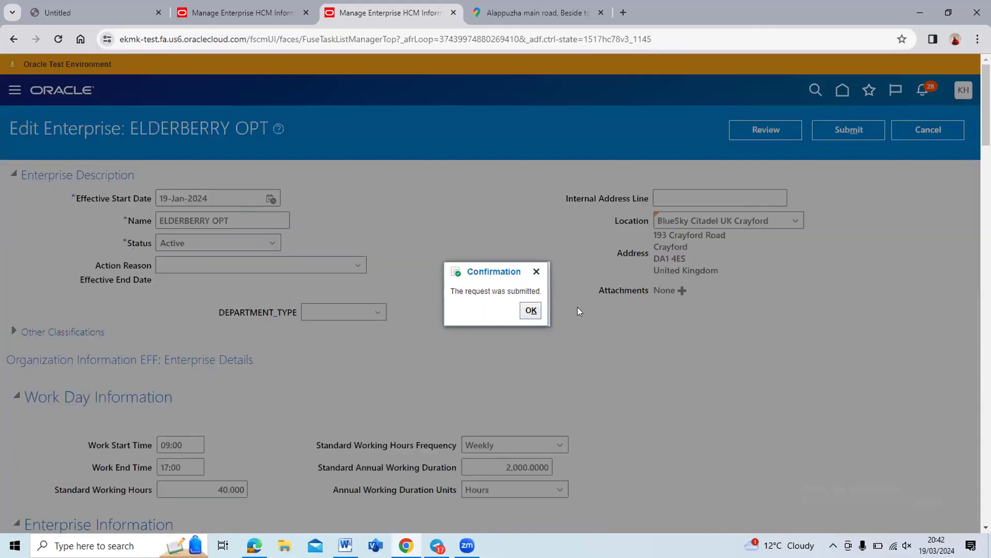
{"action": "left_click", "coordinate": [530, 312]}
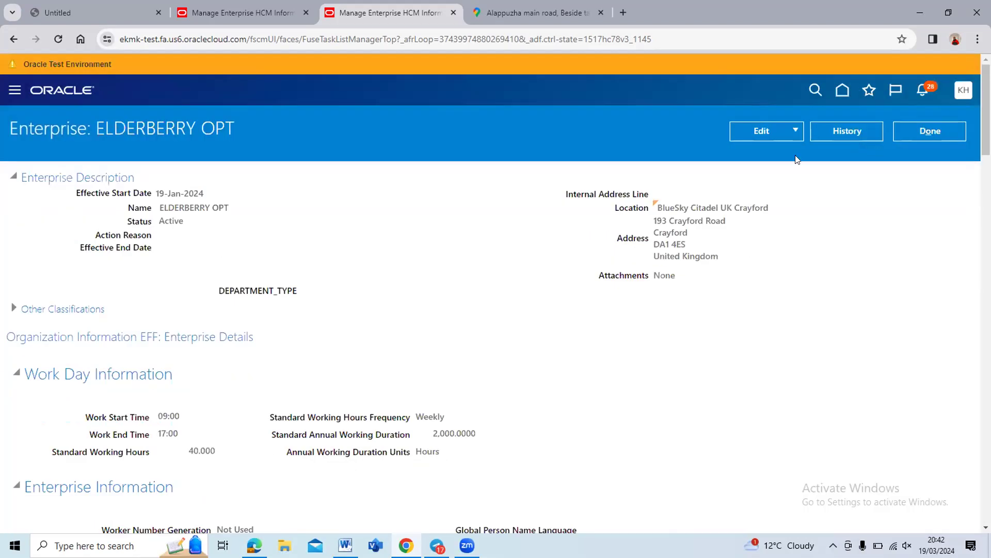
{"action": "left_click", "coordinate": [927, 130]}
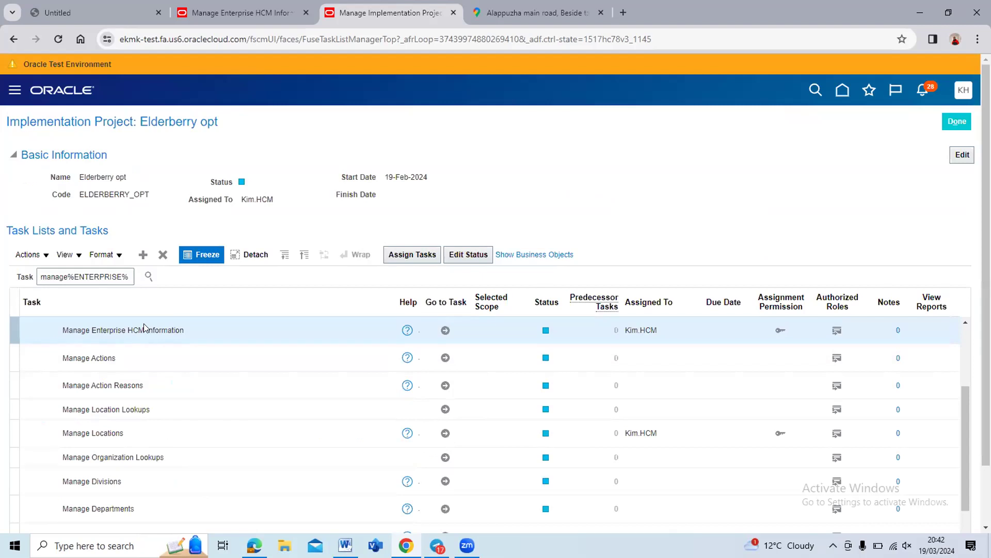
Change the task filter from manage%ENTERPRISE% to manage%DIV% and finish.
{"action": "left_click", "coordinate": [121, 270]}
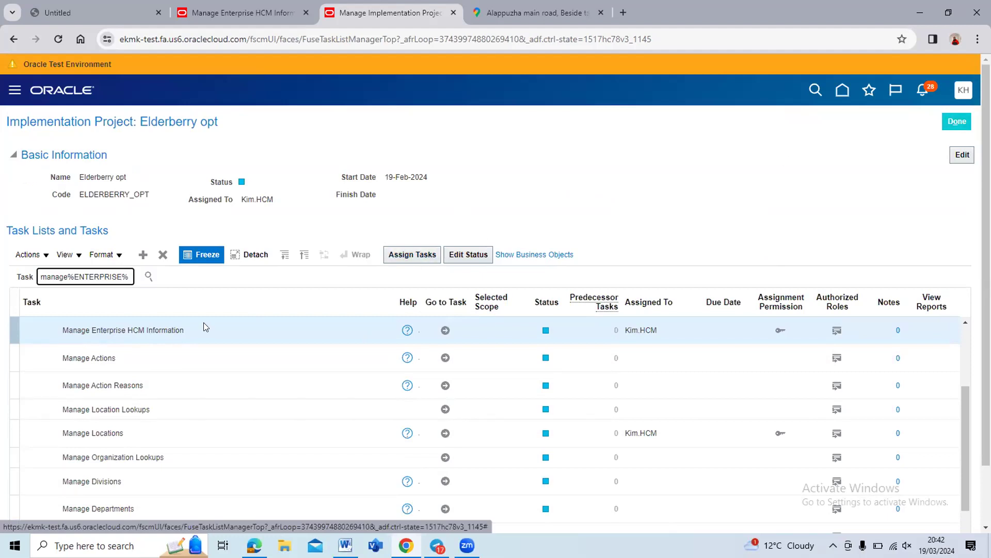
{"action": "key", "text": "BackSpace"}
{"action": "key", "text": "BackSpace"}
{"action": "key", "text": "BackSpace"}
{"action": "key", "text": "BackSpace"}
{"action": "key", "text": "BackSpace"}
{"action": "key", "text": "BackSpace"}
{"action": "key", "text": "BackSpace"}
{"action": "key", "text": "BackSpace"}
{"action": "key", "text": "BackSpace"}
{"action": "key", "text": "BackSpace"}
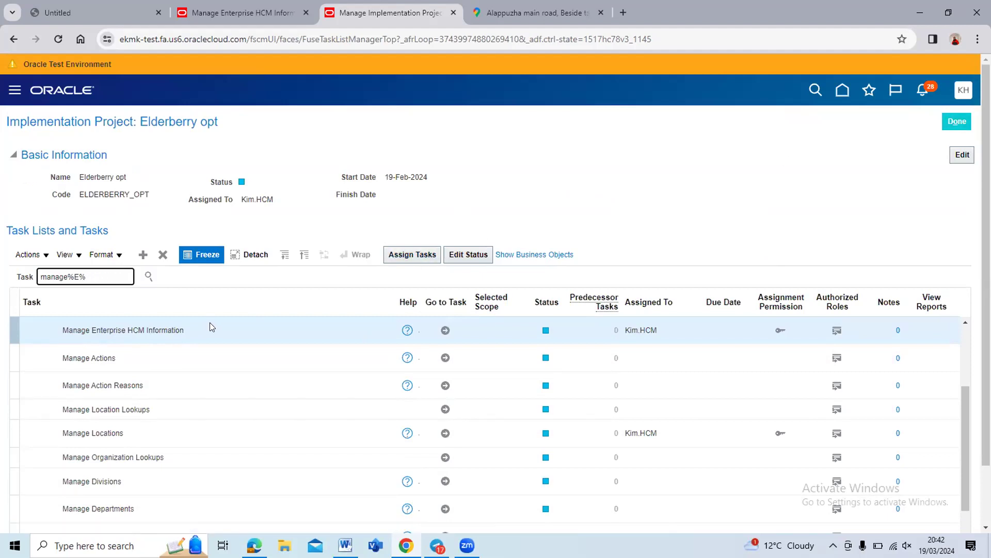
{"action": "type", "text": "DIV"}
{"action": "left_click", "coordinate": [958, 122]}
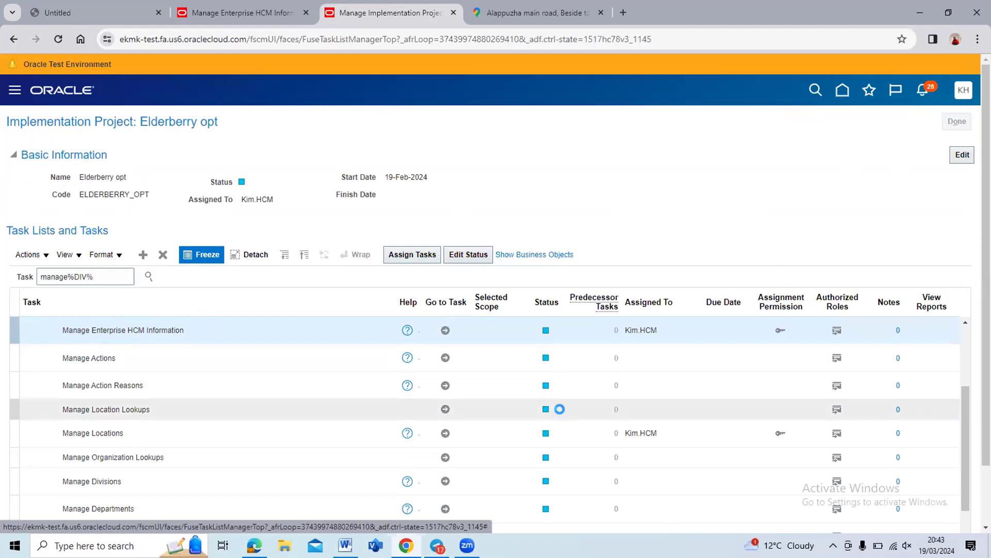
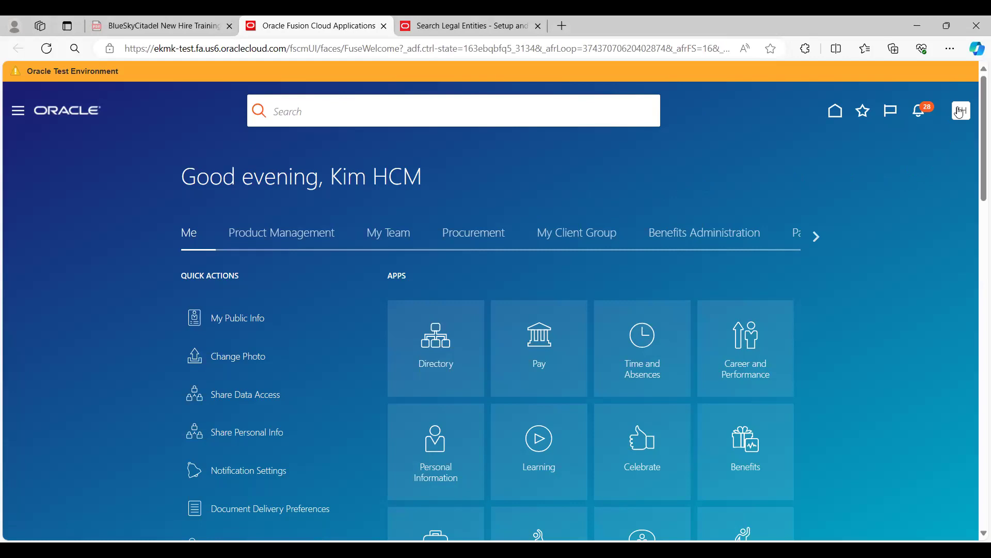
Go to Setup and Maintenance and open Manage Implementation Projects.
{"action": "left_click", "coordinate": [961, 113]}
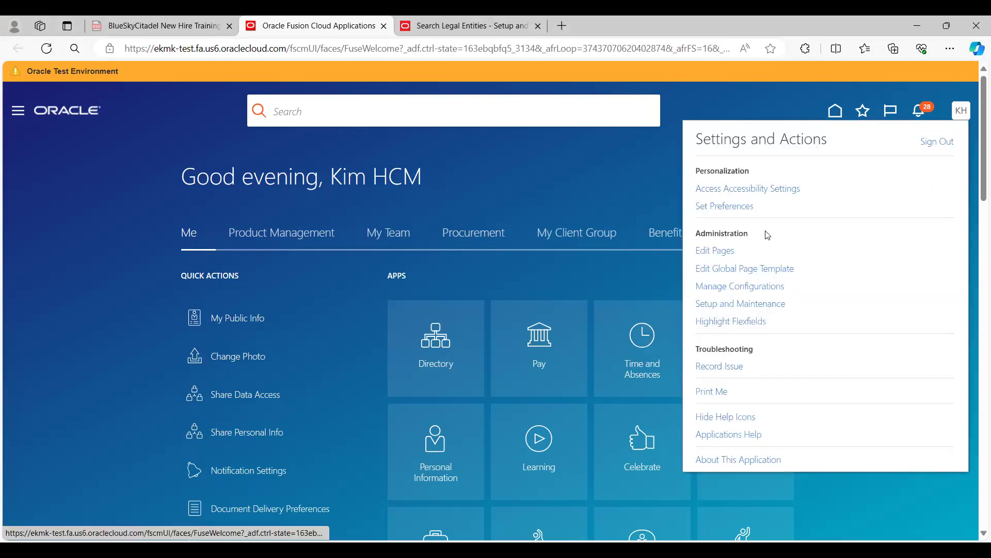
{"action": "left_click", "coordinate": [722, 306]}
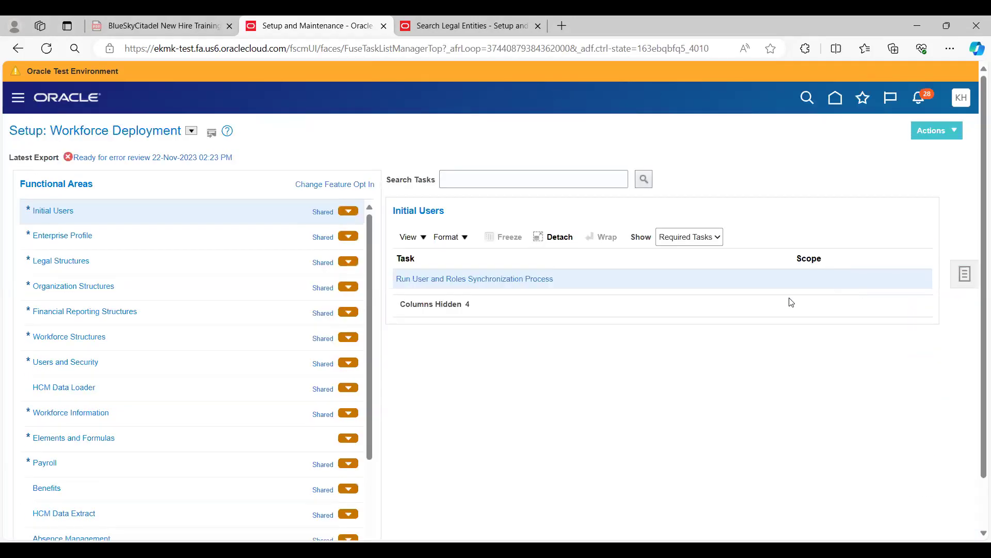
{"action": "left_click", "coordinate": [966, 275]}
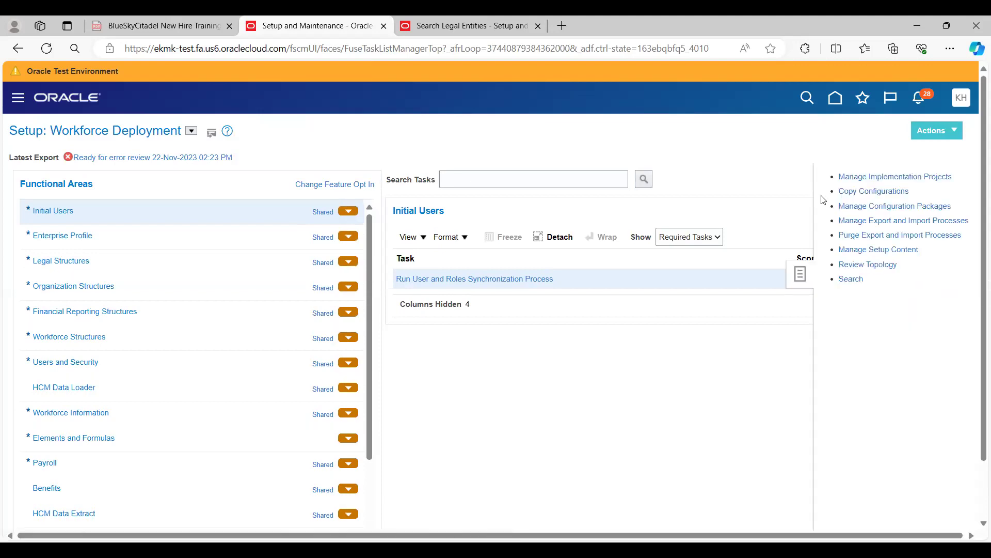
{"action": "left_click", "coordinate": [873, 175]}
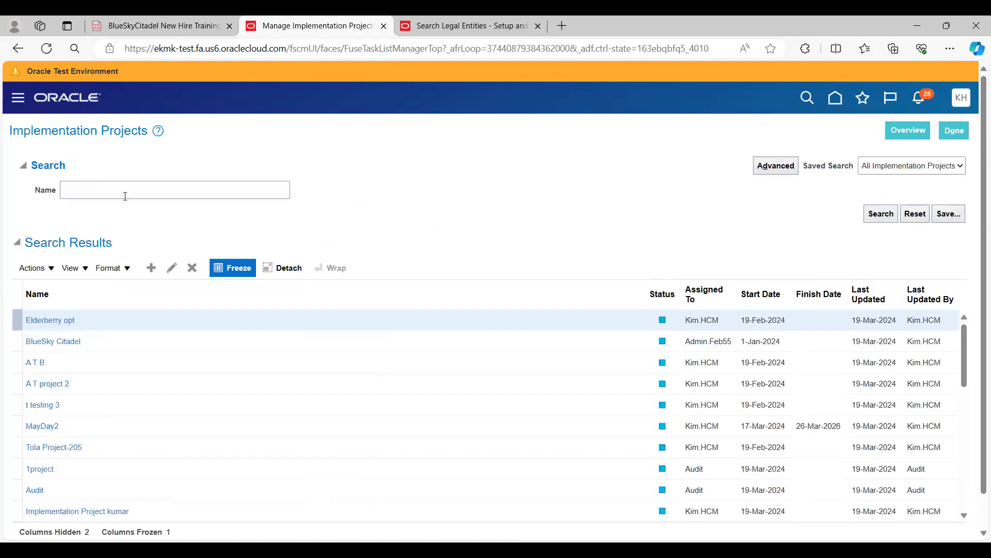
Search implementation projects by the name 'elderberry'.
{"action": "left_click", "coordinate": [123, 193]}
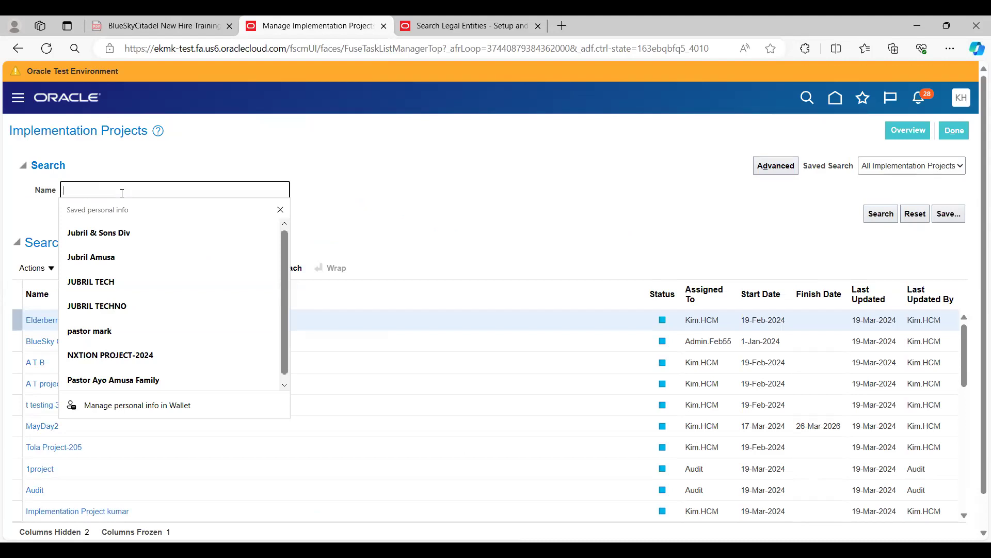
{"action": "type", "text": "e"}
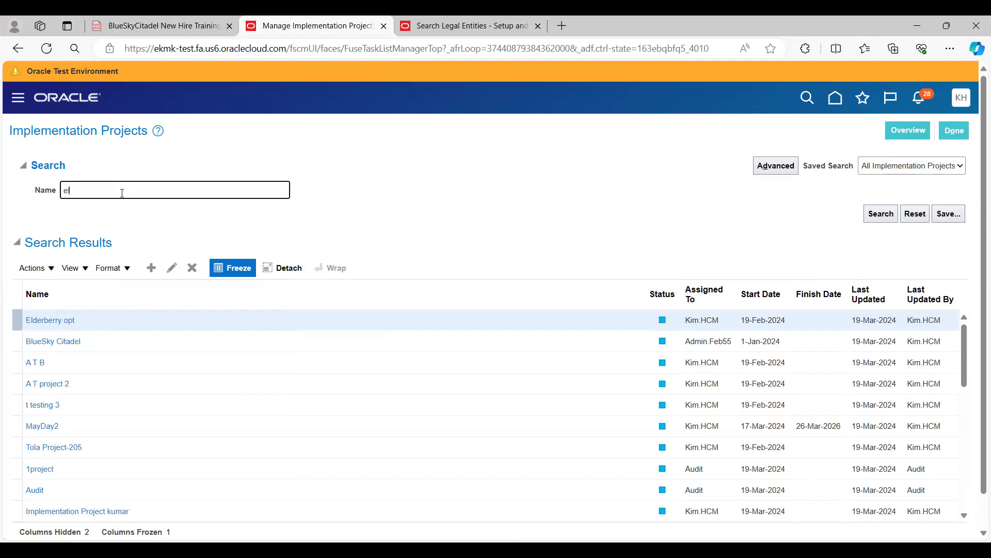
{"action": "type", "text": "lderberry"}
{"action": "key", "text": "Return"}
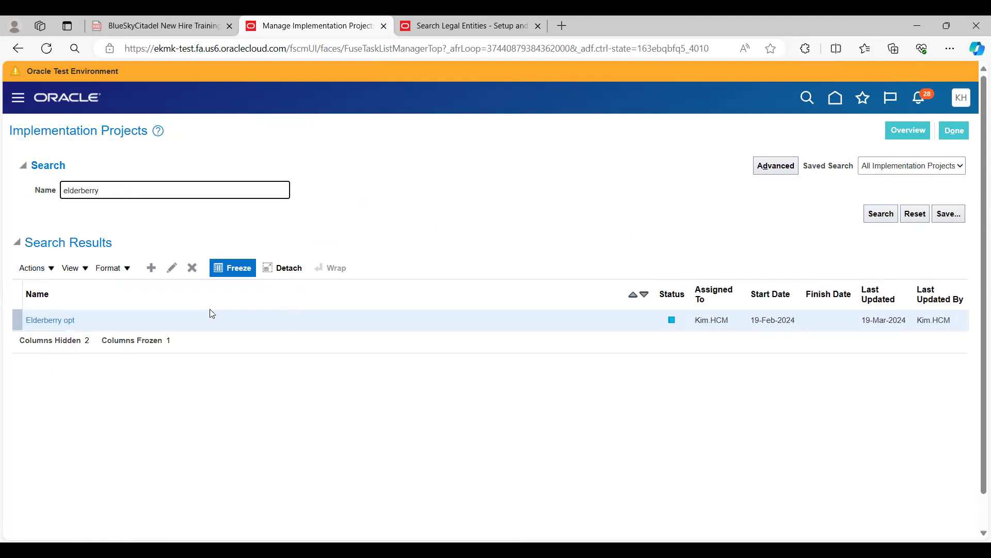
Open the Elderberry opt project and search its tasks for 'manage%devision%'.
{"action": "left_click", "coordinate": [54, 323]}
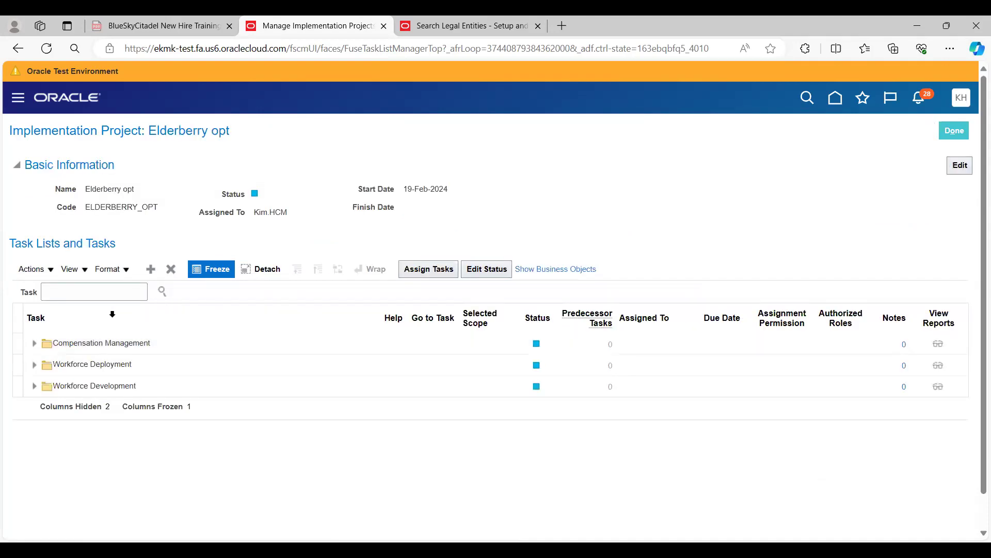
{"action": "left_click", "coordinate": [86, 293]}
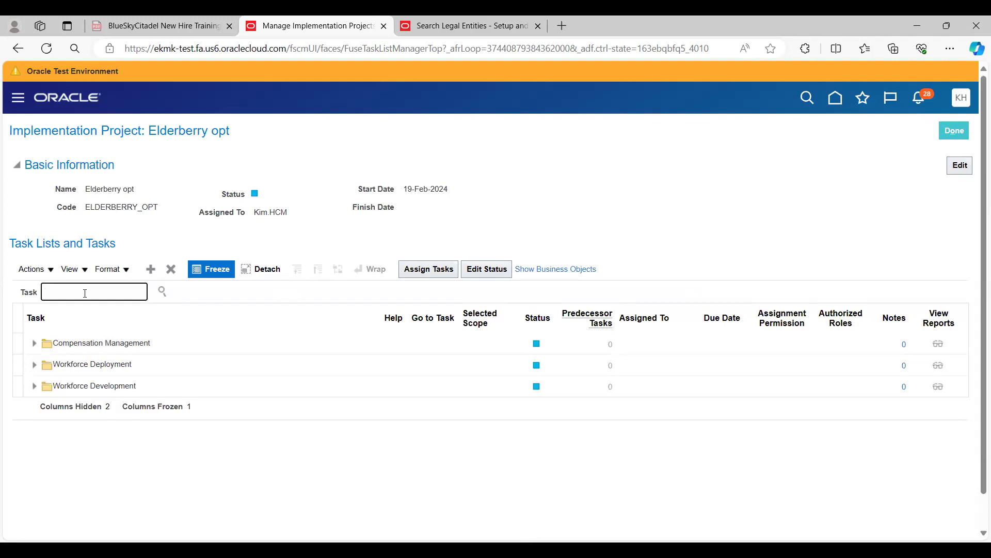
{"action": "type", "text": "manage"}
{"action": "type", "text": "%"}
{"action": "type", "text": "dev"}
{"action": "type", "text": "ision"}
{"action": "type", "text": "%"}
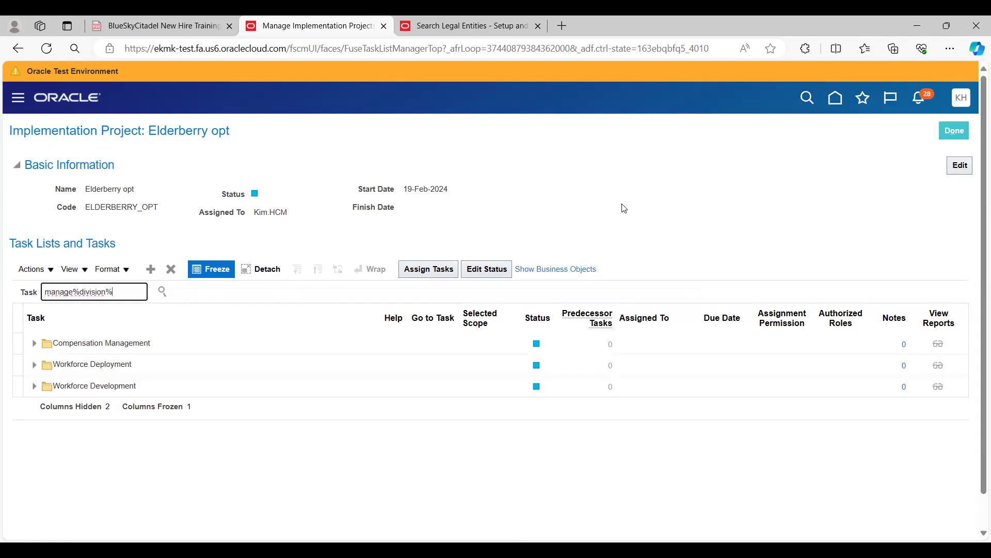
{"action": "key", "text": "Return"}
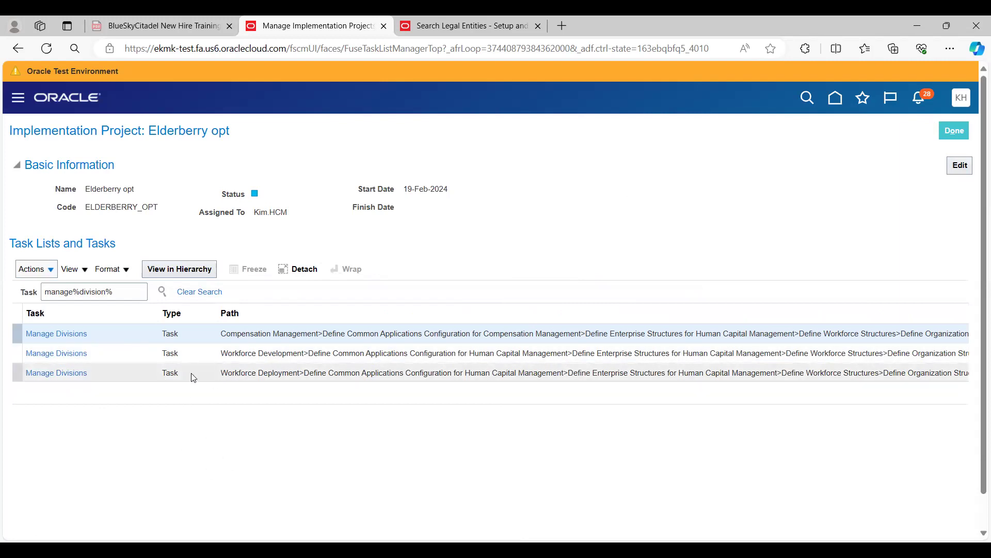
Open the Manage Divisions task under Workforce Deployment.
{"action": "left_click", "coordinate": [60, 374]}
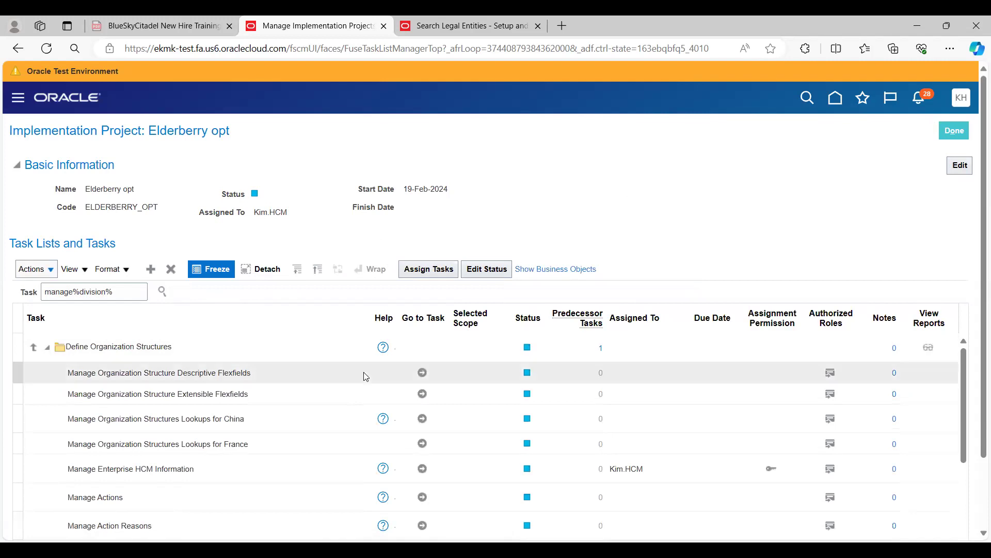
{"action": "scroll", "coordinate": [364, 372], "scroll_direction": "down", "scroll_amount": 2}
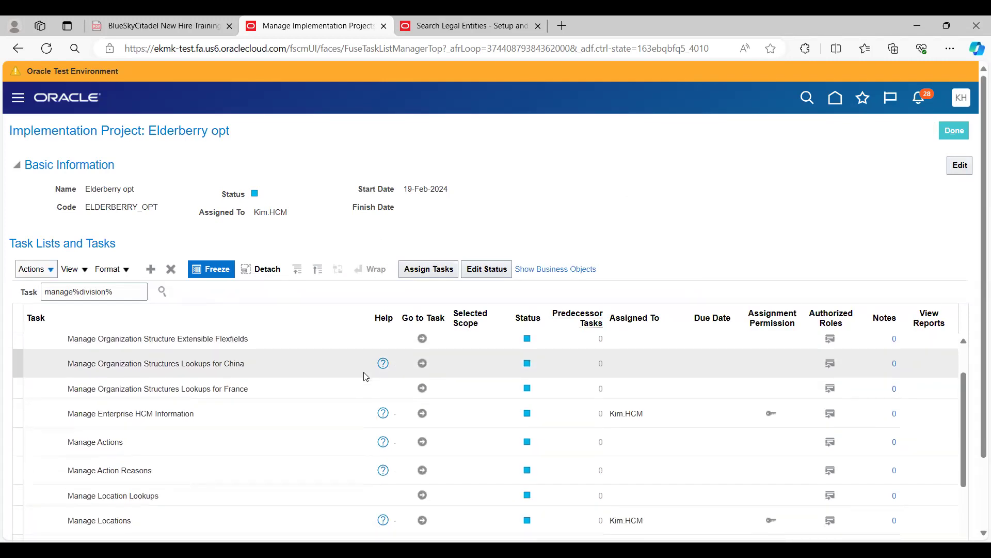
{"action": "scroll", "coordinate": [367, 376], "scroll_direction": "down", "scroll_amount": 2}
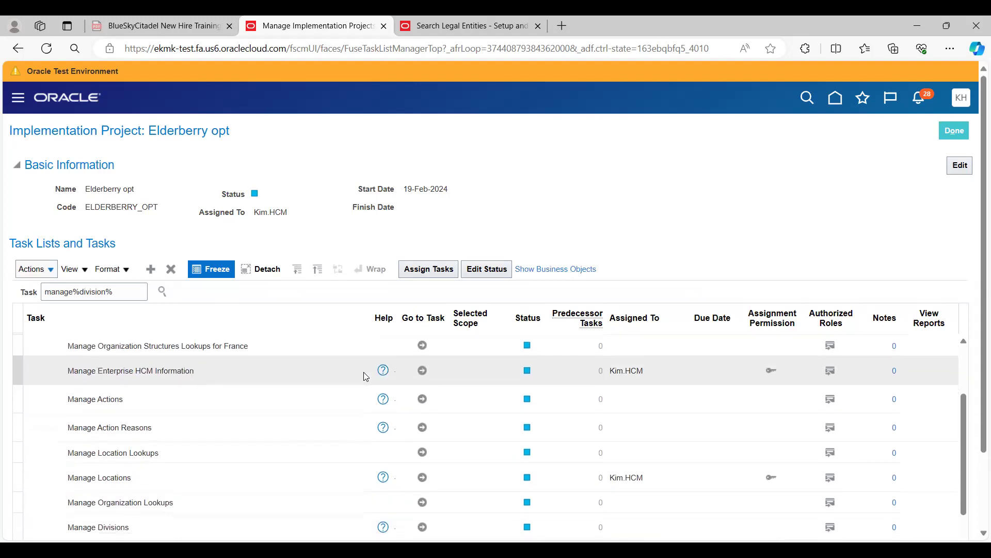
{"action": "scroll", "coordinate": [366, 377], "scroll_direction": "down", "scroll_amount": 3}
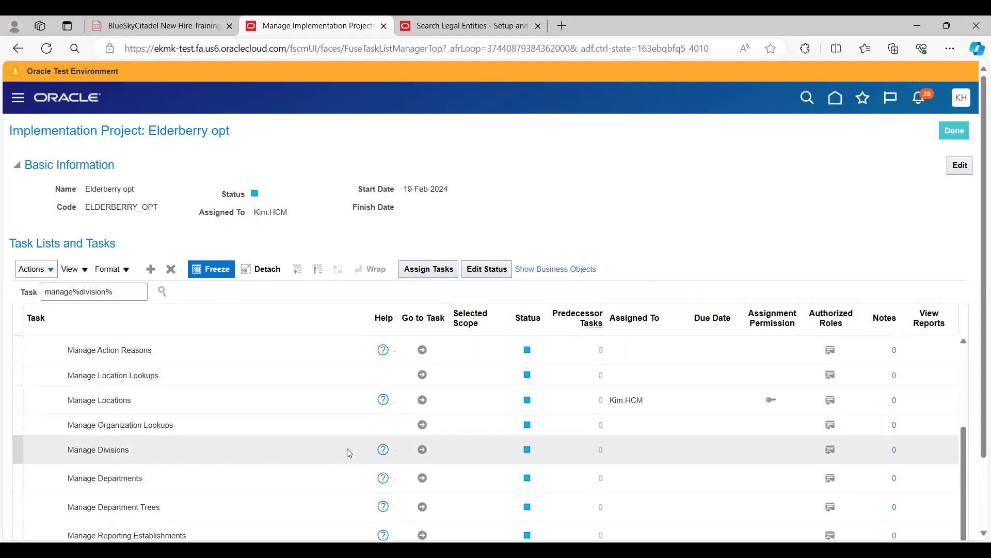
{"action": "left_click", "coordinate": [423, 449]}
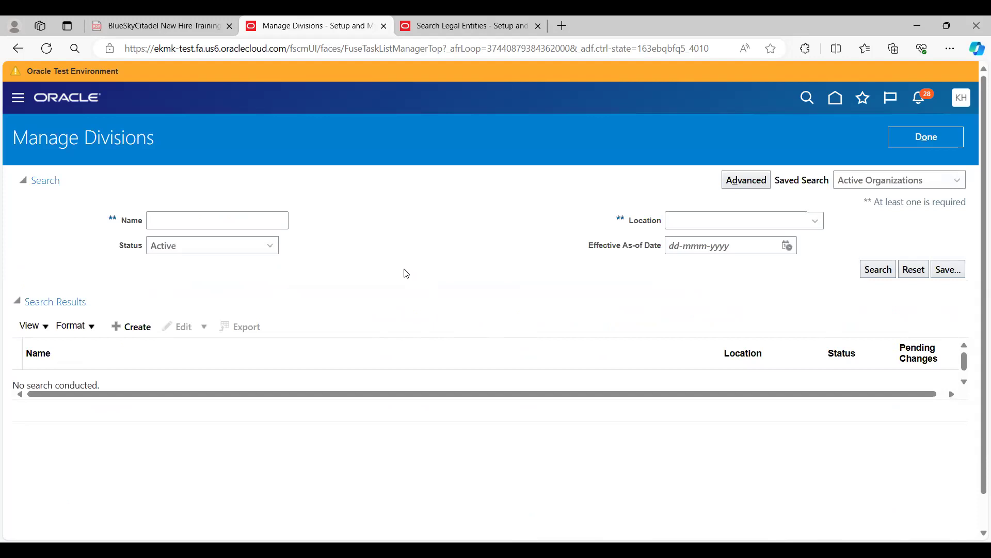
Search divisions for the name 'elderberry' to confirm none exists.
{"action": "left_click", "coordinate": [196, 221]}
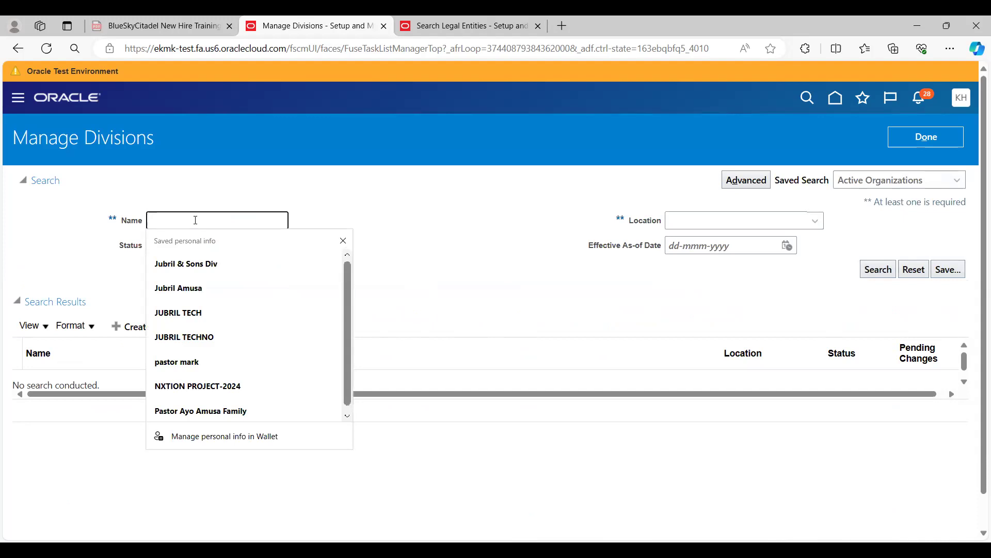
{"action": "type", "text": "elder"}
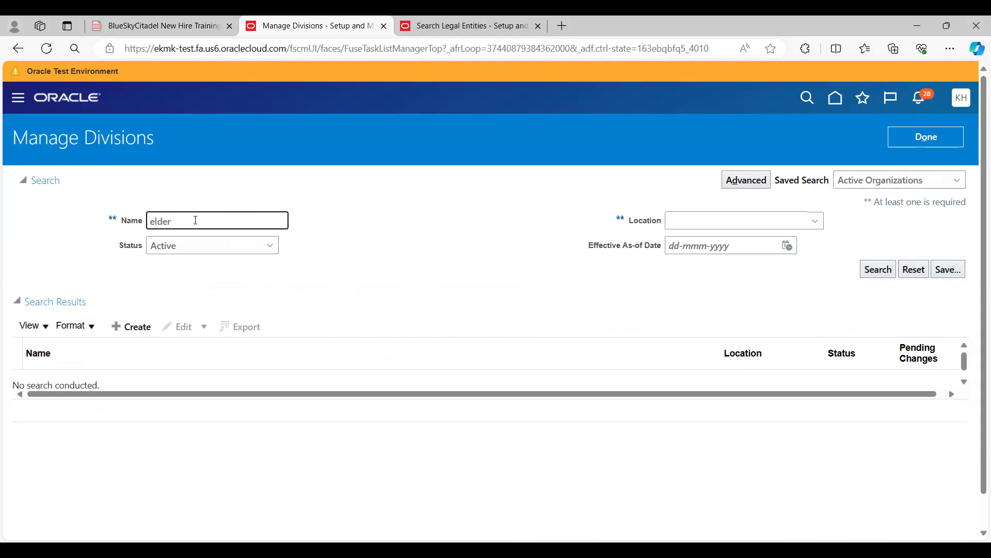
{"action": "type", "text": "berry"}
{"action": "key", "text": "Return"}
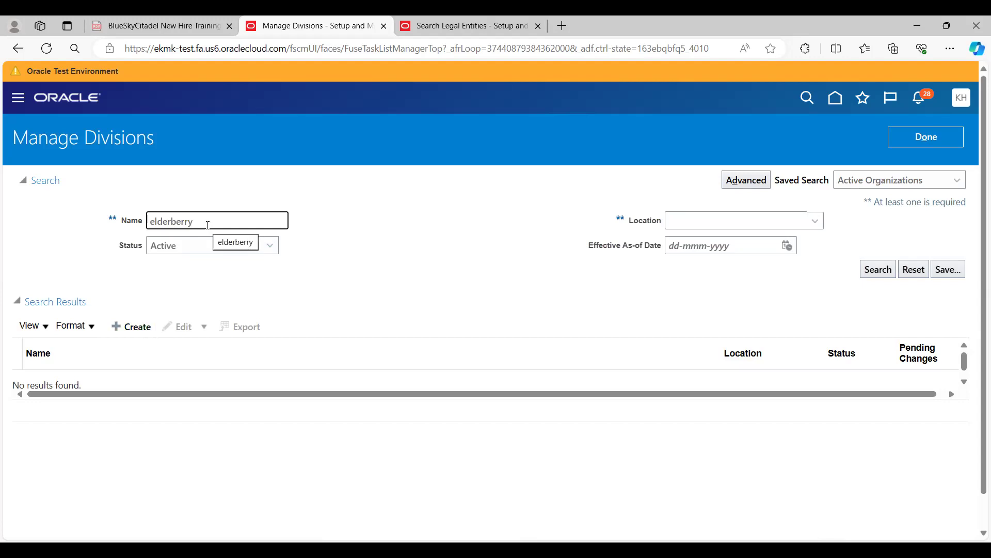
Clear the name search and start creating a new division.
{"action": "key", "text": "ctrl+a"}
{"action": "key", "text": "BackSpace"}
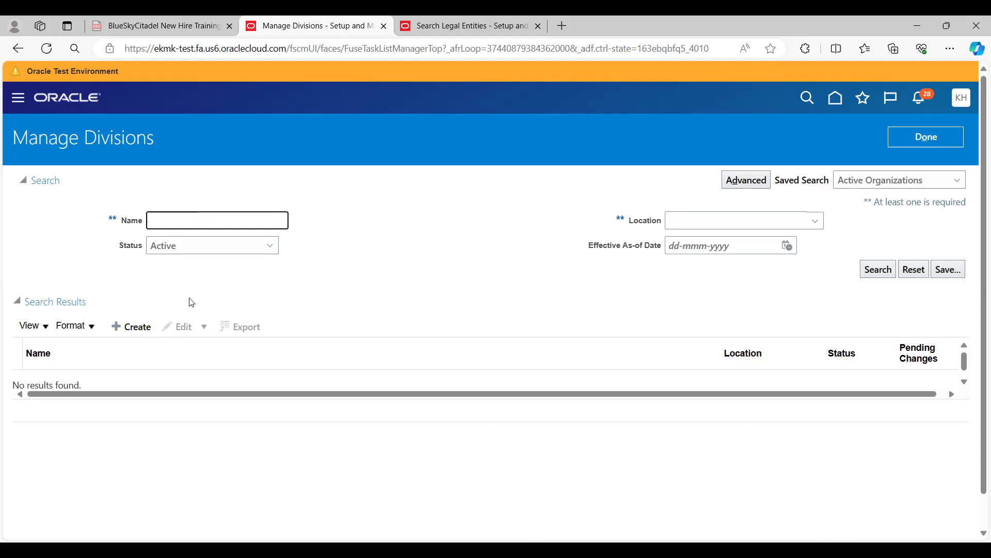
{"action": "left_click", "coordinate": [125, 331]}
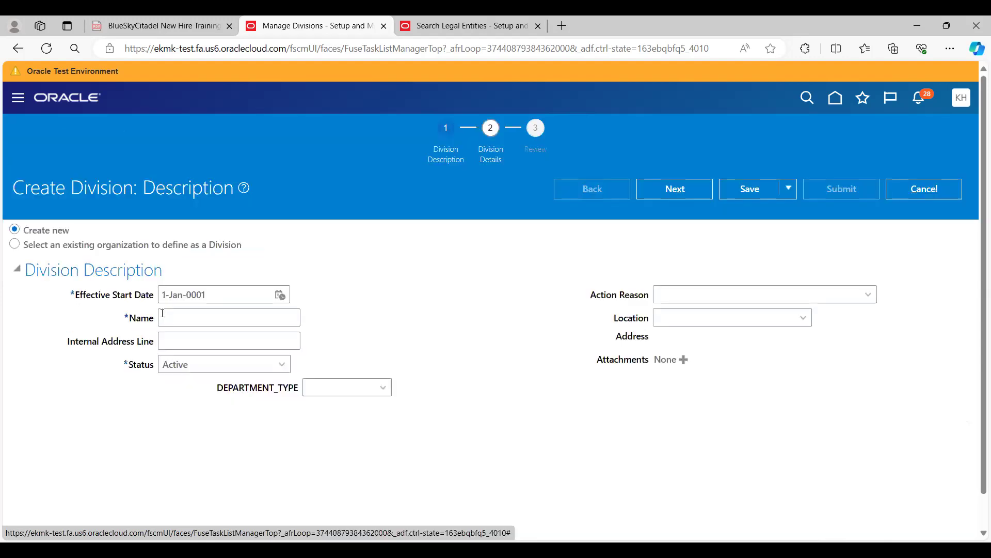
Set the division's effective start date to 1/1/51 (1-Jan-1951).
{"action": "left_click", "coordinate": [218, 297]}
{"action": "key", "text": "BackSpace"}
{"action": "key", "text": "BackSpace"}
{"action": "key", "text": "BackSpace"}
{"action": "key", "text": "BackSpace"}
{"action": "key", "text": "BackSpace"}
{"action": "key", "text": "BackSpace"}
{"action": "key", "text": "BackSpace"}
{"action": "key", "text": "BackSpace"}
{"action": "key", "text": "BackSpace"}
{"action": "key", "text": "BackSpace"}
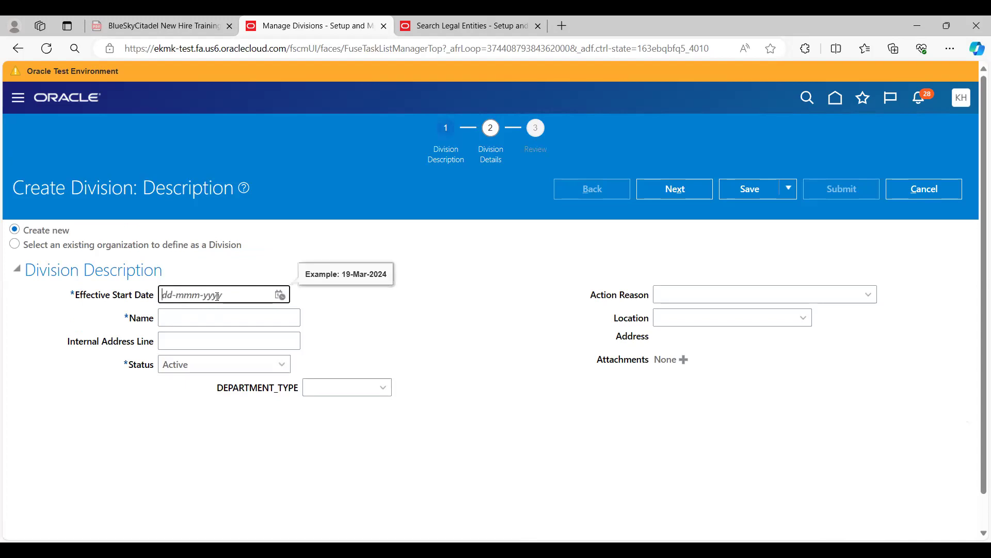
{"action": "type", "text": "1/1"}
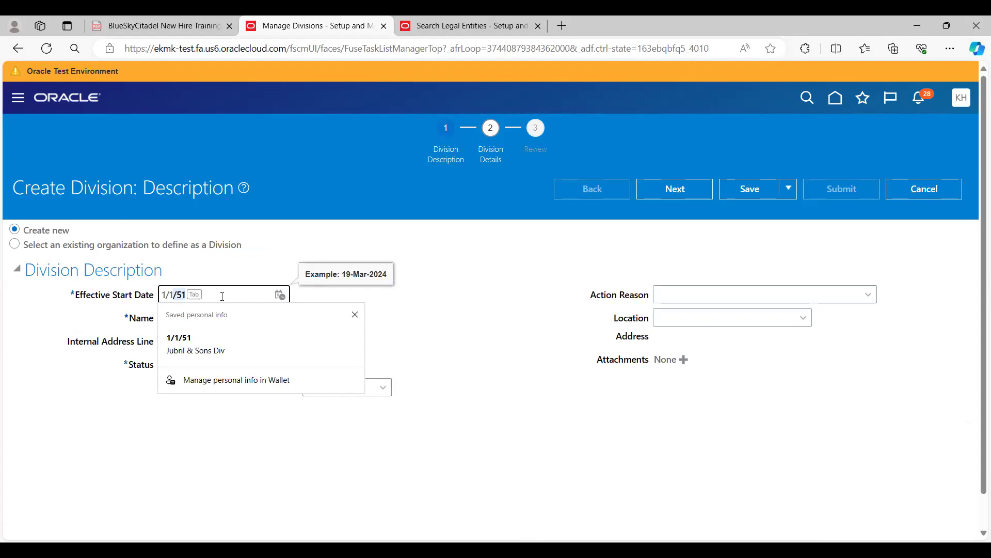
{"action": "type", "text": "/"}
{"action": "type", "text": "51"}
{"action": "left_click", "coordinate": [478, 318]}
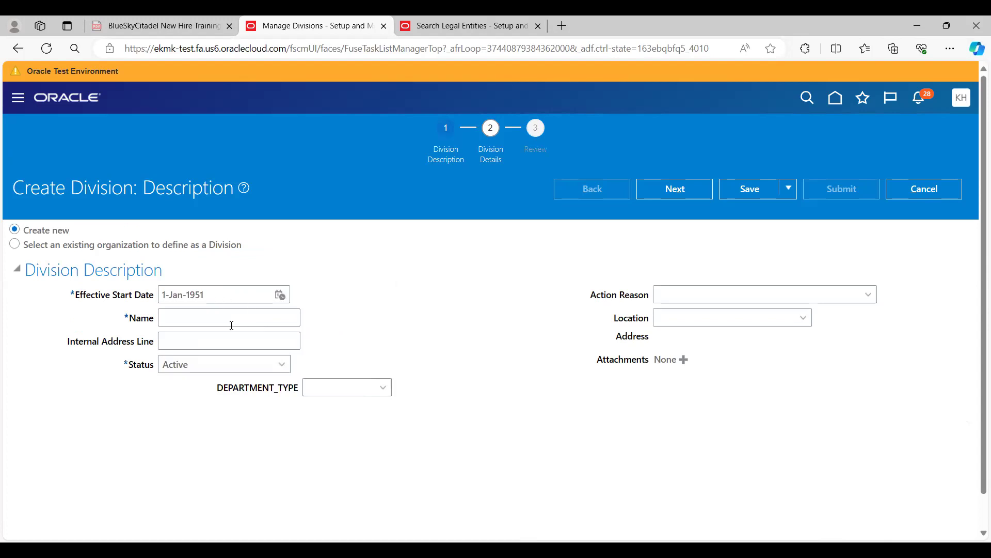
{"action": "left_click", "coordinate": [179, 318]}
{"action": "type", "text": "Elderberry"}
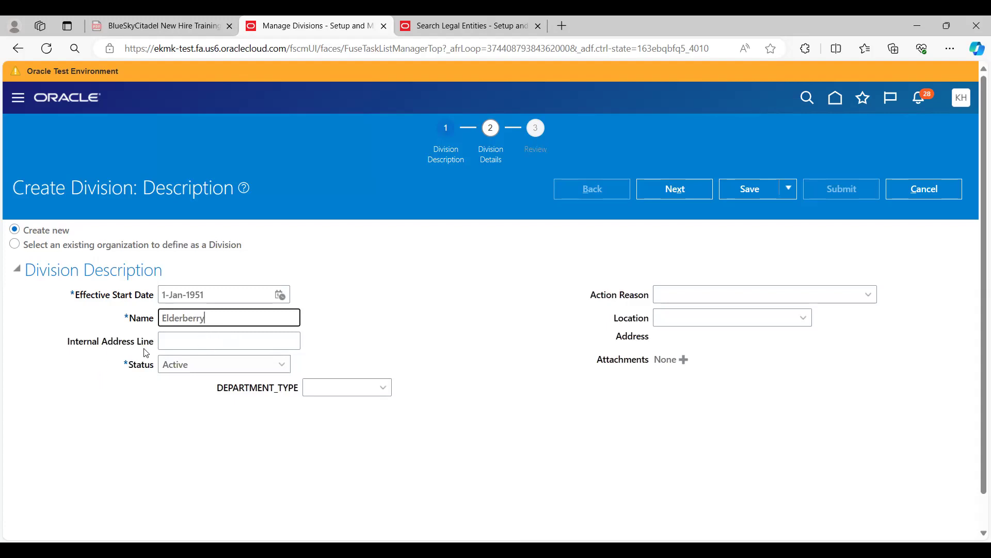
{"action": "left_click", "coordinate": [203, 345]}
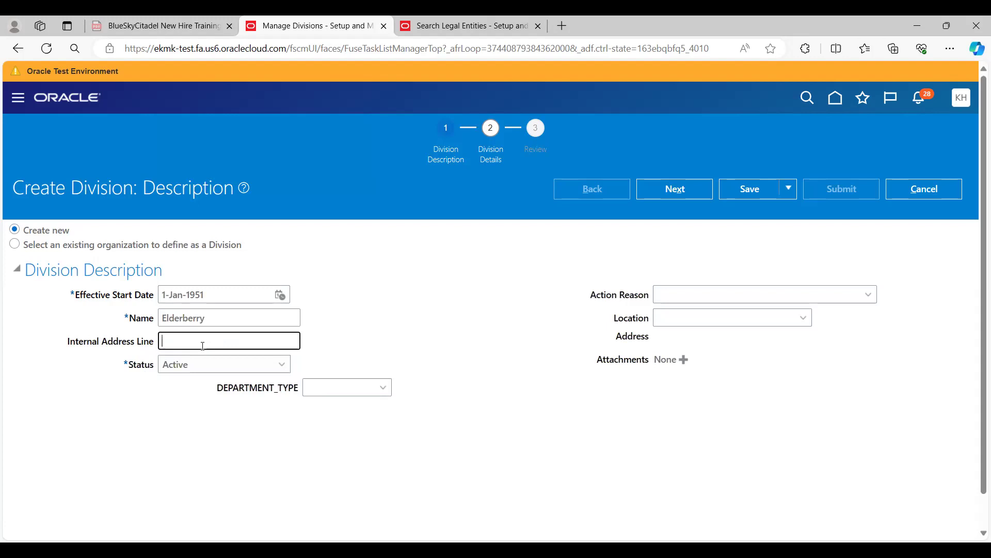
Keep the status Active, leave Action Reason blank, and bring up the Location choices.
{"action": "left_click", "coordinate": [283, 365]}
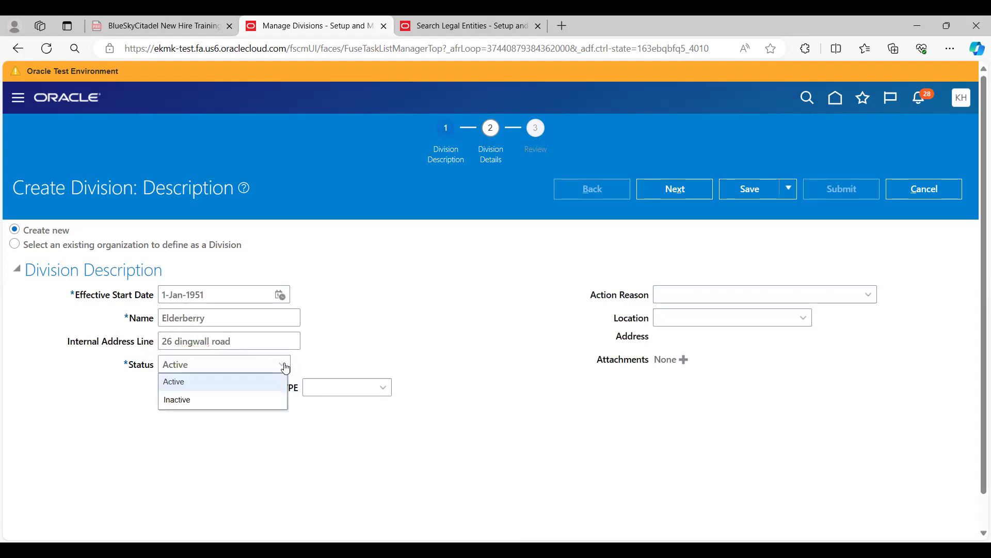
{"action": "left_click", "coordinate": [251, 381]}
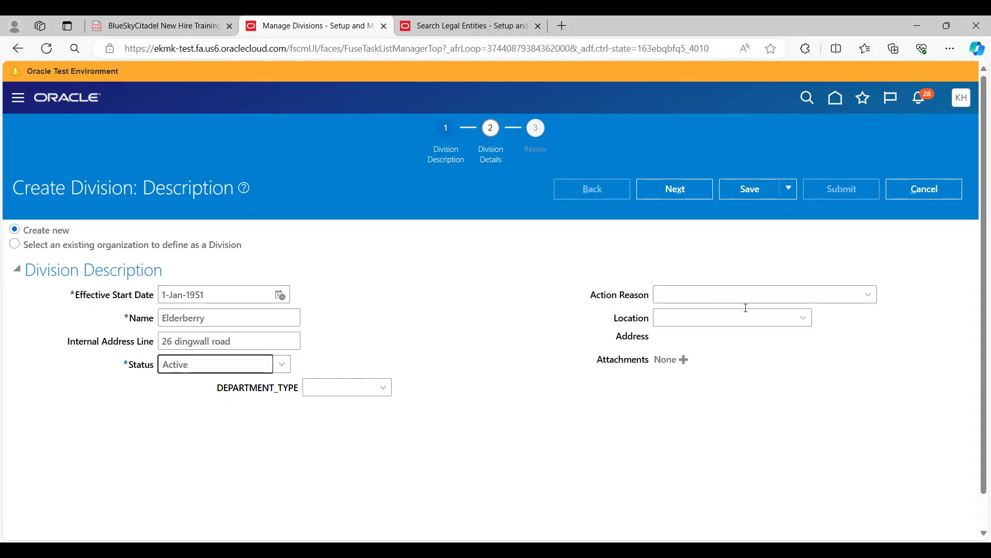
{"action": "left_click", "coordinate": [869, 297]}
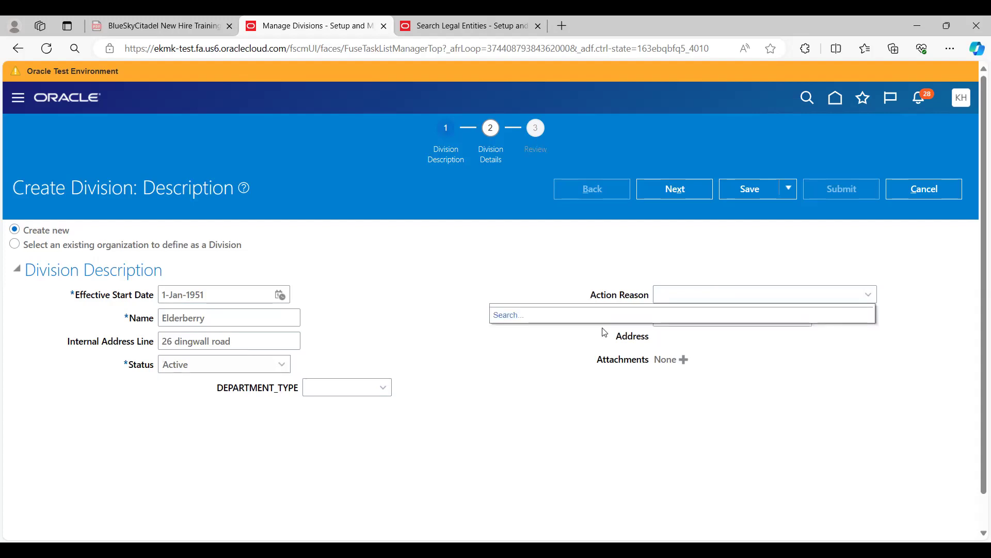
{"action": "left_click", "coordinate": [513, 264]}
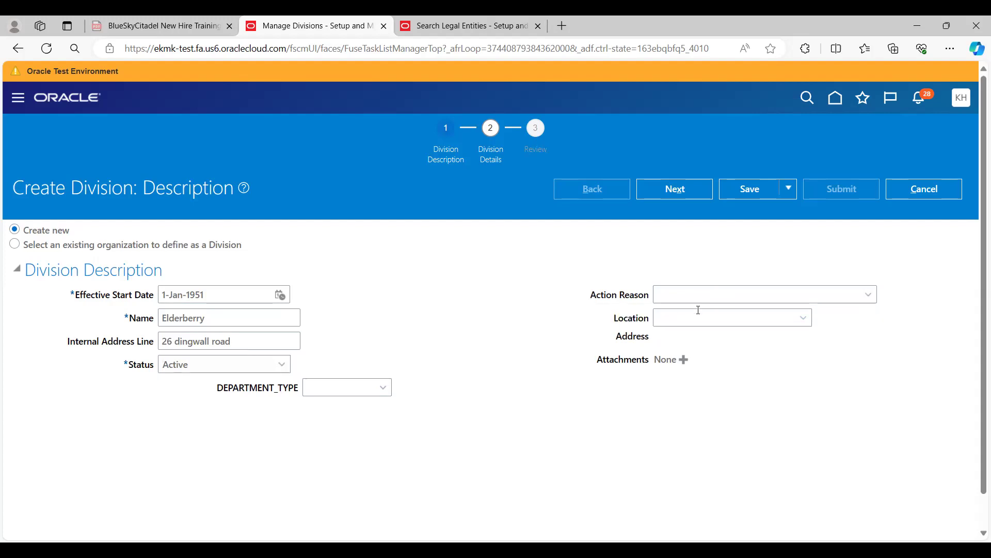
{"action": "left_click", "coordinate": [802, 318]}
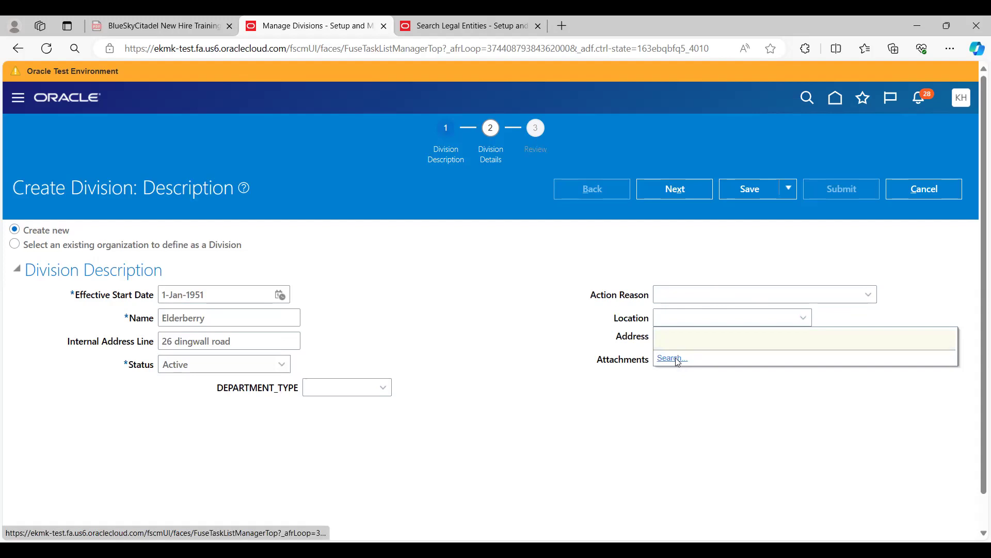
{"action": "left_click", "coordinate": [673, 358]}
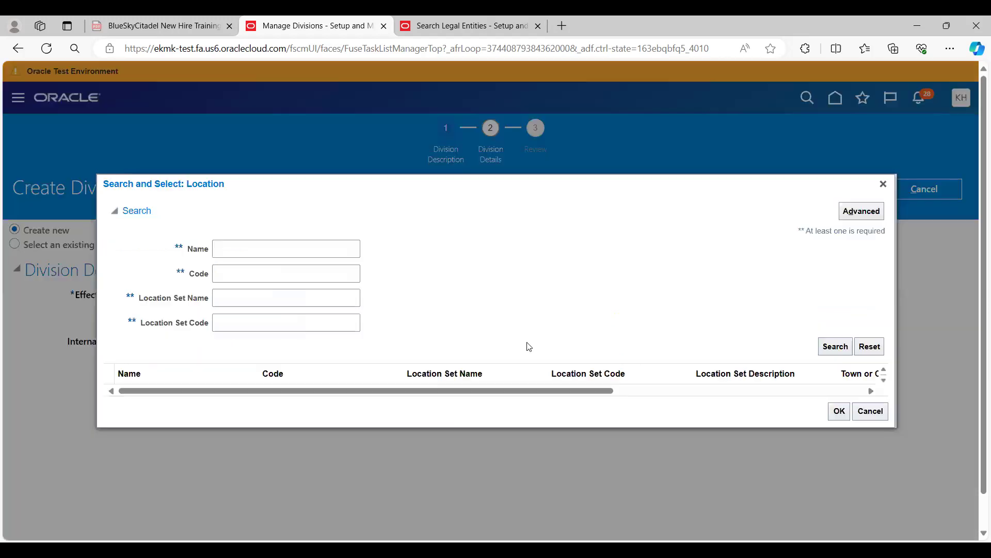
{"action": "left_click", "coordinate": [225, 252]}
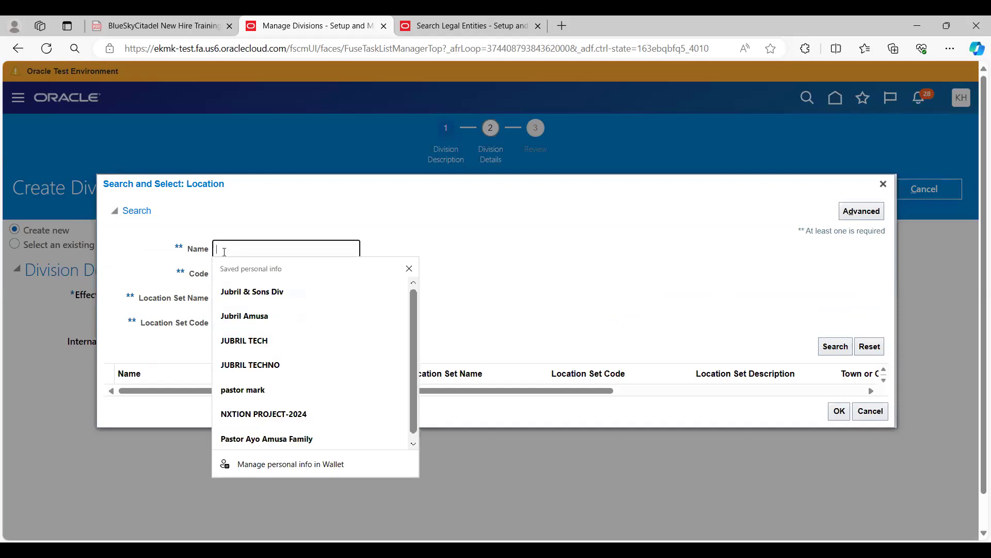
{"action": "type", "text": "Eler"}
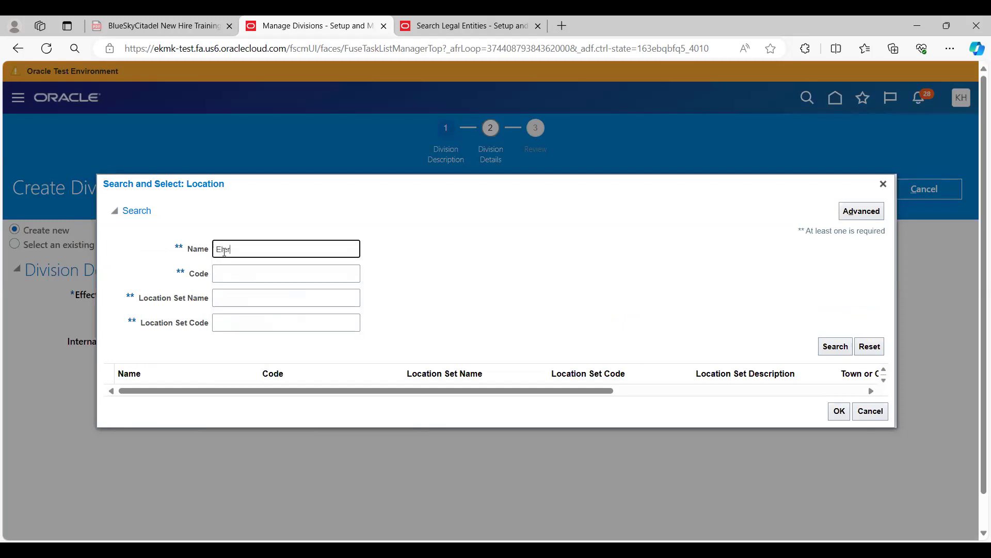
{"action": "key", "text": "BackSpace"}
{"action": "key", "text": "BackSpace"}
{"action": "type", "text": "em"}
{"action": "type", "text": "ber"}
{"action": "type", "text": "ry"}
{"action": "left_click", "coordinate": [245, 299]}
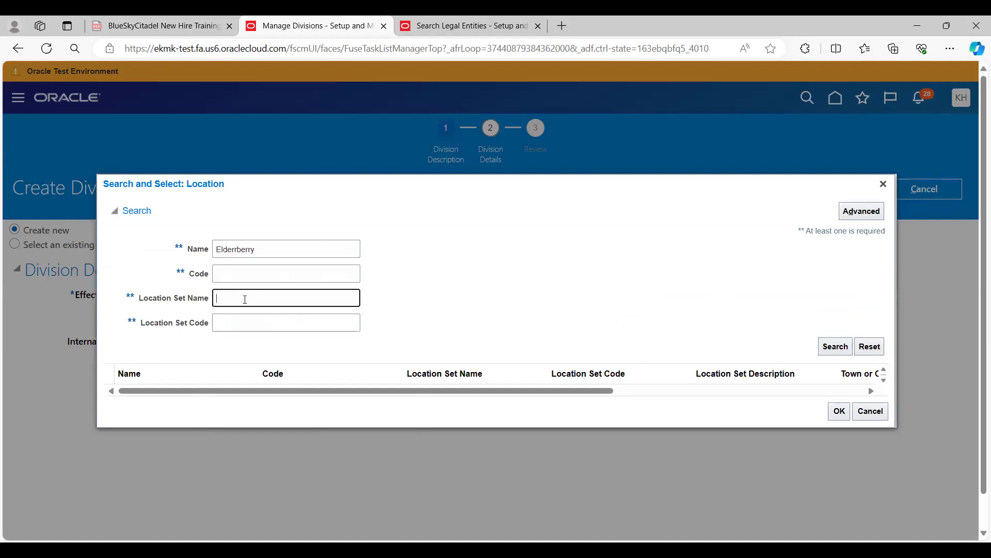
{"action": "left_click", "coordinate": [239, 272]}
{"action": "type", "text": "2024"}
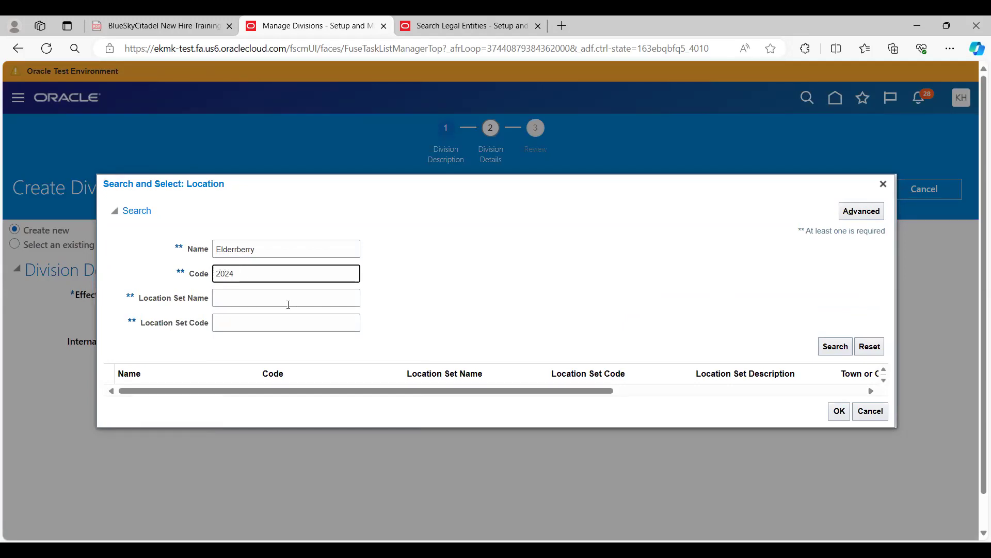
{"action": "left_click", "coordinate": [227, 299]}
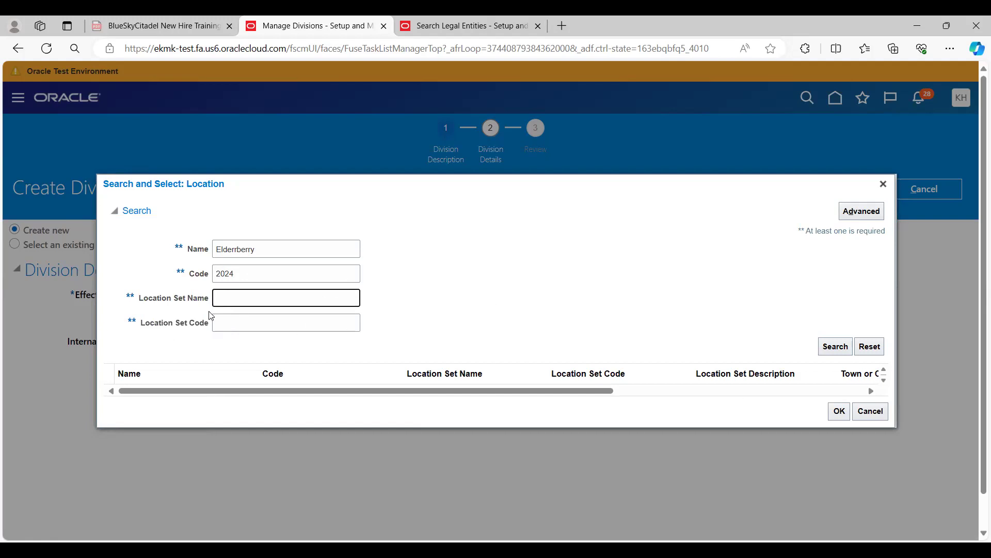
{"action": "type", "text": "2024"}
{"action": "key", "text": "BackSpace"}
{"action": "key", "text": "BackSpace"}
{"action": "key", "text": "BackSpace"}
{"action": "key", "text": "BackSpace"}
{"action": "left_click", "coordinate": [241, 273]}
{"action": "key", "text": "BackSpace"}
{"action": "key", "text": "BackSpace"}
{"action": "key", "text": "BackSpace"}
{"action": "key", "text": "BackSpace"}
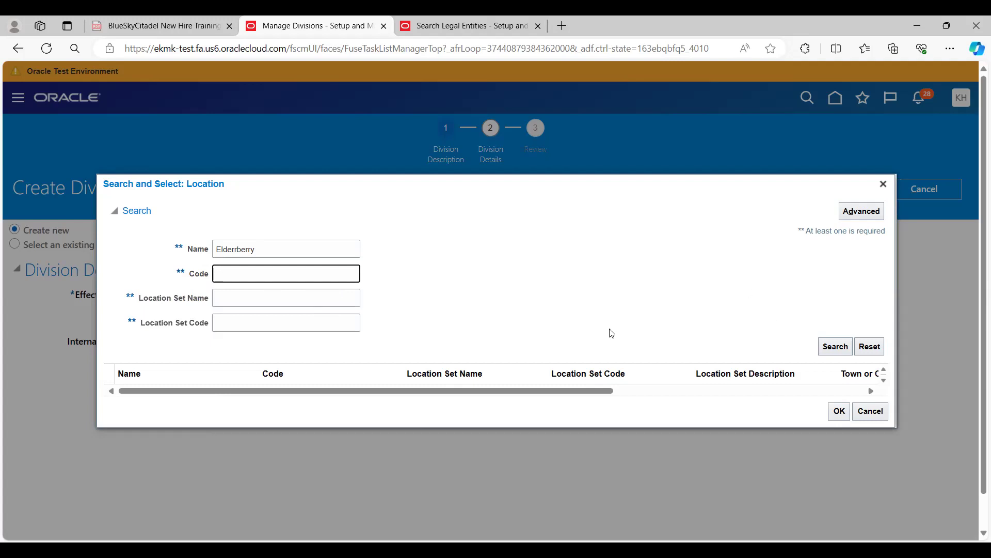
{"action": "left_click", "coordinate": [836, 347]}
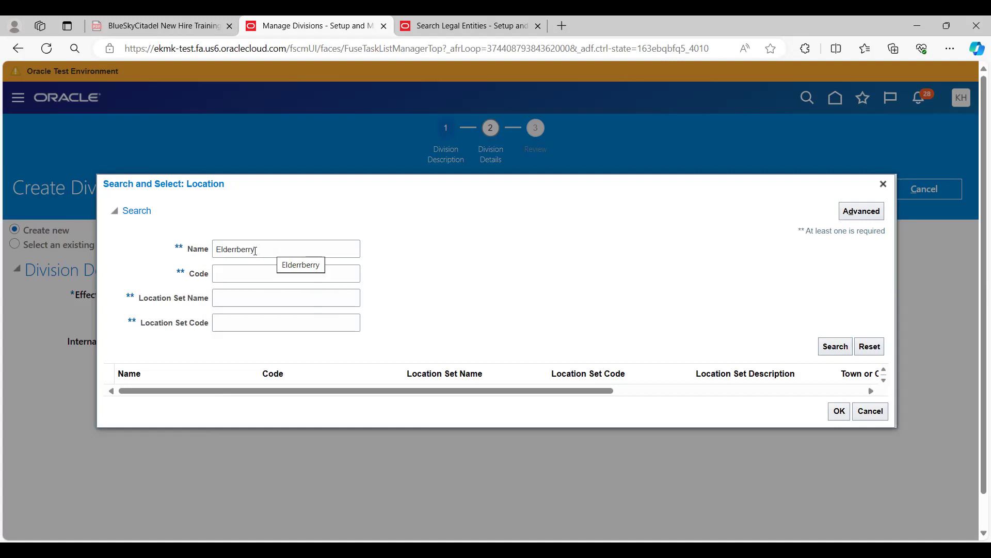
{"action": "left_click", "coordinate": [256, 250]}
{"action": "key", "text": "BackSpace"}
{"action": "key", "text": "BackSpace"}
{"action": "key", "text": "BackSpace"}
{"action": "key", "text": "BackSpace"}
{"action": "key", "text": "BackSpace"}
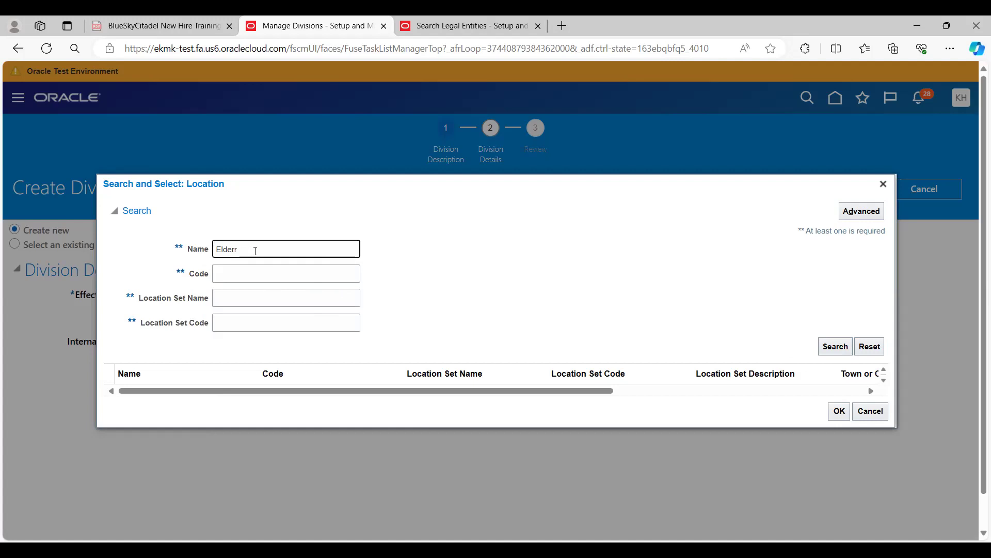
{"action": "type", "text": "berry"}
{"action": "left_click", "coordinate": [842, 348]}
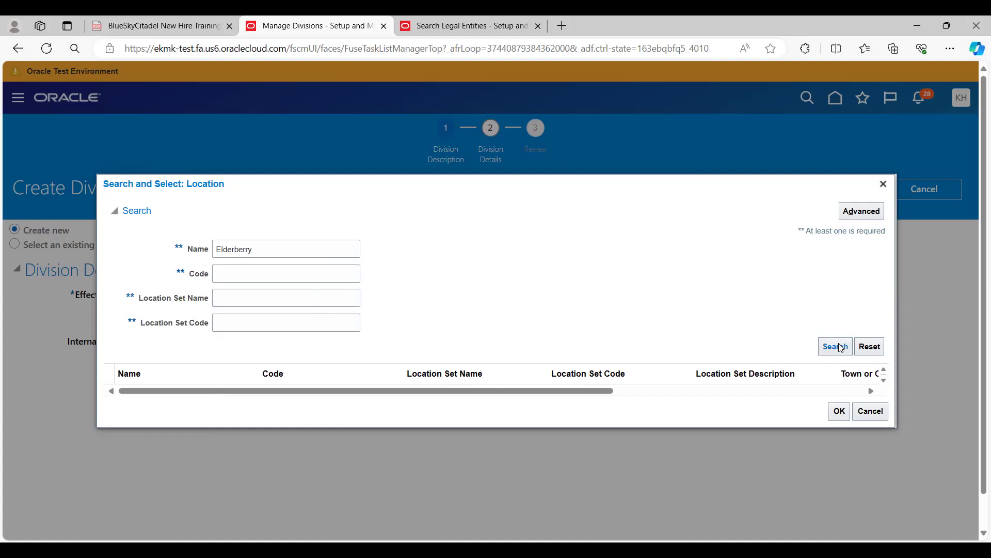
{"action": "left_click", "coordinate": [840, 412]}
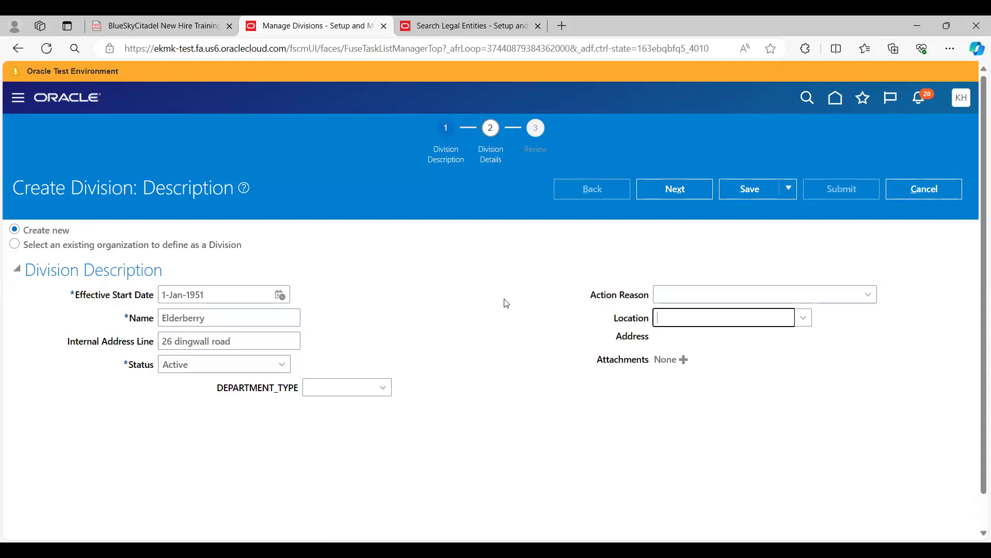
Change the division name to 'Elderberry DV' and continue to Division Details.
{"action": "left_click", "coordinate": [232, 317]}
{"action": "type", "text": "Div"}
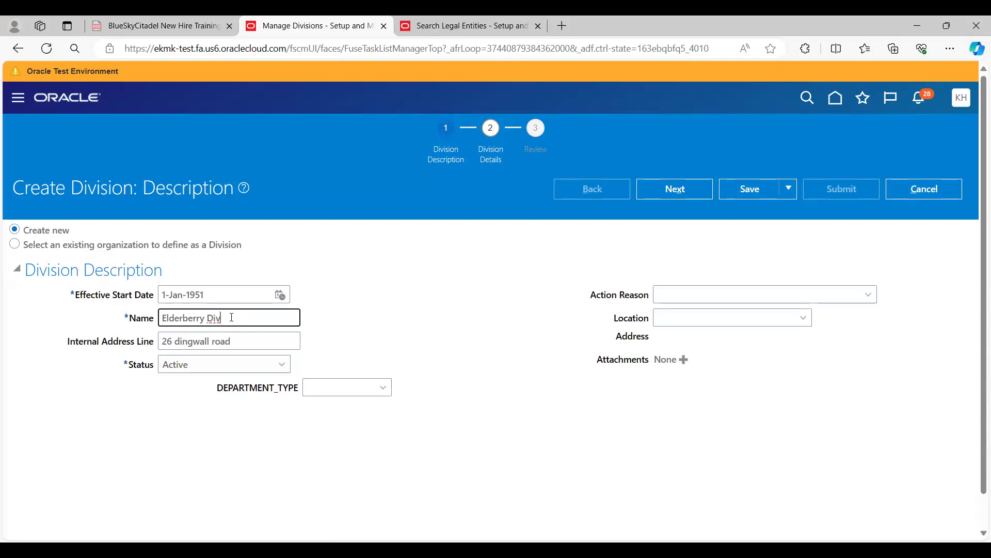
{"action": "key", "text": "BackSpace"}
{"action": "type", "text": "v"}
{"action": "key", "text": "BackSpace"}
{"action": "type", "text": "V"}
{"action": "left_click", "coordinate": [671, 190]}
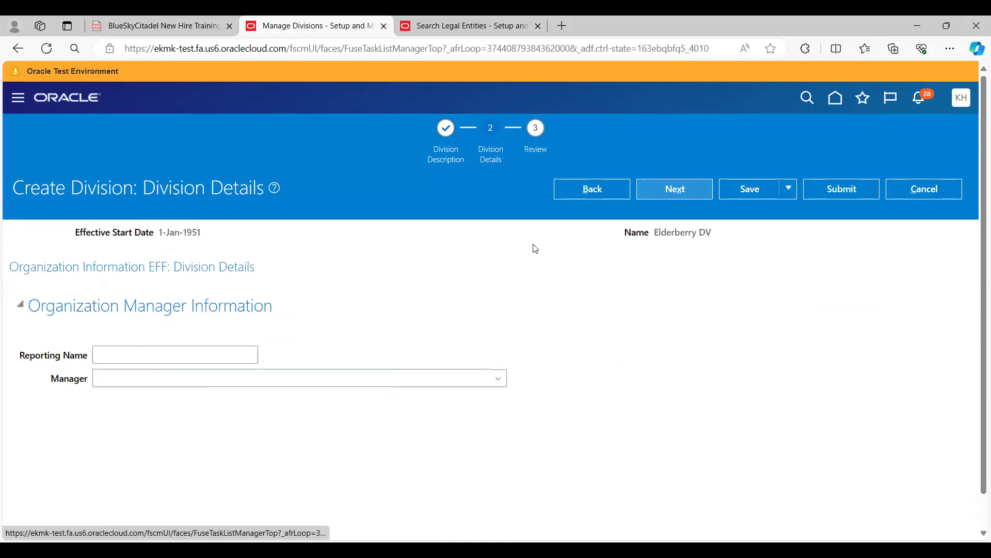
Leave Reporting Name and Manager blank and proceed to the Review page.
{"action": "left_click", "coordinate": [99, 358]}
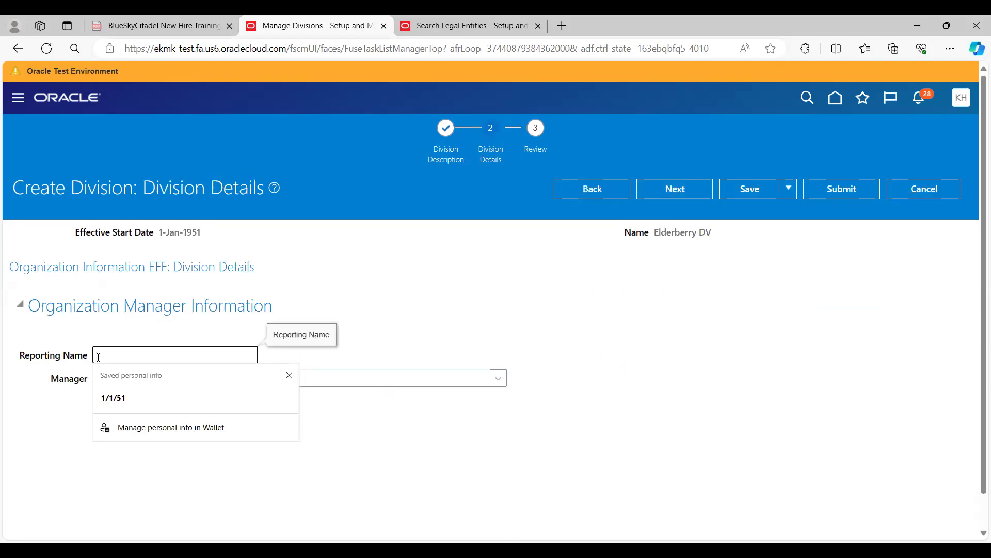
{"action": "left_click", "coordinate": [520, 312]}
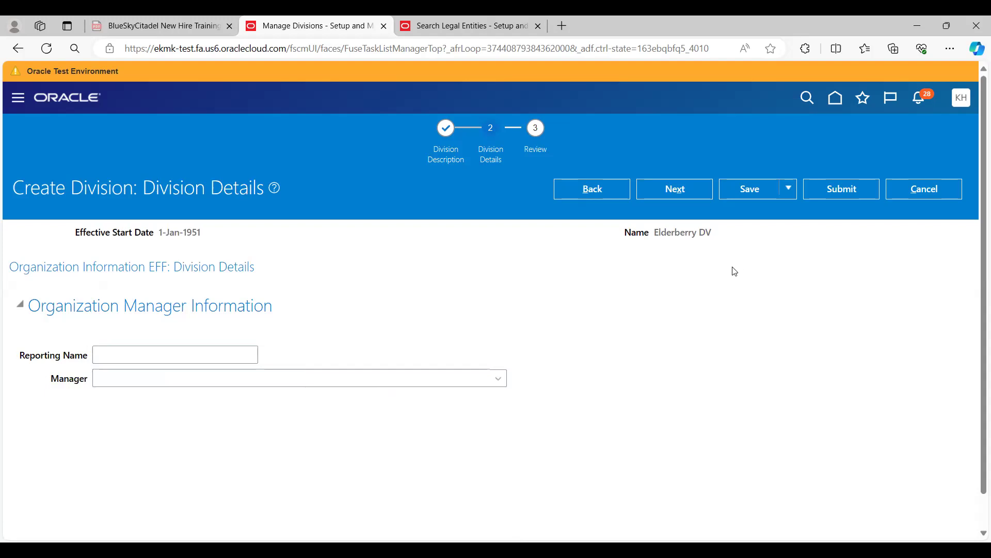
{"action": "left_click", "coordinate": [674, 190]}
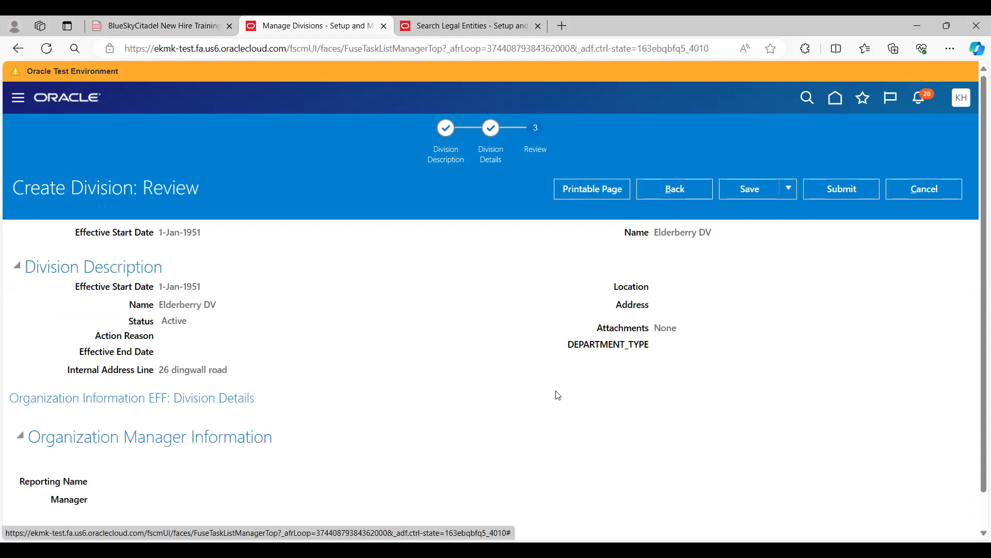
Save the Elderberry DV division, then submit it, confirming each prompt.
{"action": "left_click", "coordinate": [749, 189]}
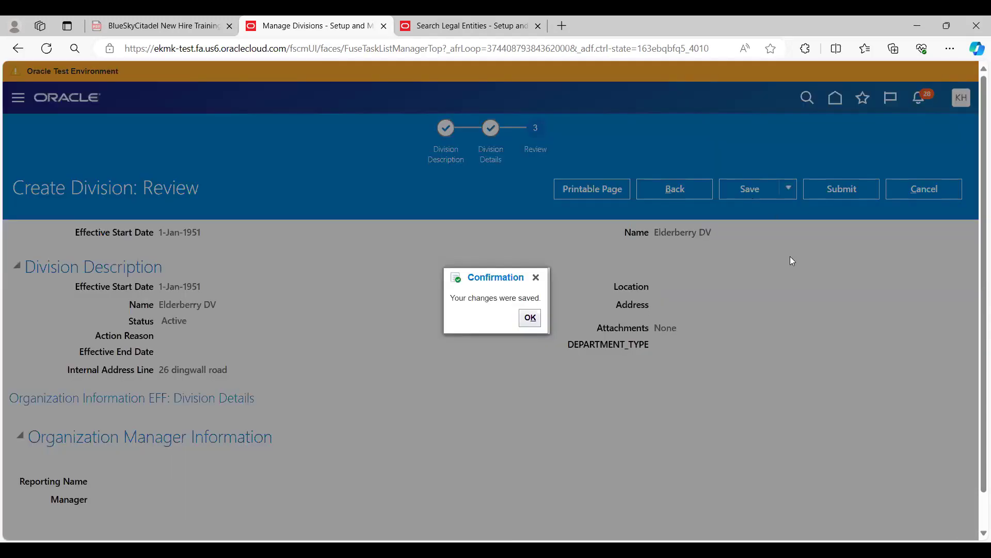
{"action": "left_click", "coordinate": [532, 318]}
{"action": "left_click", "coordinate": [848, 189]}
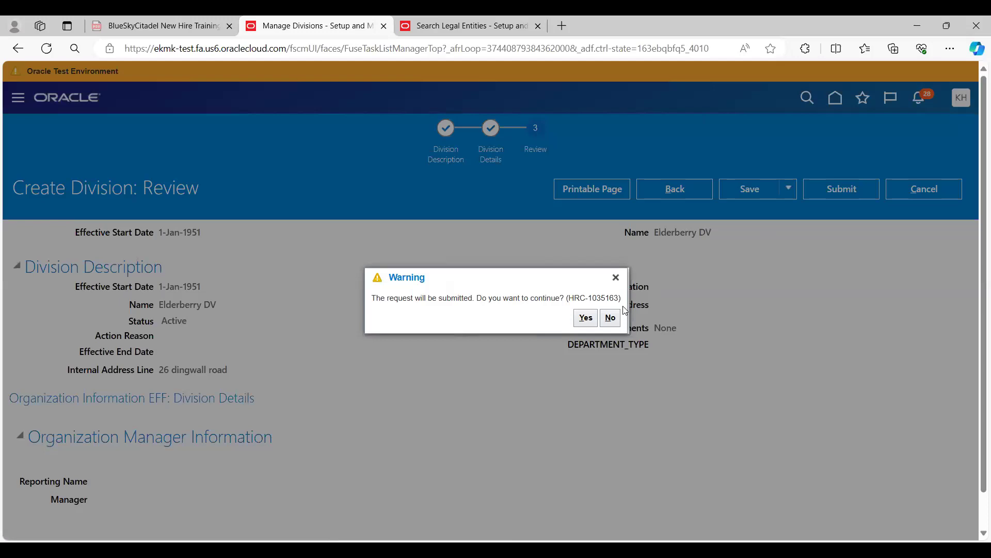
{"action": "left_click", "coordinate": [587, 319]}
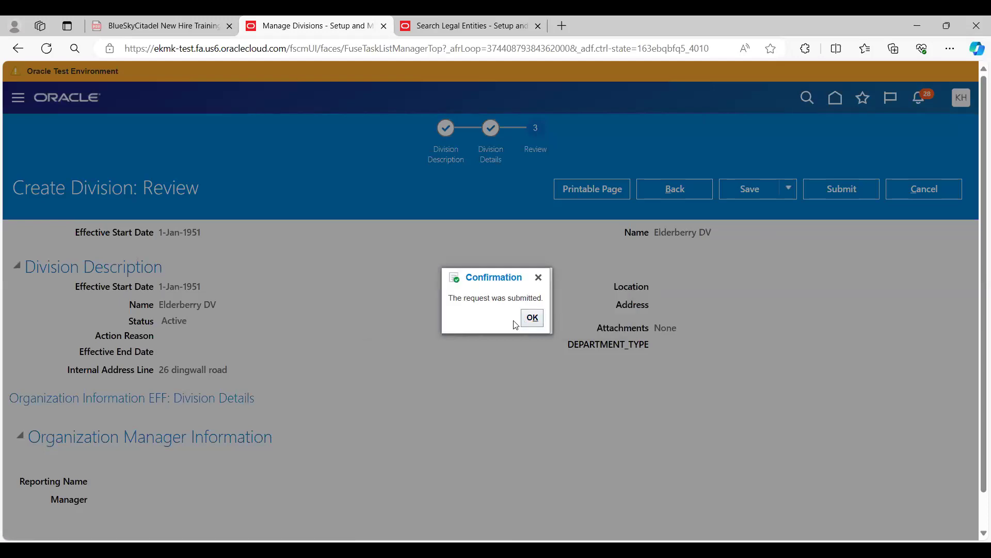
{"action": "left_click", "coordinate": [531, 321]}
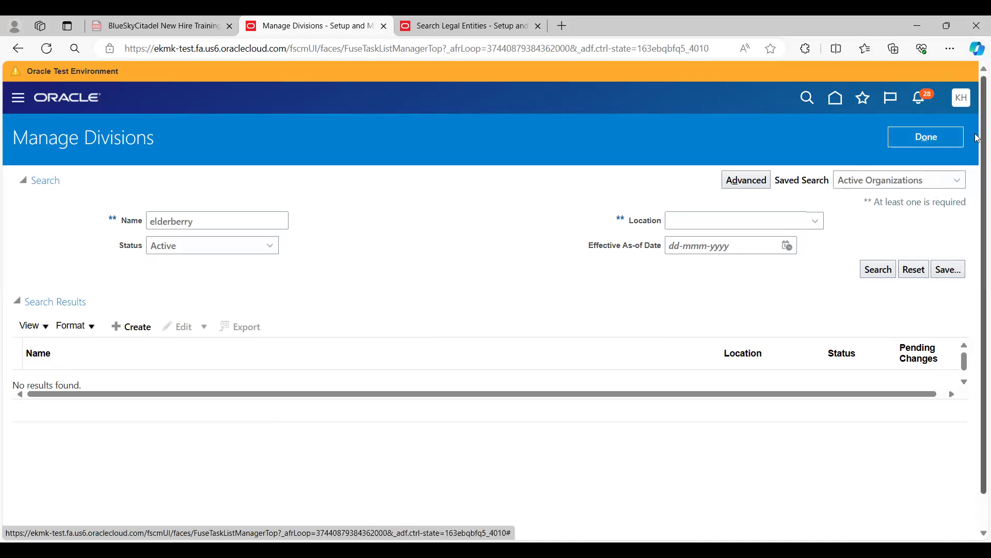
Exit Manage Divisions and the implementation project back to the Workforce Deployment task search.
{"action": "left_click", "coordinate": [932, 139]}
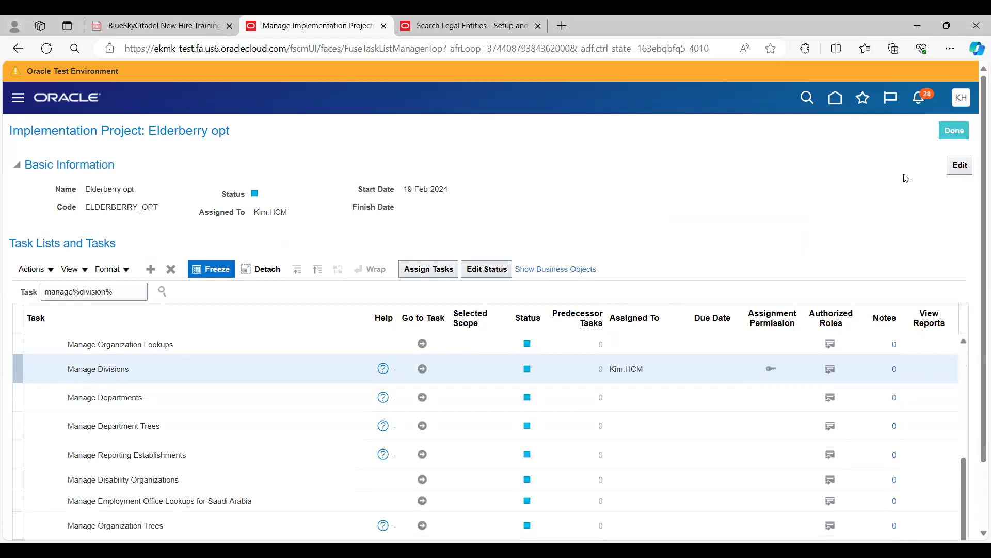
{"action": "left_click", "coordinate": [950, 135]}
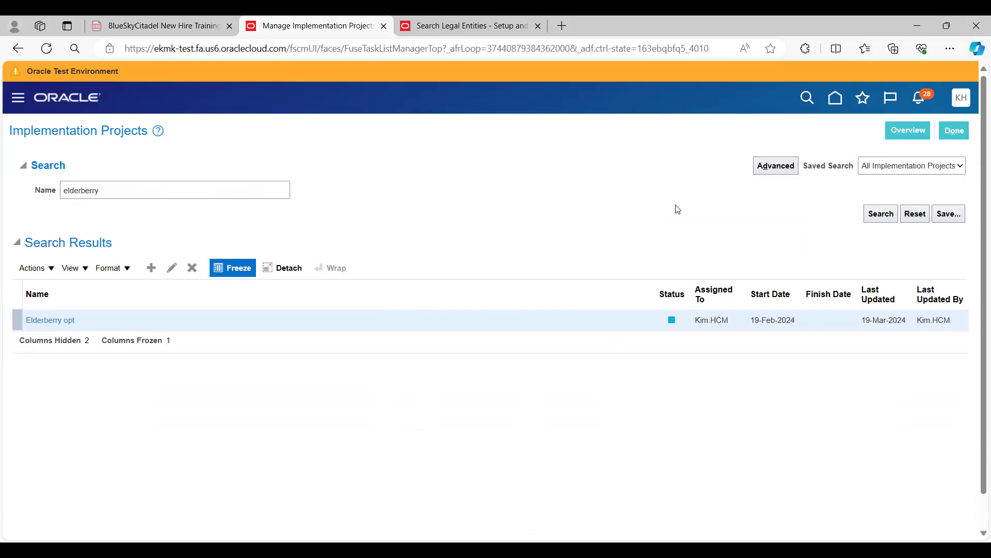
{"action": "left_click", "coordinate": [955, 133]}
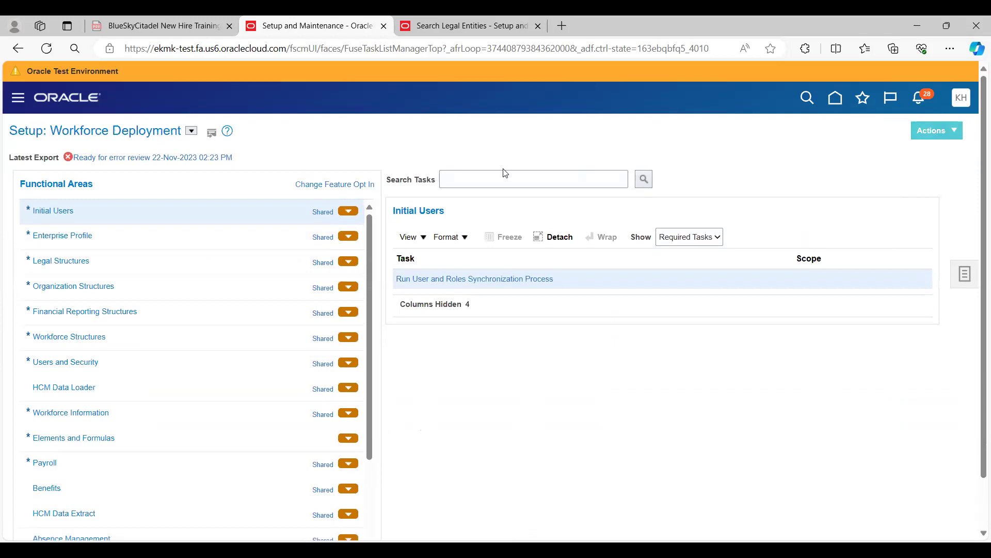
{"action": "left_click", "coordinate": [490, 180]}
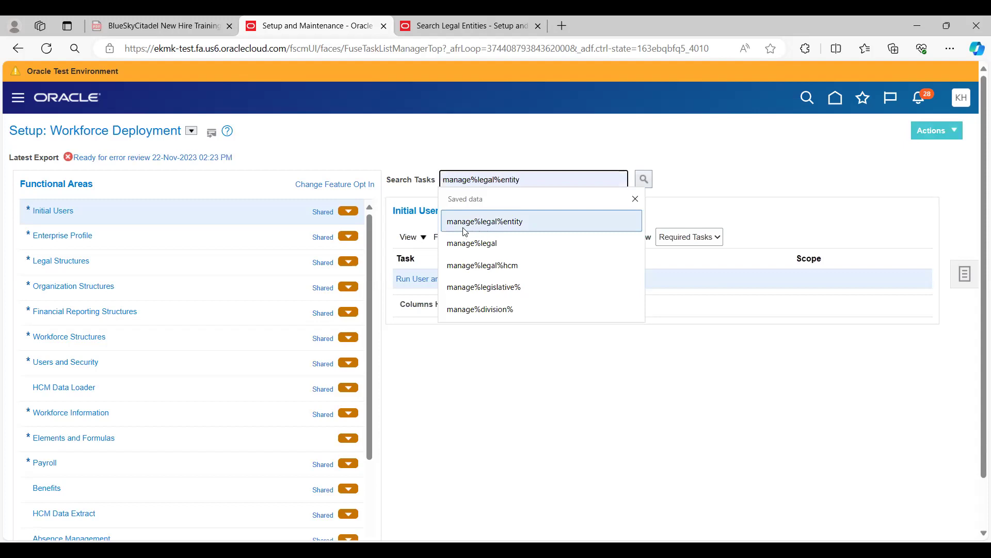
Run the task search for 'manage%legal%entity' and close its results.
{"action": "left_click", "coordinate": [505, 227]}
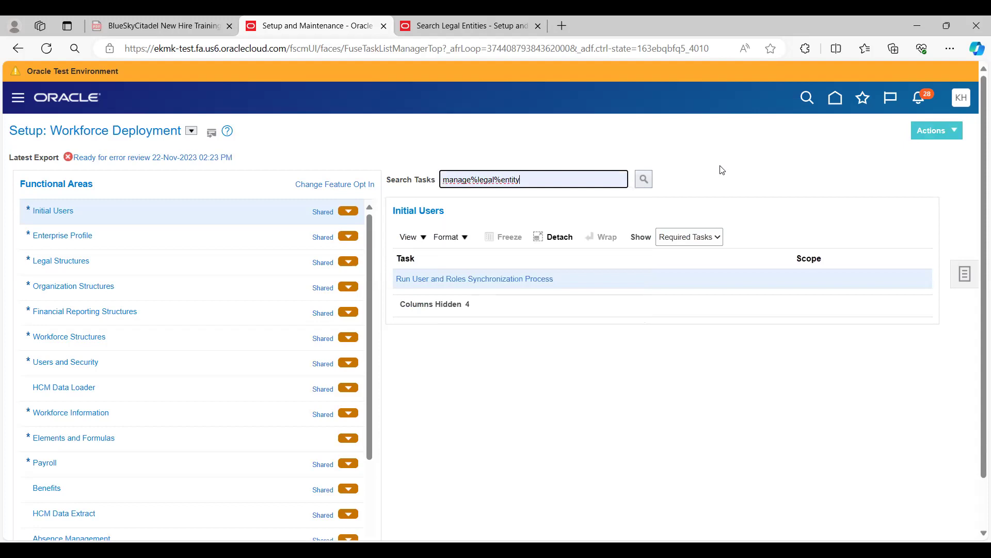
{"action": "key", "text": "Return"}
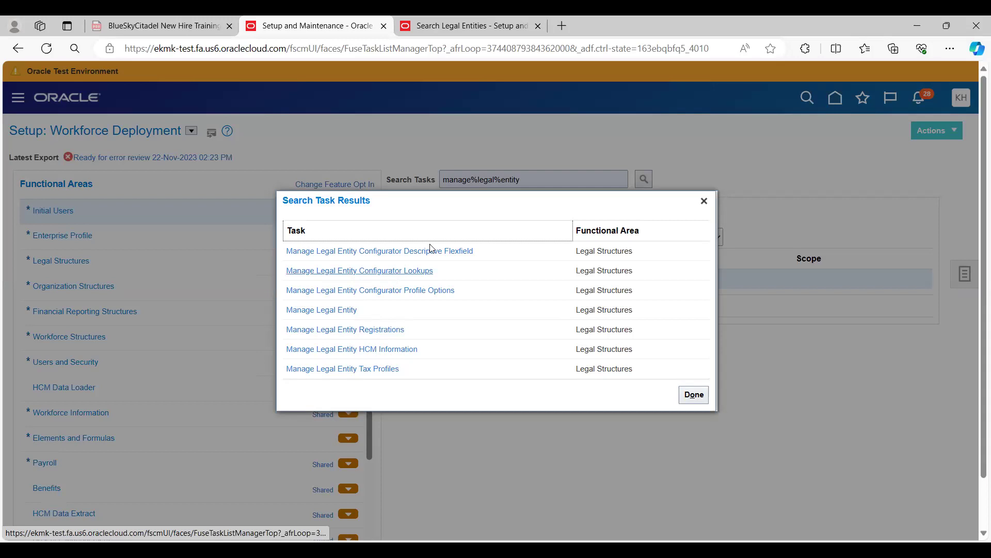
{"action": "left_click", "coordinate": [704, 201]}
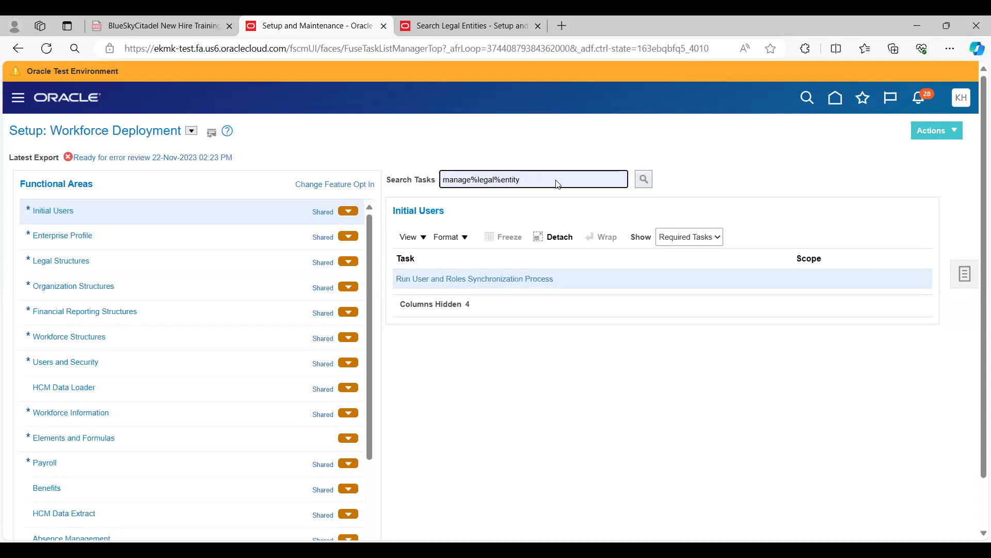
Search tasks for 'manage%legal%address' and open Manage Legal Addresses.
{"action": "key", "text": "BackSpace"}
{"action": "key", "text": "BackSpace"}
{"action": "key", "text": "BackSpace"}
{"action": "key", "text": "BackSpace"}
{"action": "key", "text": "BackSpace"}
{"action": "key", "text": "BackSpace"}
{"action": "key", "text": "BackSpace"}
{"action": "key", "text": "BackSpace"}
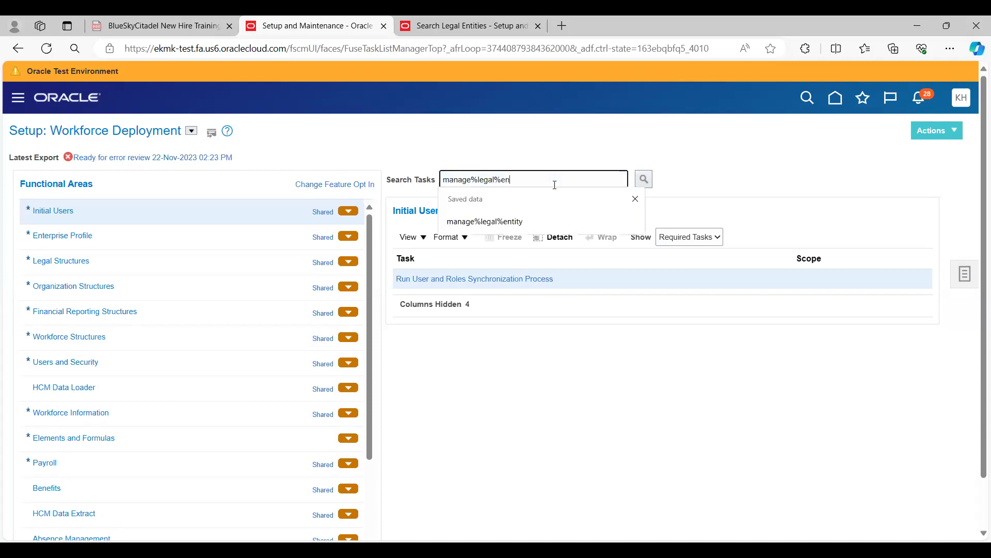
{"action": "key", "text": "BackSpace"}
{"action": "key", "text": "BackSpace"}
{"action": "key", "text": "BackSpace"}
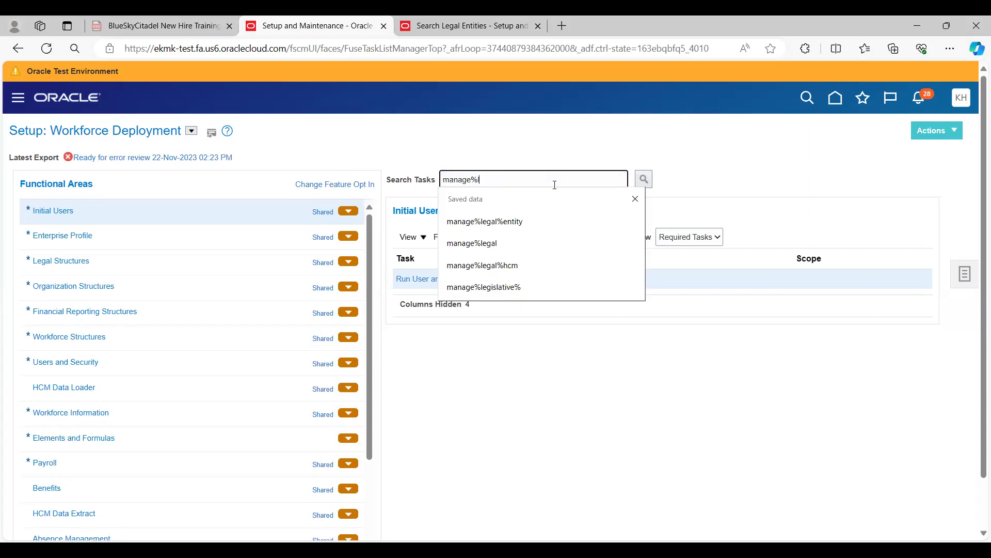
{"action": "type", "text": "egal"}
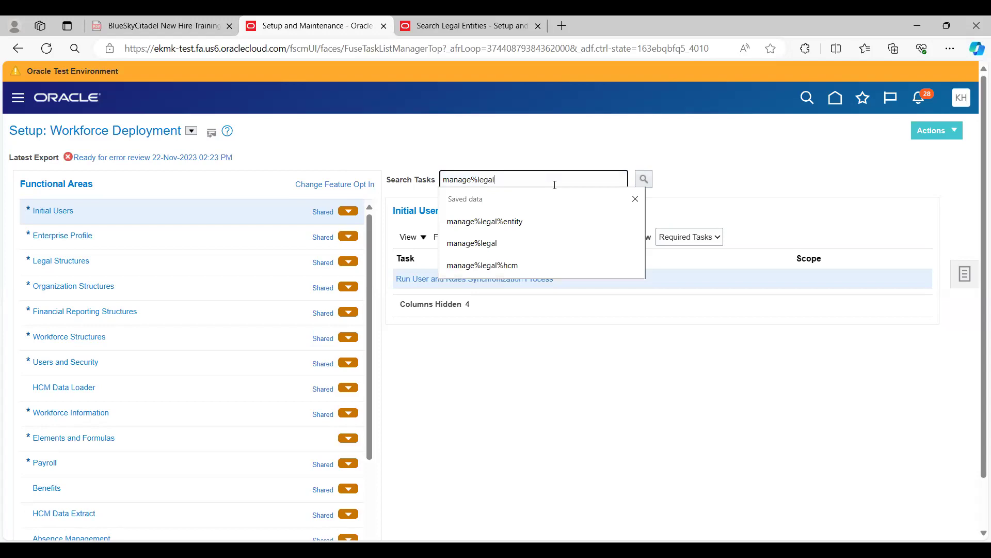
{"action": "type", "text": "%"}
{"action": "type", "text": "address"}
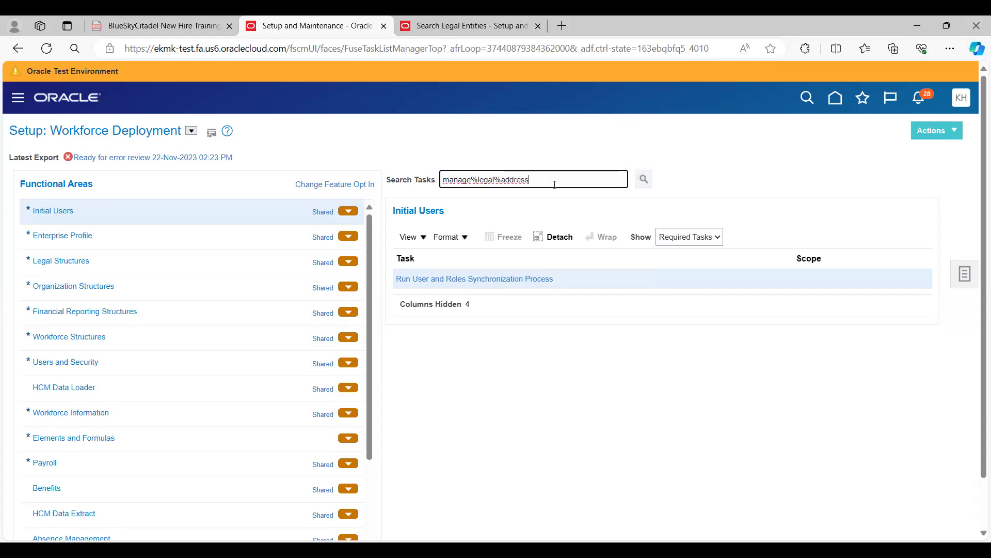
{"action": "key", "text": "Return"}
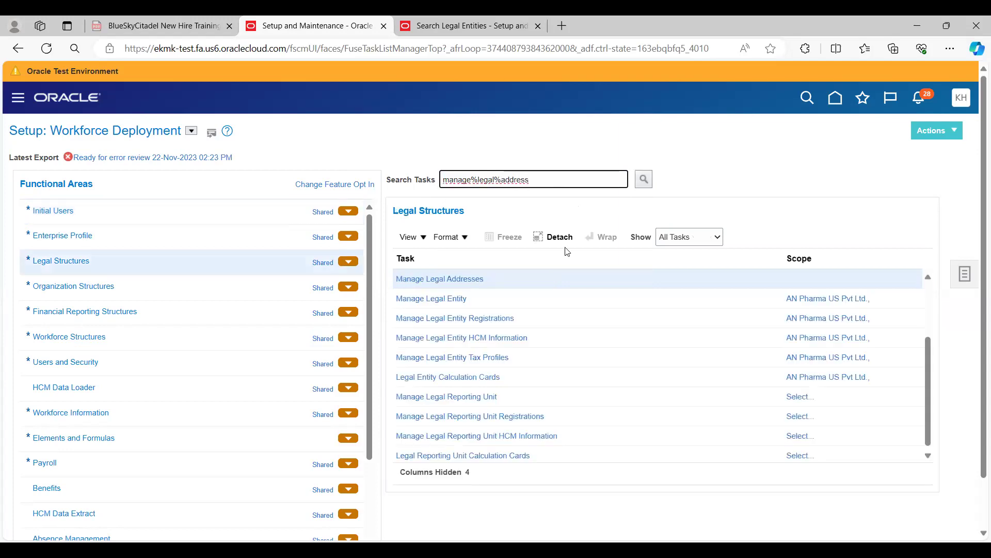
{"action": "left_click", "coordinate": [449, 278]}
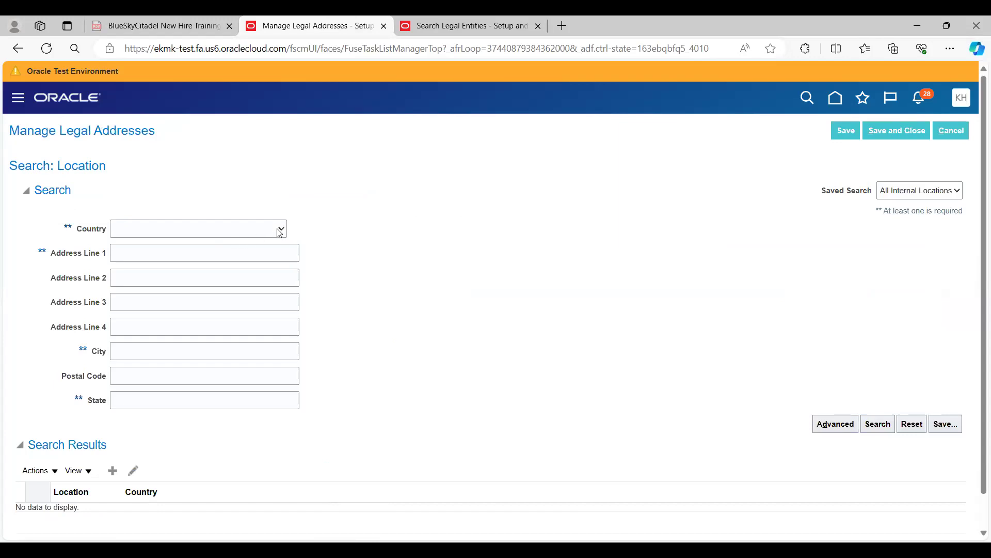
Set the location search country to United Kingdom.
{"action": "left_click", "coordinate": [280, 232]}
{"action": "scroll", "coordinate": [247, 310], "scroll_direction": "down", "scroll_amount": 8}
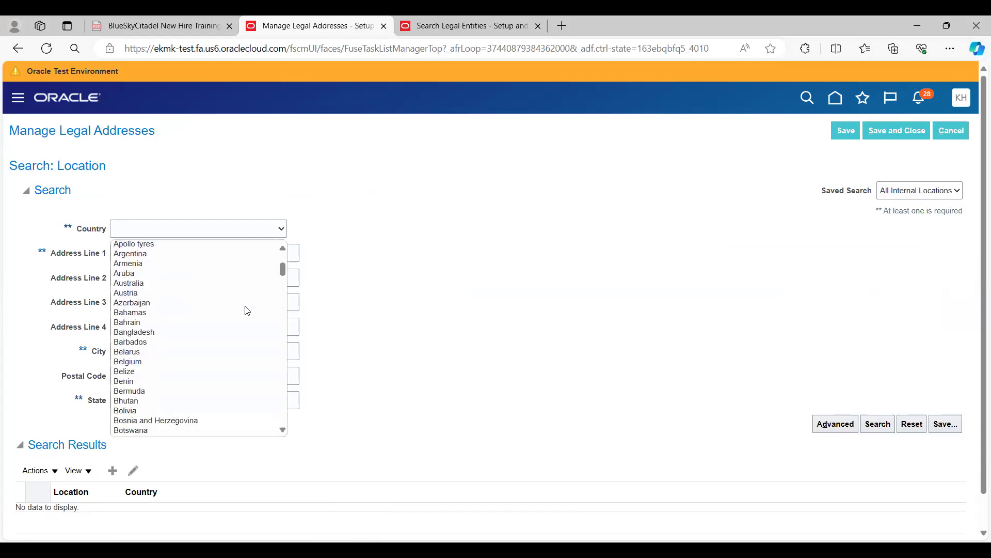
{"action": "scroll", "coordinate": [247, 311], "scroll_direction": "down", "scroll_amount": 15}
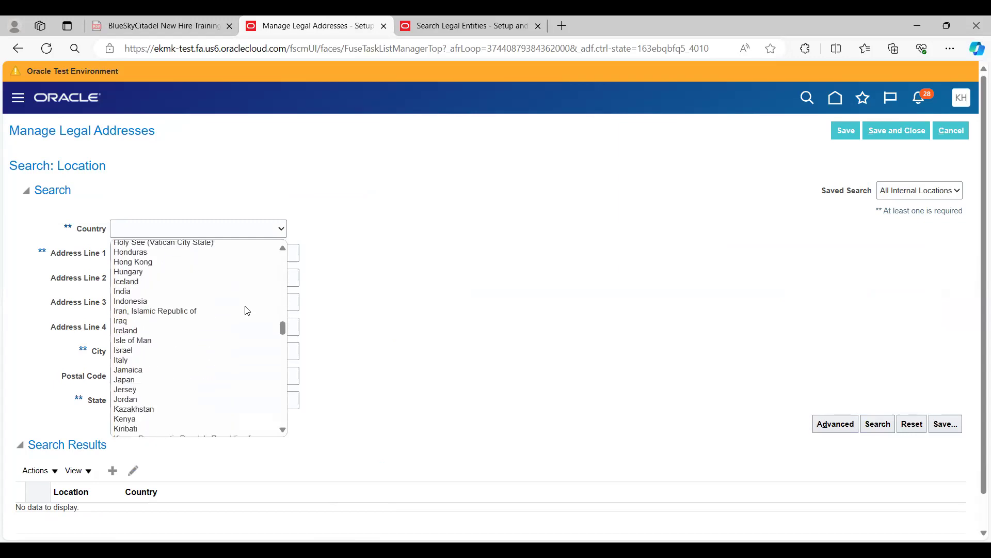
{"action": "scroll", "coordinate": [247, 311], "scroll_direction": "down", "scroll_amount": 11}
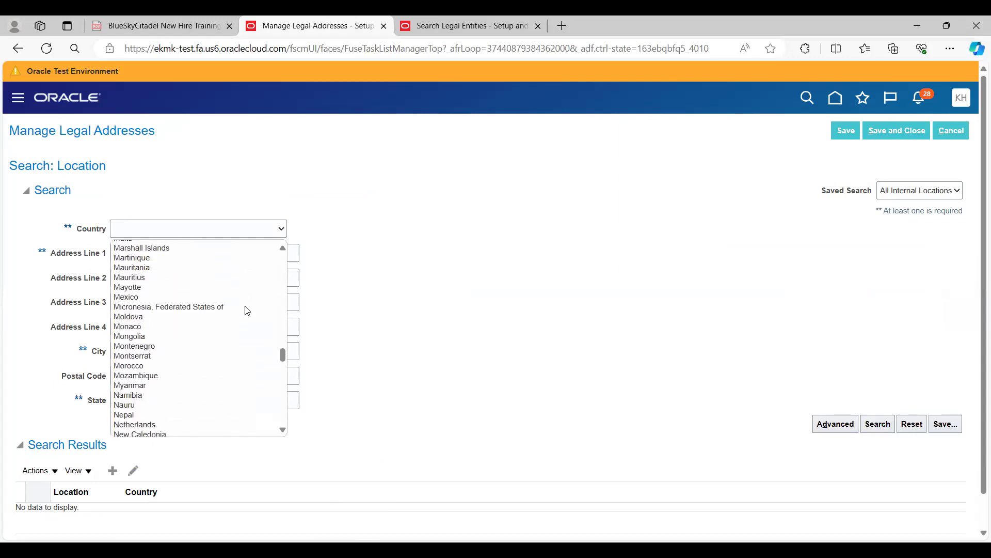
{"action": "scroll", "coordinate": [248, 310], "scroll_direction": "down", "scroll_amount": 12}
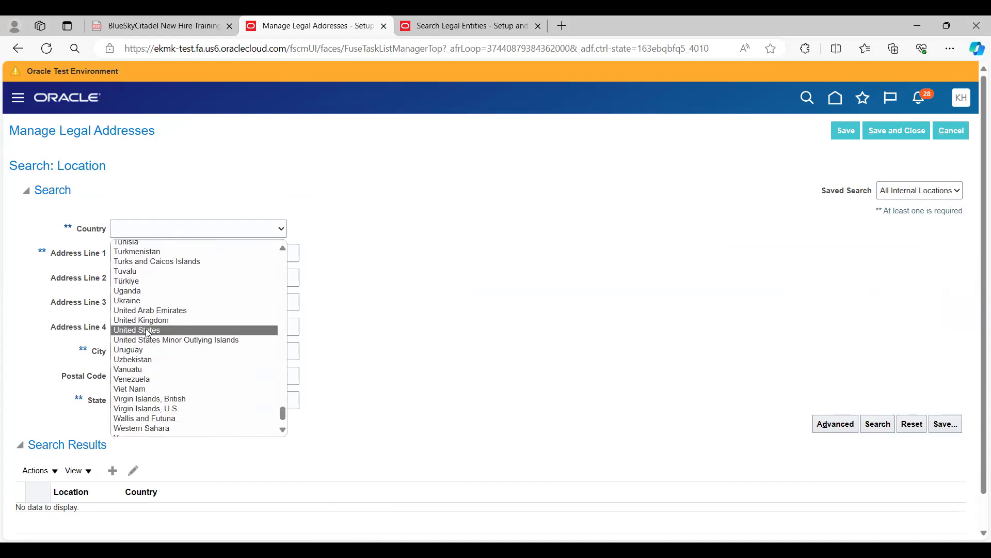
{"action": "left_click", "coordinate": [145, 318]}
Autofill the address, prefix Address Line 1 with 'Elderberry', and save the location search.
{"action": "left_click", "coordinate": [125, 250]}
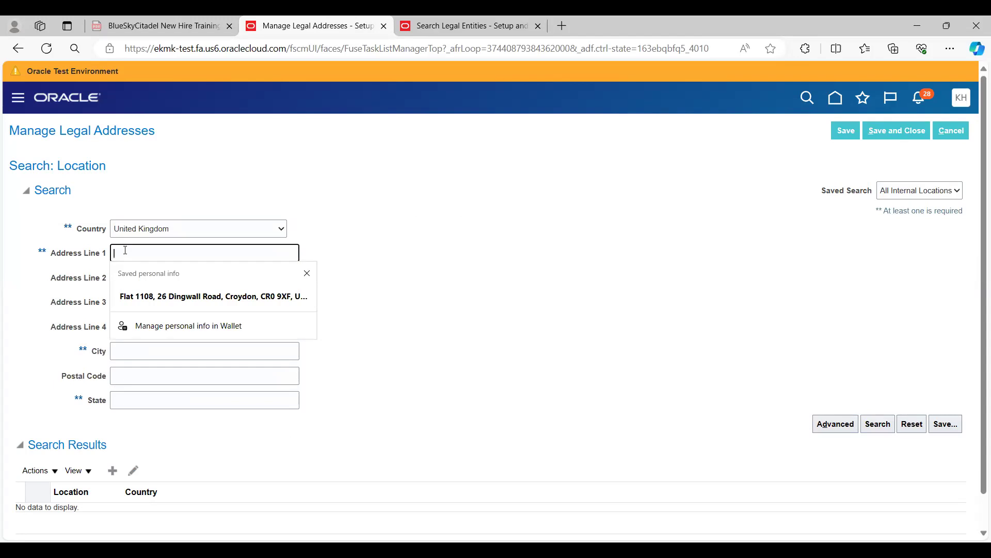
{"action": "left_click", "coordinate": [171, 298]}
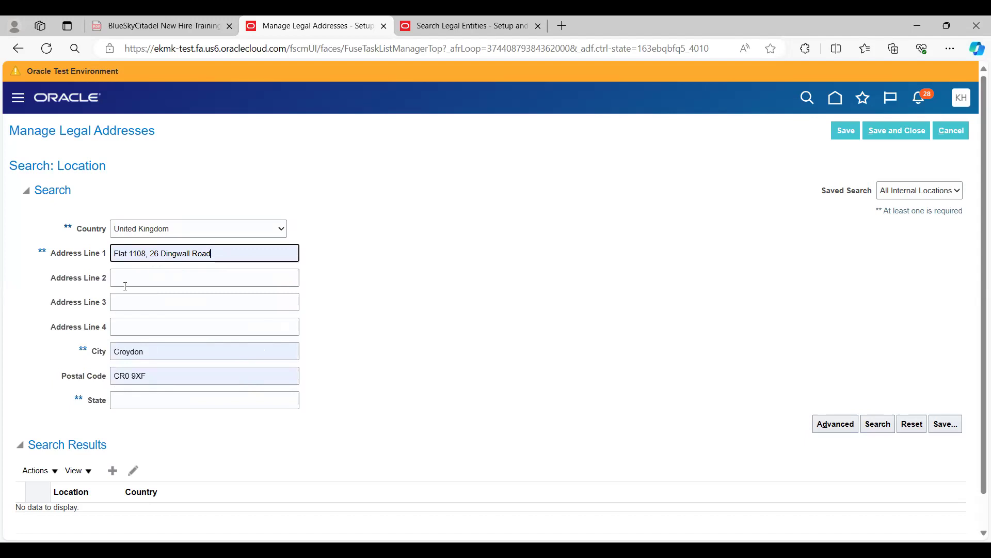
{"action": "left_click", "coordinate": [113, 253]}
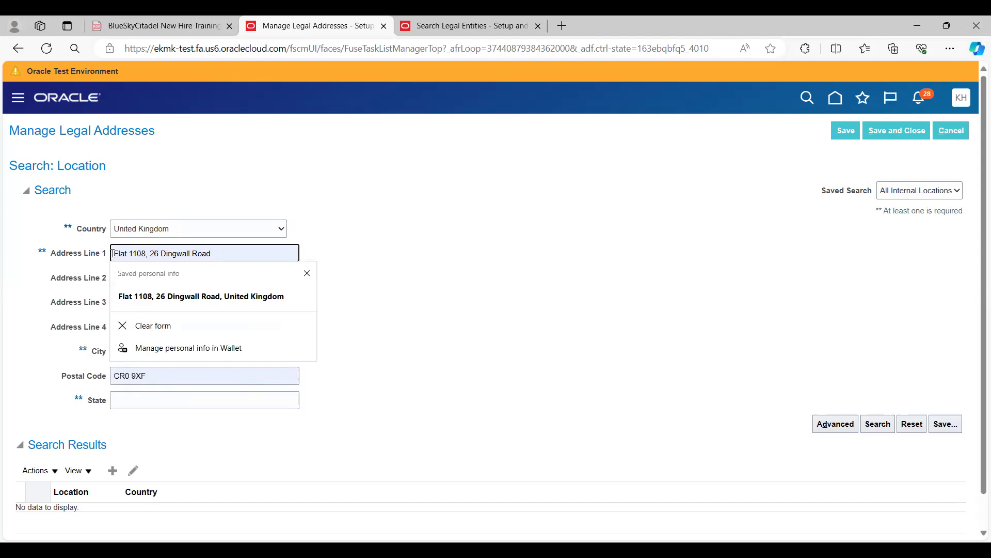
{"action": "left_click", "coordinate": [113, 254]}
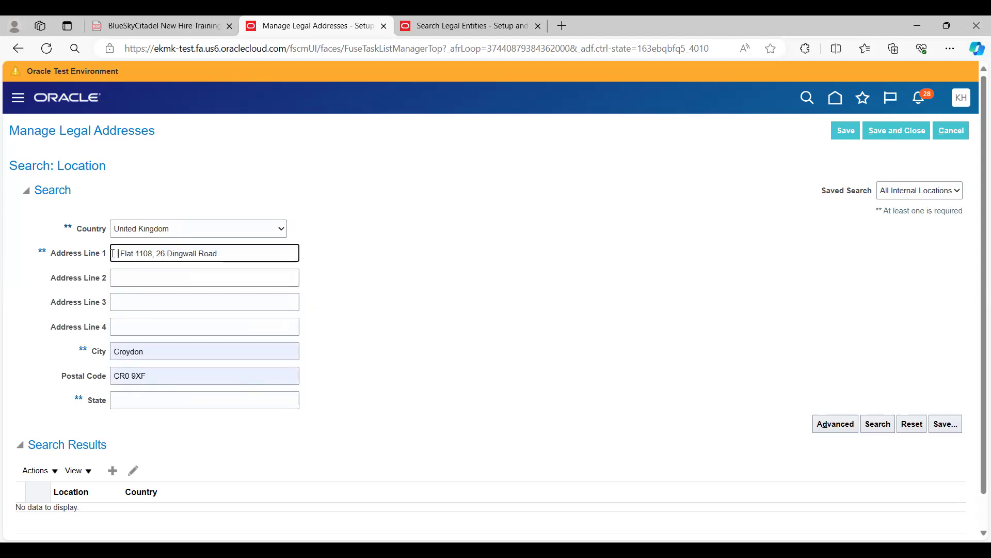
{"action": "type", "text": "Elder"}
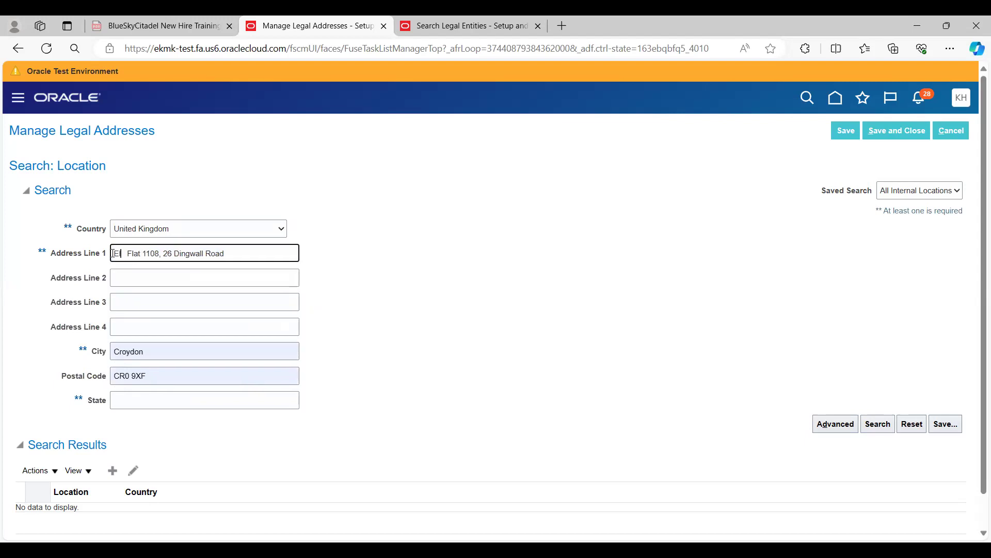
{"action": "type", "text": "berry"}
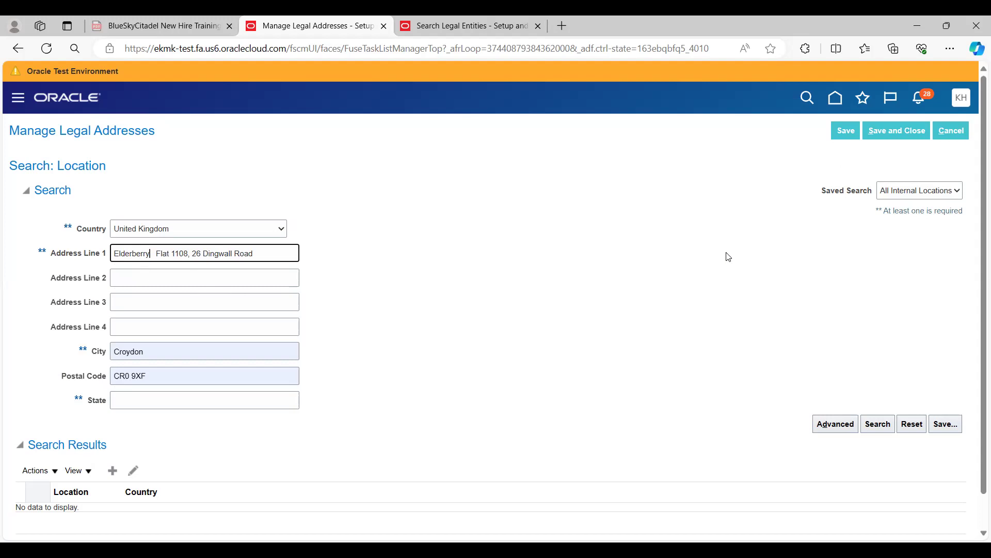
{"action": "left_click", "coordinate": [854, 133]}
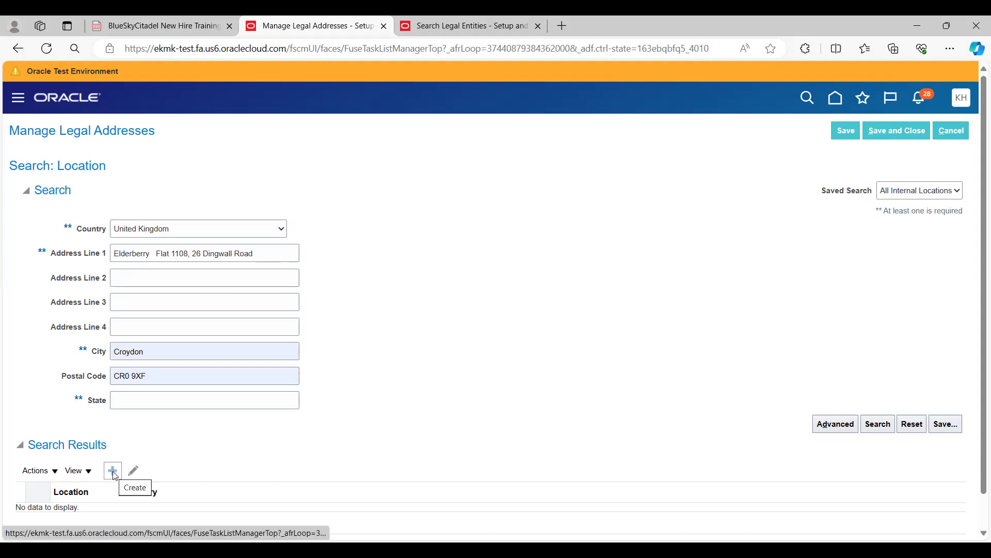
{"action": "scroll", "coordinate": [434, 403], "scroll_direction": "down", "scroll_amount": 1}
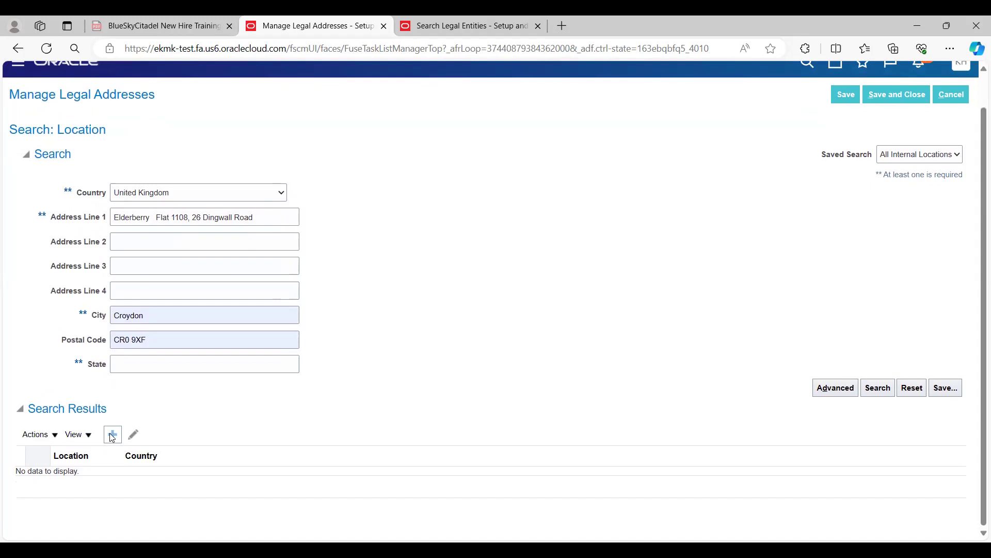
Create a new United Kingdom location and enter the Elderberry street address lines.
{"action": "left_click", "coordinate": [112, 437]}
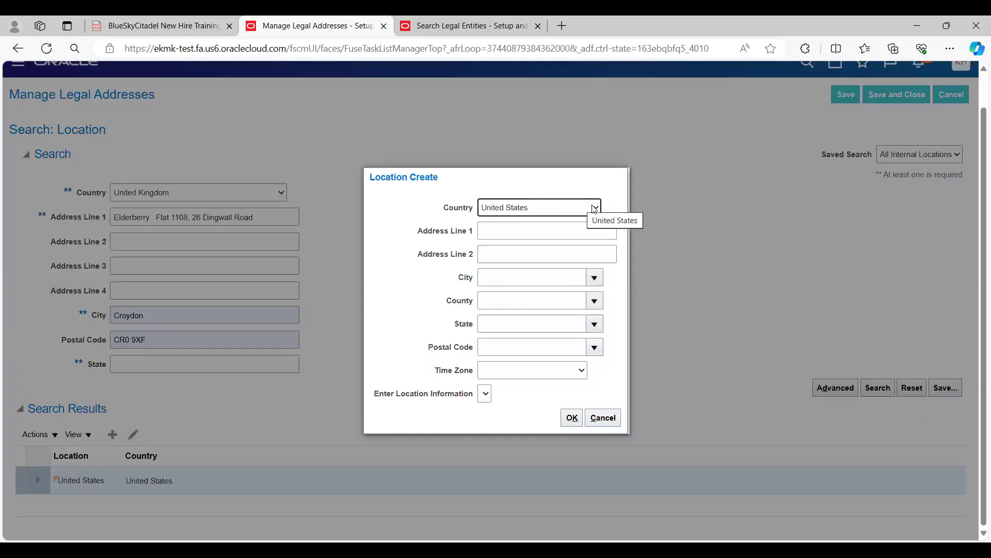
{"action": "left_click", "coordinate": [594, 209]}
{"action": "scroll", "coordinate": [575, 354], "scroll_direction": "down", "scroll_amount": 4}
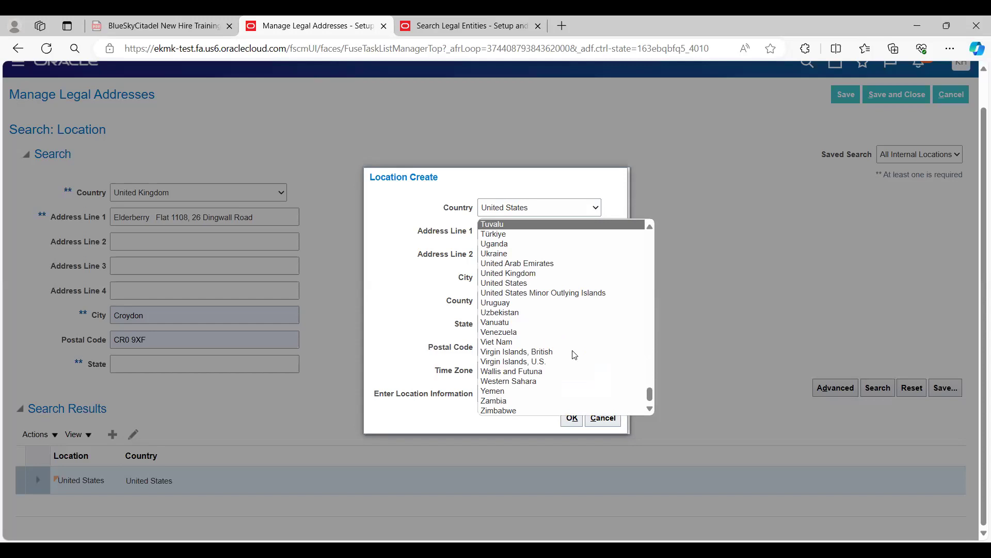
{"action": "left_click", "coordinate": [509, 274]}
{"action": "left_click", "coordinate": [494, 225]}
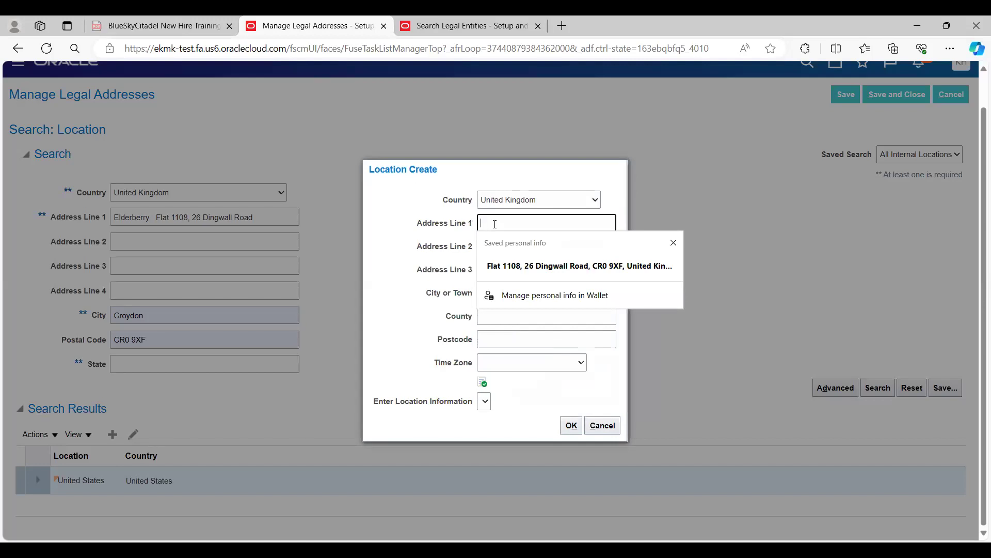
{"action": "type", "text": "Elderberry"}
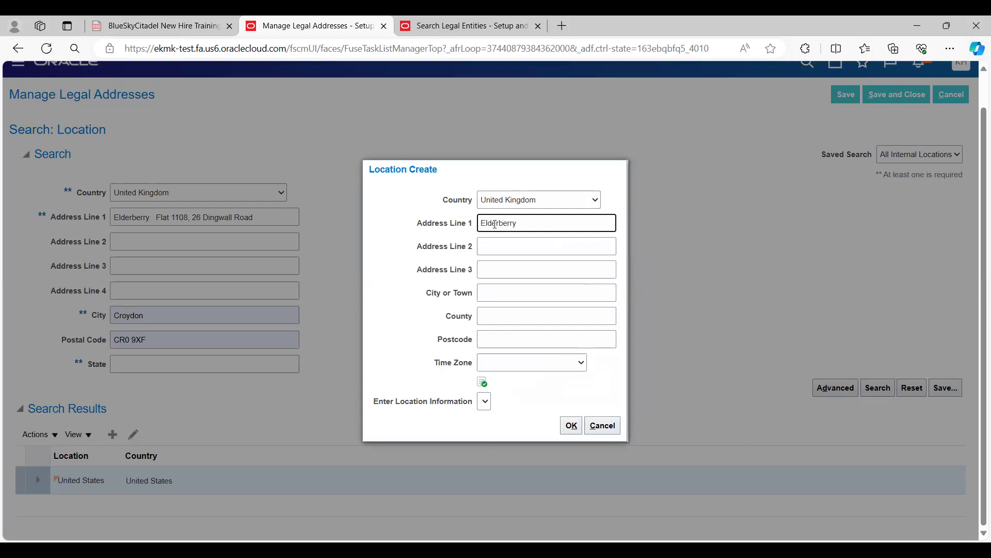
{"action": "type", "text": " 26"}
{"action": "key", "text": "BackSpace"}
{"action": "key", "text": "BackSpace"}
Enter the corrected postcode, leave Time Zone blank, and save the legal address.
{"action": "left_click", "coordinate": [495, 340]}
{"action": "type", "text": "Cr0"}
{"action": "key", "text": "BackSpace"}
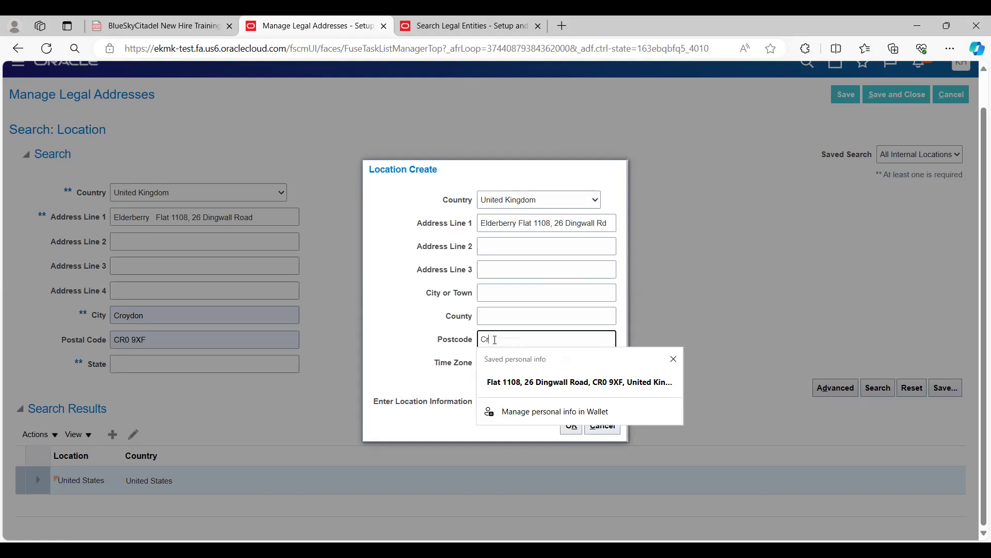
{"action": "type", "text": "R0 9XF"}
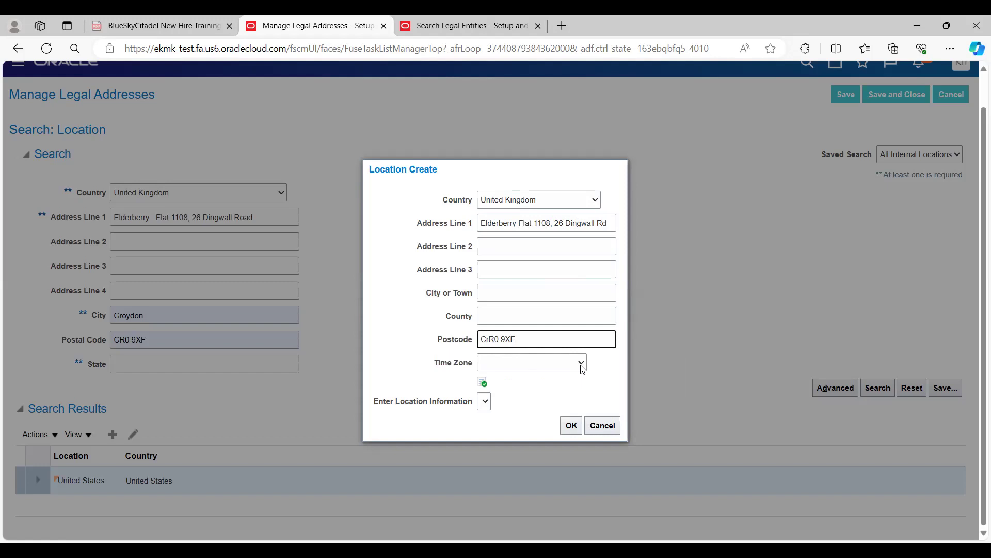
{"action": "left_click", "coordinate": [581, 363]}
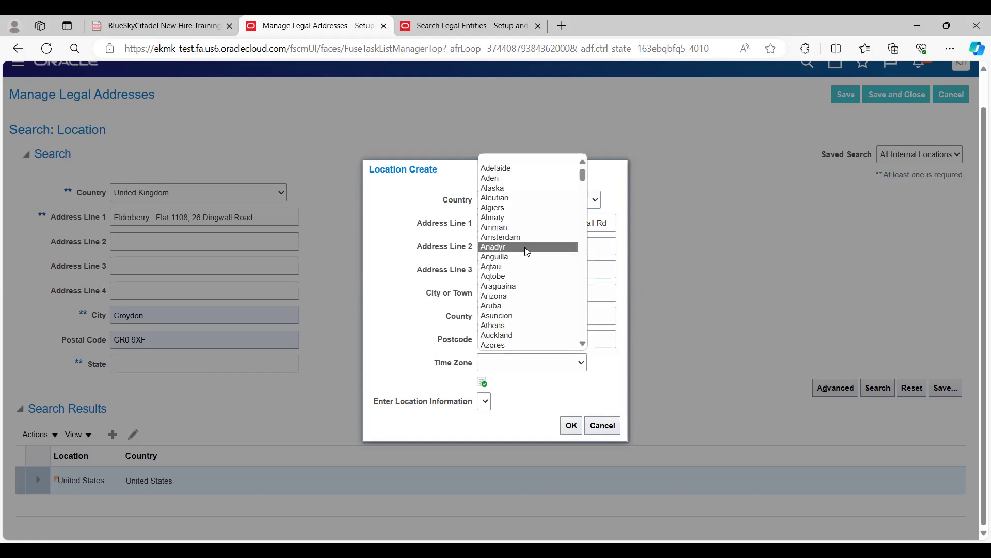
{"action": "scroll", "coordinate": [527, 251], "scroll_direction": "down", "scroll_amount": 8}
{"action": "scroll", "coordinate": [527, 251], "scroll_direction": "up", "scroll_amount": 2}
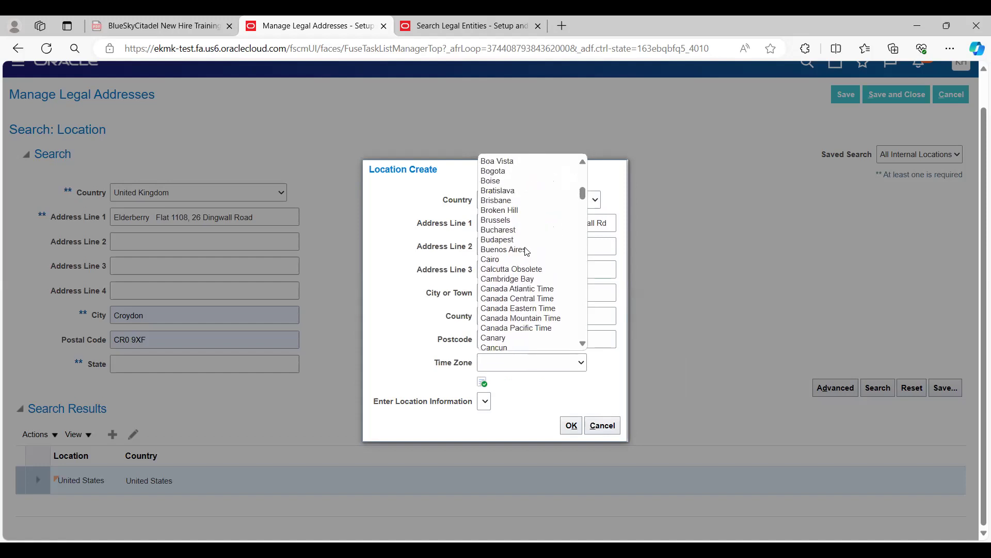
{"action": "scroll", "coordinate": [524, 250], "scroll_direction": "up", "scroll_amount": 8}
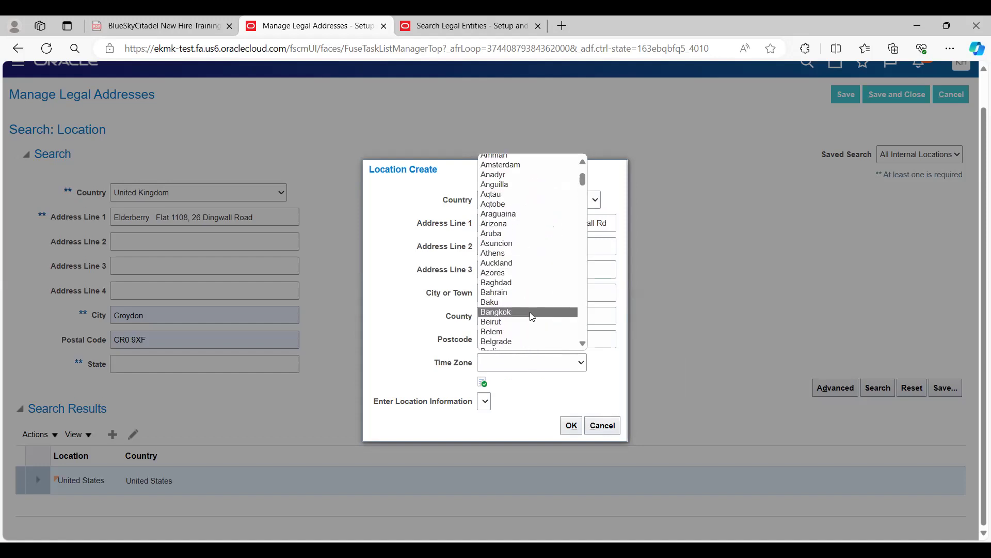
{"action": "left_click", "coordinate": [669, 372]}
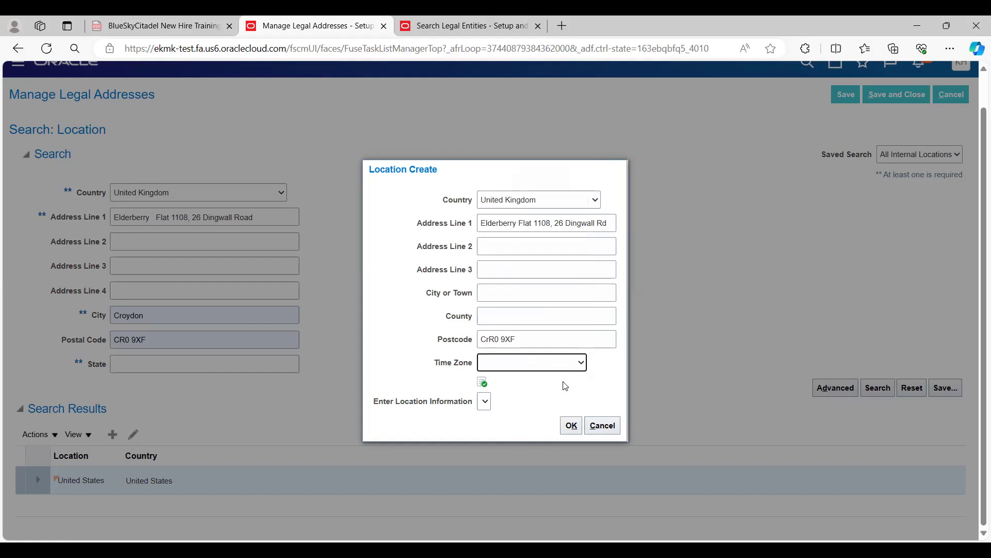
{"action": "left_click", "coordinate": [489, 339]}
{"action": "key", "text": "BackSpace"}
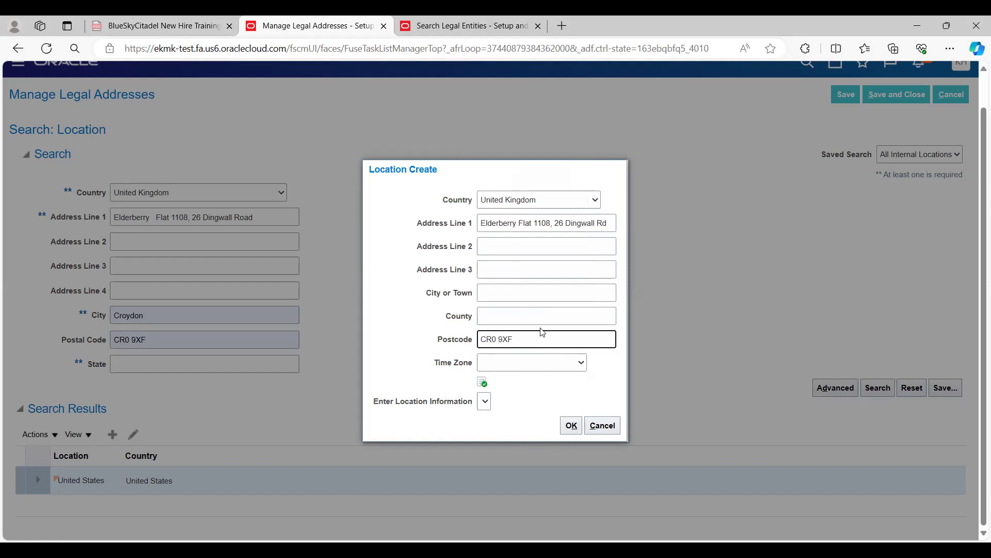
{"action": "left_click", "coordinate": [571, 427]}
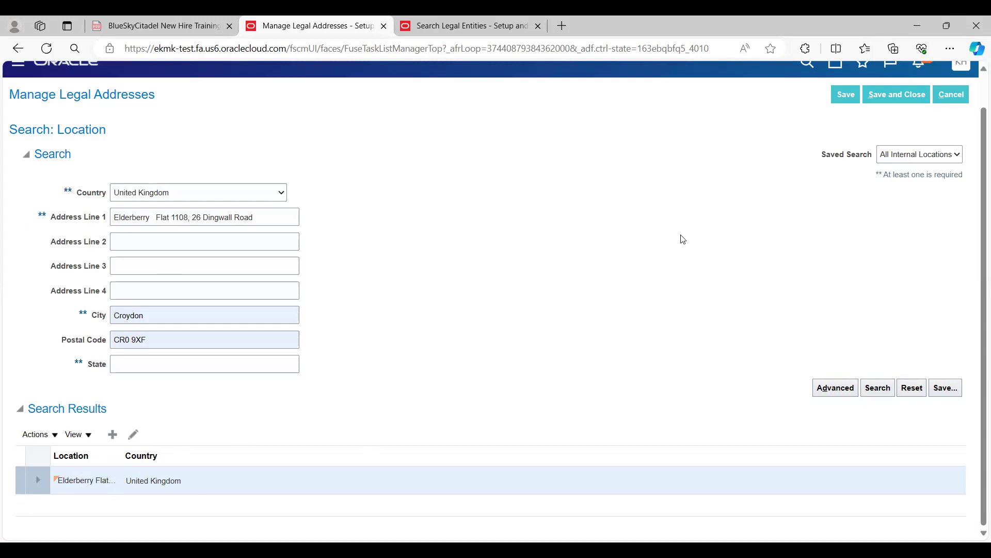
{"action": "left_click", "coordinate": [897, 95]}
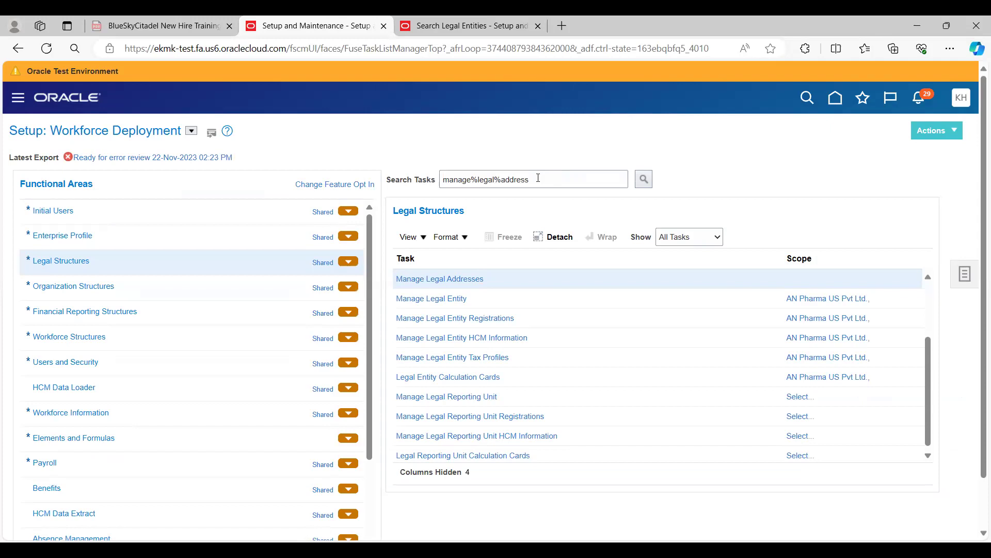
Search setup tasks for manage%legal%entity and close the results dialog.
{"action": "left_click", "coordinate": [538, 178]}
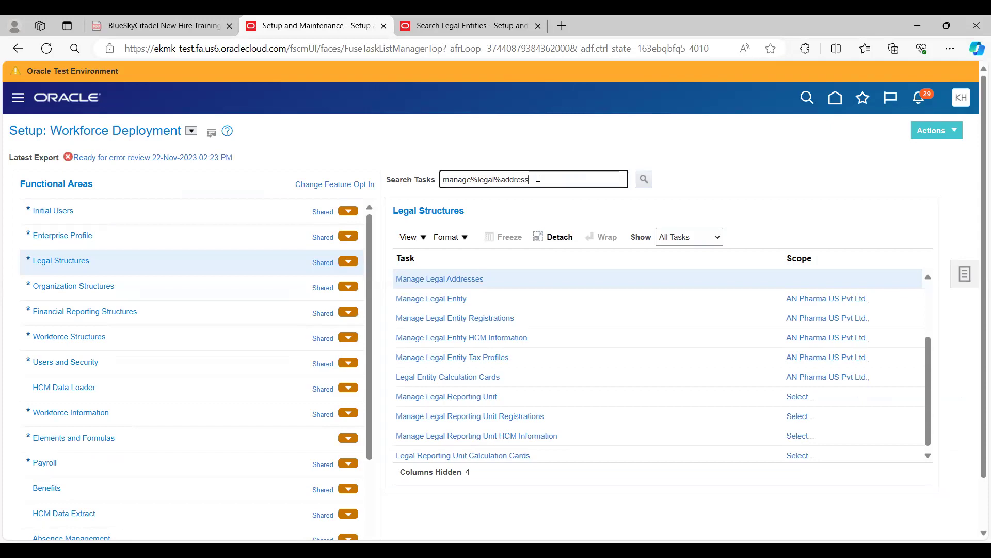
{"action": "key", "text": "BackSpace"}
{"action": "key", "text": "BackSpace"}
{"action": "key", "text": "BackSpace"}
{"action": "key", "text": "BackSpace"}
{"action": "key", "text": "BackSpace"}
{"action": "key", "text": "BackSpace"}
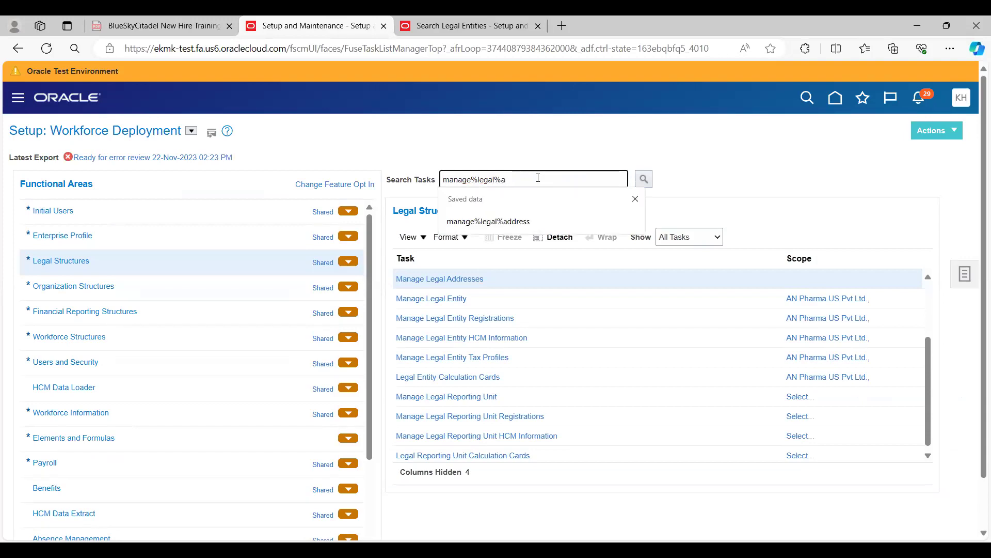
{"action": "key", "text": "BackSpace"}
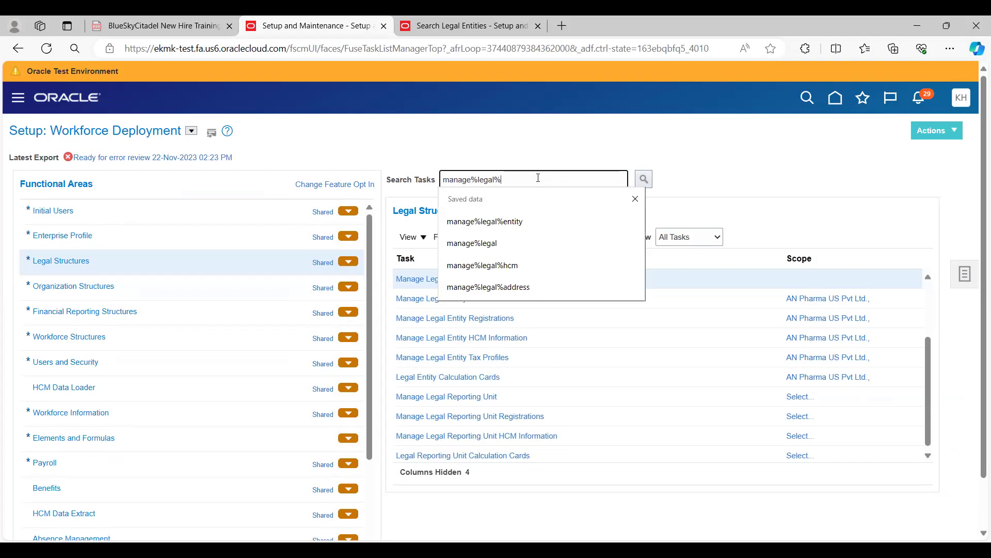
{"action": "type", "text": "entity"}
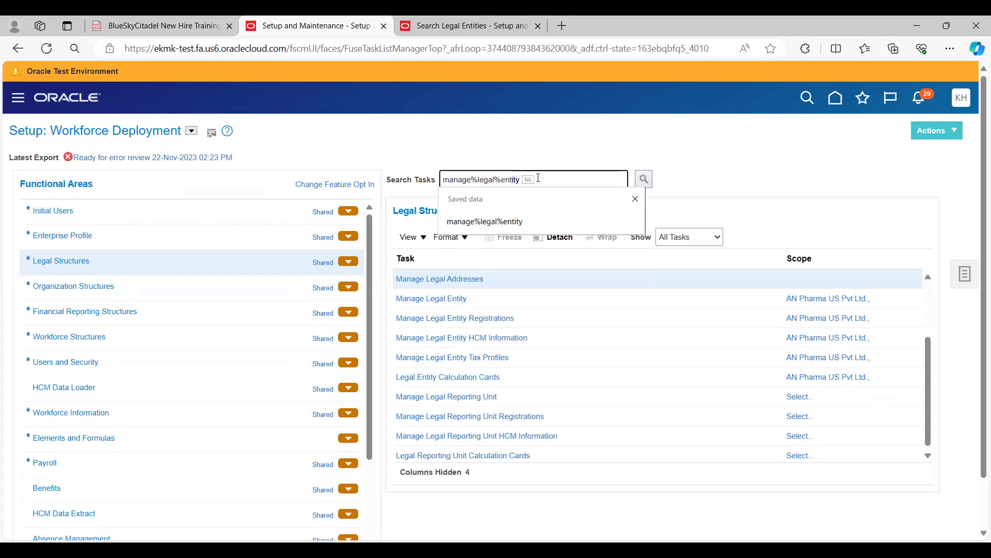
{"action": "key", "text": "Return"}
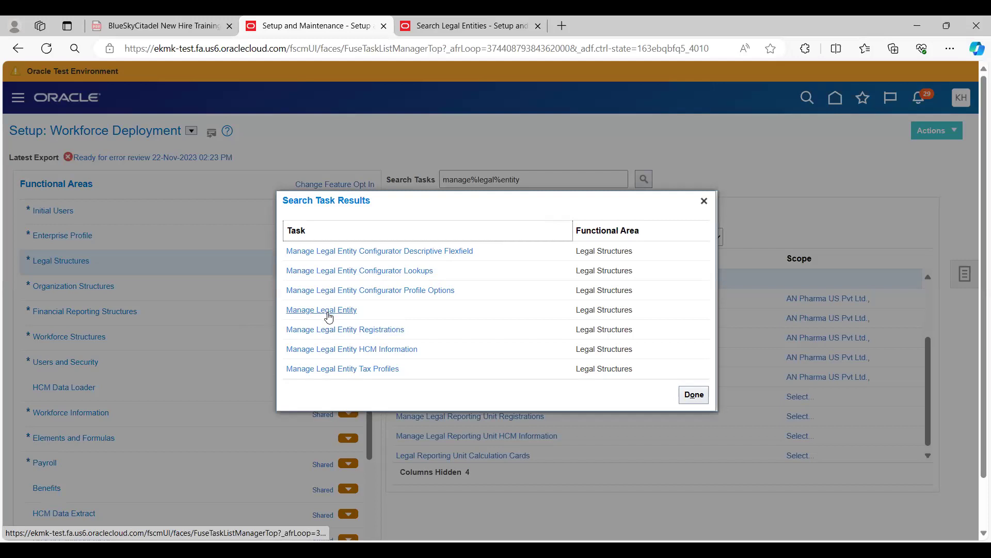
{"action": "left_click", "coordinate": [322, 310]}
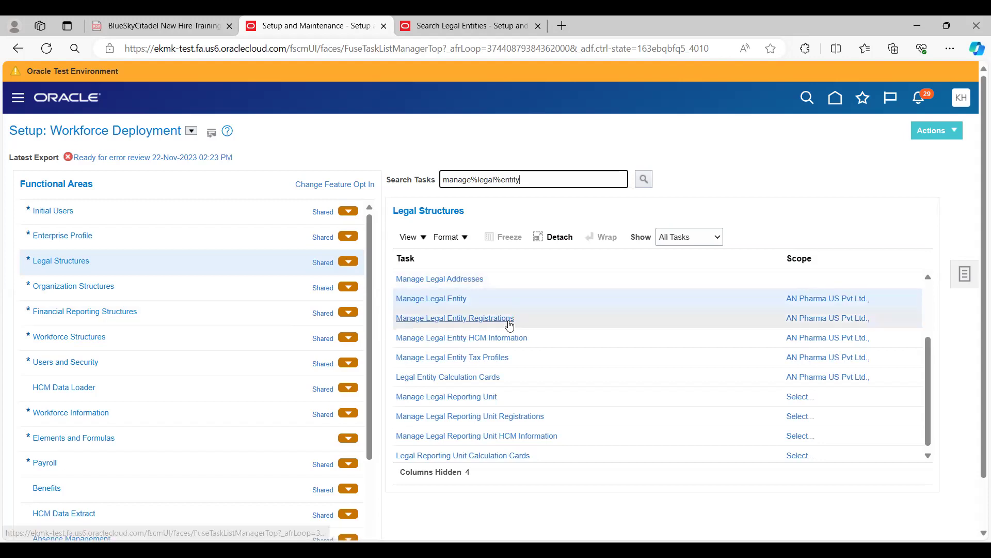
{"action": "left_click", "coordinate": [417, 298]}
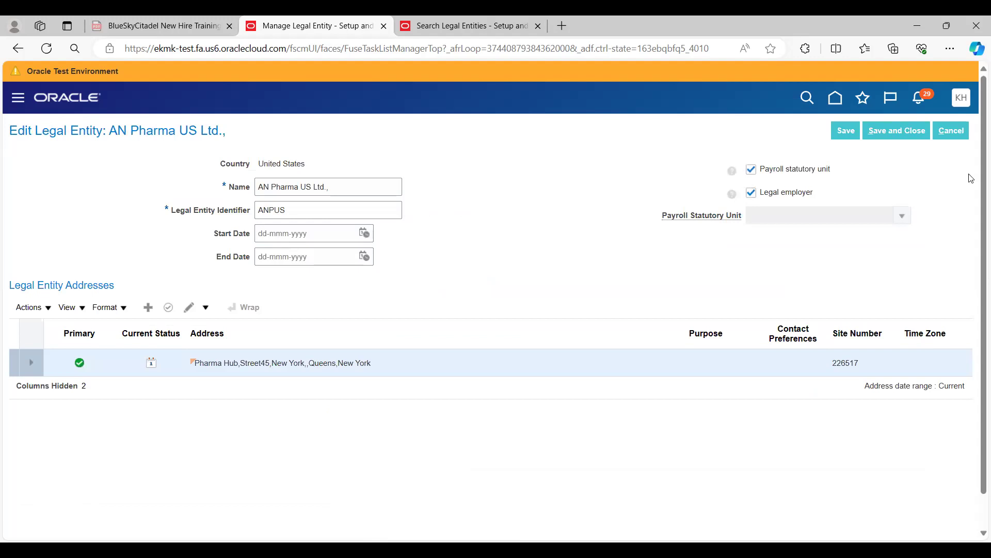
{"action": "left_click", "coordinate": [954, 132]}
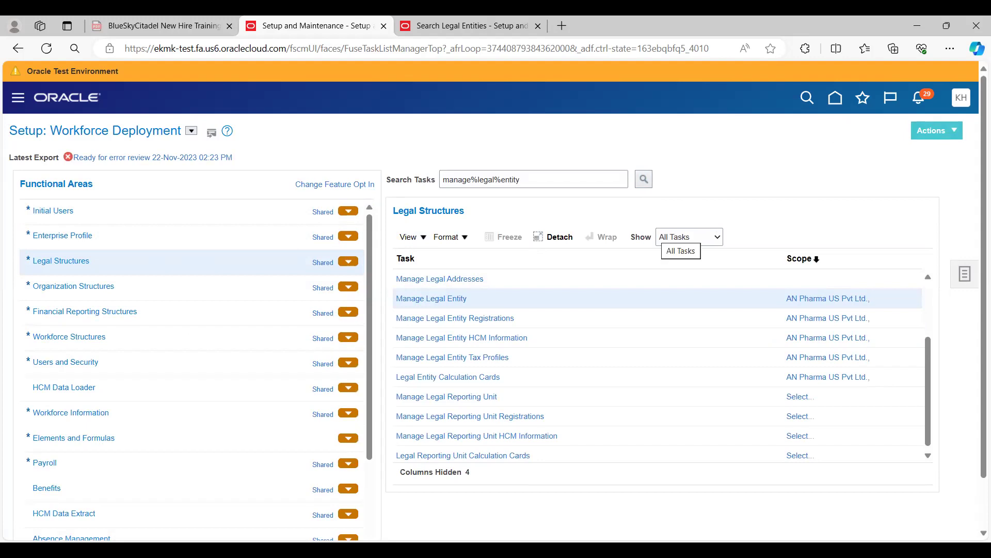
{"action": "left_click", "coordinate": [810, 260]}
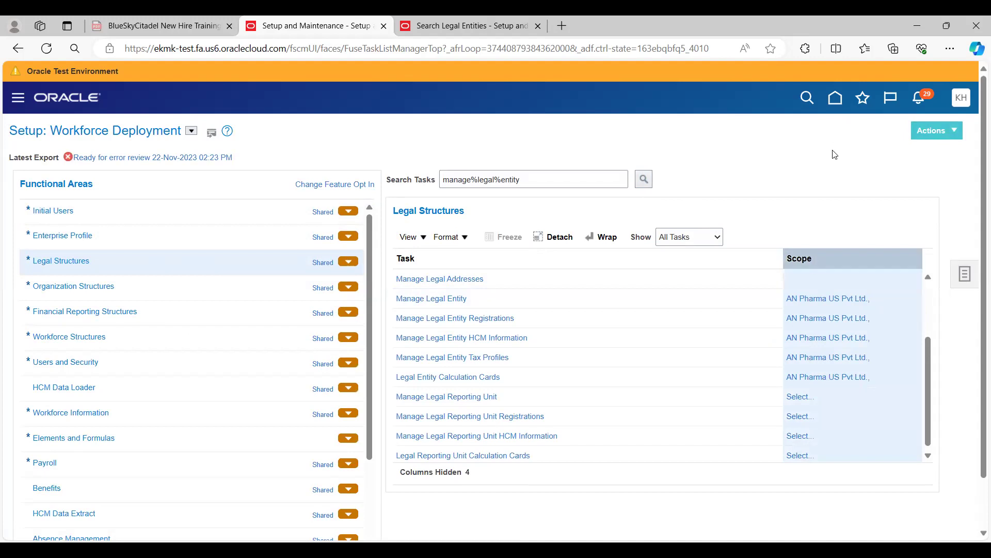
{"action": "key", "text": "ctrl+a"}
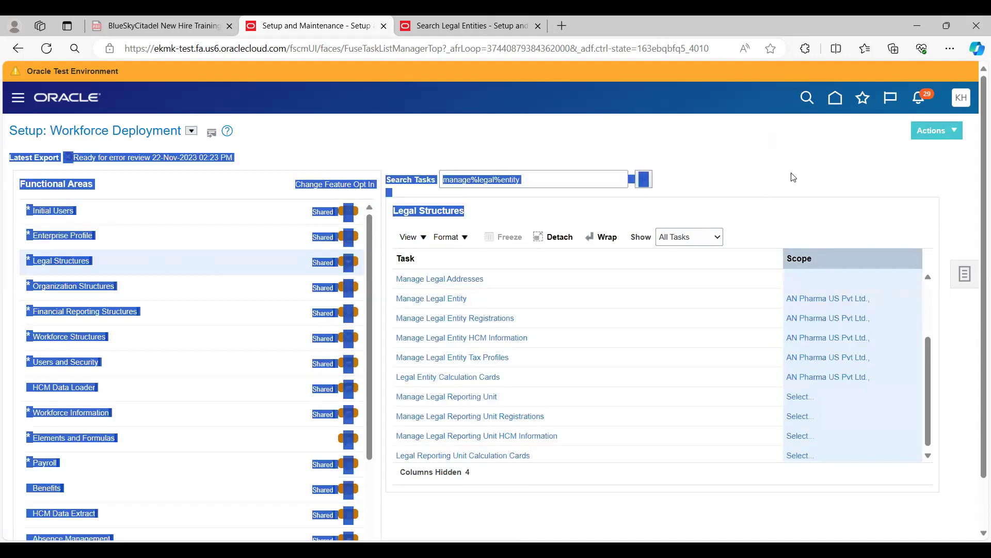
{"action": "left_click", "coordinate": [794, 177]}
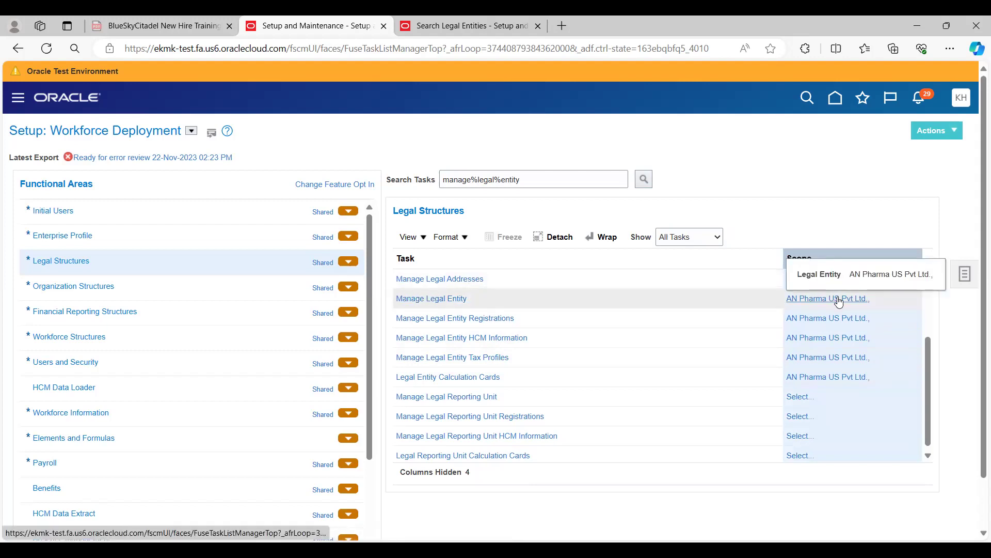
{"action": "left_click", "coordinate": [966, 274]}
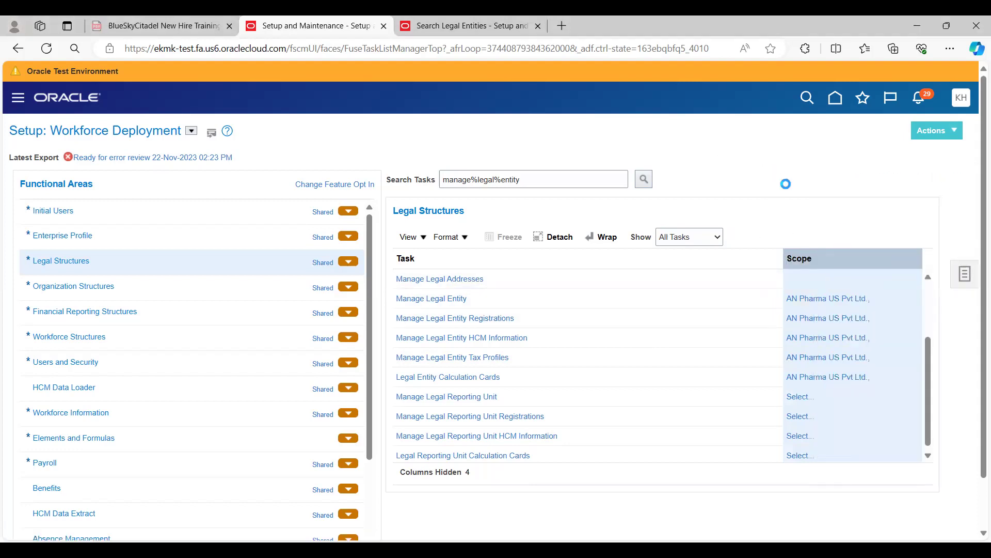
{"action": "mouse_move", "coordinate": [813, 304]}
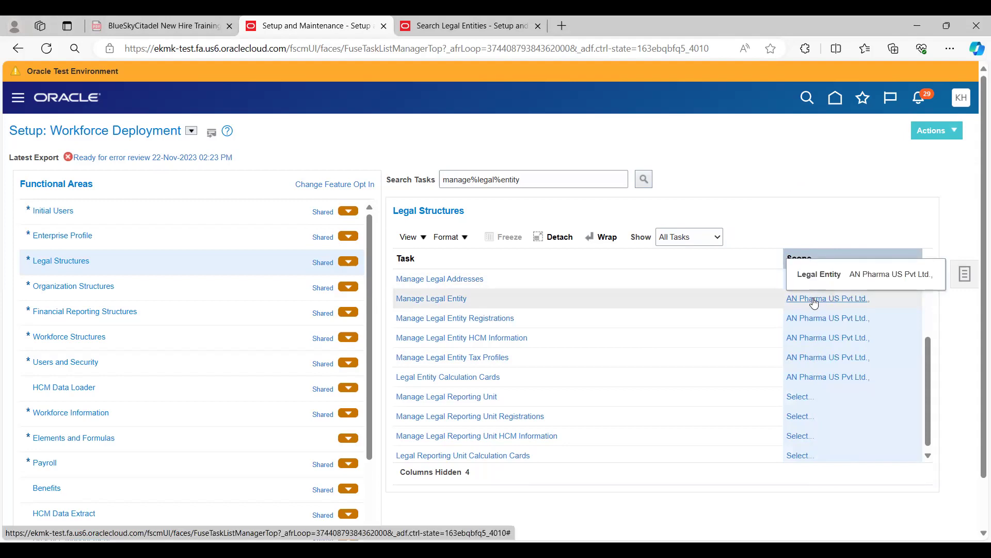
Scope the Manage Legal Entity task to Create New and go to the task.
{"action": "left_click", "coordinate": [806, 300]}
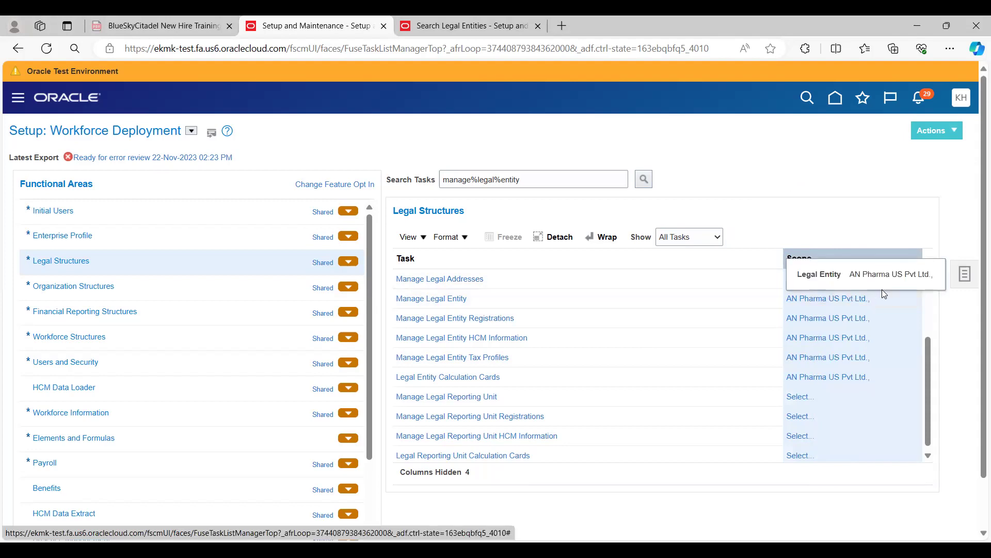
{"action": "left_click", "coordinate": [813, 297]}
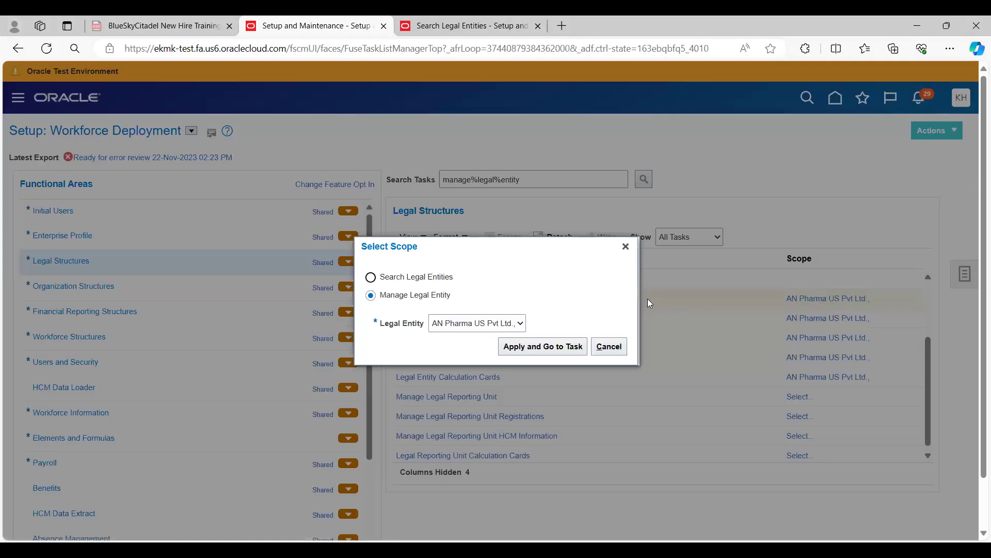
{"action": "left_click", "coordinate": [521, 323]}
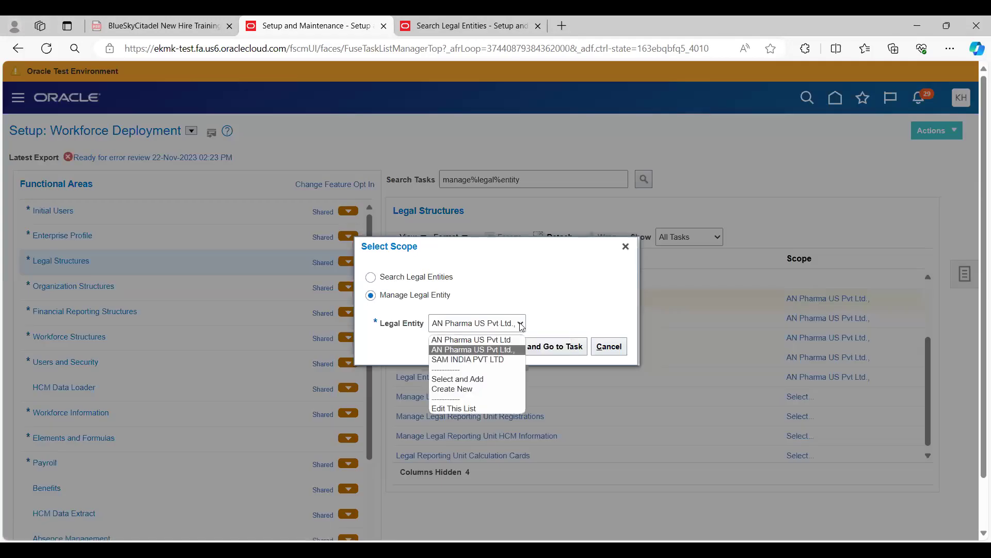
{"action": "left_click", "coordinate": [456, 391]}
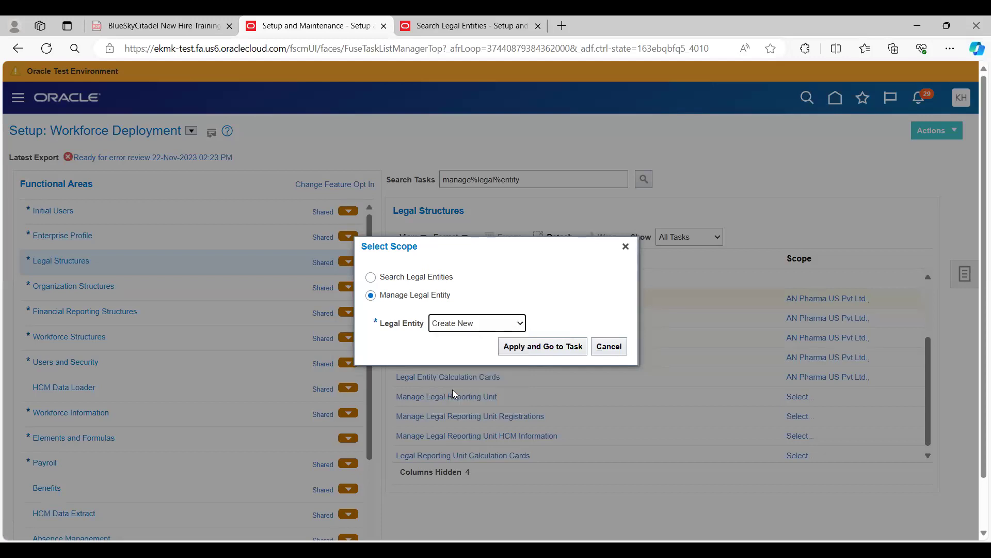
{"action": "left_click", "coordinate": [546, 347]}
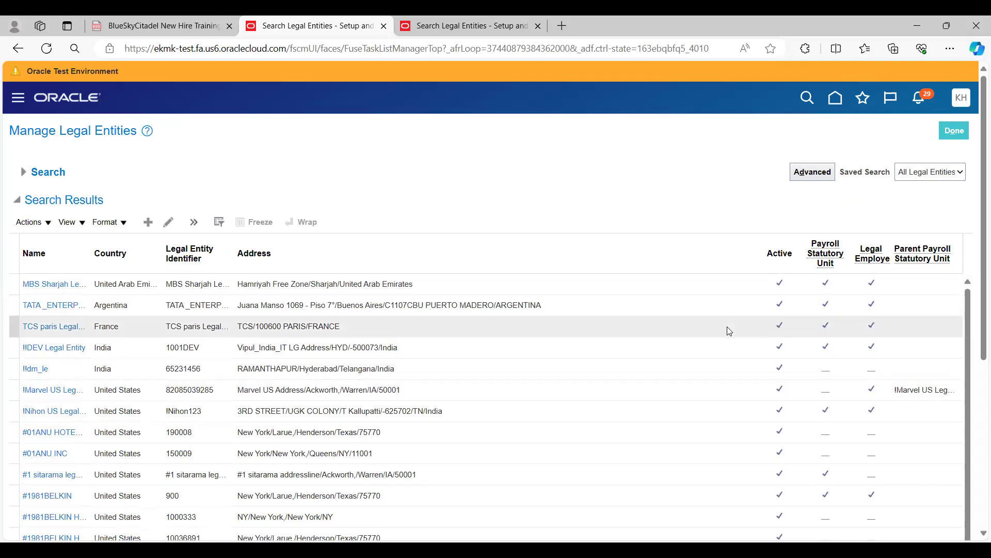
Start a new legal entity for United Kingdom named Elderberry LE.
{"action": "left_click", "coordinate": [148, 223]}
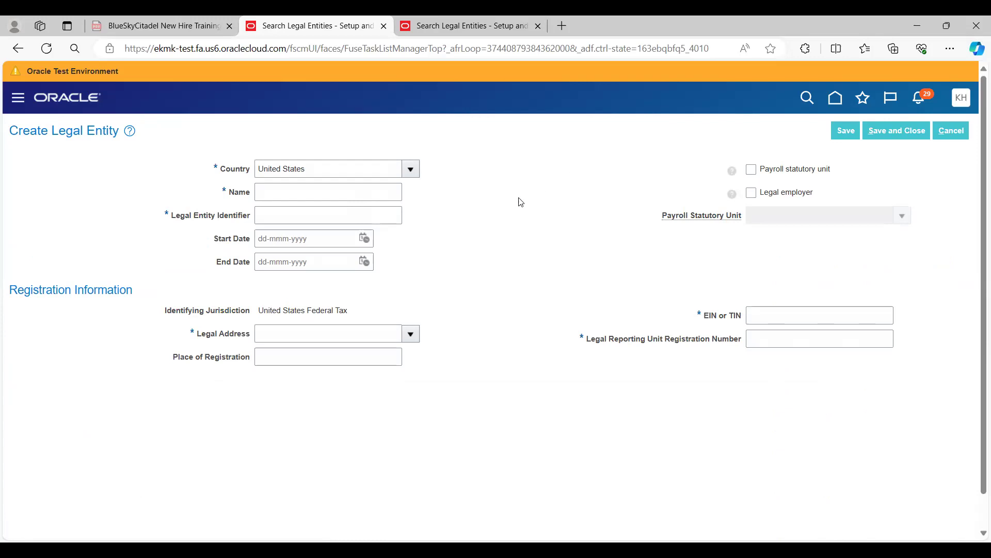
{"action": "left_click", "coordinate": [410, 170]}
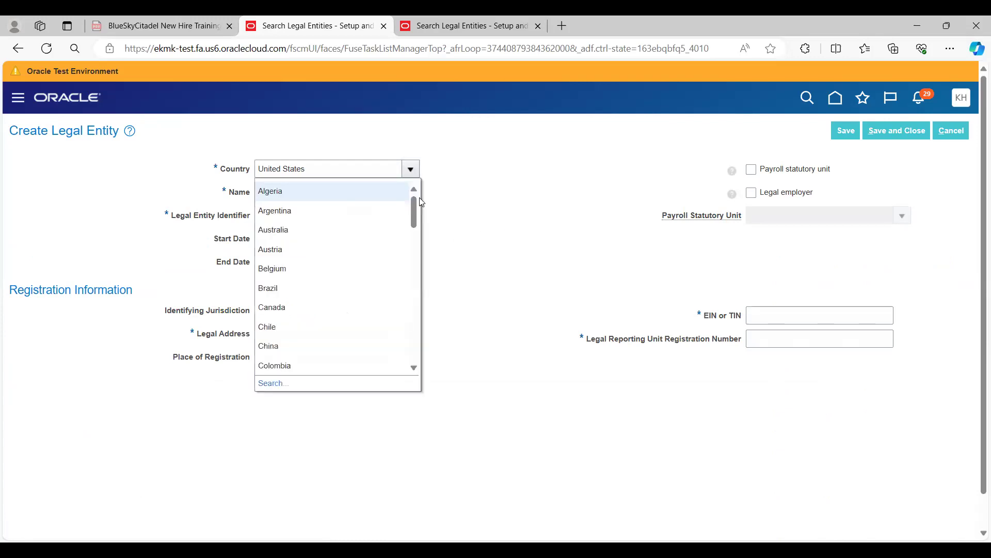
{"action": "scroll", "coordinate": [306, 313], "scroll_direction": "down", "scroll_amount": 5}
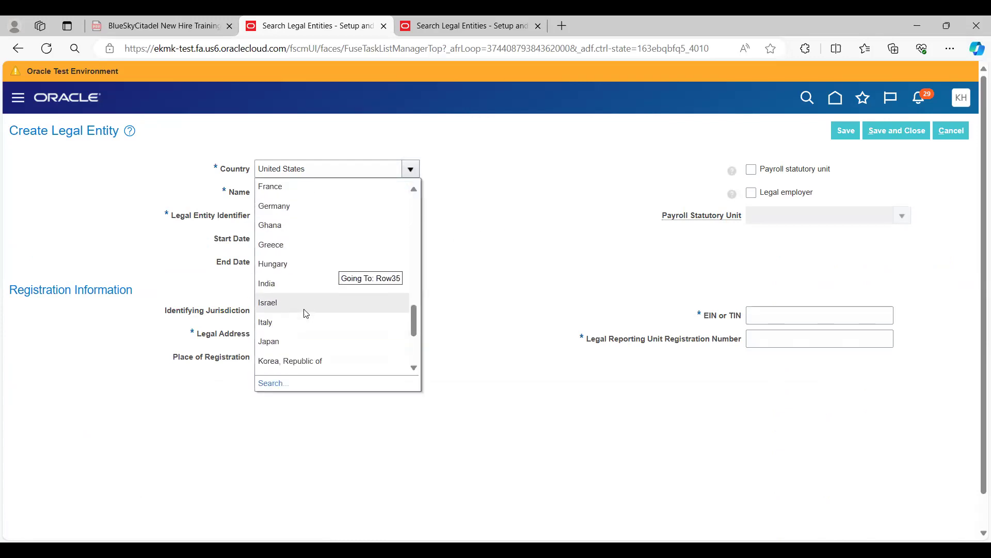
{"action": "scroll", "coordinate": [306, 313], "scroll_direction": "down", "scroll_amount": 5}
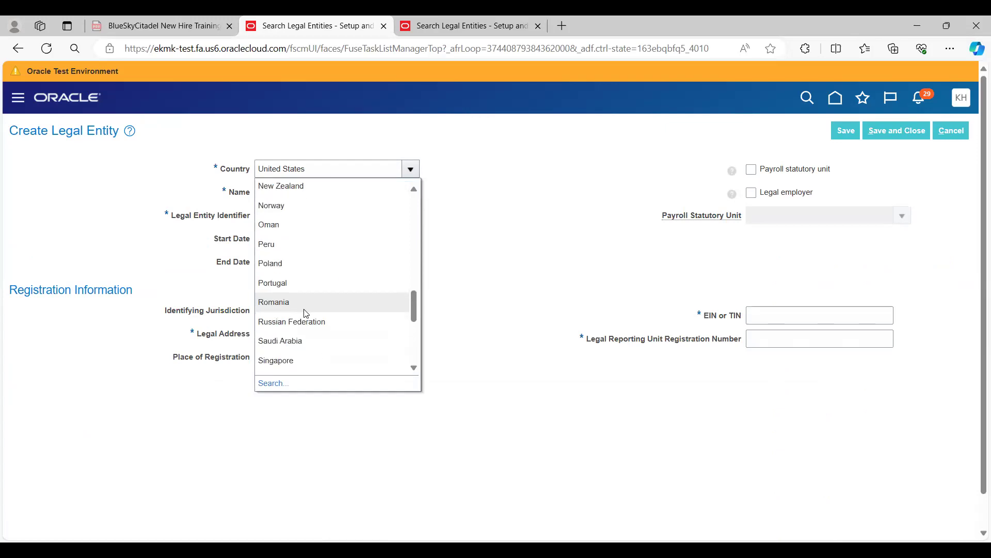
{"action": "scroll", "coordinate": [306, 314], "scroll_direction": "down", "scroll_amount": 5}
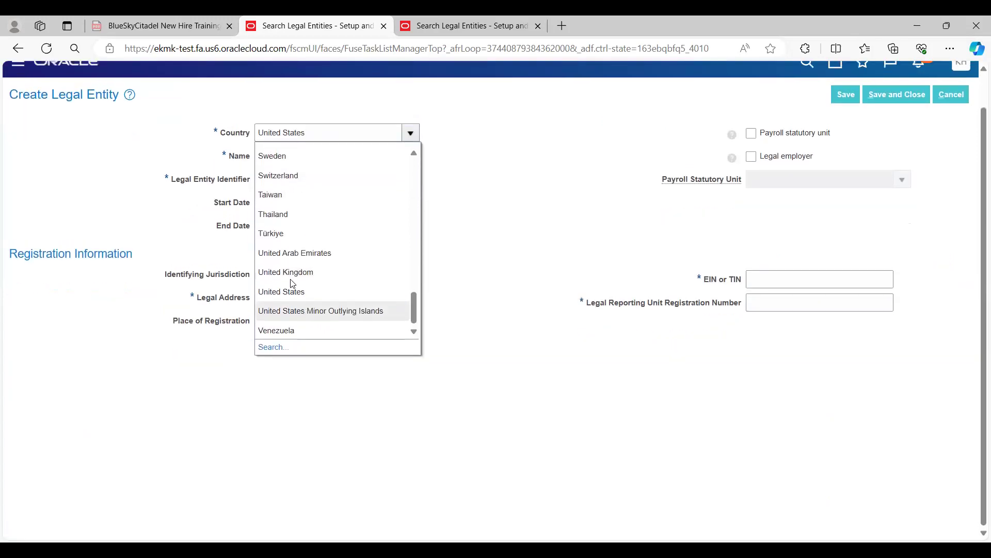
{"action": "left_click", "coordinate": [299, 273]}
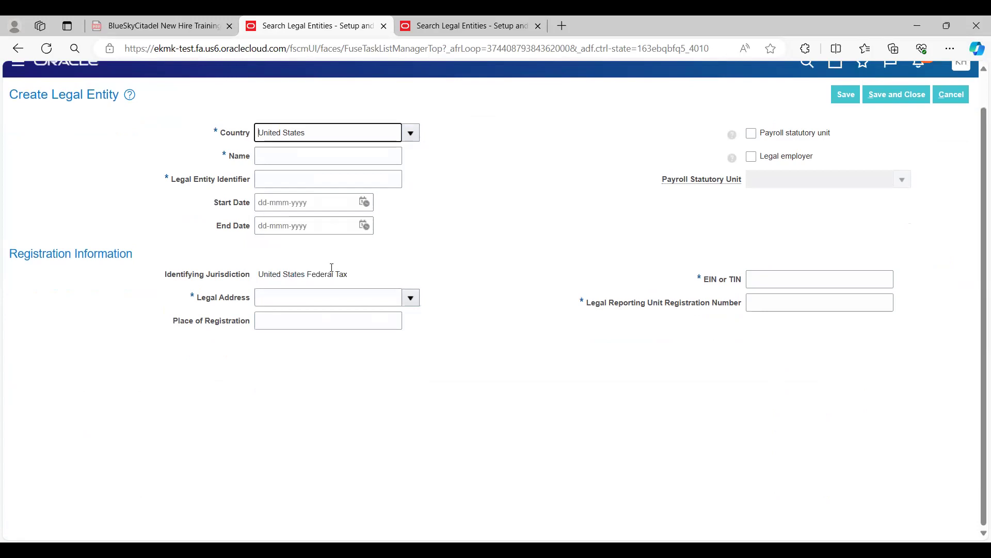
{"action": "left_click", "coordinate": [302, 157]}
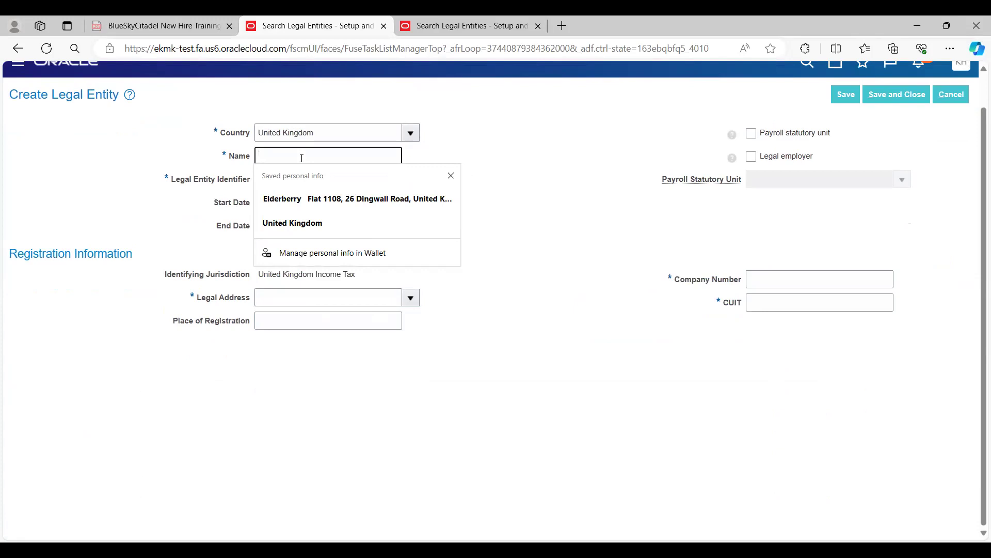
{"action": "type", "text": "El"}
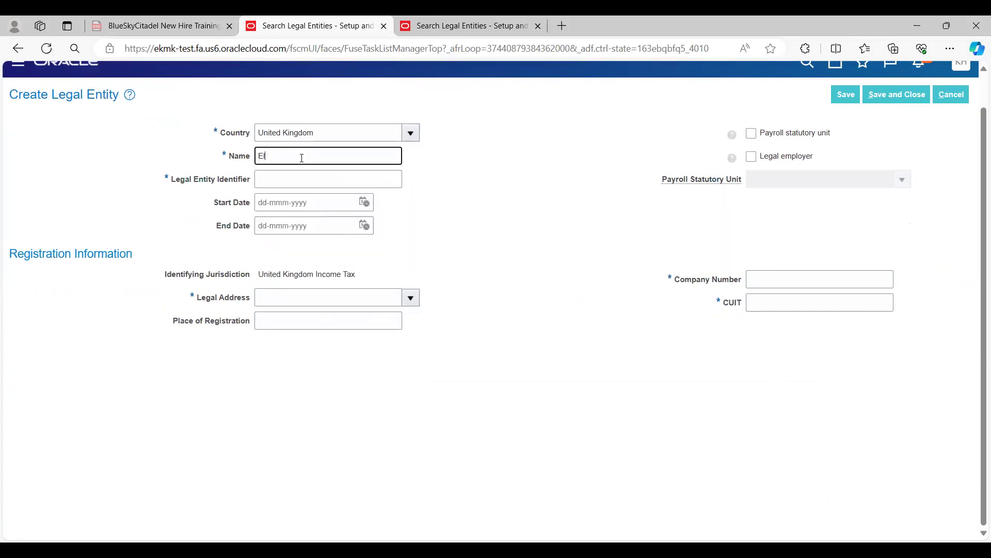
{"action": "type", "text": "derberry"}
{"action": "type", "text": "LE"}
Enter legal entity identifier 123456 and leave the Start Date empty.
{"action": "left_click", "coordinate": [333, 204]}
{"action": "type", "text": "1"}
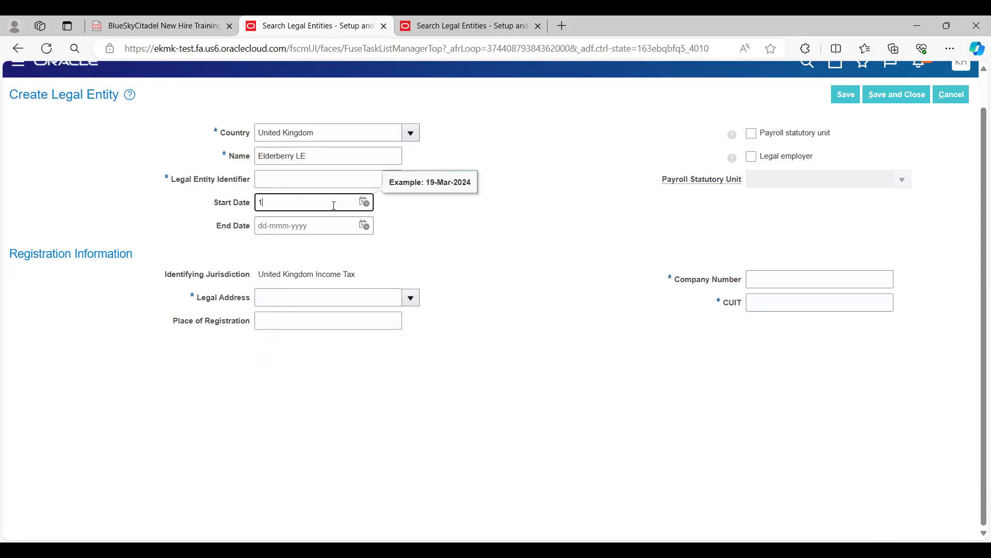
{"action": "left_click", "coordinate": [294, 180]}
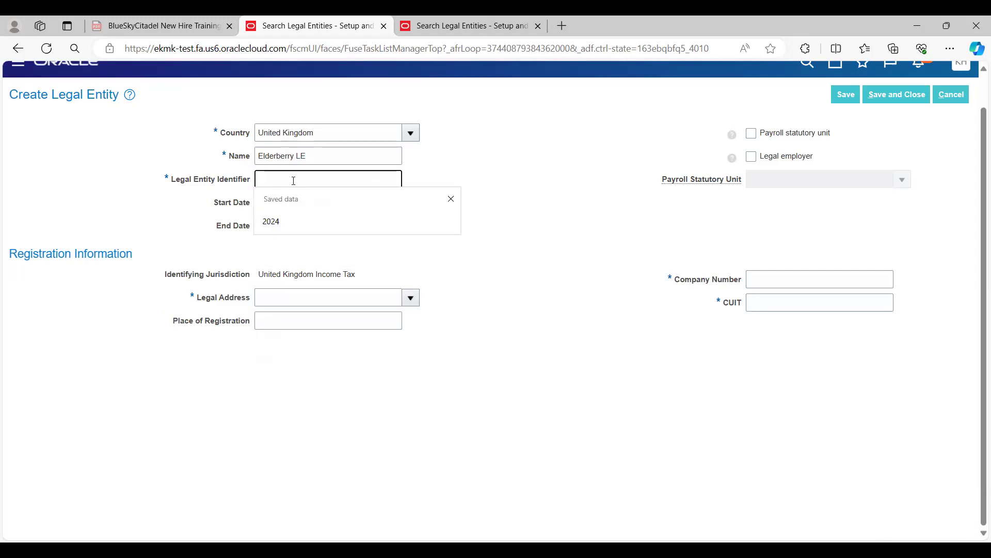
{"action": "type", "text": "123456"}
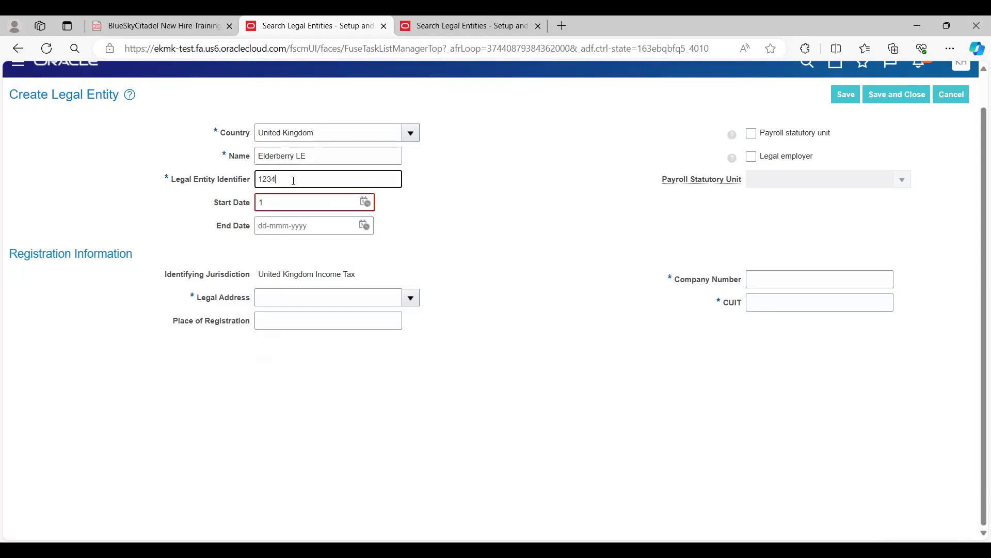
{"action": "left_click", "coordinate": [278, 207]}
{"action": "type", "text": "1/"}
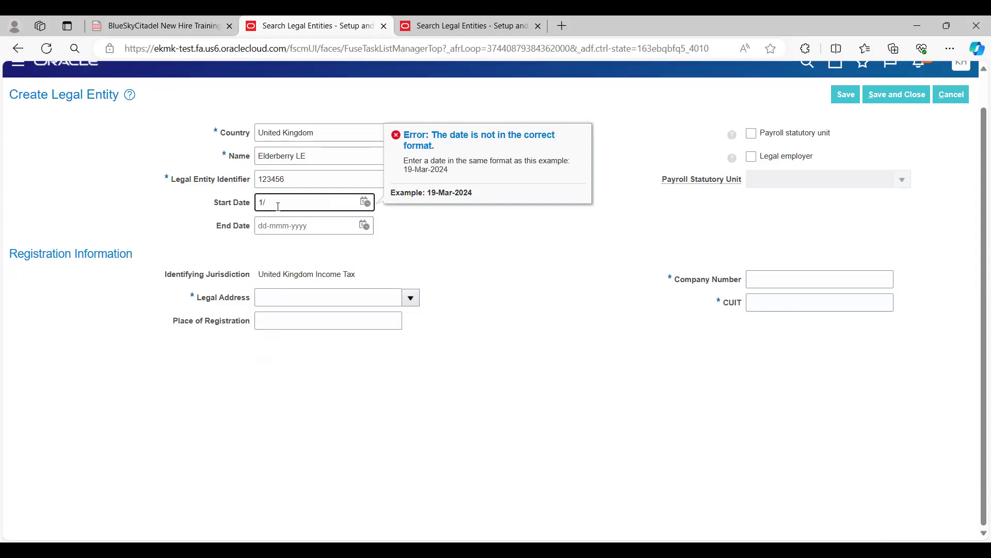
{"action": "left_click", "coordinate": [416, 235]}
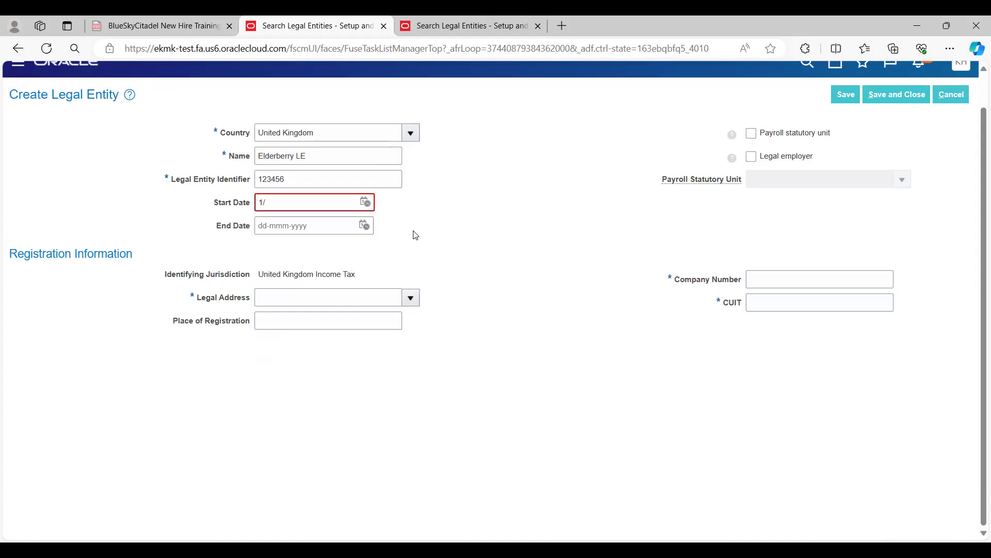
{"action": "left_click", "coordinate": [276, 199]}
{"action": "key", "text": "BackSpace"}
{"action": "key", "text": "BackSpace"}
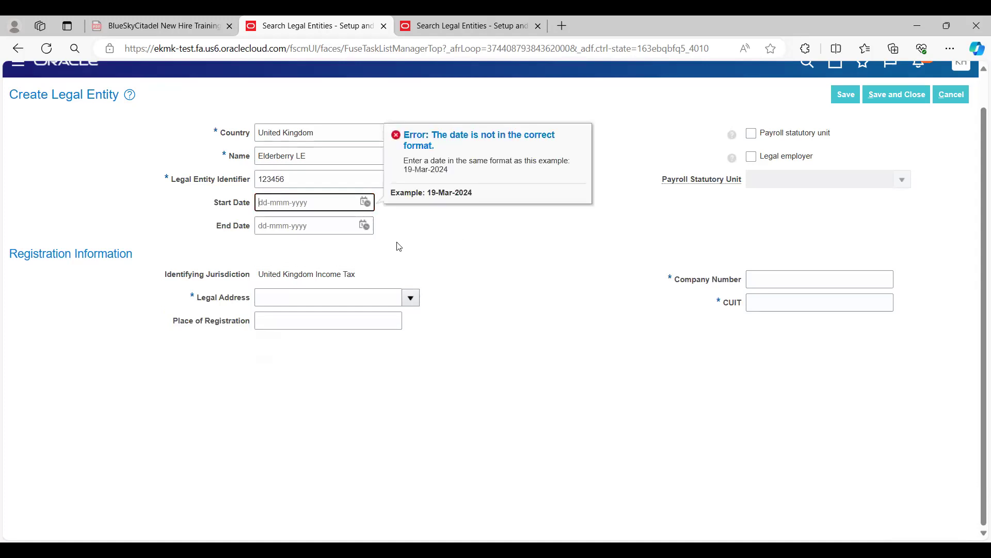
{"action": "left_click", "coordinate": [421, 246]}
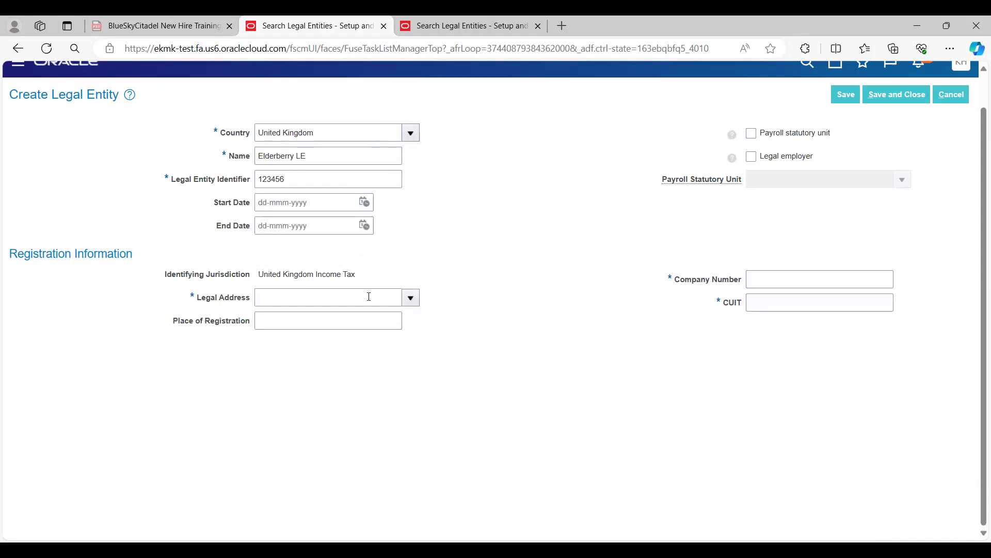
Search addresses for Elderberry and choose the Elderberry United Kingdom location as legal address.
{"action": "left_click", "coordinate": [410, 298]}
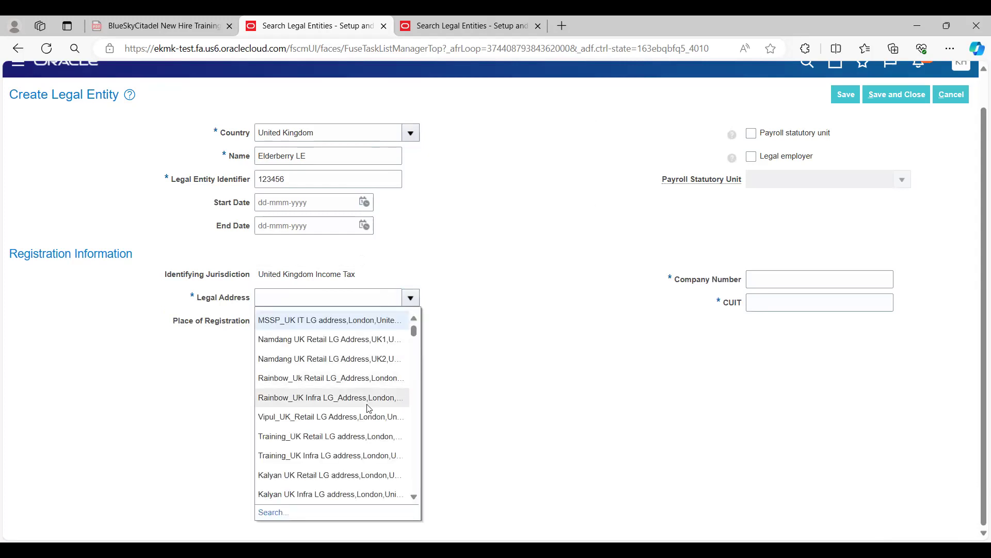
{"action": "left_click", "coordinate": [278, 514]}
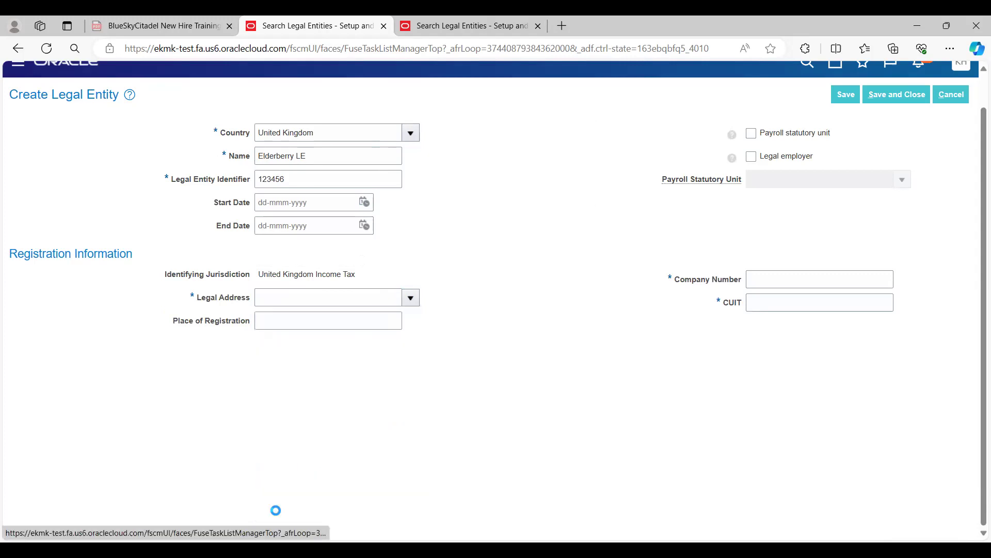
{"action": "left_click", "coordinate": [476, 262]}
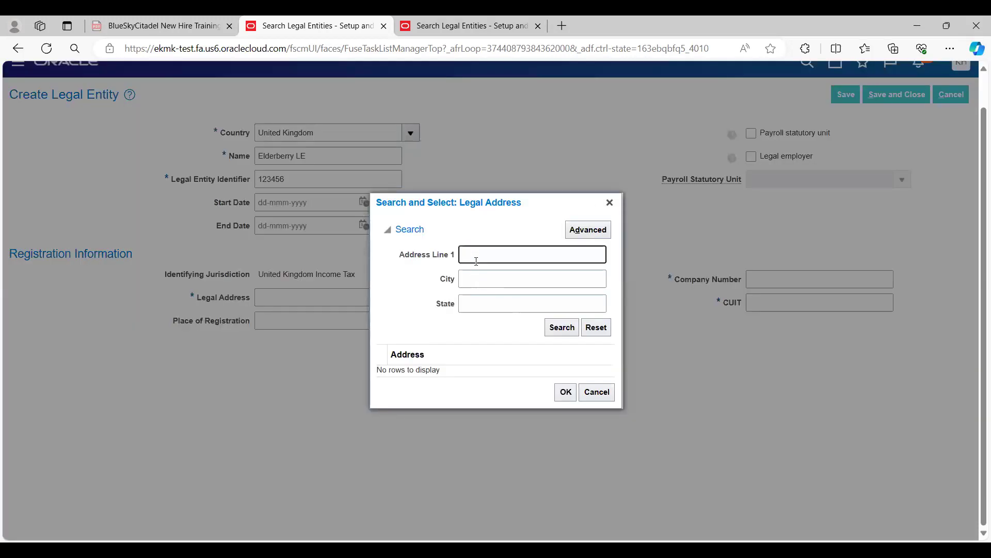
{"action": "type", "text": "Elderberry"}
{"action": "left_click", "coordinate": [502, 279]}
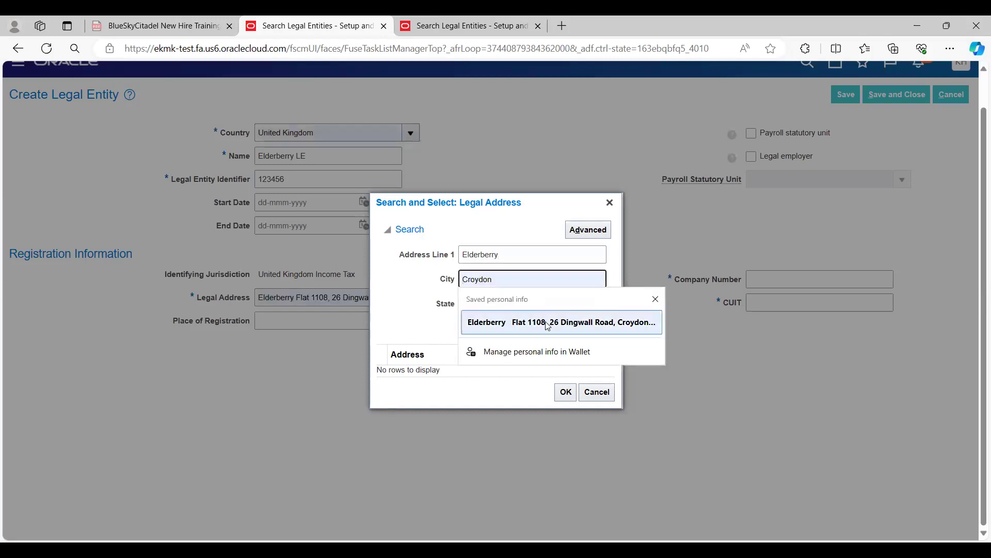
{"action": "left_click", "coordinate": [413, 235]}
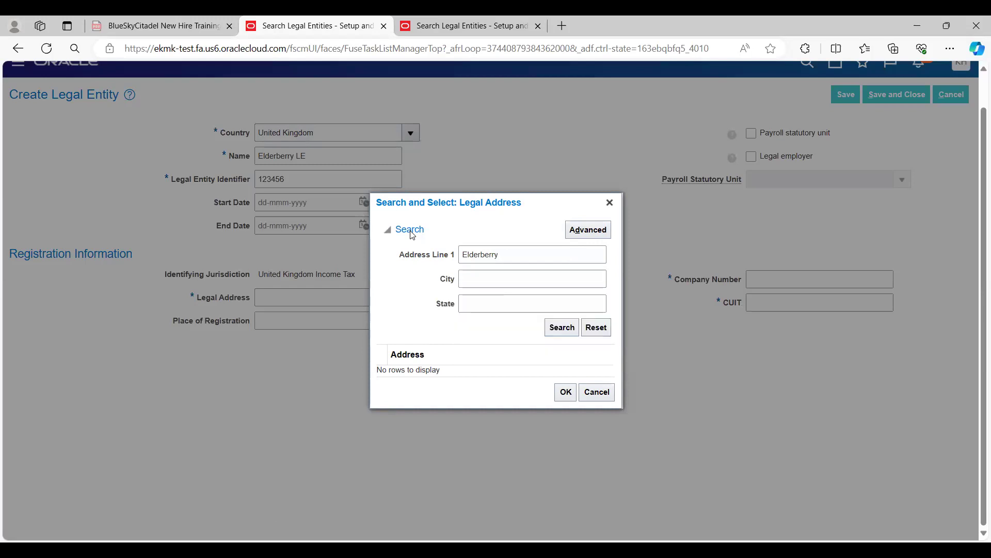
{"action": "left_click", "coordinate": [562, 332]}
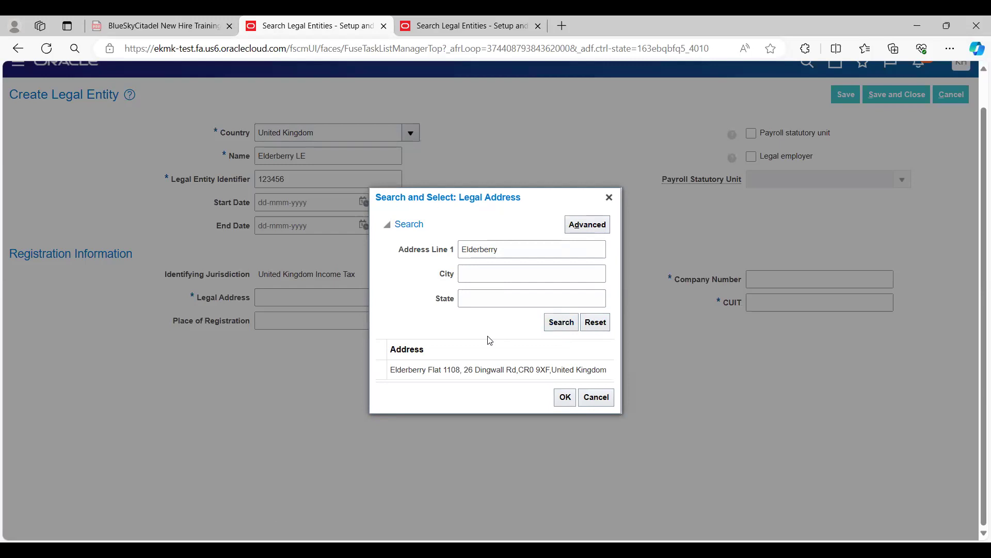
{"action": "left_click", "coordinate": [472, 378]}
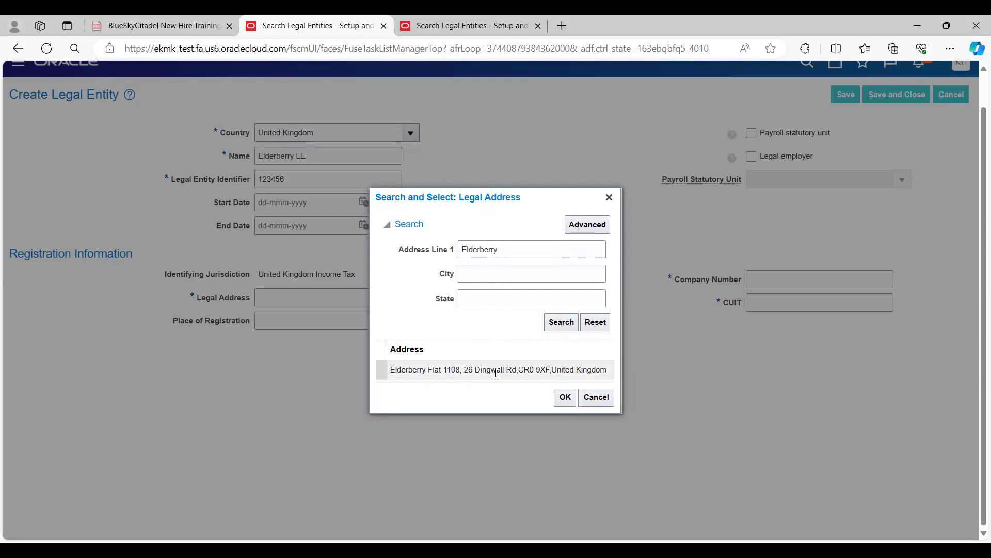
{"action": "left_click", "coordinate": [496, 372]}
{"action": "left_click", "coordinate": [564, 399]}
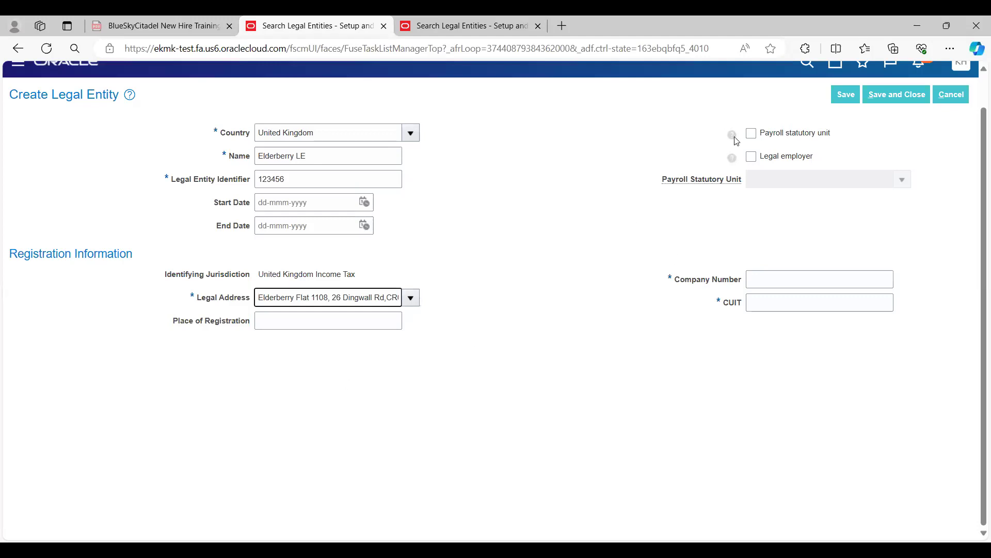
Tick Payroll statutory unit and Legal employer, and change the identifier to 6751413.
{"action": "left_click", "coordinate": [752, 135]}
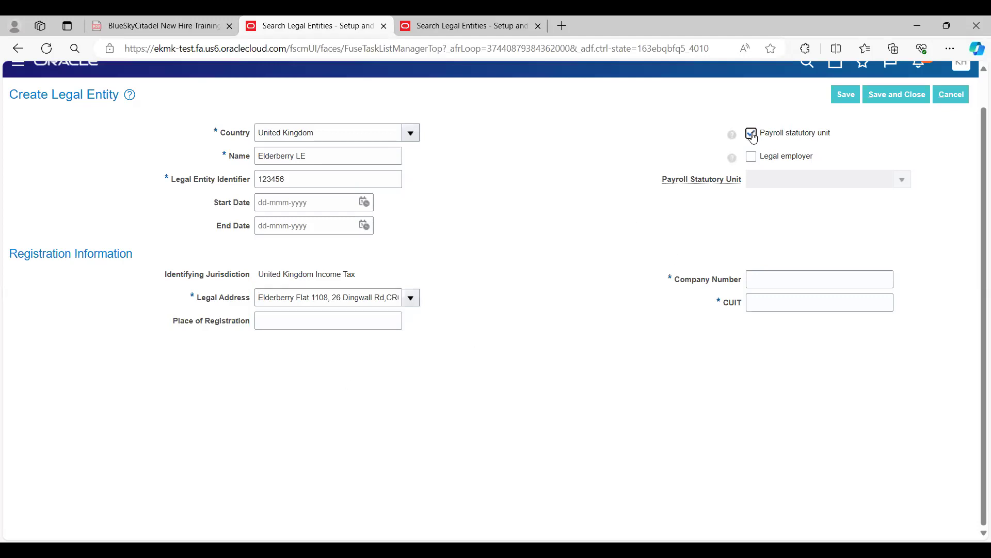
{"action": "left_click", "coordinate": [752, 157]}
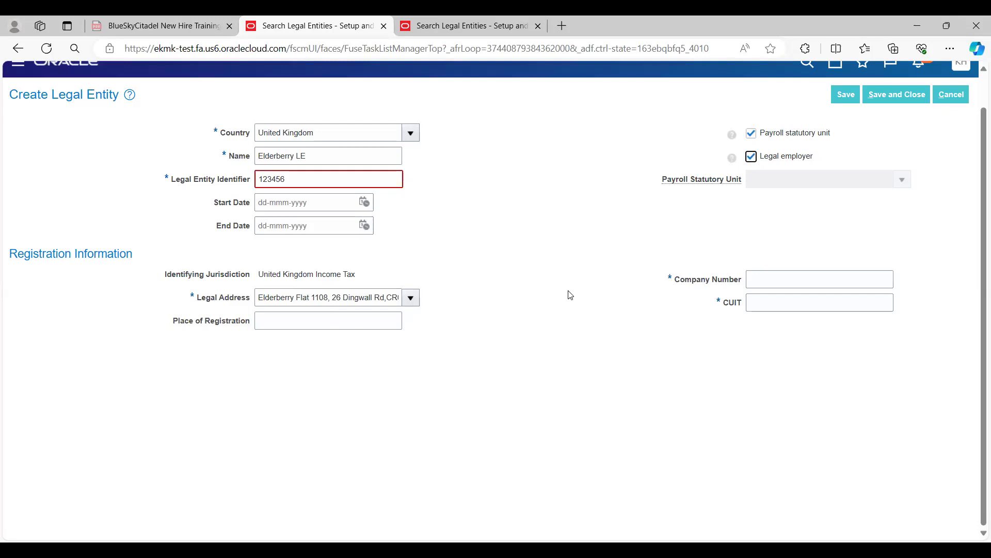
{"action": "left_click", "coordinate": [288, 178]}
{"action": "key", "text": "BackSpace"}
{"action": "key", "text": "BackSpace"}
{"action": "key", "text": "BackSpace"}
{"action": "key", "text": "BackSpace"}
{"action": "key", "text": "BackSpace"}
{"action": "key", "text": "BackSpace"}
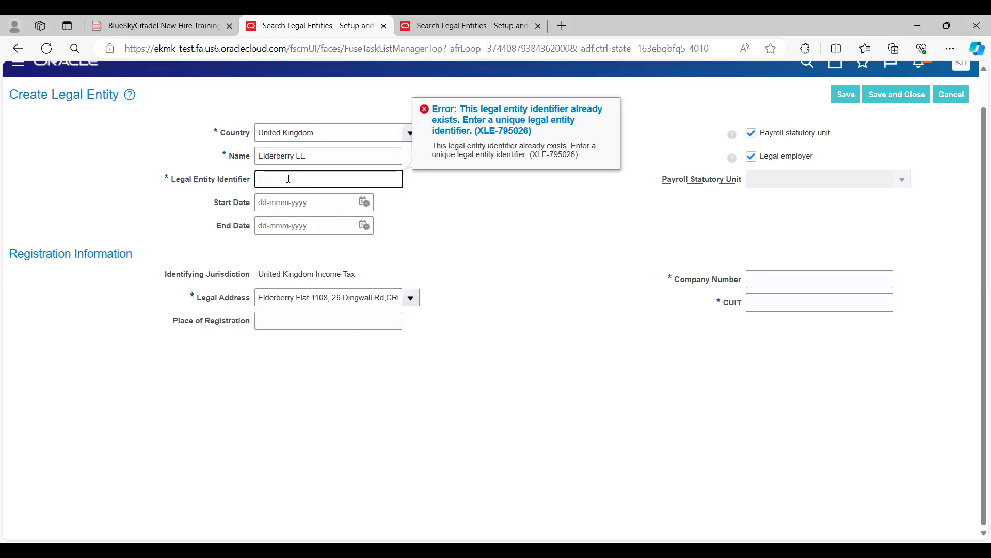
{"action": "type", "text": "09876"}
{"action": "type", "text": "5"}
{"action": "type", "text": "432"}
{"action": "key", "text": "BackSpace"}
{"action": "key", "text": "BackSpace"}
{"action": "key", "text": "BackSpace"}
{"action": "key", "text": "BackSpace"}
{"action": "key", "text": "BackSpace"}
{"action": "key", "text": "BackSpace"}
{"action": "key", "text": "BackSpace"}
{"action": "key", "text": "BackSpace"}
{"action": "key", "text": "BackSpace"}
{"action": "type", "text": "6751413"}
{"action": "left_click", "coordinate": [505, 182]}
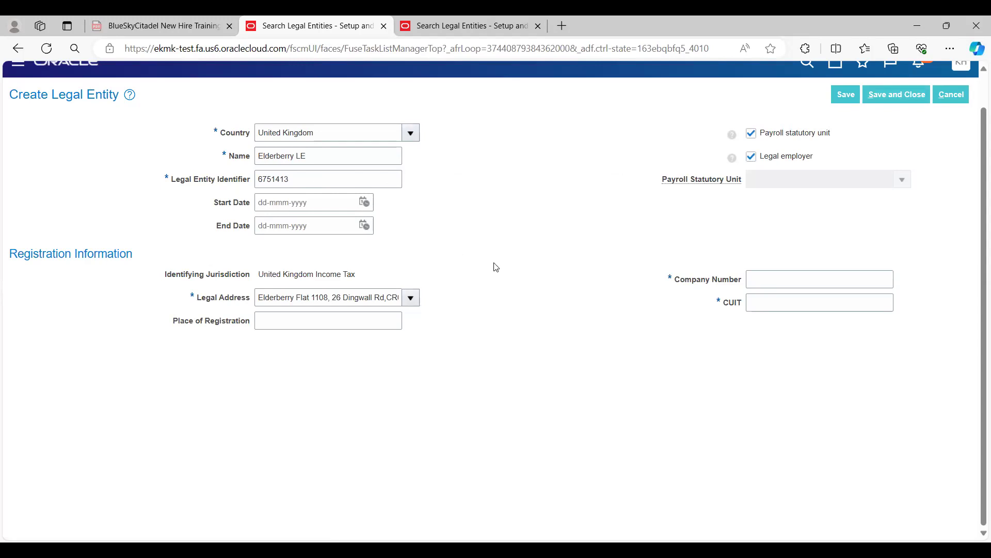
Set the registration Company Number to 2024 and CUIT to PAYE.
{"action": "left_click", "coordinate": [786, 282]}
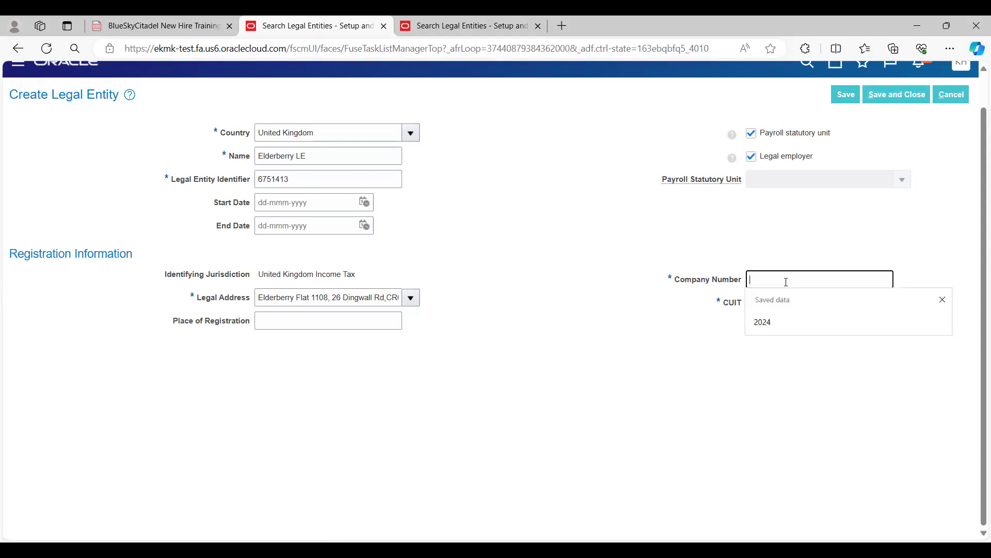
{"action": "left_click", "coordinate": [768, 322]}
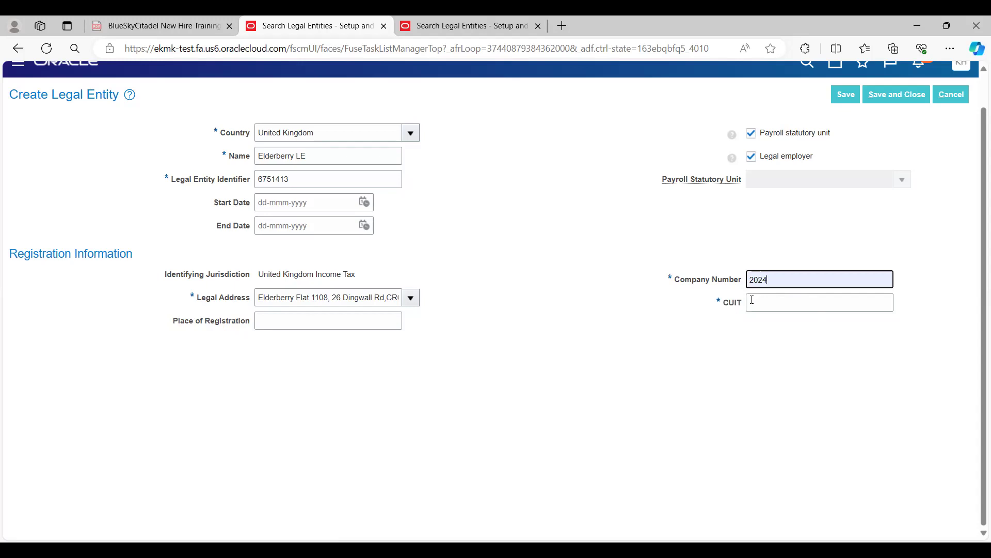
{"action": "left_click", "coordinate": [753, 303]}
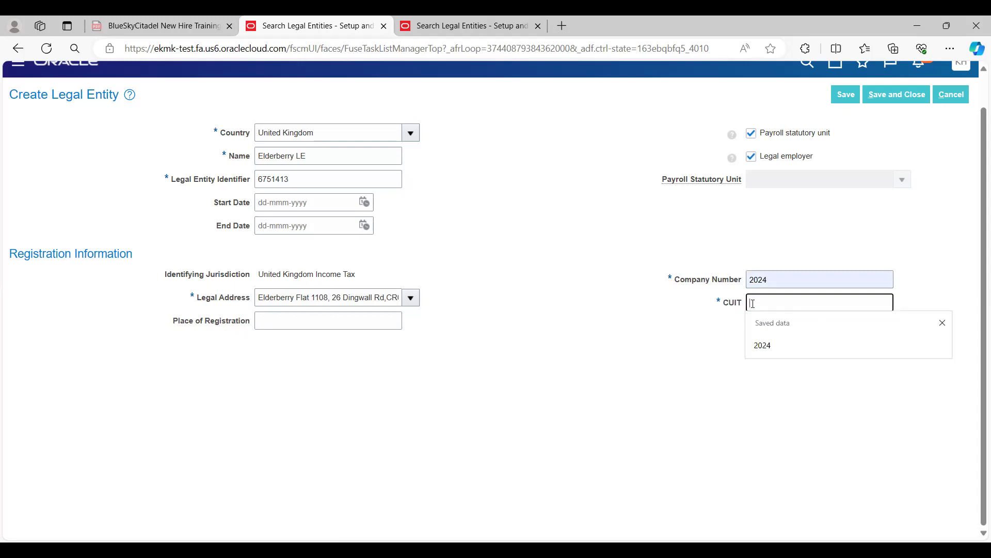
{"action": "type", "text": "NA"}
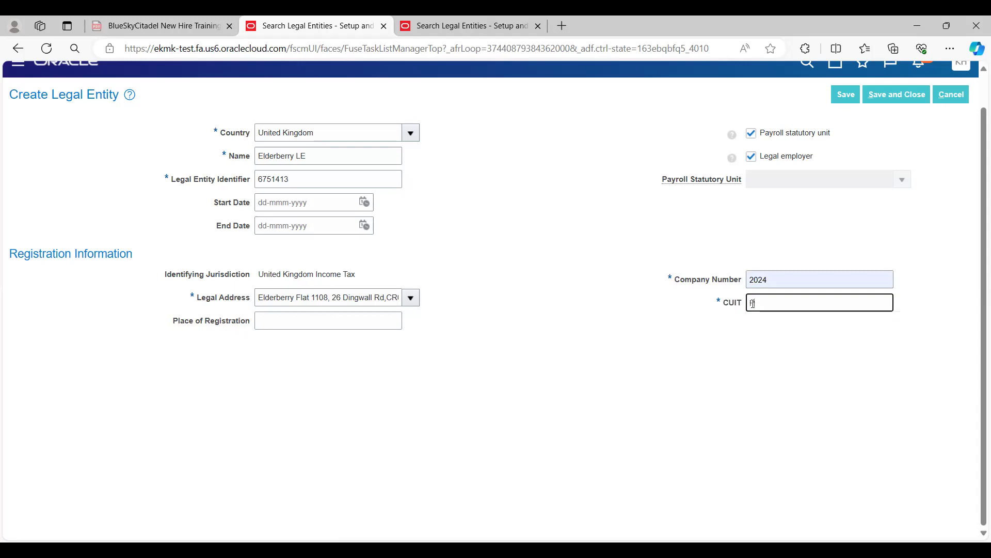
{"action": "type", "text": "YE"}
{"action": "left_click", "coordinate": [837, 382]}
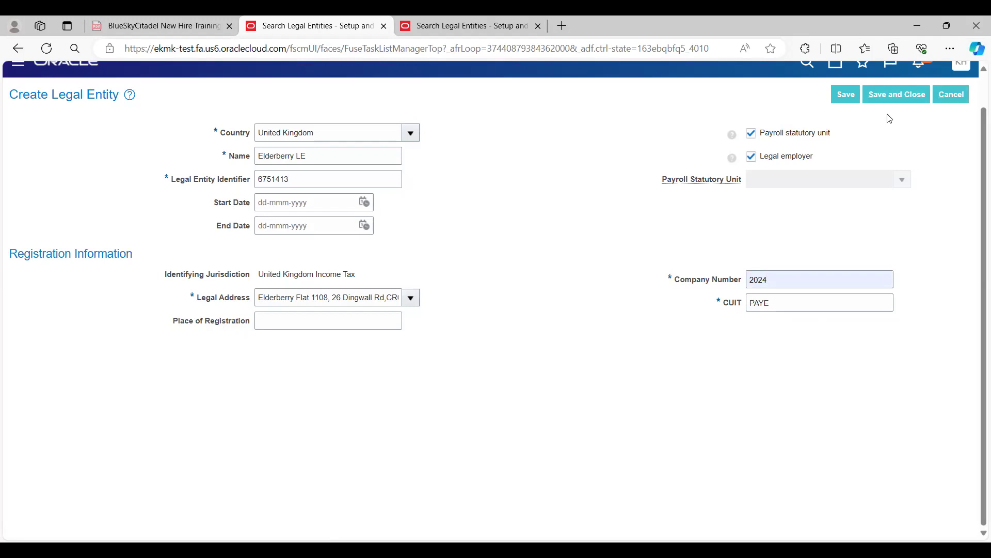
Save Elderberry LE and reopen the scope choice for Manage Legal Entity.
{"action": "left_click", "coordinate": [896, 97]}
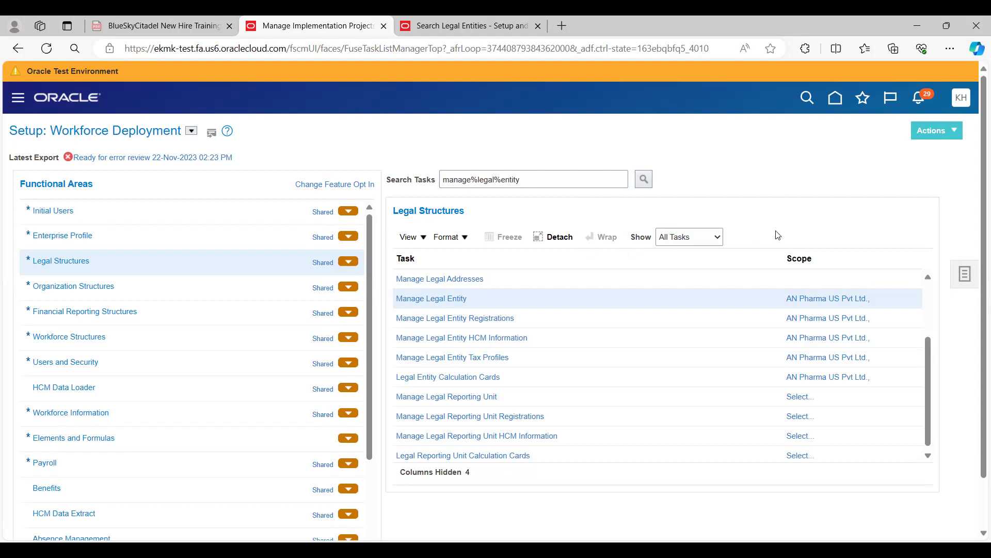
{"action": "left_click", "coordinate": [823, 300]}
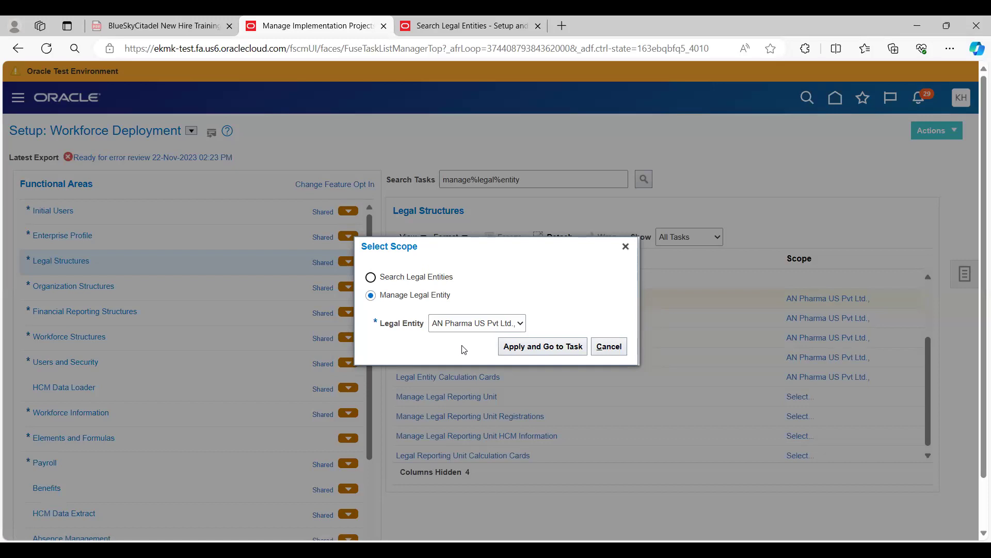
Set the Legal Entity scope to Select and Add and go to the task.
{"action": "left_click", "coordinate": [521, 324]}
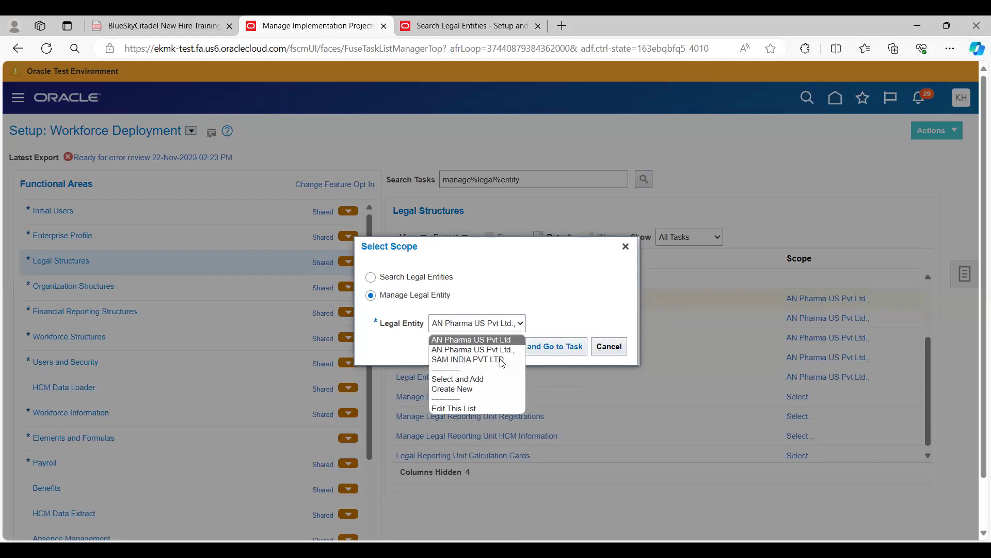
{"action": "left_click", "coordinate": [478, 380]}
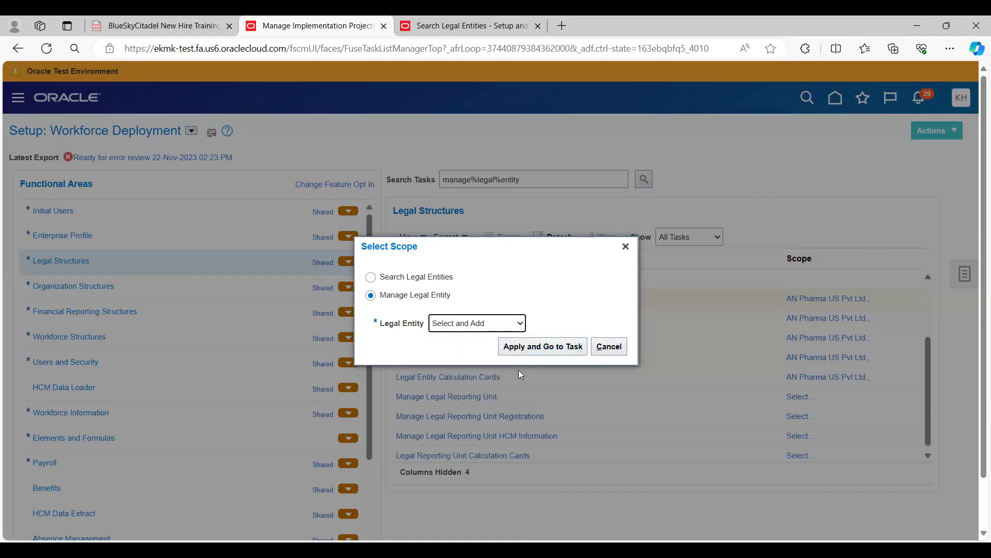
{"action": "left_click", "coordinate": [533, 349]}
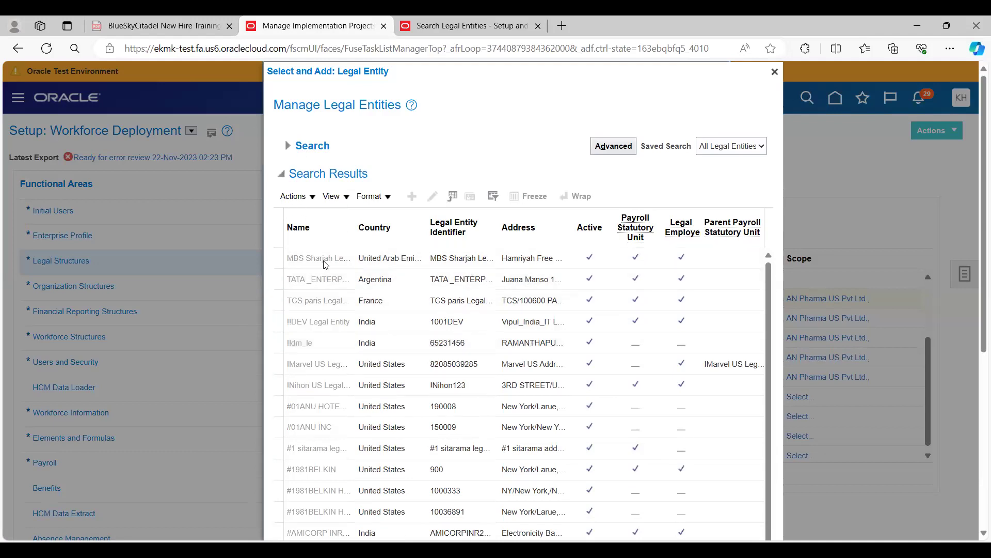
Find Elderberry LE by name, select it, and save the selection.
{"action": "left_click", "coordinate": [291, 147]}
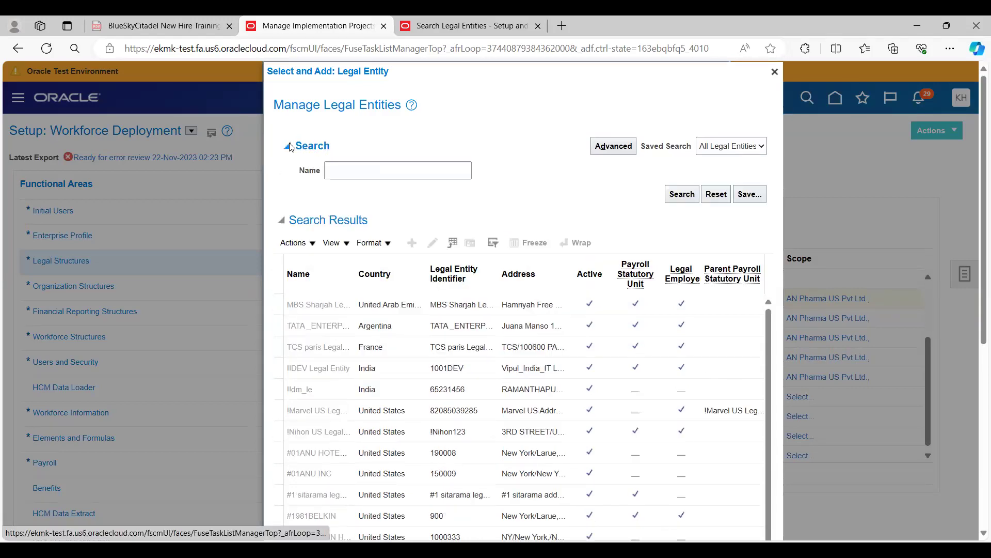
{"action": "left_click", "coordinate": [343, 169]}
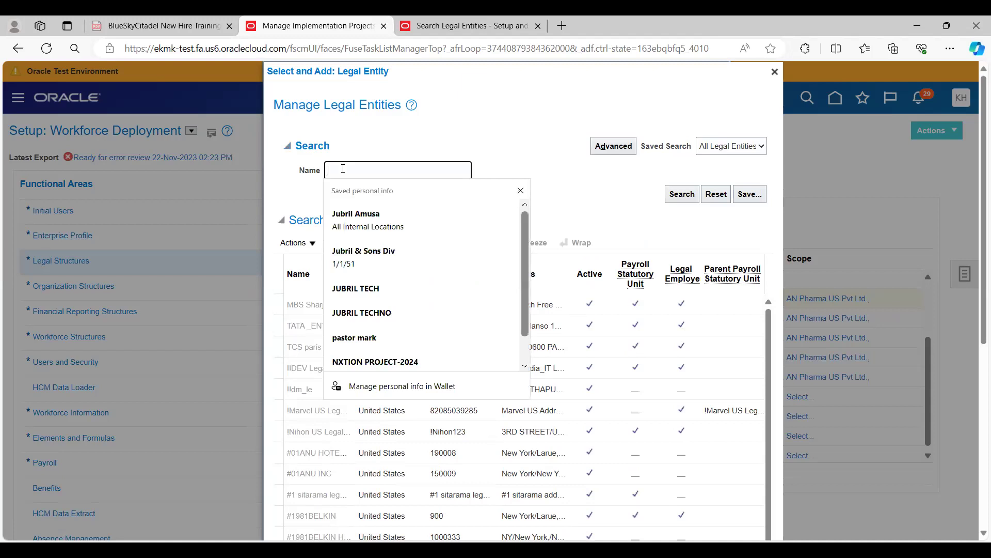
{"action": "type", "text": "Elderberyy"}
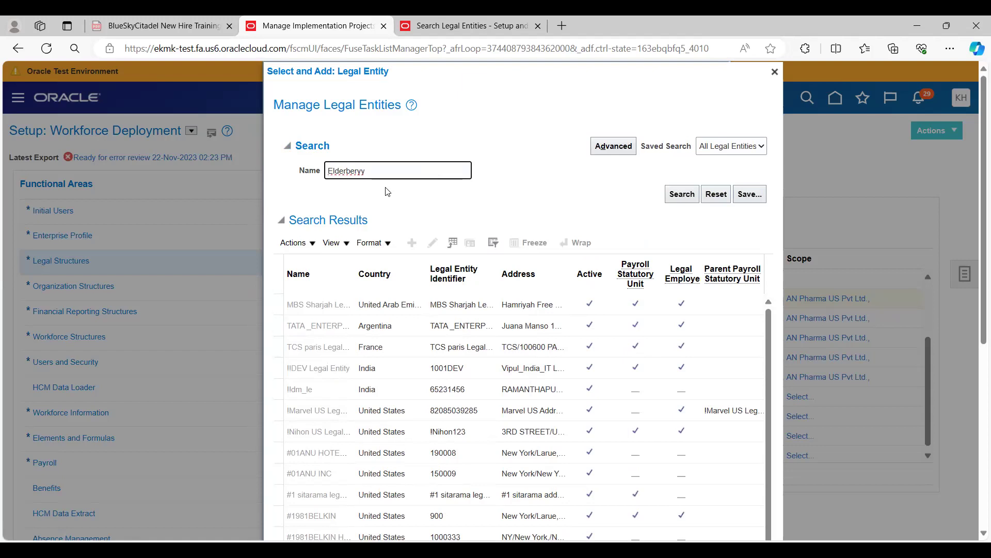
{"action": "key", "text": "BackSpace"}
{"action": "key", "text": "BackSpace"}
{"action": "type", "text": "ry"}
{"action": "key", "text": "Return"}
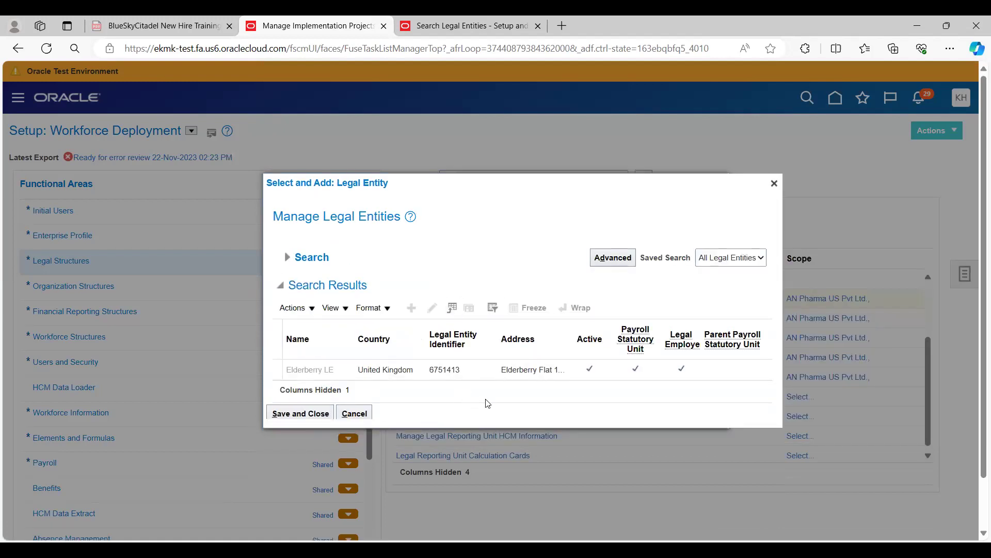
{"action": "left_click", "coordinate": [397, 371]}
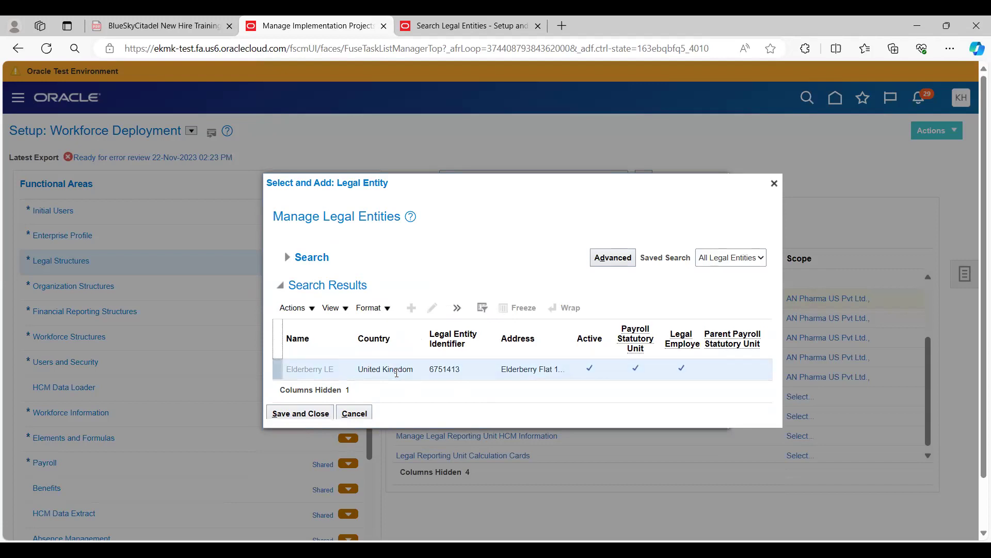
{"action": "left_click", "coordinate": [301, 414]}
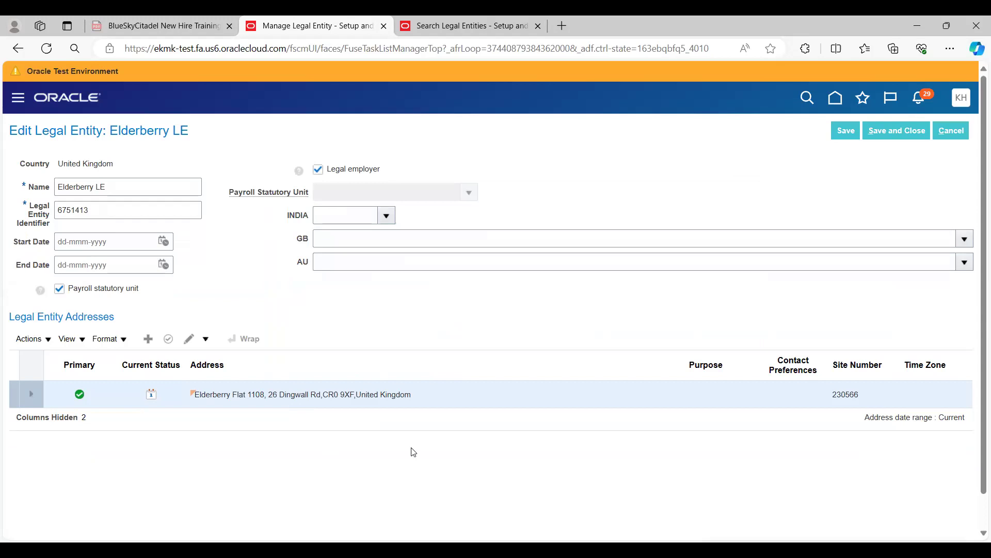
Save and close the Elderberry LE Edit Legal Entity page.
{"action": "left_click", "coordinate": [892, 133]}
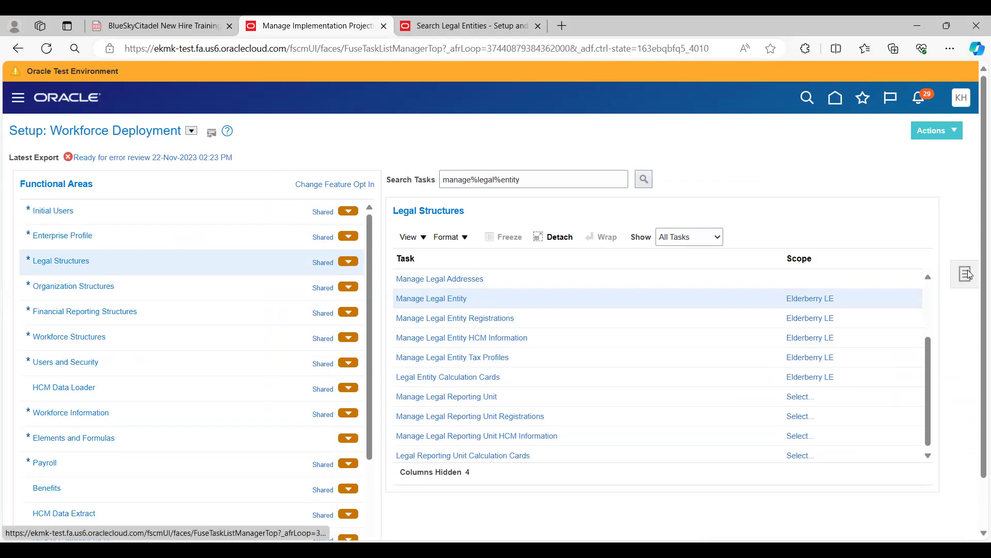
{"action": "left_click", "coordinate": [967, 273]}
{"action": "left_click", "coordinate": [720, 138]}
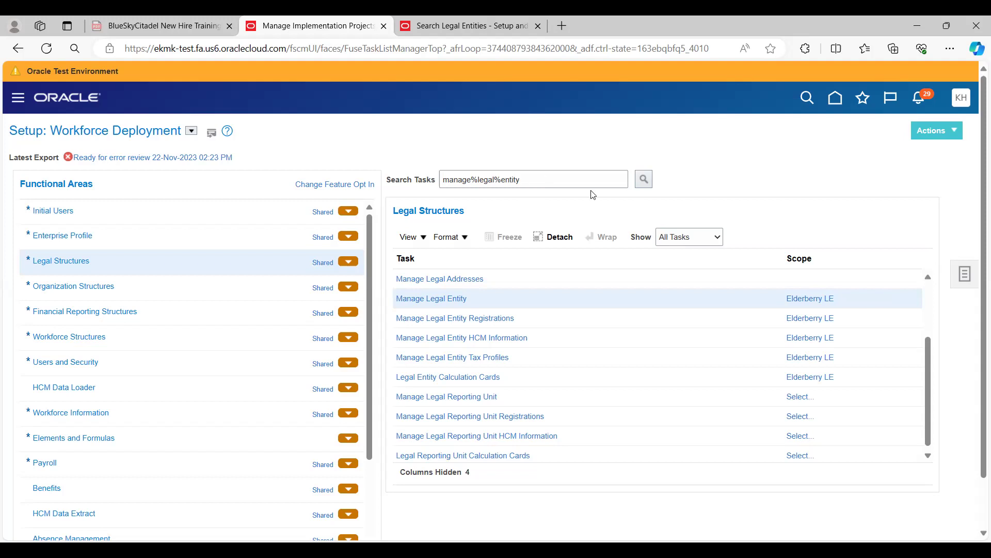
{"action": "left_click", "coordinate": [532, 179]}
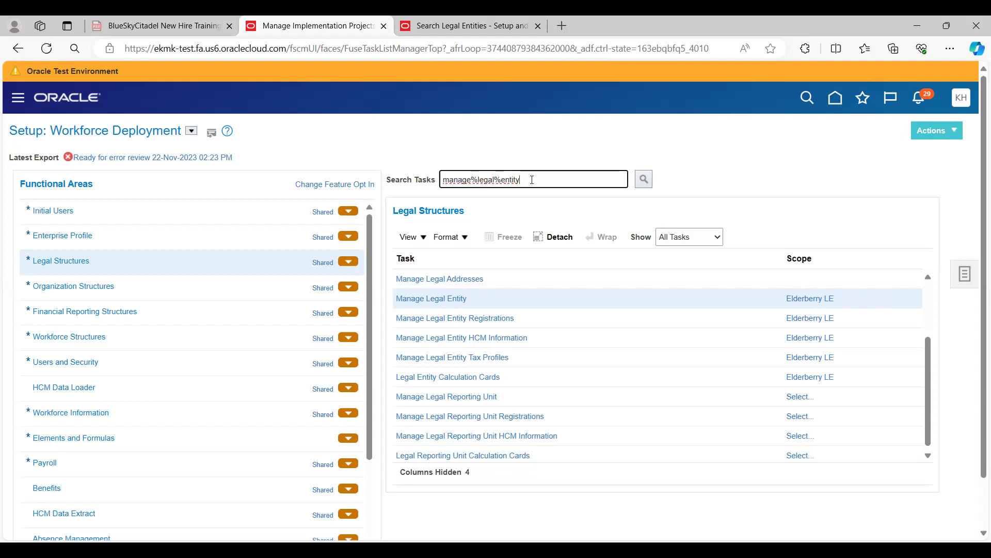
Narrow the task search to 'manage%legal%entity%hcm' and open the Elderberry LE scope for Manage Legal Entity HCM Information.
{"action": "type", "text": "%hcm"}
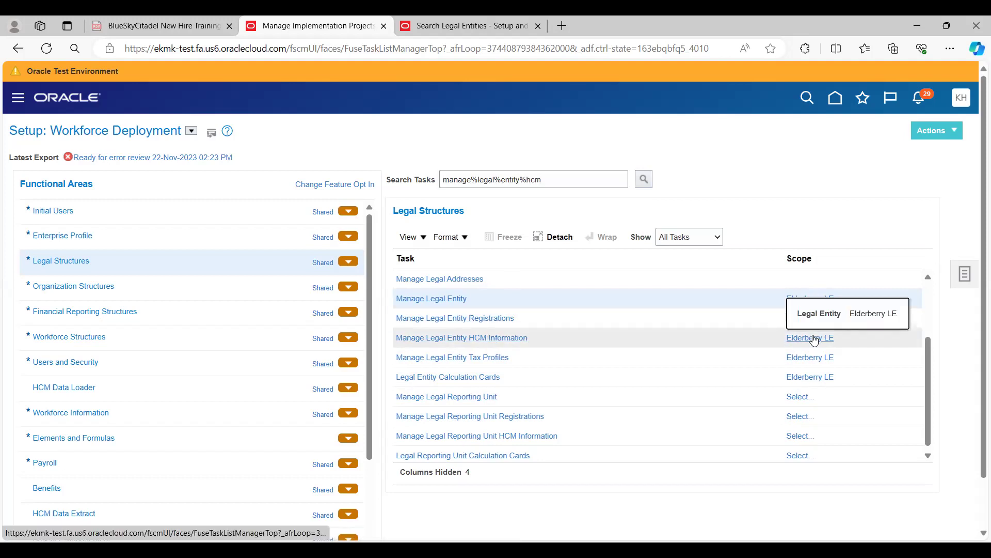
{"action": "left_click", "coordinate": [814, 338]}
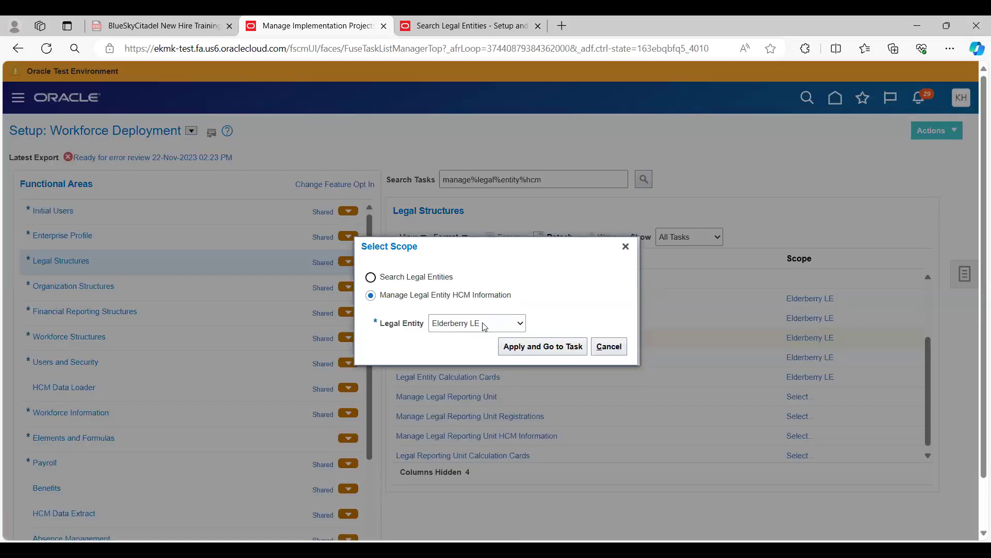
Choose Select and Add as the legal entity scope, then apply it and go to the task.
{"action": "left_click", "coordinate": [520, 325]}
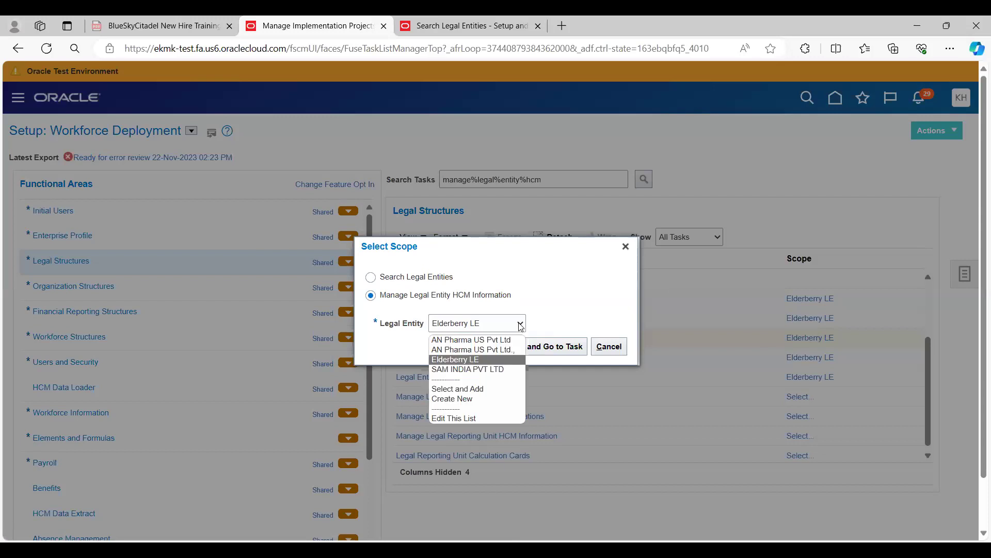
{"action": "left_click", "coordinate": [482, 392]}
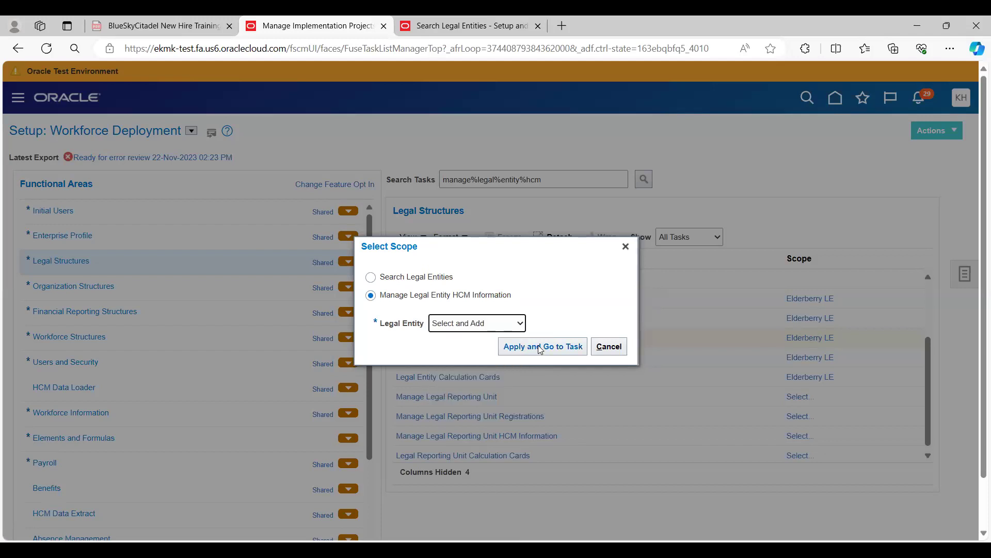
{"action": "left_click", "coordinate": [540, 349]}
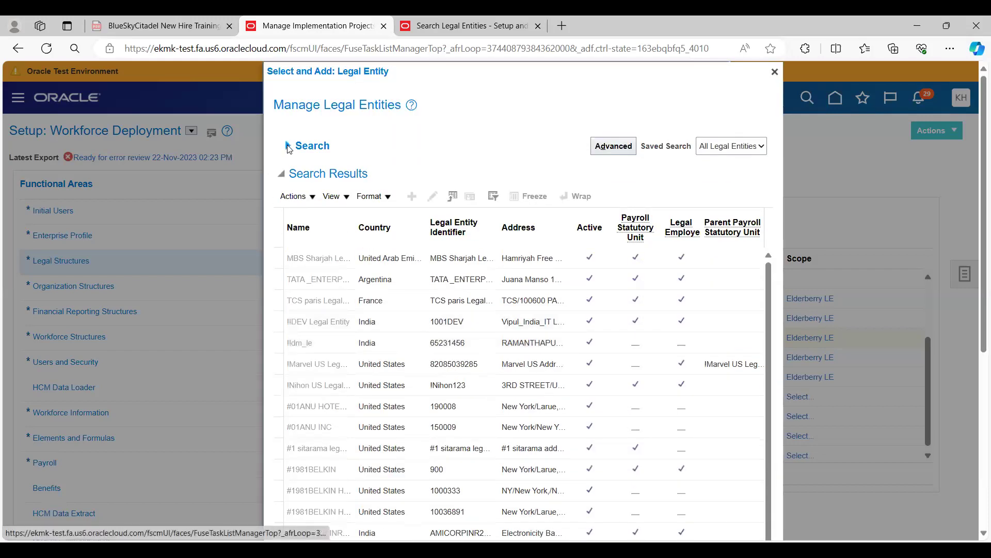
Search legal entities by name 'Elderberry', select Elderberry LE, and save and close.
{"action": "left_click", "coordinate": [288, 146]}
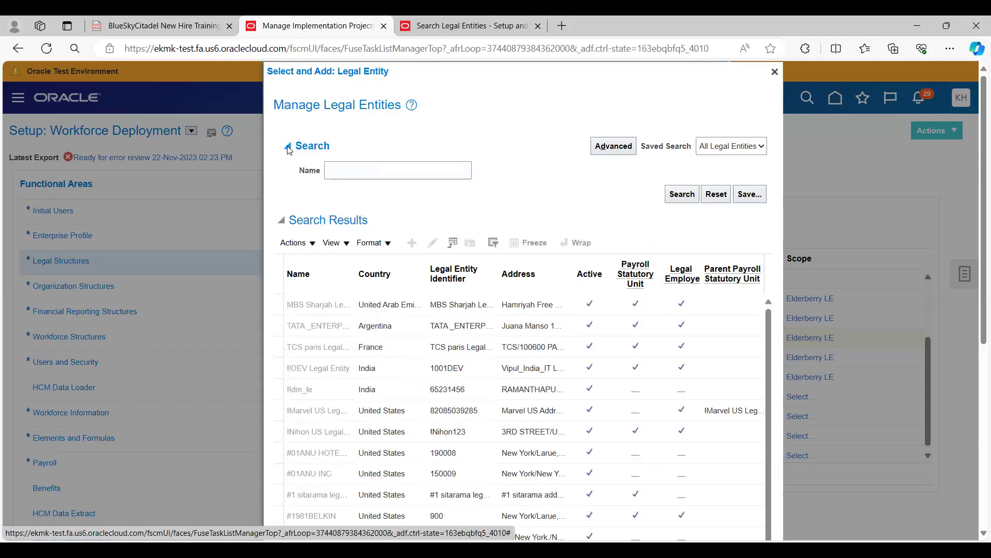
{"action": "left_click", "coordinate": [350, 171]}
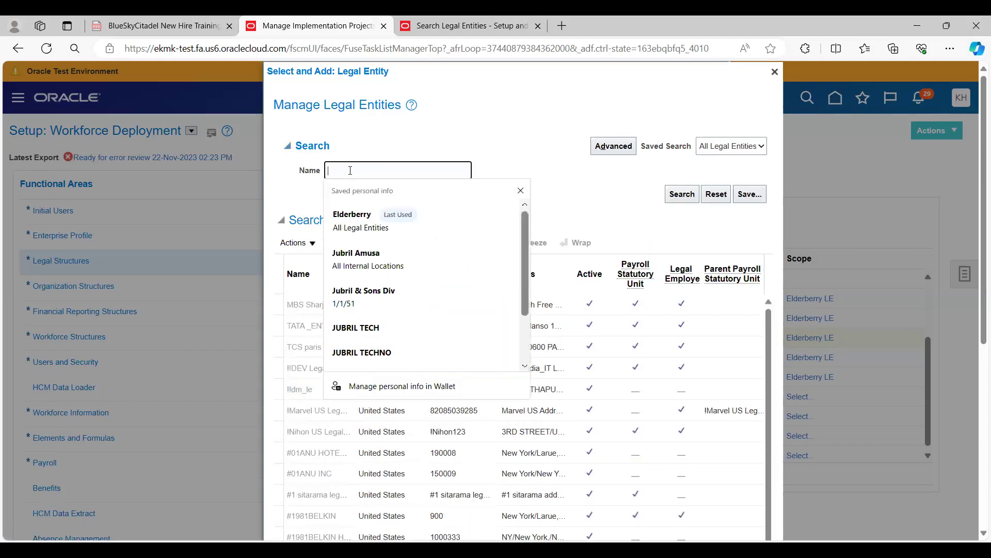
{"action": "type", "text": "El"}
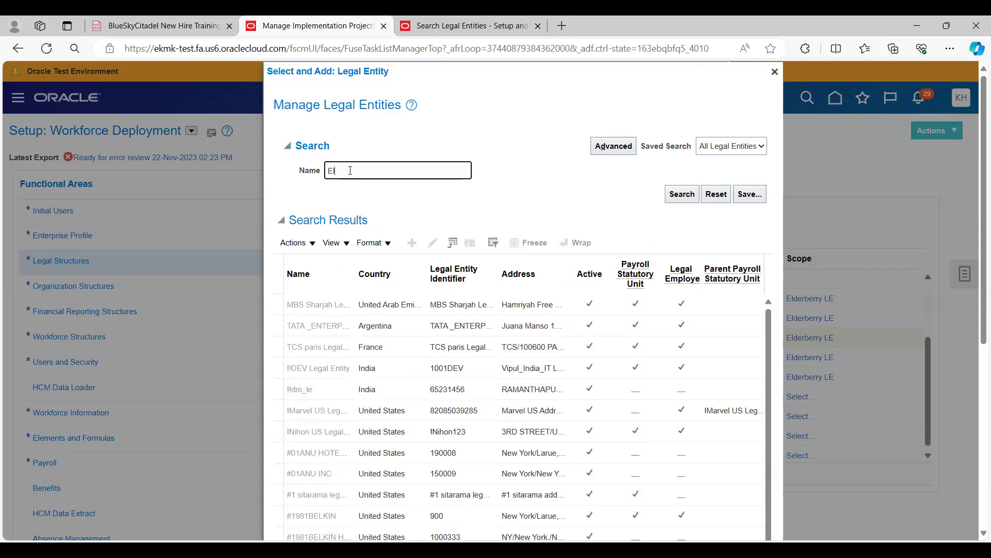
{"action": "type", "text": "derberry"}
{"action": "type", "text": "L"}
{"action": "key", "text": "BackSpace"}
{"action": "key", "text": "Return"}
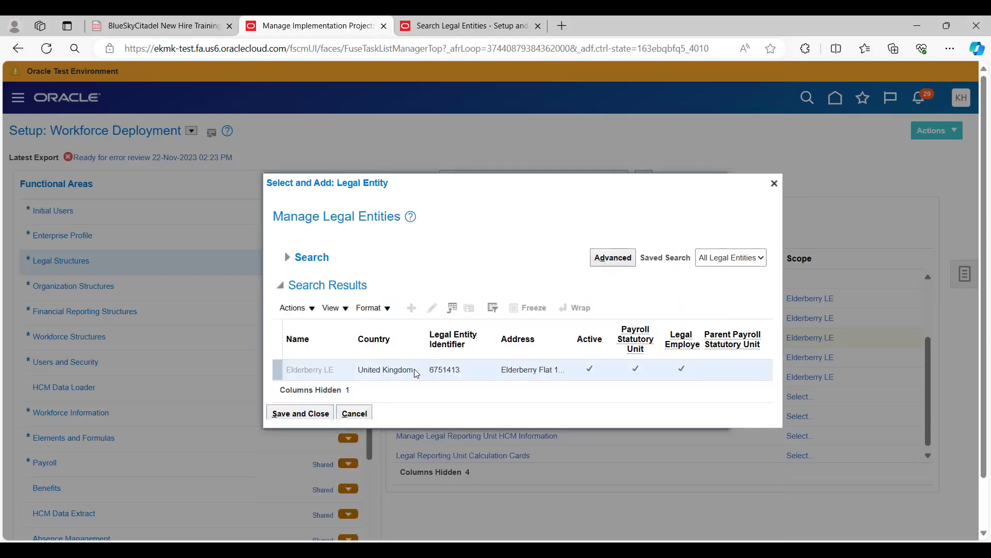
{"action": "left_click", "coordinate": [468, 371]}
{"action": "left_click", "coordinate": [287, 412]}
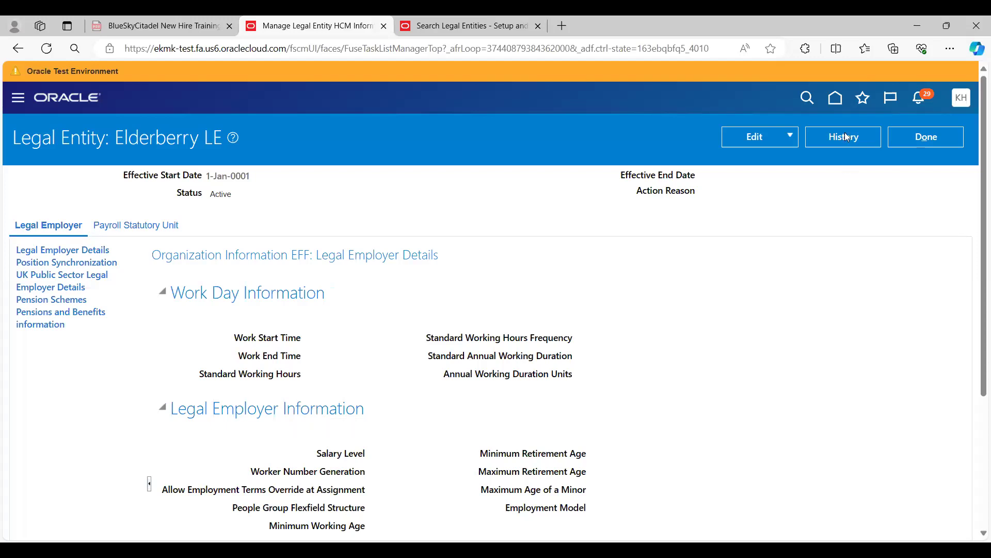
Open the Elderberry LE legal employer record in Correct mode.
{"action": "left_click", "coordinate": [794, 137]}
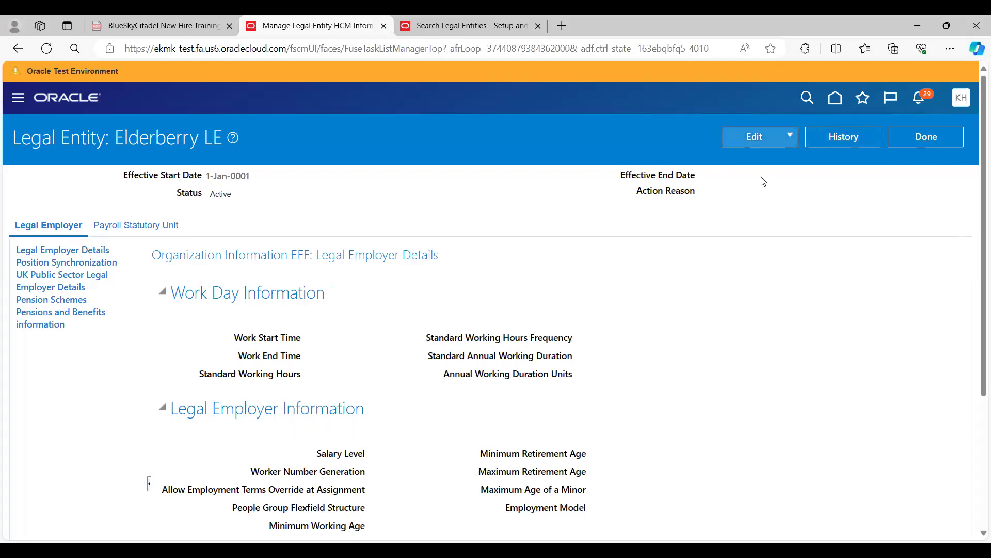
{"action": "left_click", "coordinate": [759, 177]}
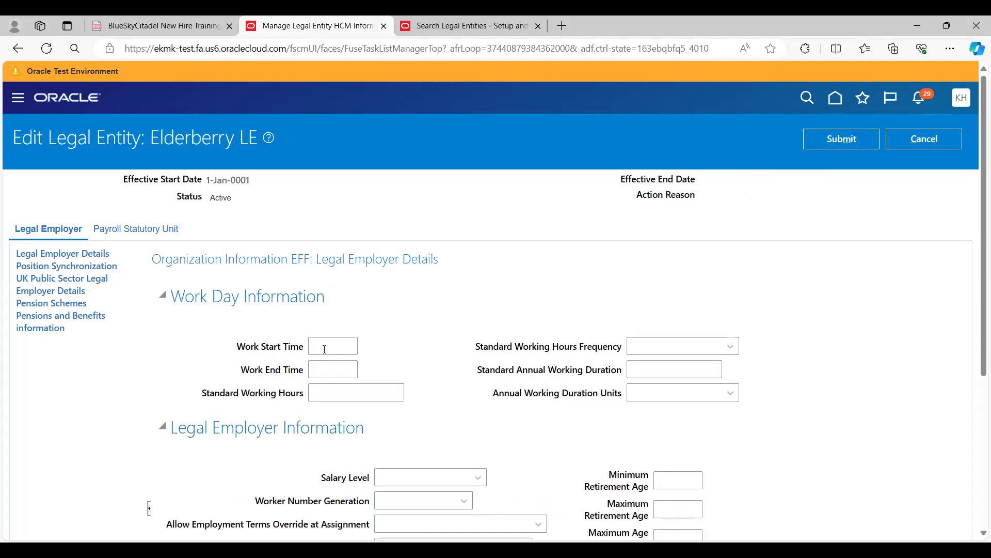
Replace the autofilled times with Work Start Time 09:00 and Work End Time 17:00.
{"action": "left_click", "coordinate": [325, 349]}
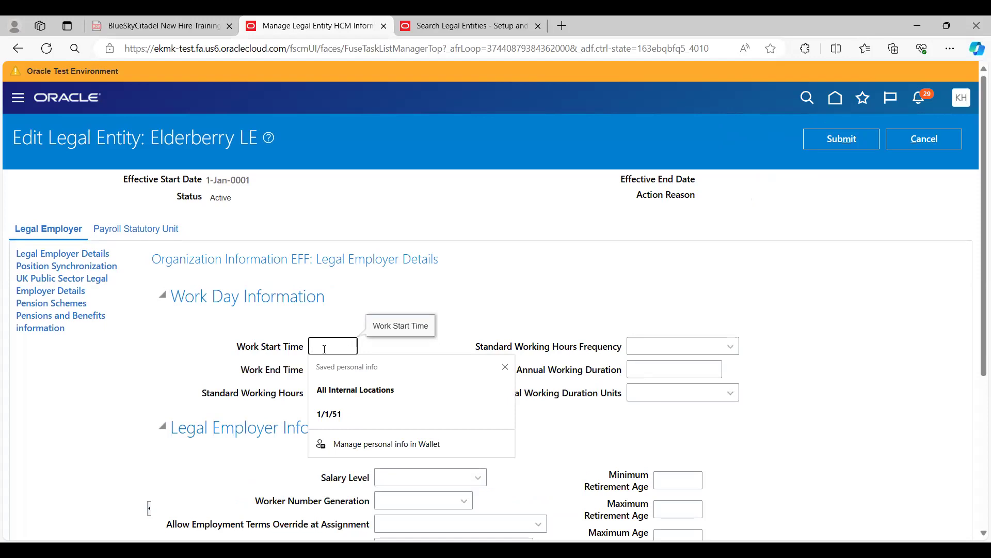
{"action": "left_click", "coordinate": [328, 414]}
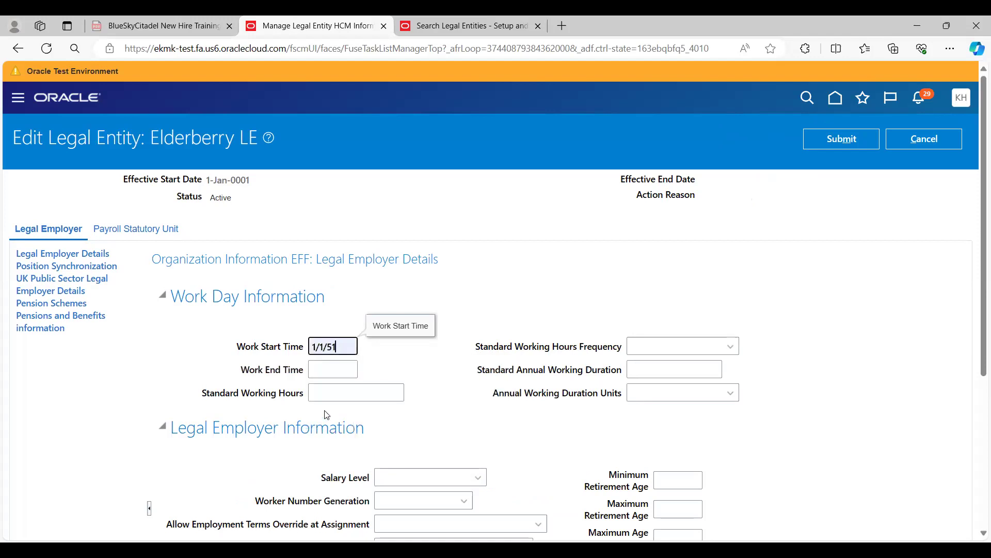
{"action": "left_click", "coordinate": [325, 371]}
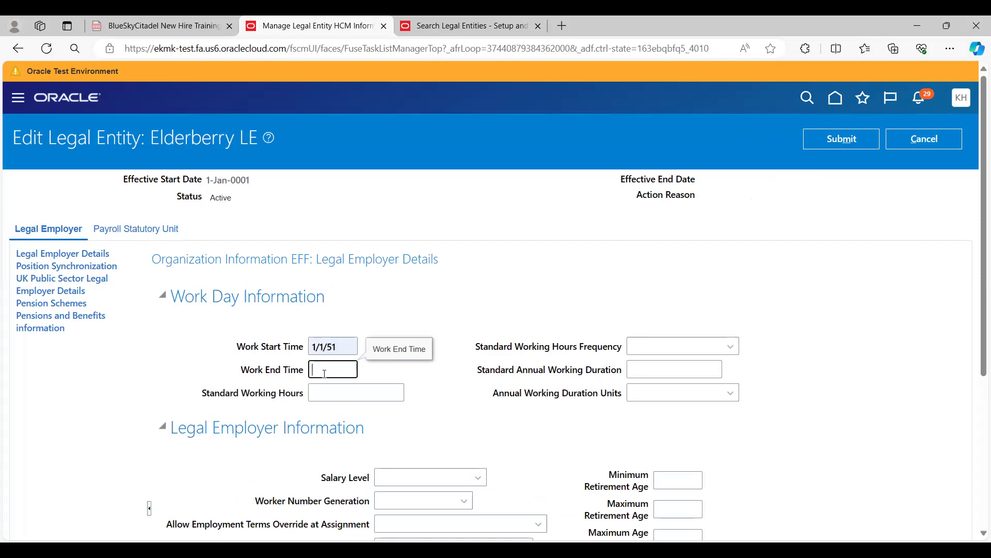
{"action": "left_click", "coordinate": [344, 341]}
{"action": "key", "text": "Escape"}
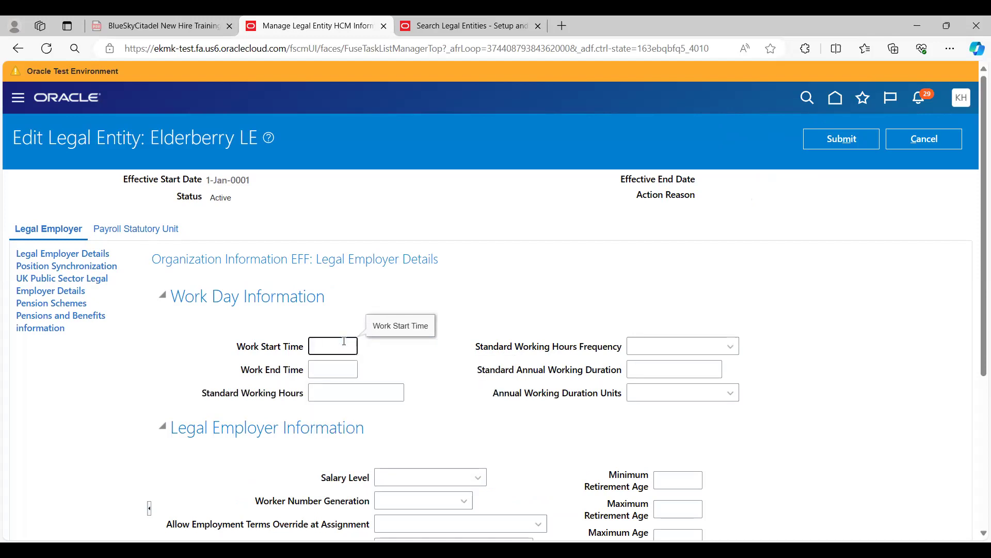
{"action": "type", "text": "09:00"}
{"action": "left_click", "coordinate": [325, 369]}
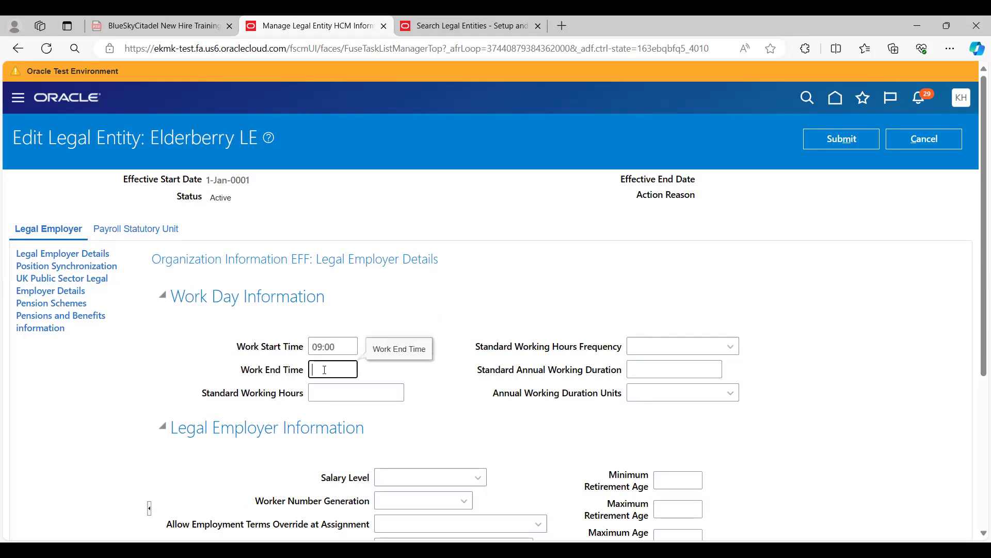
{"action": "type", "text": "17:00"}
Set Standard Working Hours to 40.
{"action": "left_click", "coordinate": [331, 394]}
{"action": "type", "text": "09:00"}
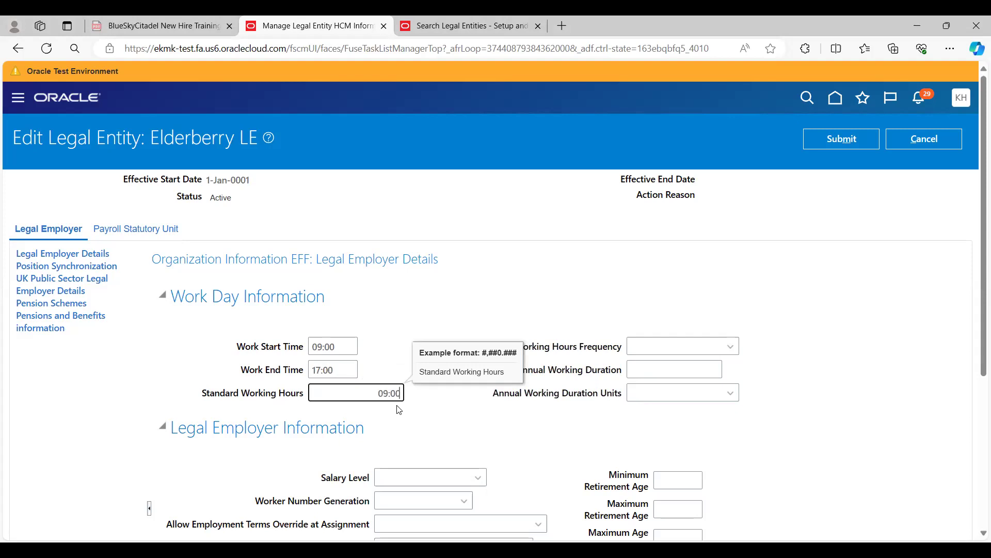
{"action": "key", "text": "BackSpace"}
{"action": "key", "text": "BackSpace"}
{"action": "key", "text": "BackSpace"}
{"action": "key", "text": "BackSpace"}
{"action": "key", "text": "BackSpace"}
{"action": "type", "text": "4"}
{"action": "type", "text": "0"}
Set Standard Working Hours Frequency to Weekly and Standard Annual Working Duration to 2000 Hours.
{"action": "scroll", "coordinate": [654, 351], "scroll_direction": "down", "scroll_amount": 3}
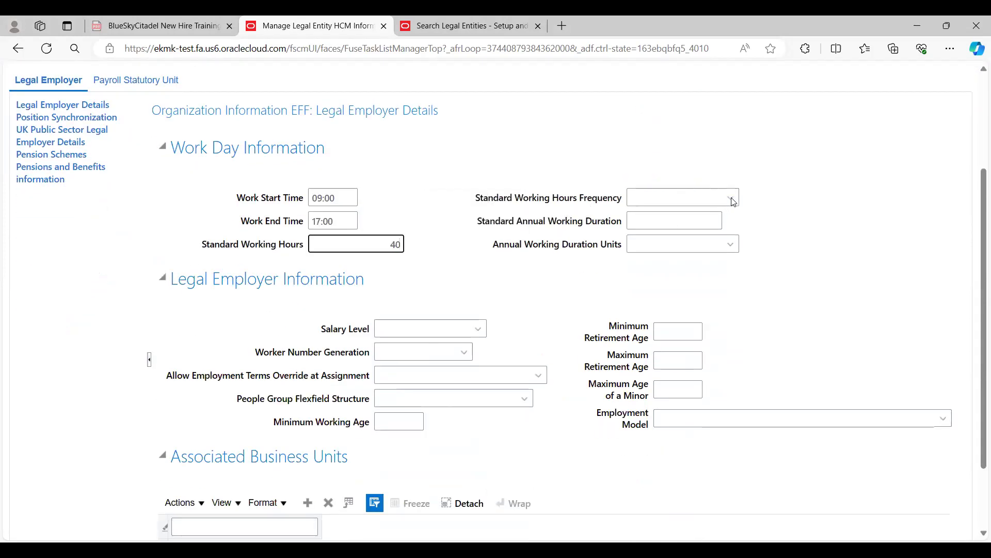
{"action": "left_click", "coordinate": [721, 198]}
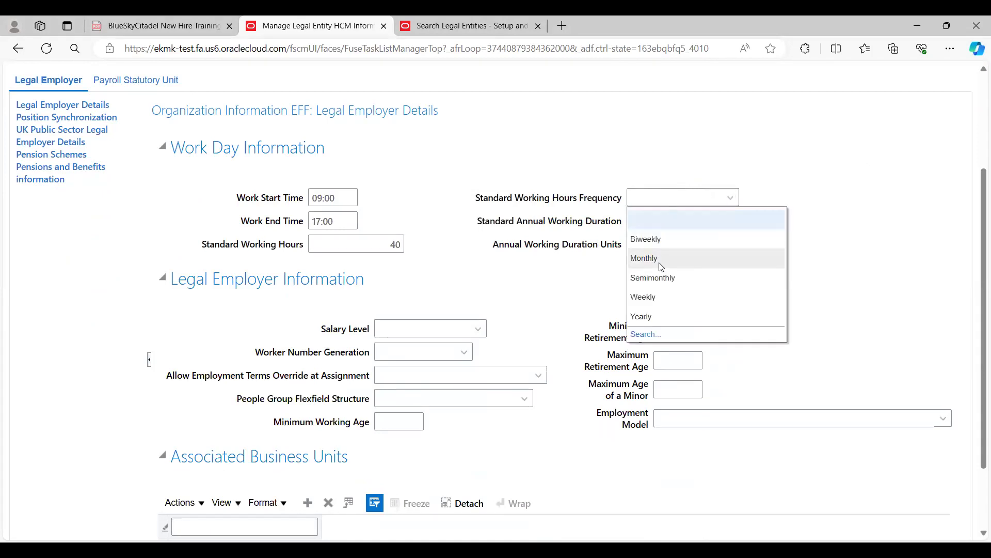
{"action": "left_click", "coordinate": [640, 299]}
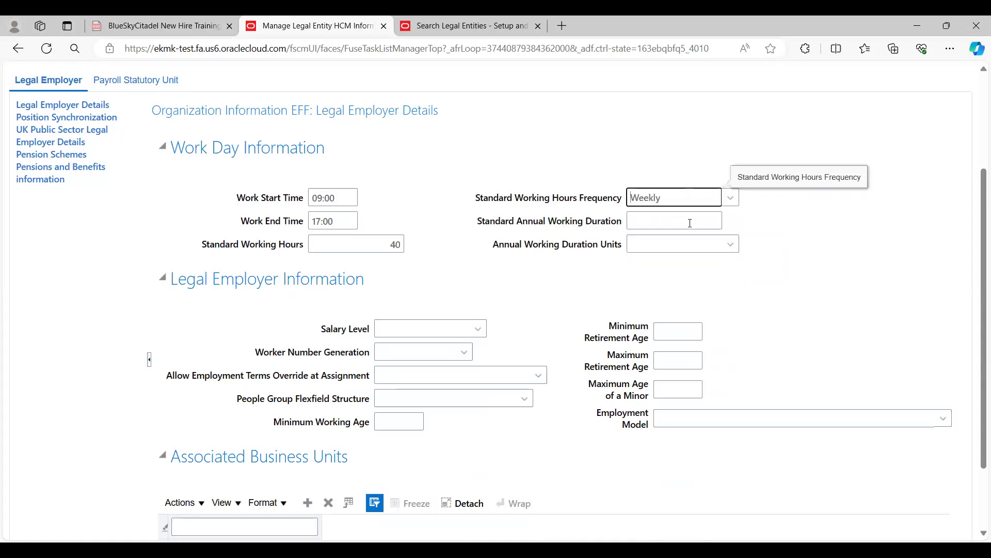
{"action": "left_click", "coordinate": [661, 222]}
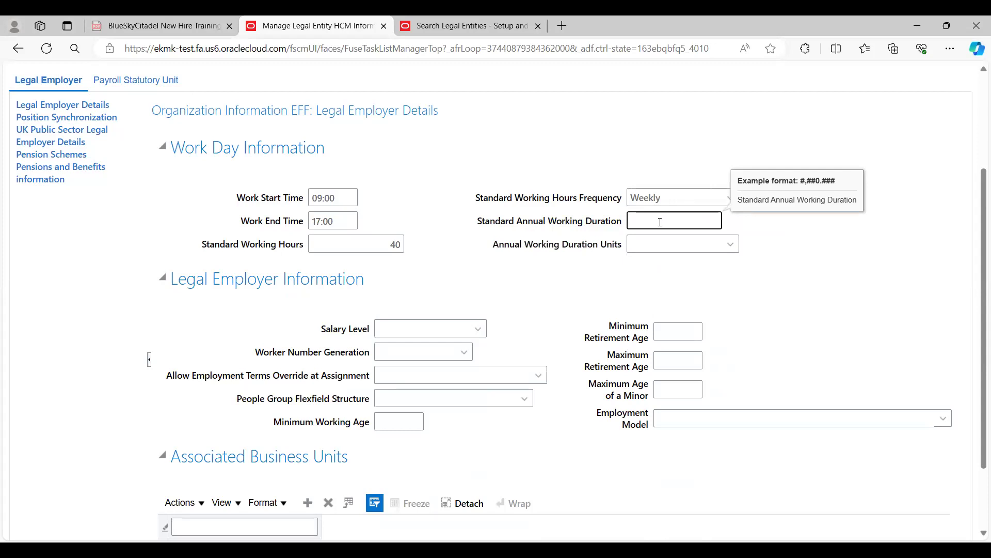
{"action": "type", "text": "2000"}
{"action": "left_click", "coordinate": [734, 247]}
{"action": "left_click", "coordinate": [733, 248]}
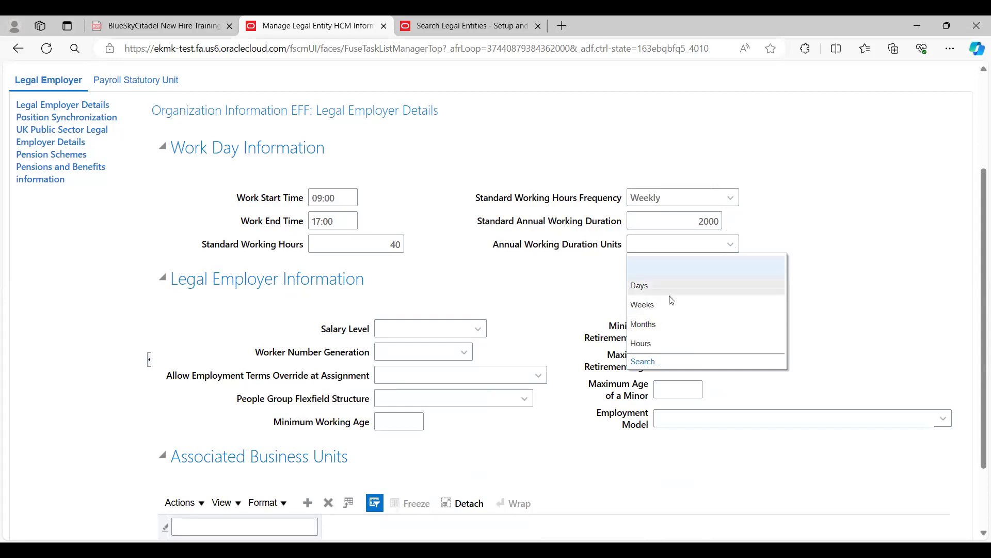
{"action": "left_click", "coordinate": [646, 344]}
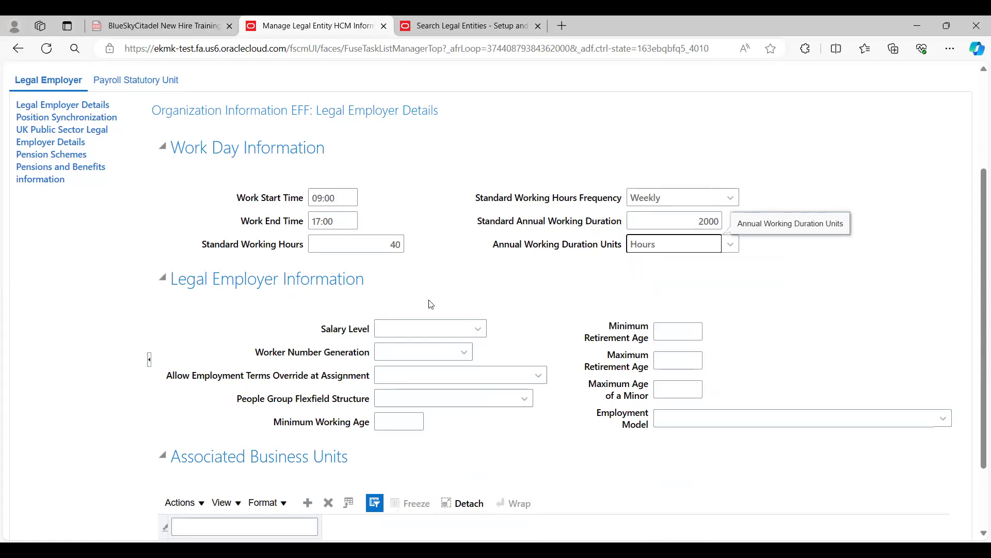
{"action": "scroll", "coordinate": [479, 294], "scroll_direction": "down", "scroll_amount": 1}
{"action": "scroll", "coordinate": [479, 294], "scroll_direction": "down", "scroll_amount": 2}
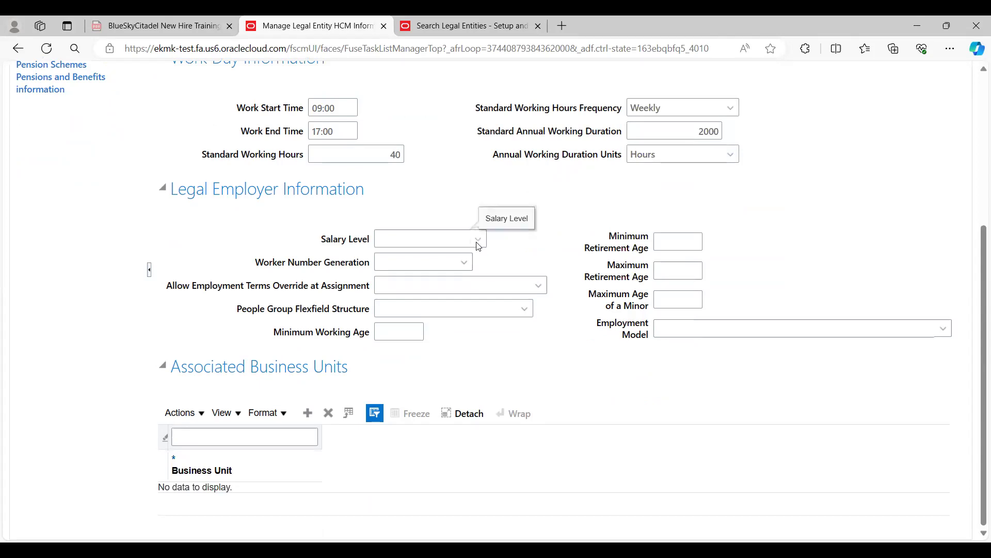
Set Salary Level to Assignment, Worker Number Generation to Not Used, and Employment Terms Override to No.
{"action": "left_click", "coordinate": [479, 246]}
{"action": "left_click", "coordinate": [414, 238]}
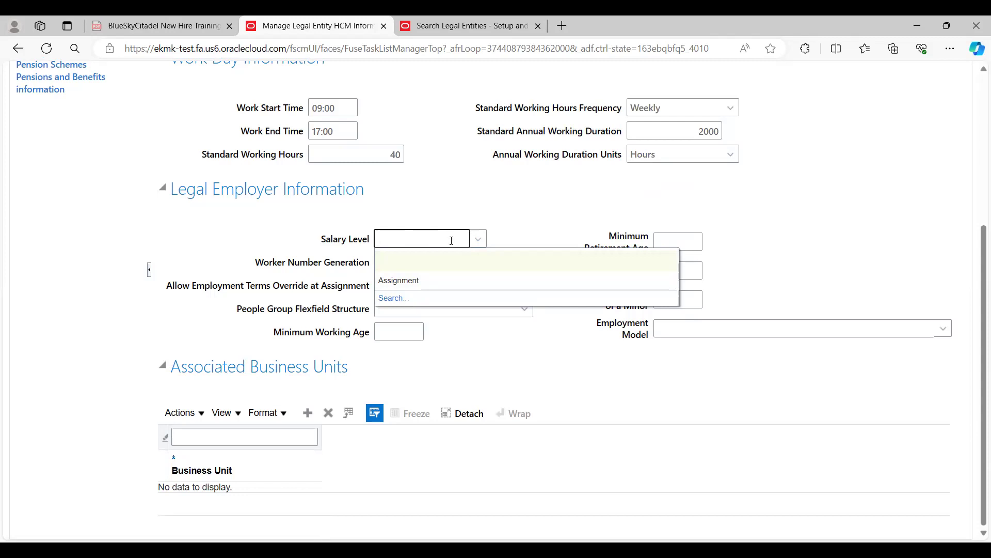
{"action": "left_click", "coordinate": [408, 281]}
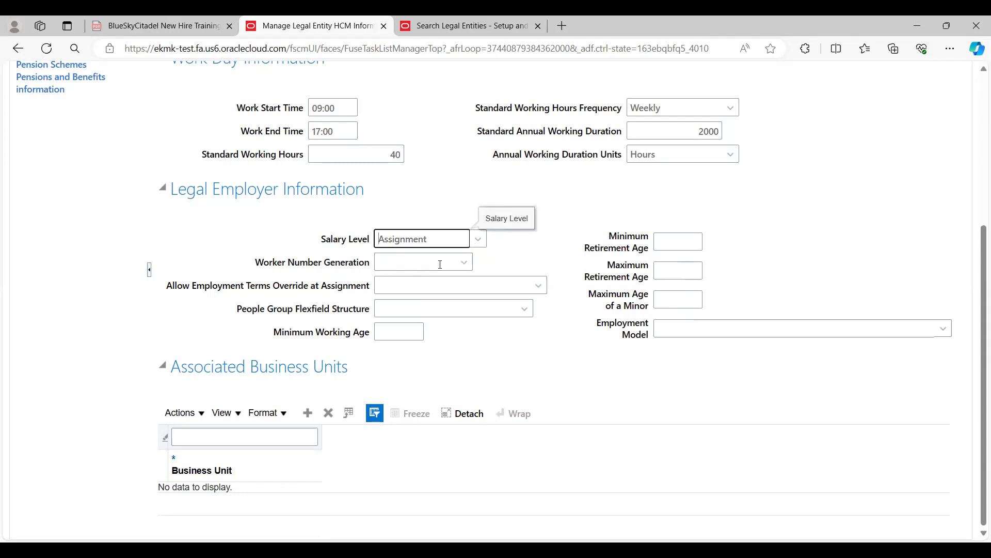
{"action": "left_click", "coordinate": [467, 264]}
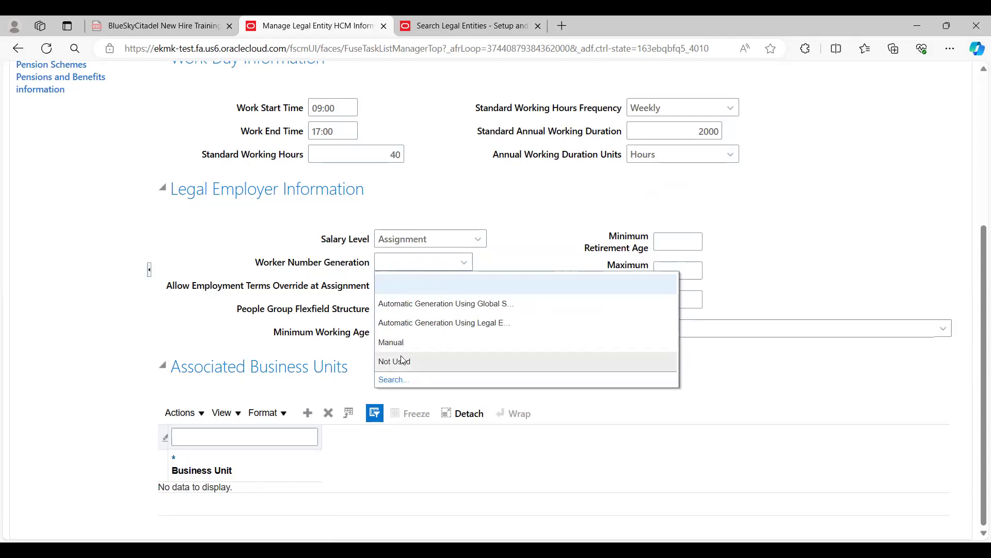
{"action": "left_click", "coordinate": [400, 361]}
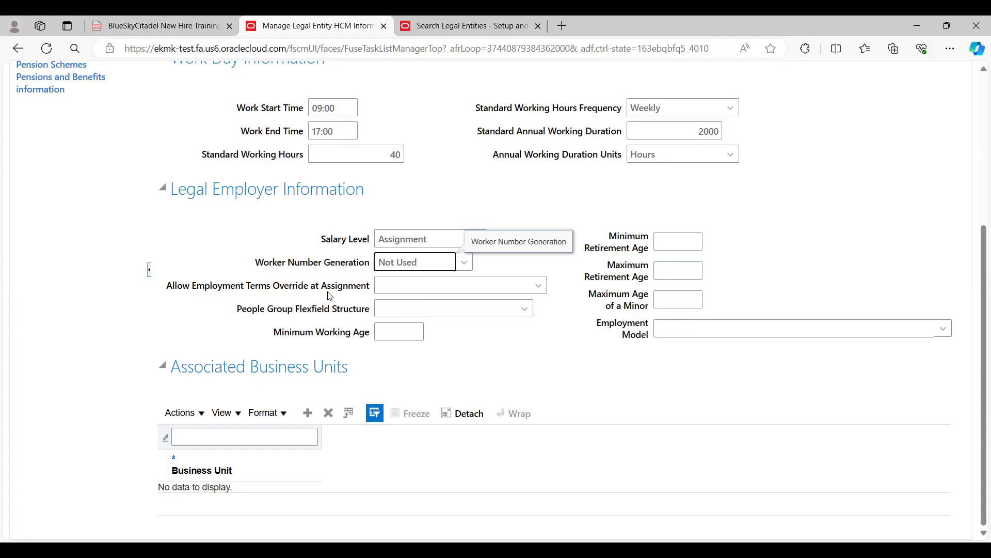
{"action": "left_click", "coordinate": [540, 286]}
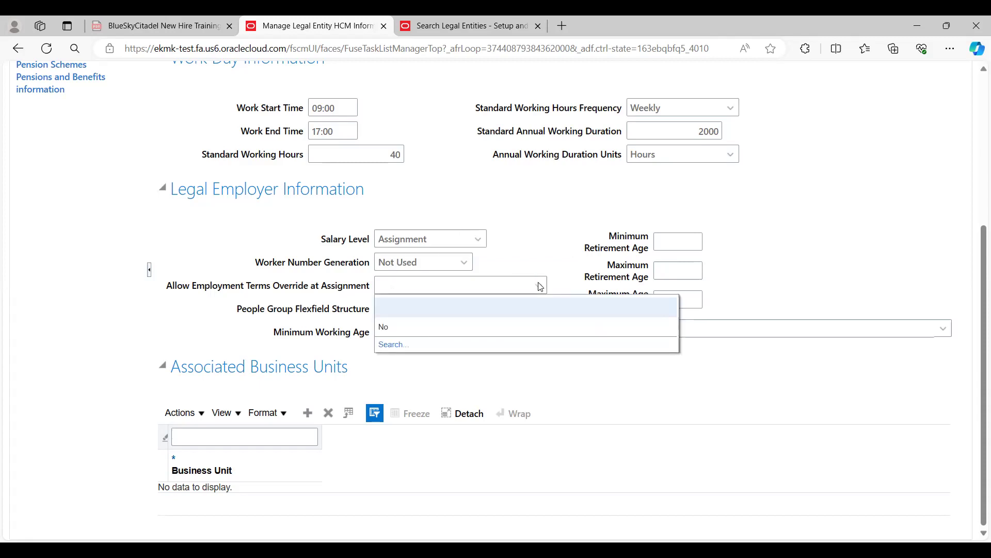
{"action": "left_click", "coordinate": [394, 331]}
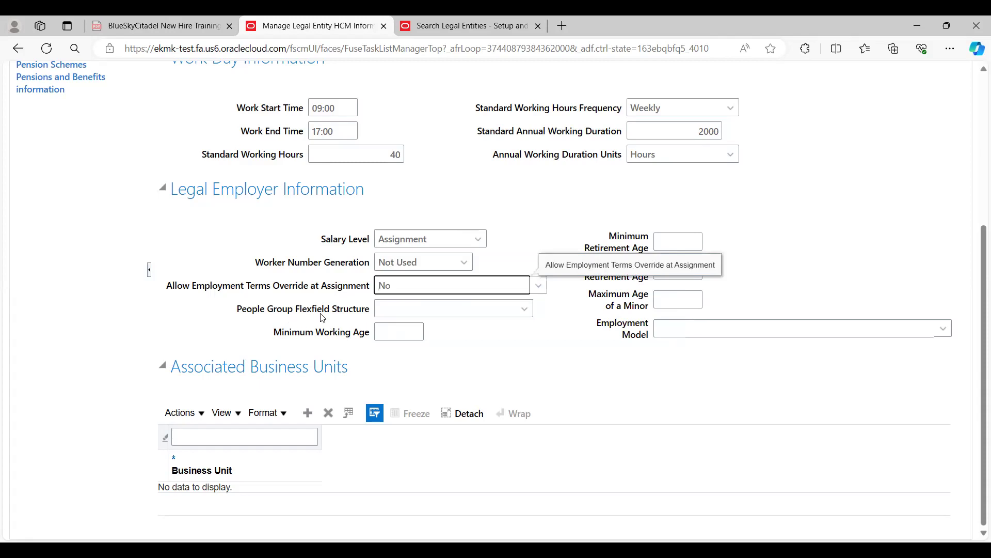
{"action": "left_click", "coordinate": [526, 311]}
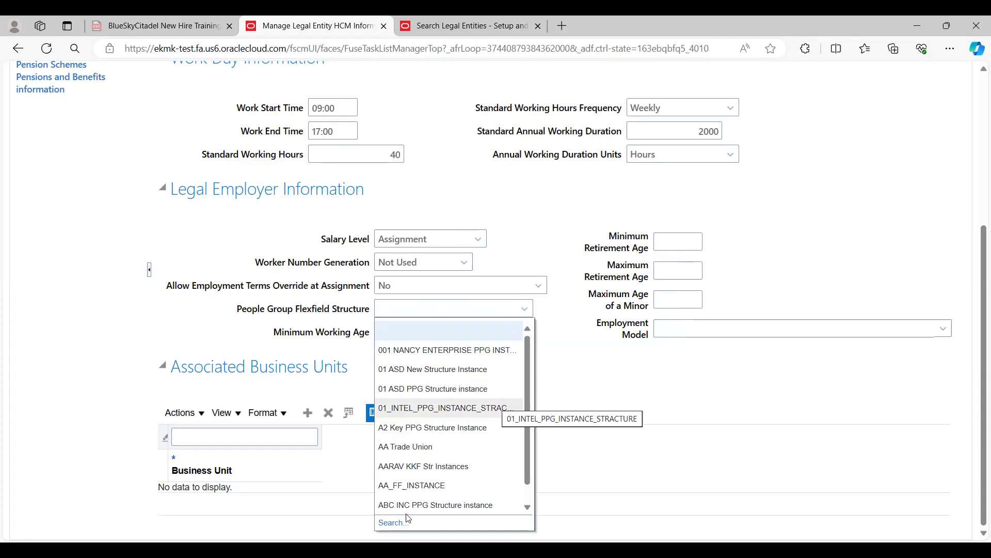
Search people group structures for 'people' and choose People Group Flexfield.
{"action": "left_click", "coordinate": [390, 523]}
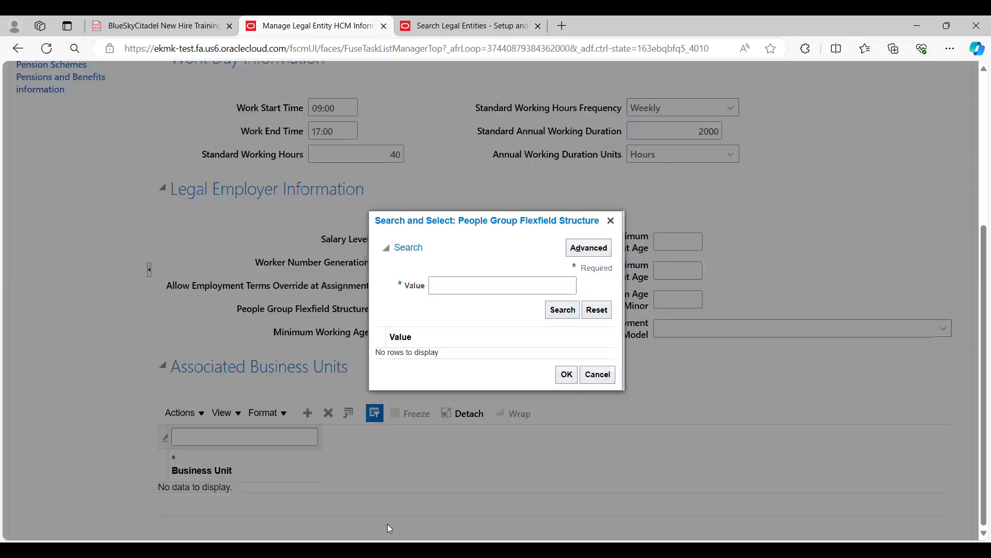
{"action": "left_click", "coordinate": [448, 288]}
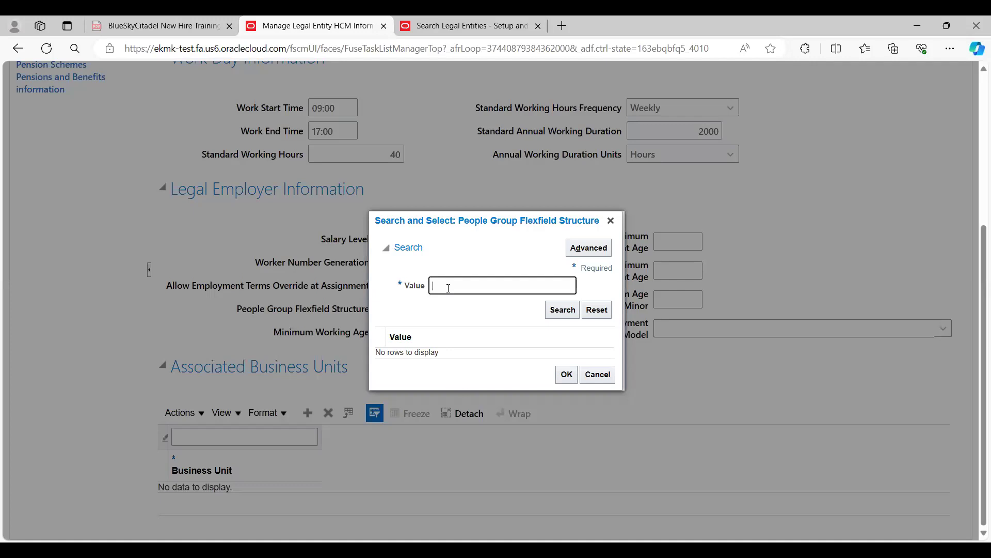
{"action": "type", "text": "people"}
{"action": "left_click", "coordinate": [560, 313]}
{"action": "left_click", "coordinate": [399, 347]}
{"action": "left_click", "coordinate": [438, 351]}
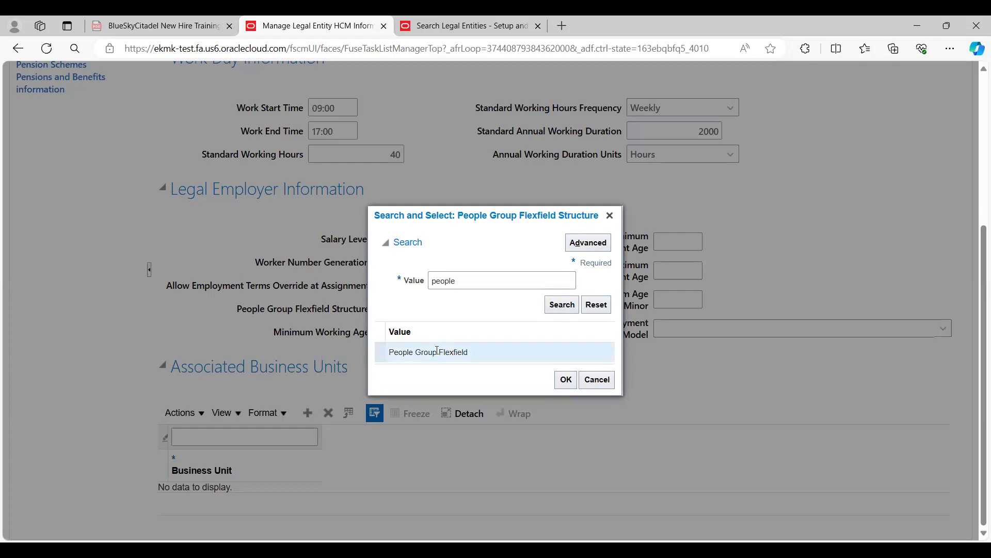
{"action": "left_click", "coordinate": [568, 381]}
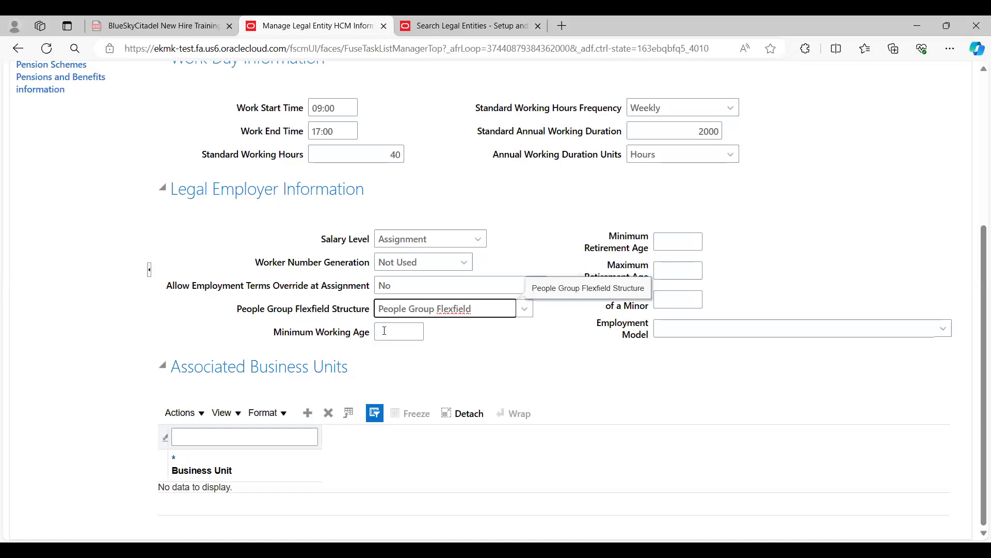
Enter 16 as the Minimum Working Age.
{"action": "left_click", "coordinate": [384, 330]}
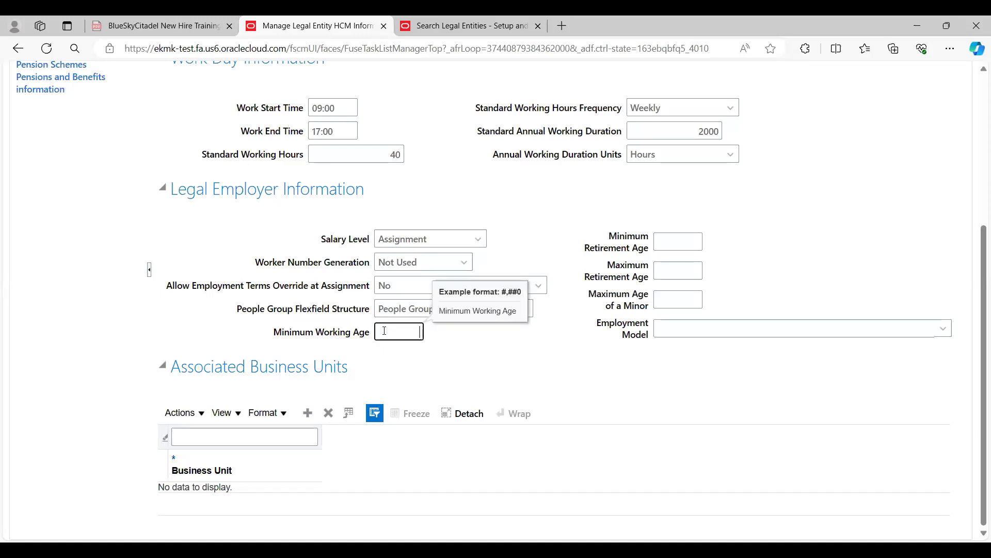
{"action": "type", "text": "16"}
{"action": "left_click", "coordinate": [492, 390]}
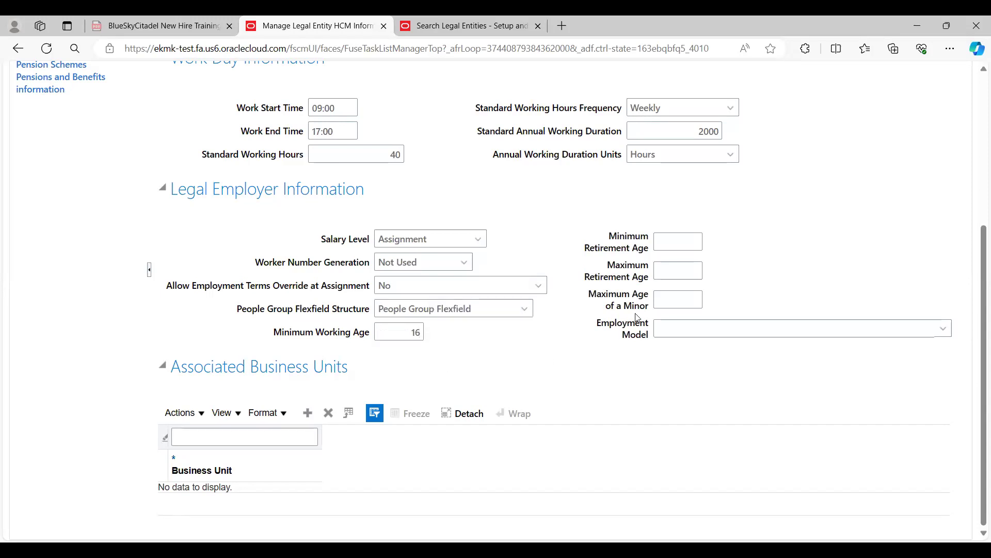
Enter Minimum Retirement Age 55 and Maximum Retirement Age 60.
{"action": "left_click", "coordinate": [666, 238]}
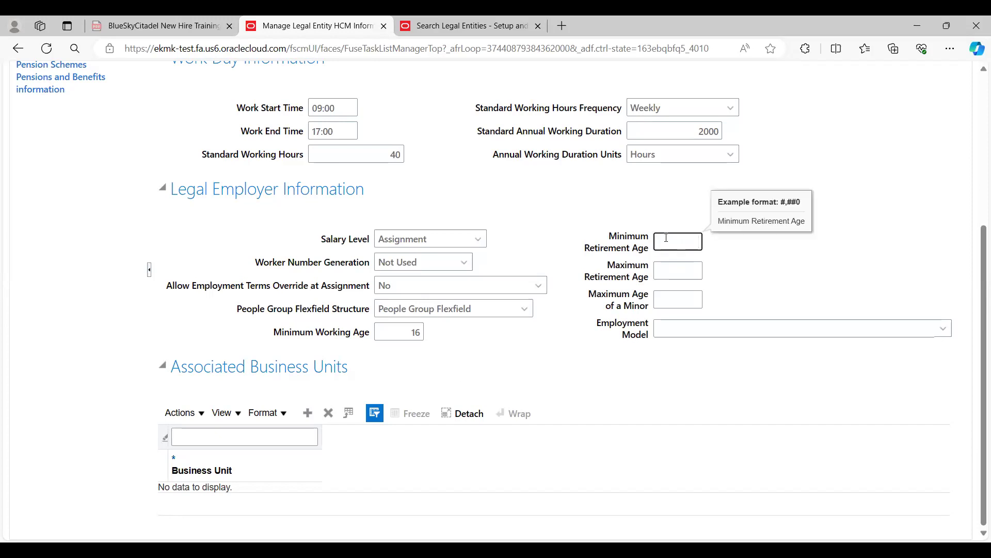
{"action": "type", "text": "55"}
{"action": "key", "text": "BackSpace"}
{"action": "key", "text": "BackSpace"}
{"action": "type", "text": "60"}
{"action": "left_click", "coordinate": [677, 274]}
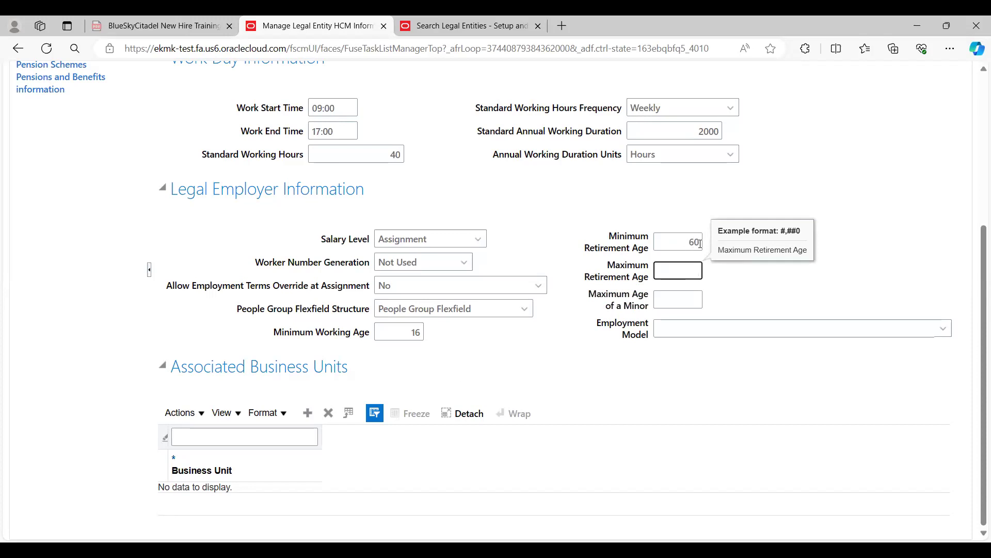
{"action": "left_click", "coordinate": [700, 243]}
{"action": "key", "text": "BackSpace"}
{"action": "key", "text": "BackSpace"}
{"action": "type", "text": "55"}
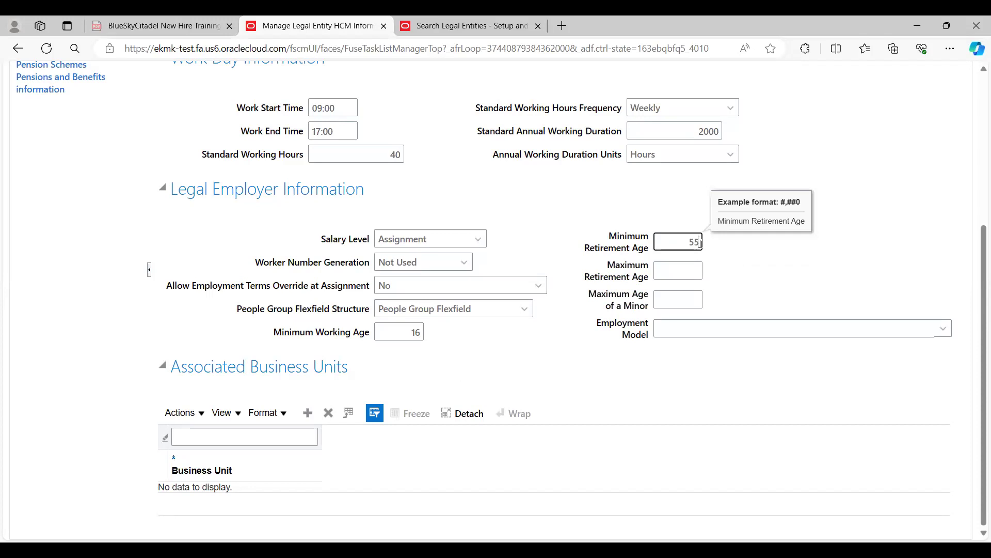
{"action": "left_click", "coordinate": [686, 269]}
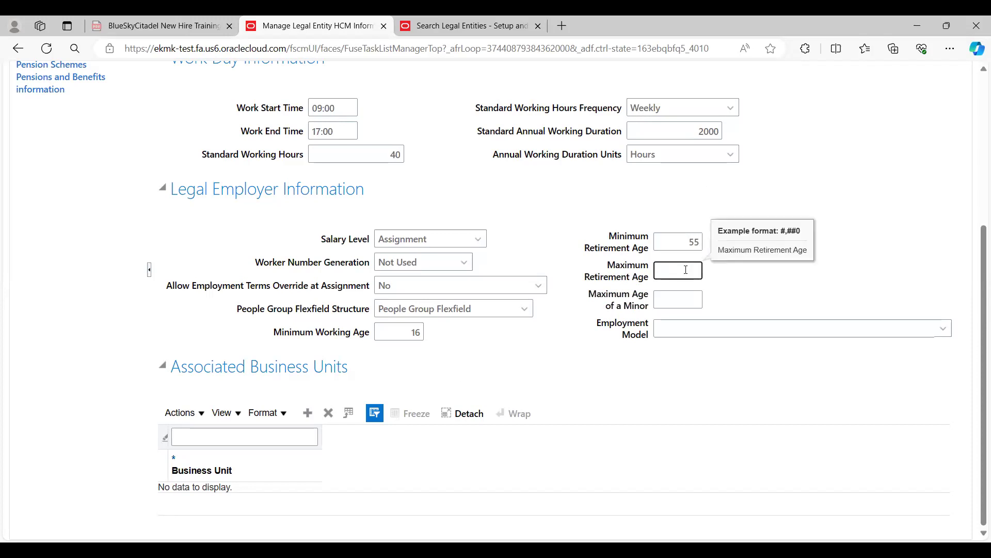
{"action": "type", "text": "60"}
{"action": "left_click", "coordinate": [674, 306]}
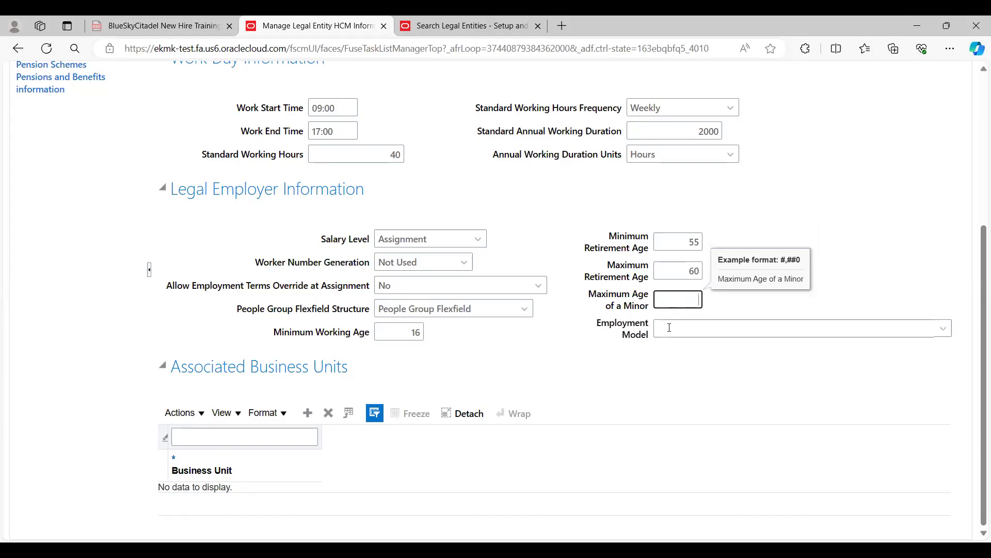
{"action": "left_click", "coordinate": [945, 332]}
{"action": "left_click", "coordinate": [867, 257]}
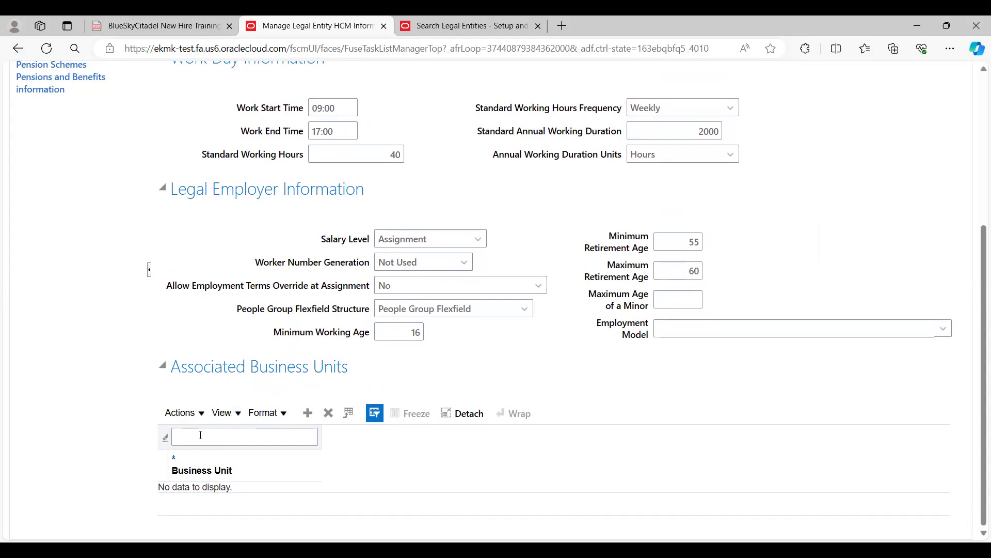
{"action": "scroll", "coordinate": [666, 378], "scroll_direction": "up", "scroll_amount": 3}
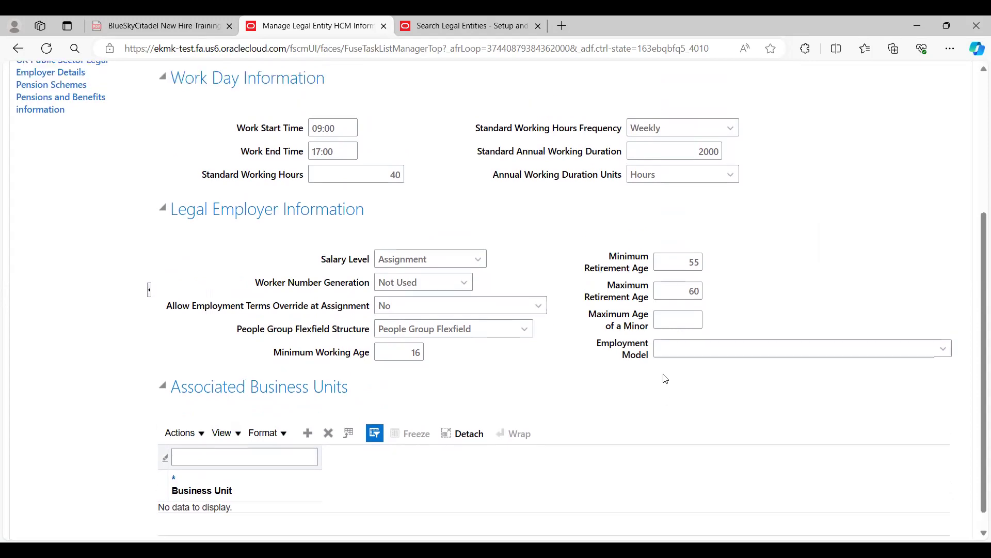
{"action": "scroll", "coordinate": [813, 340], "scroll_direction": "up", "scroll_amount": 1}
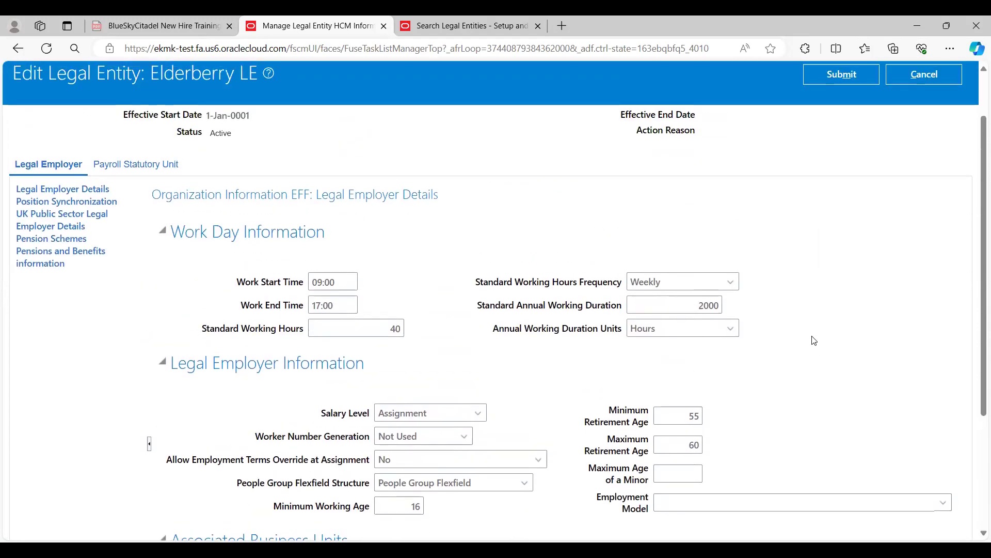
{"action": "scroll", "coordinate": [814, 341], "scroll_direction": "down", "scroll_amount": 1}
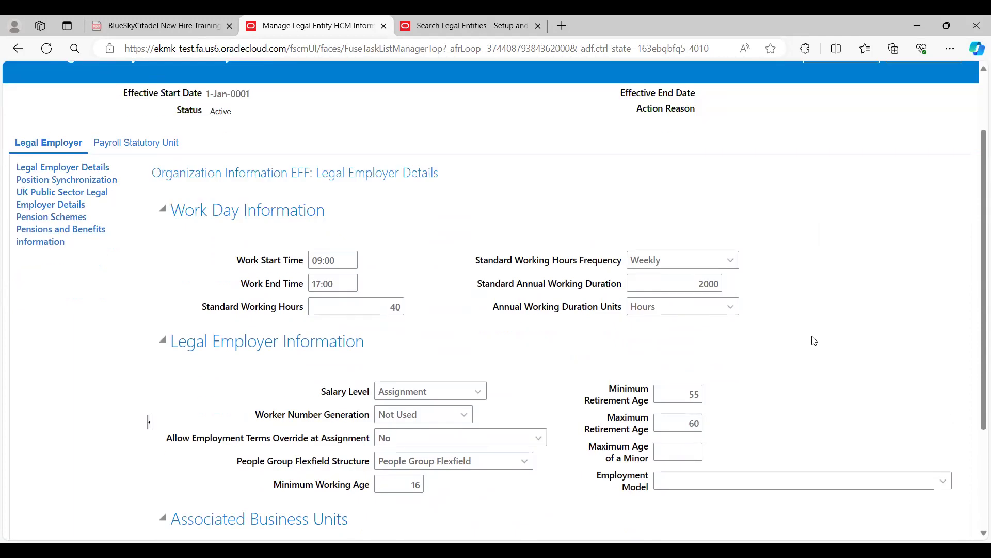
{"action": "scroll", "coordinate": [815, 341], "scroll_direction": "down", "scroll_amount": 1}
{"action": "scroll", "coordinate": [814, 341], "scroll_direction": "up", "scroll_amount": 2}
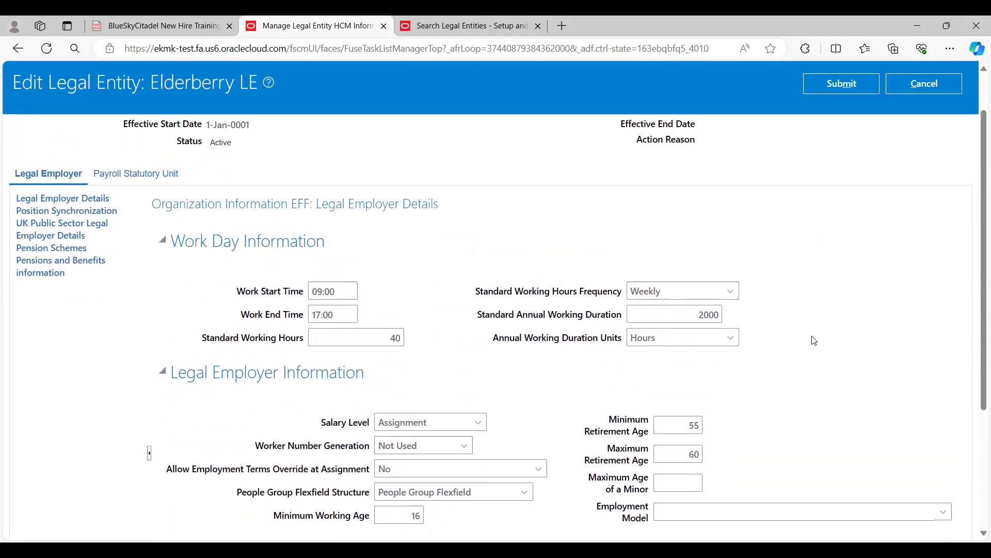
{"action": "scroll", "coordinate": [814, 341], "scroll_direction": "down", "scroll_amount": 1}
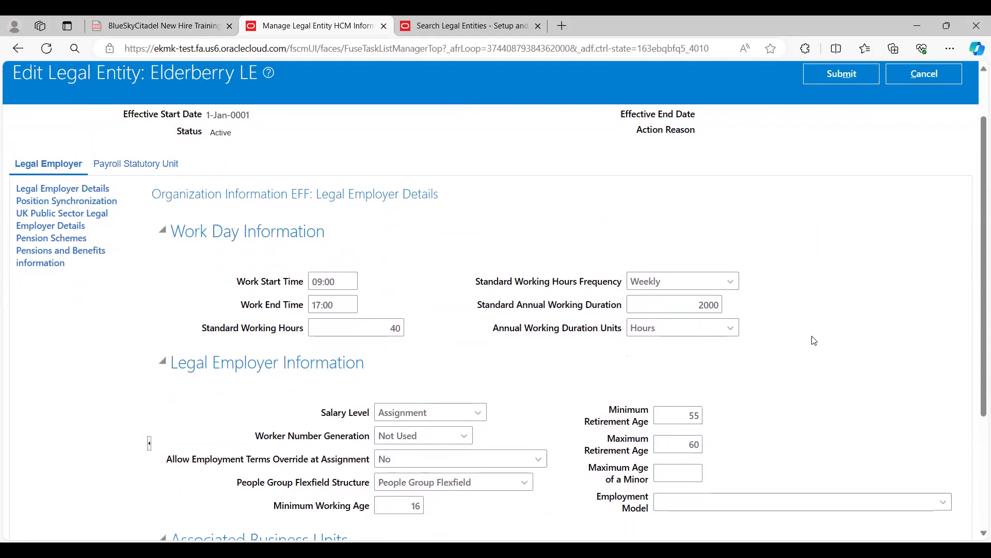
{"action": "scroll", "coordinate": [815, 340], "scroll_direction": "down", "scroll_amount": 3}
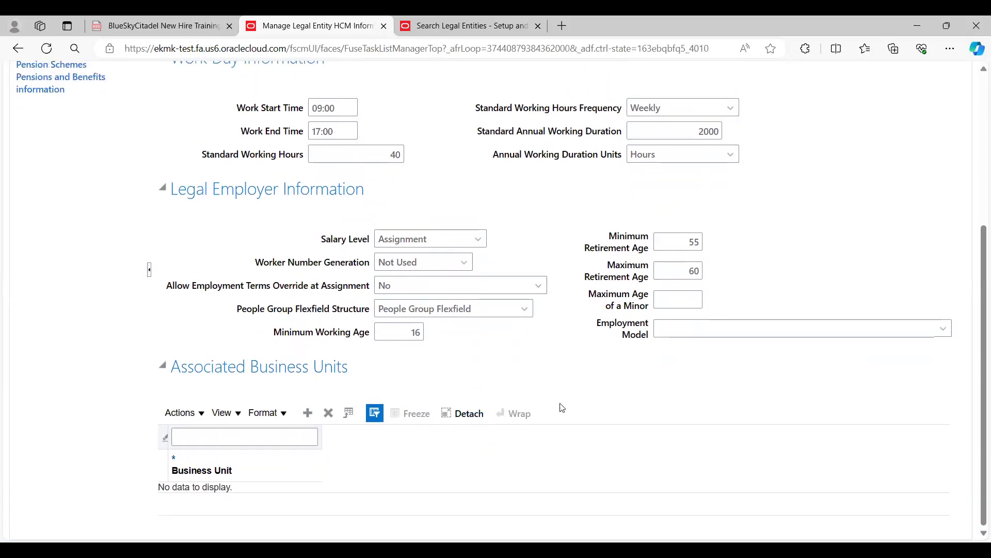
{"action": "scroll", "coordinate": [647, 366], "scroll_direction": "down", "scroll_amount": 1}
{"action": "scroll", "coordinate": [647, 367], "scroll_direction": "up", "scroll_amount": 5}
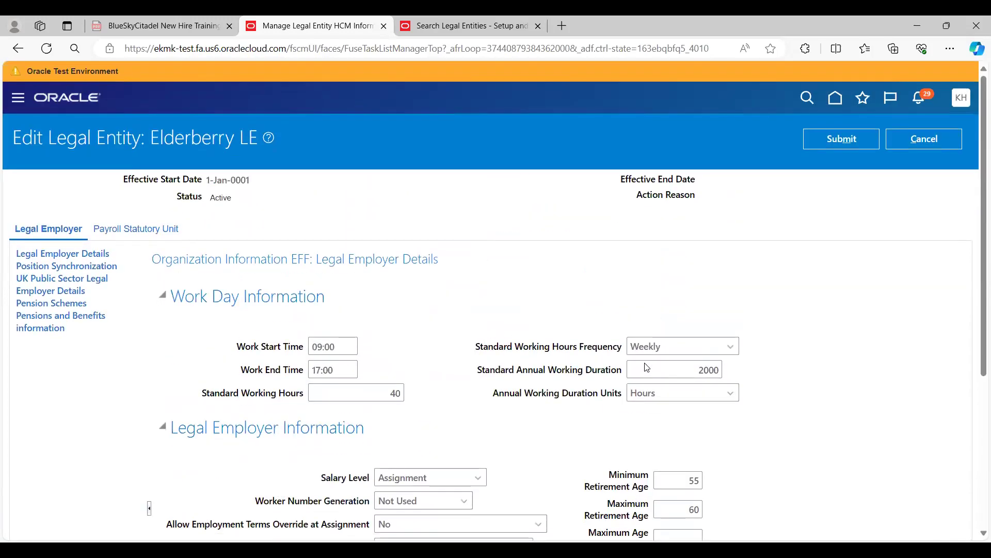
{"action": "scroll", "coordinate": [646, 364], "scroll_direction": "down", "scroll_amount": 5}
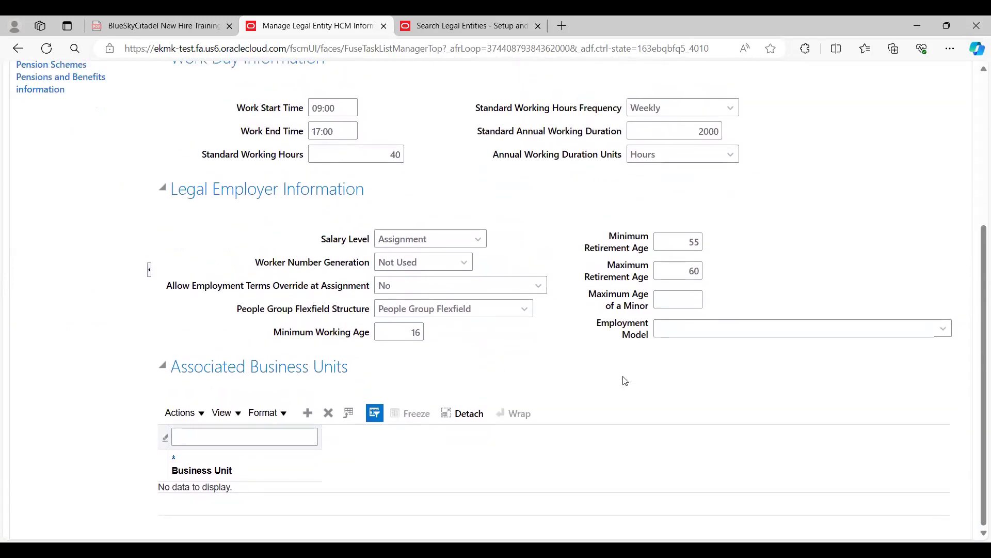
{"action": "scroll", "coordinate": [625, 381], "scroll_direction": "up", "scroll_amount": 5}
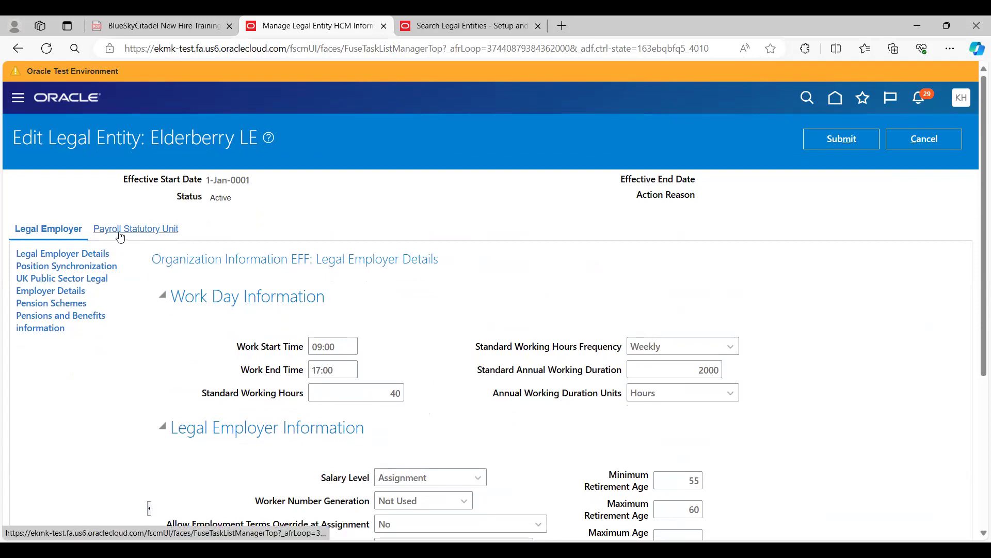
On the Payroll Statutory Unit tab, search legislative data groups for 'GB' and choose GB Legislative Data Group.
{"action": "left_click", "coordinate": [105, 229]}
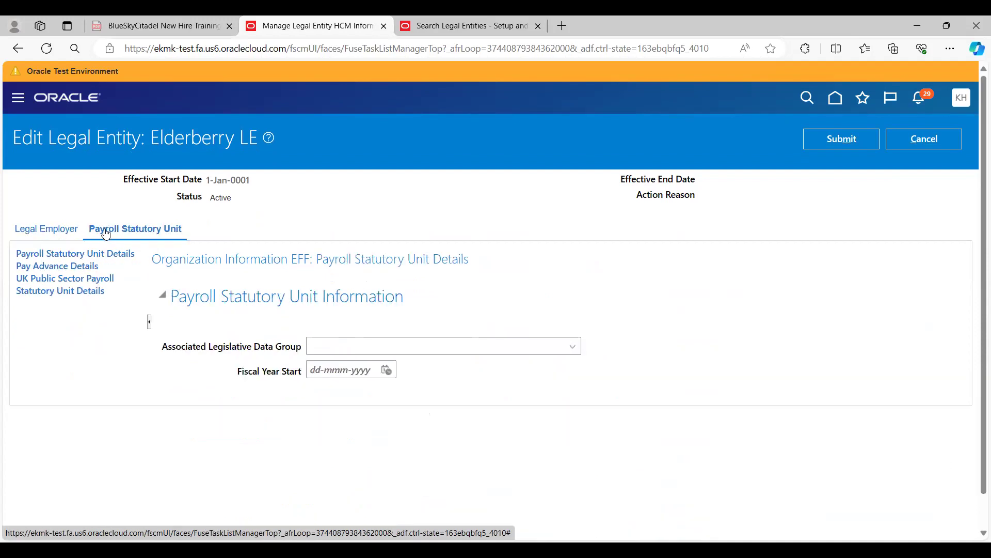
{"action": "left_click", "coordinate": [323, 349]}
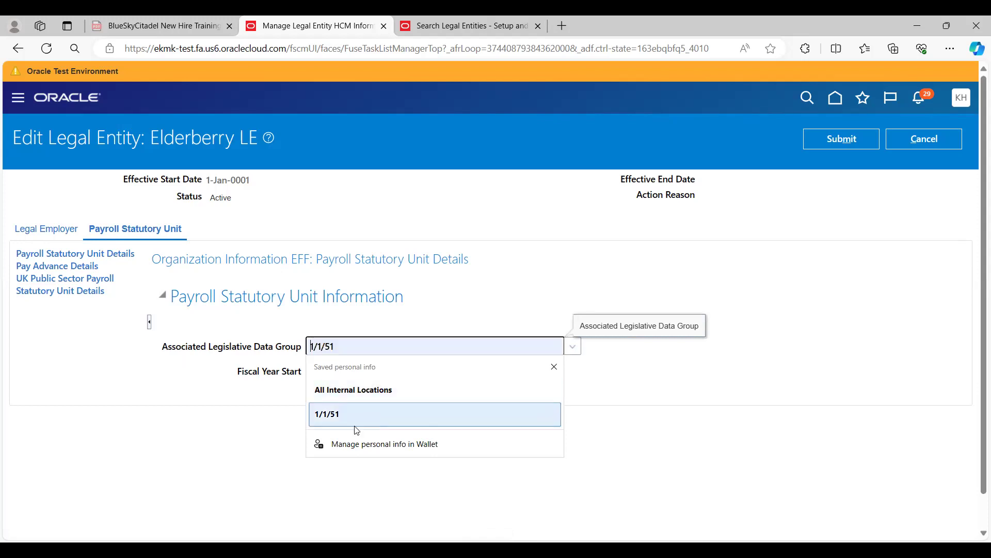
{"action": "left_click", "coordinate": [575, 350]}
{"action": "left_click_drag", "start_coordinate": [575, 352], "coordinate": [684, 316]}
{"action": "left_click", "coordinate": [685, 317]}
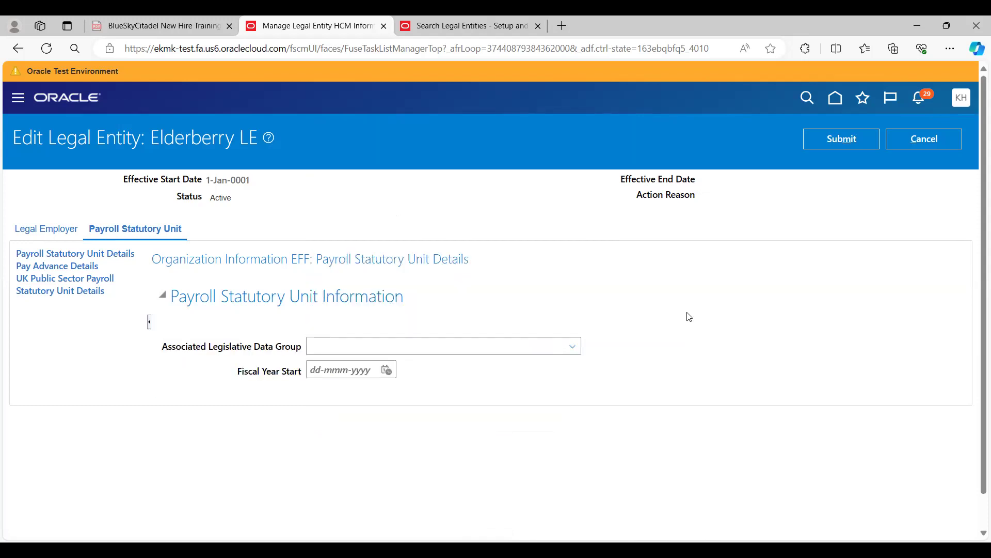
{"action": "left_click", "coordinate": [575, 347]}
{"action": "left_click", "coordinate": [324, 326]}
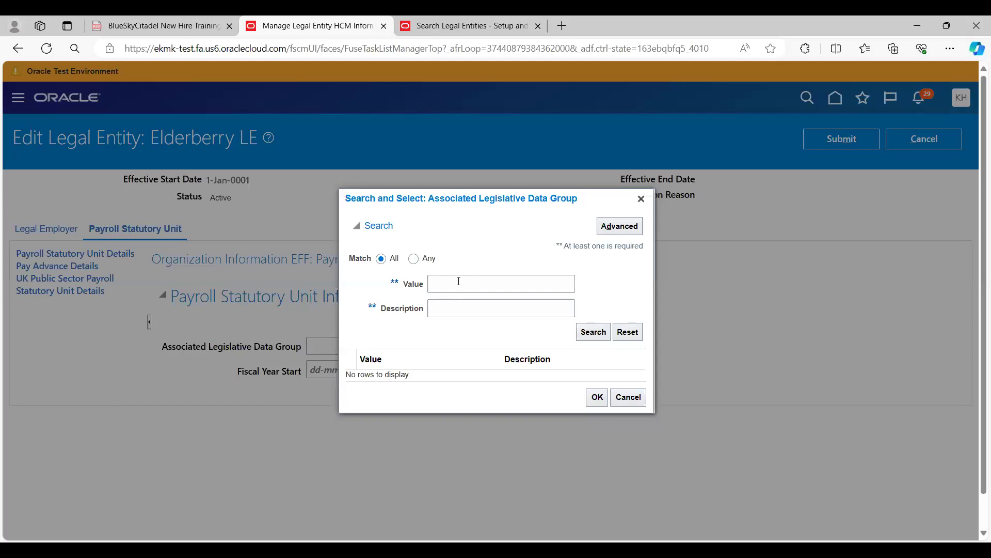
{"action": "left_click", "coordinate": [459, 282]}
{"action": "type", "text": "GB"}
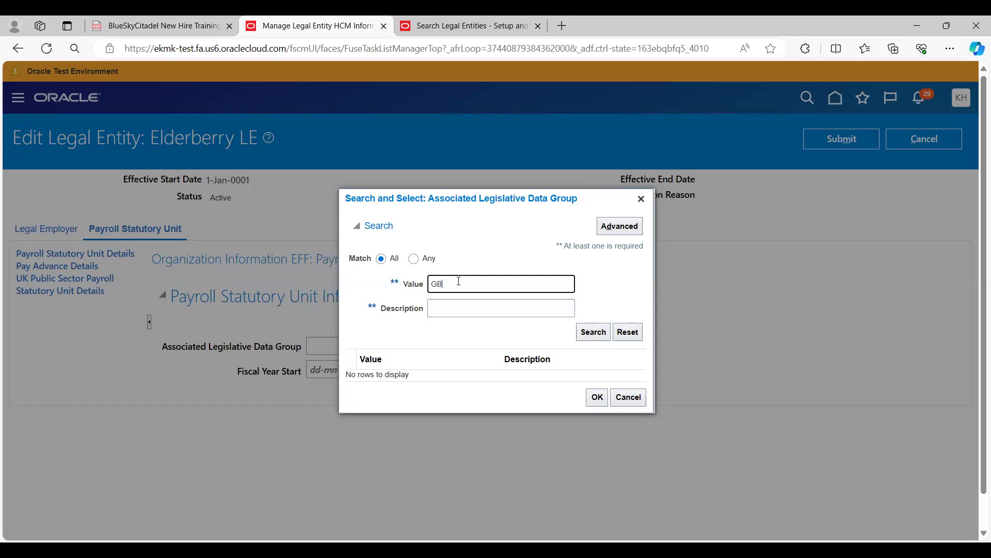
{"action": "left_click", "coordinate": [597, 334]}
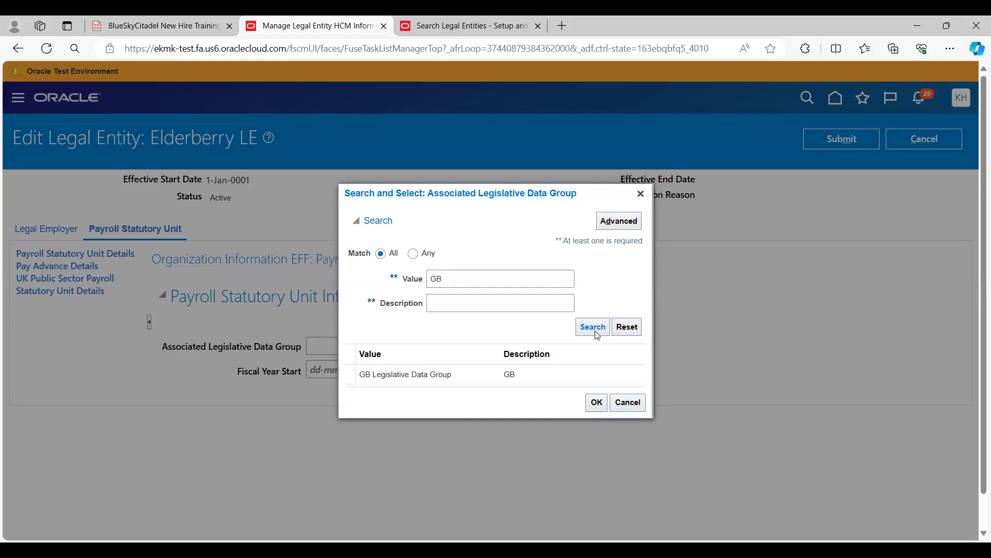
{"action": "left_click", "coordinate": [425, 376]}
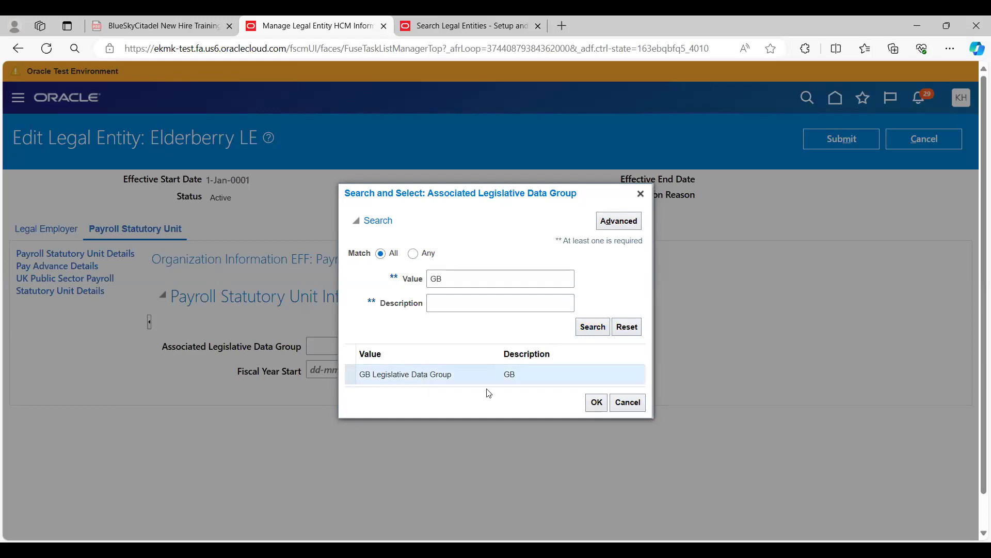
{"action": "left_click", "coordinate": [595, 402]}
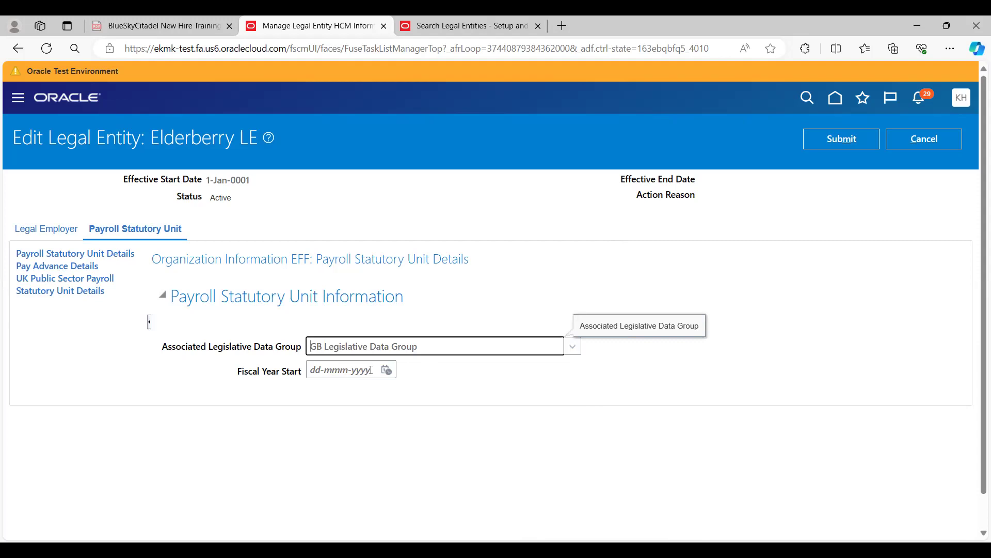
Enter 06/04/2024 as the Fiscal Year Start and return to the top of the page.
{"action": "left_click", "coordinate": [371, 370]}
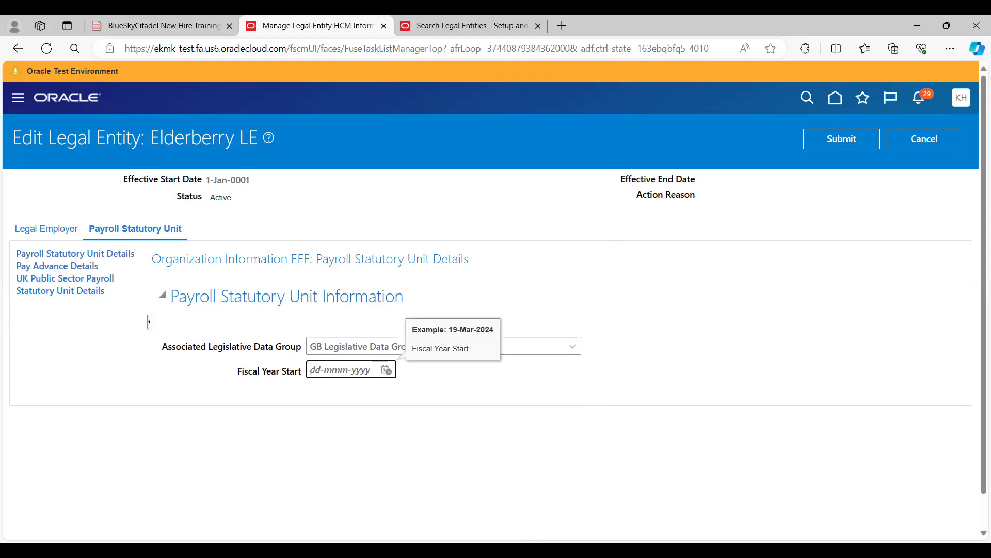
{"action": "type", "text": "0"}
{"action": "type", "text": "6"}
{"action": "type", "text": "?"}
{"action": "type", "text": "0"}
{"action": "type", "text": "4"}
{"action": "key", "text": "BackSpace"}
{"action": "key", "text": "BackSpace"}
{"action": "key", "text": "BackSpace"}
{"action": "key", "text": "BackSpace"}
{"action": "type", "text": "6/04/2024"}
{"action": "left_click", "coordinate": [705, 363]}
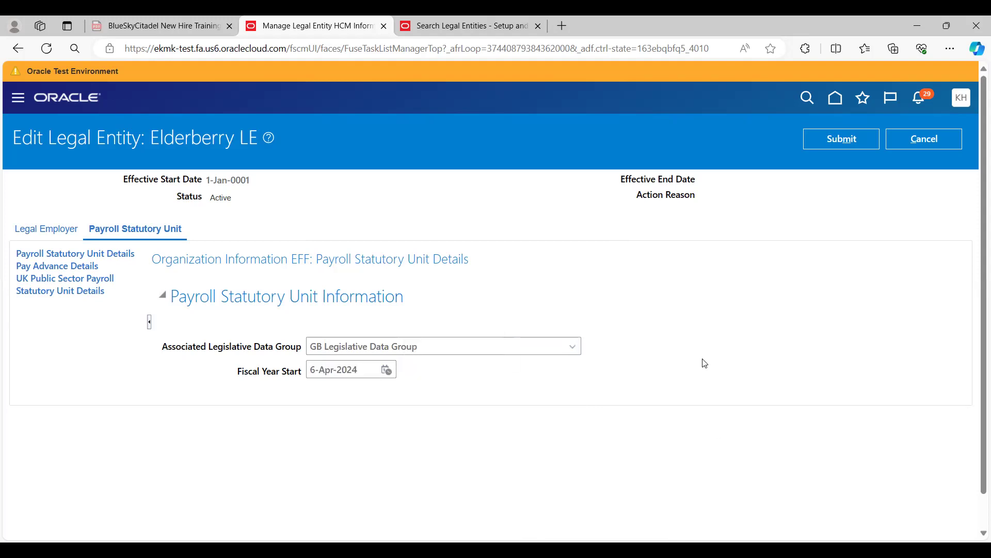
{"action": "scroll", "coordinate": [722, 316], "scroll_direction": "down", "scroll_amount": 1}
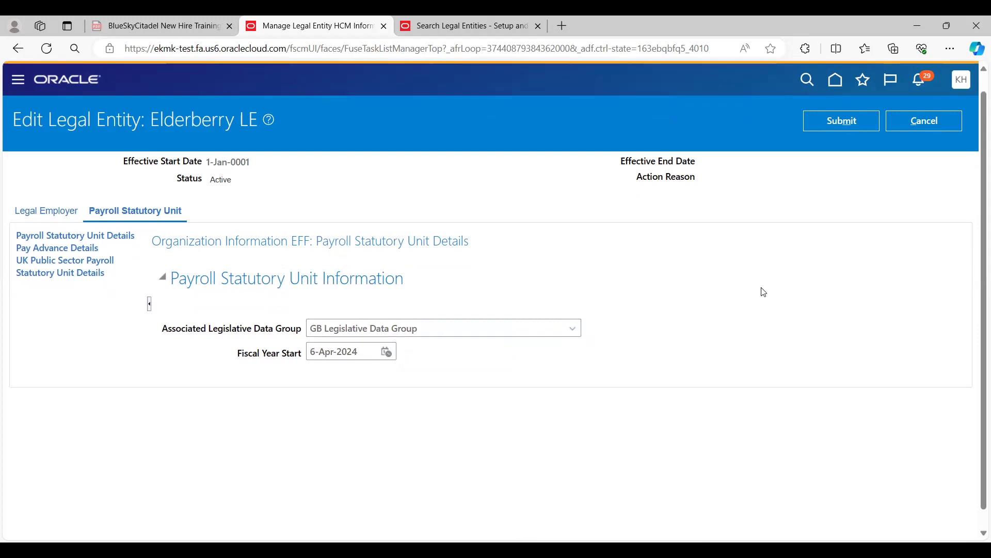
{"action": "scroll", "coordinate": [764, 292], "scroll_direction": "up", "scroll_amount": 1}
Submit Elderberry LE's HCM changes, accept the warning and confirmation, then review its read-only Legal Employer details.
{"action": "left_click", "coordinate": [853, 138]}
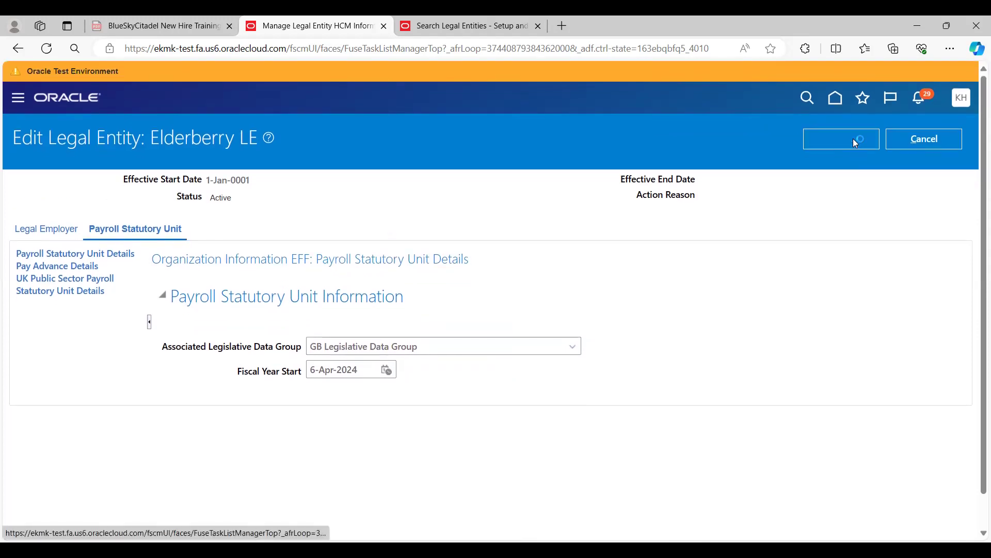
{"action": "left_click", "coordinate": [584, 321]}
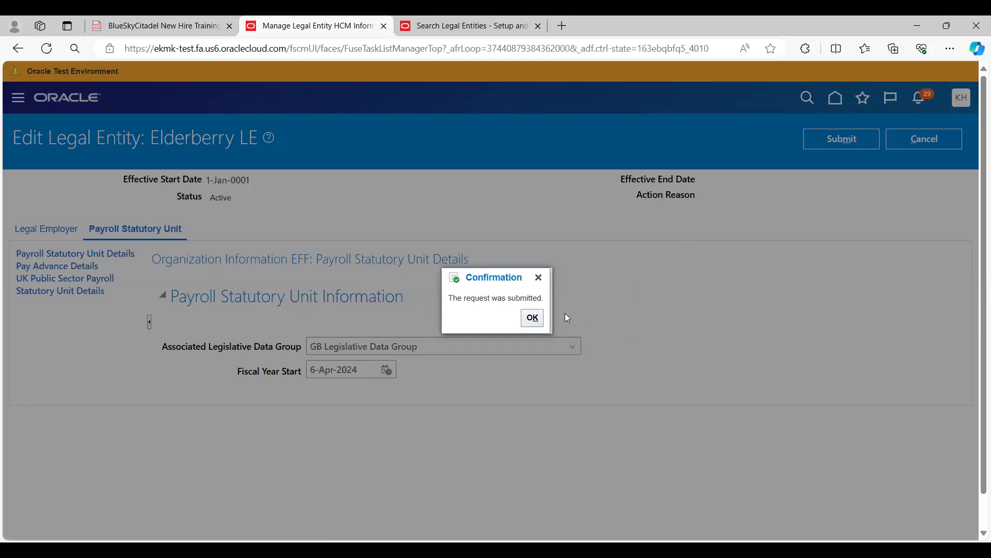
{"action": "left_click", "coordinate": [533, 318]}
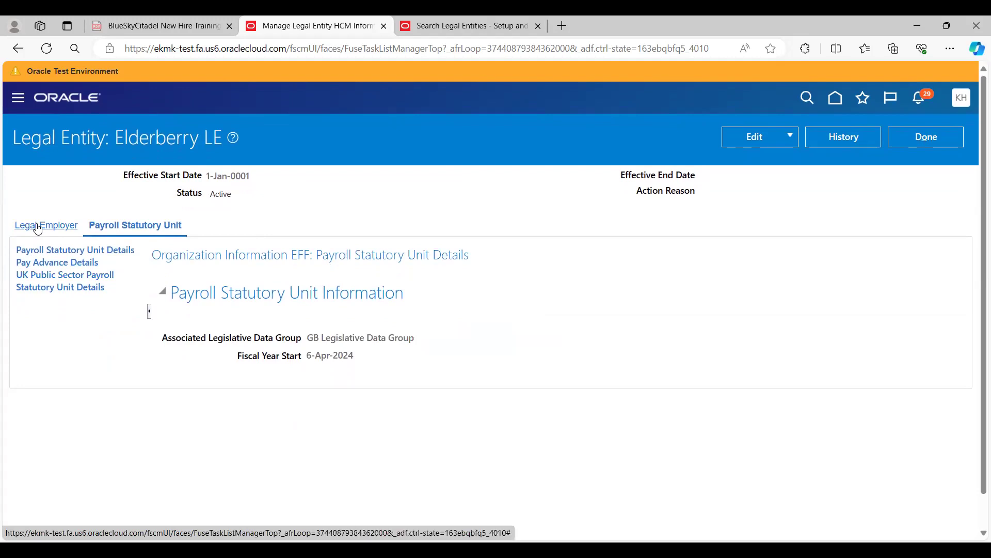
{"action": "left_click", "coordinate": [38, 229]}
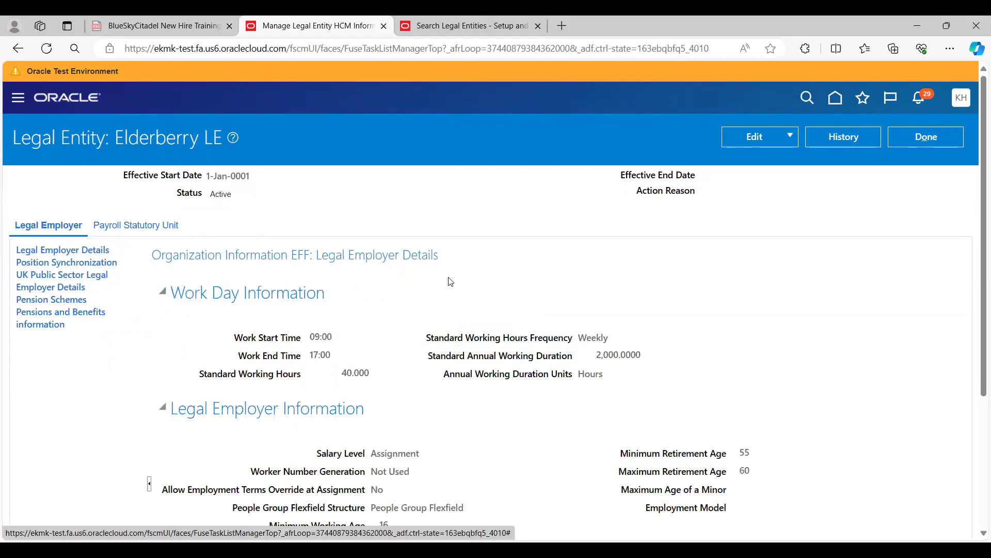
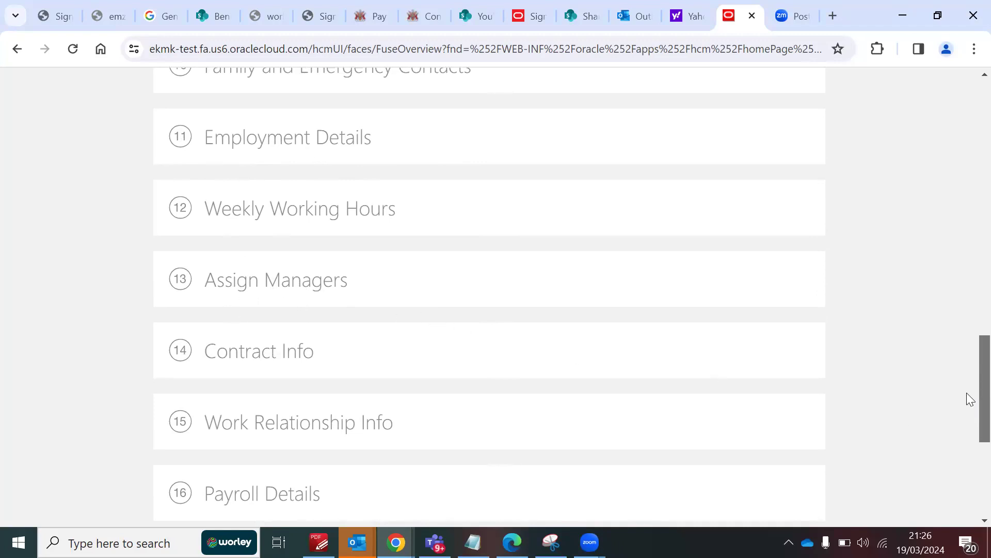
Set the legal employer to Blue SS LE, replacing the mistakenly chosen Elderberry LE.
{"action": "scroll", "coordinate": [968, 381], "scroll_direction": "up", "scroll_amount": 8}
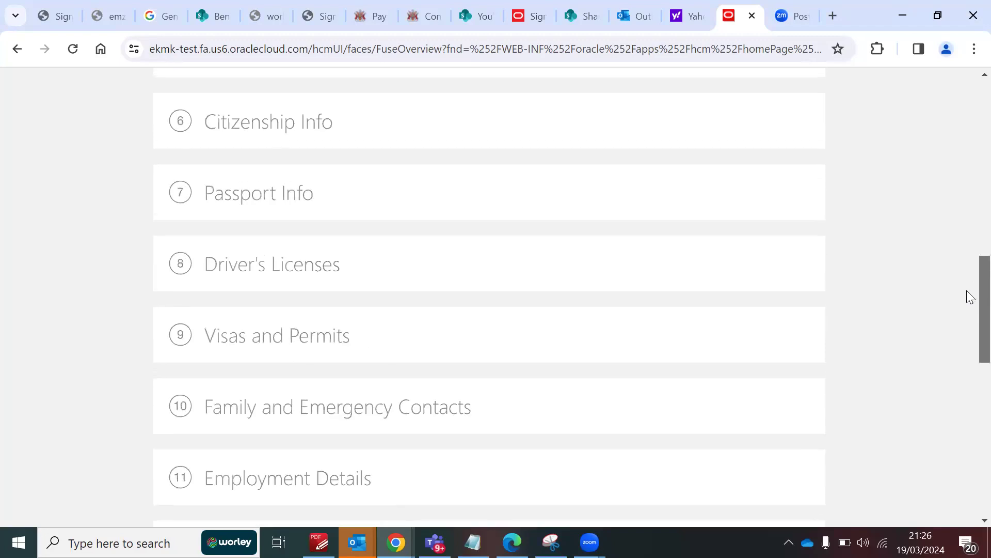
{"action": "scroll", "coordinate": [970, 249], "scroll_direction": "up", "scroll_amount": 8}
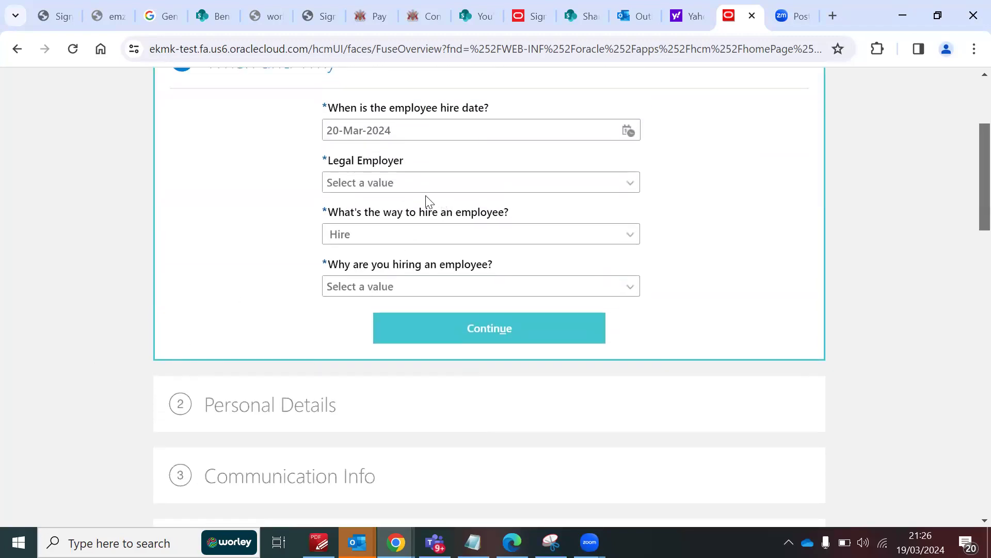
{"action": "left_click", "coordinate": [395, 180]}
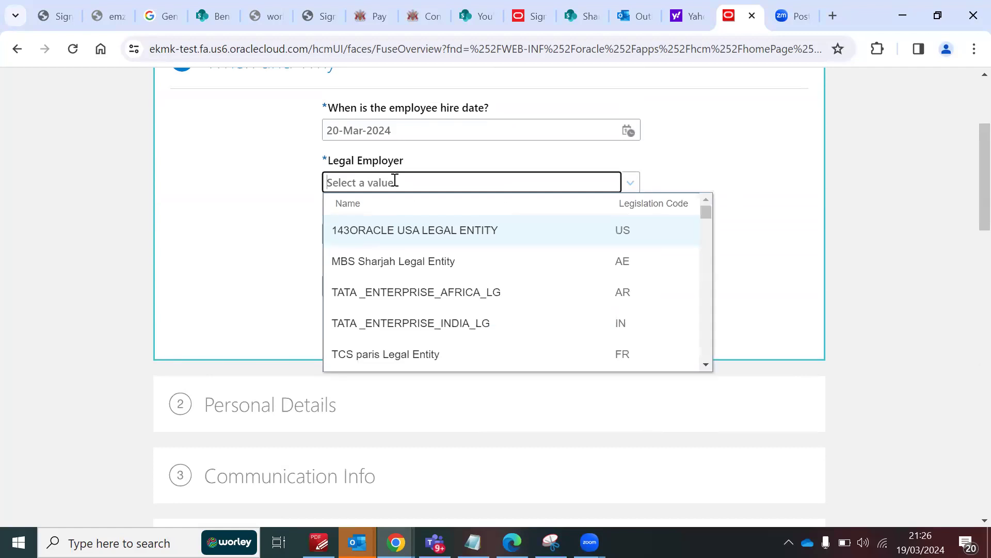
{"action": "type", "text": "blu"}
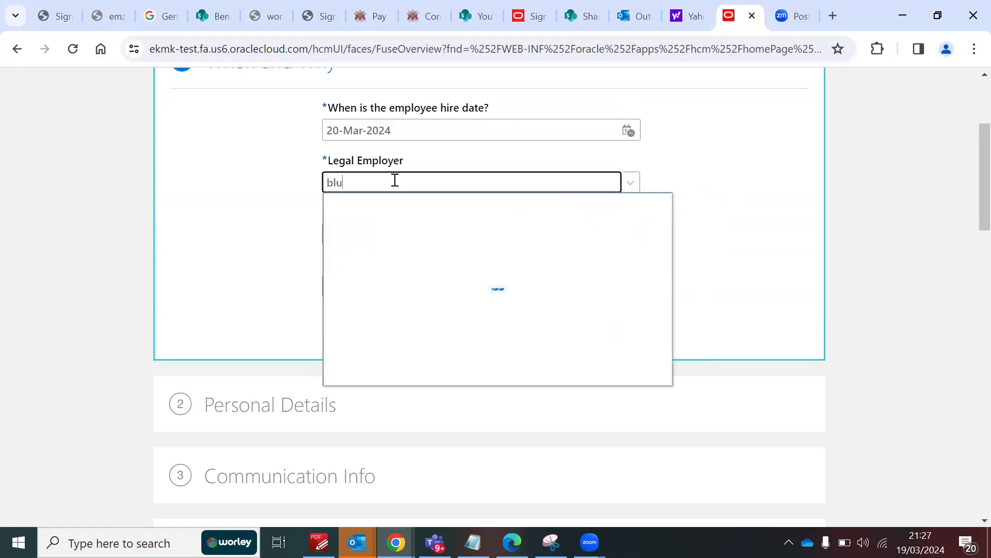
{"action": "key", "text": "BackSpace"}
{"action": "key", "text": "BackSpace"}
{"action": "key", "text": "BackSpace"}
{"action": "type", "text": "e"}
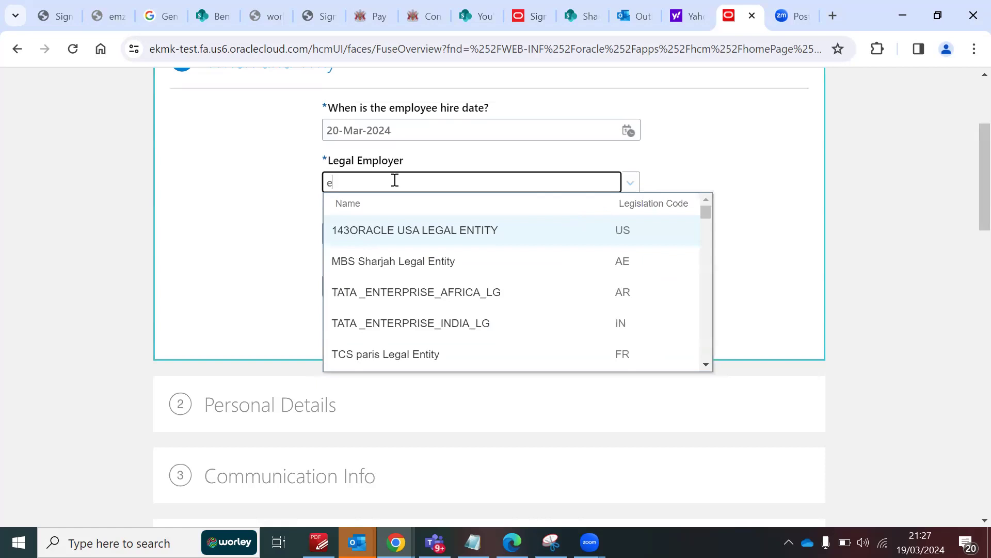
{"action": "type", "text": "lder"}
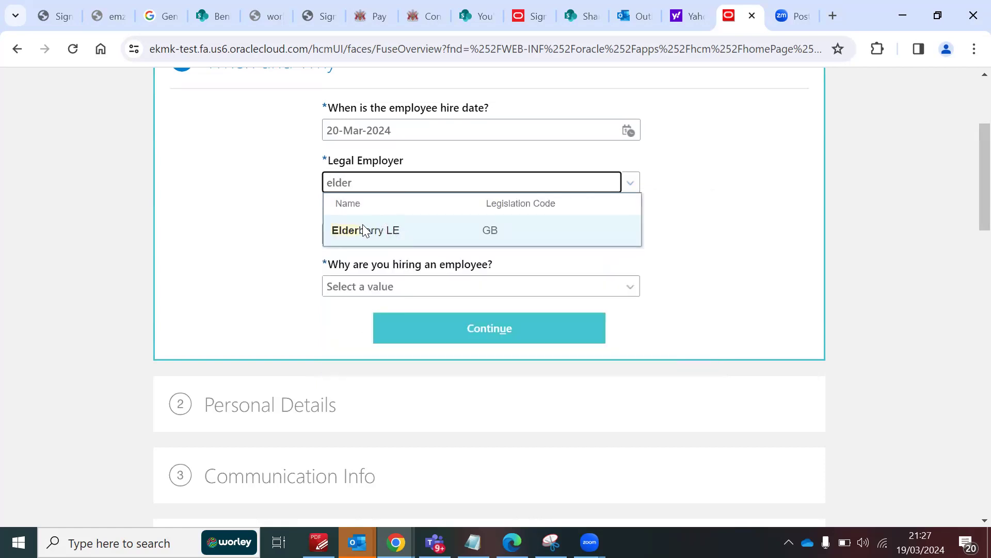
{"action": "left_click", "coordinate": [393, 231]}
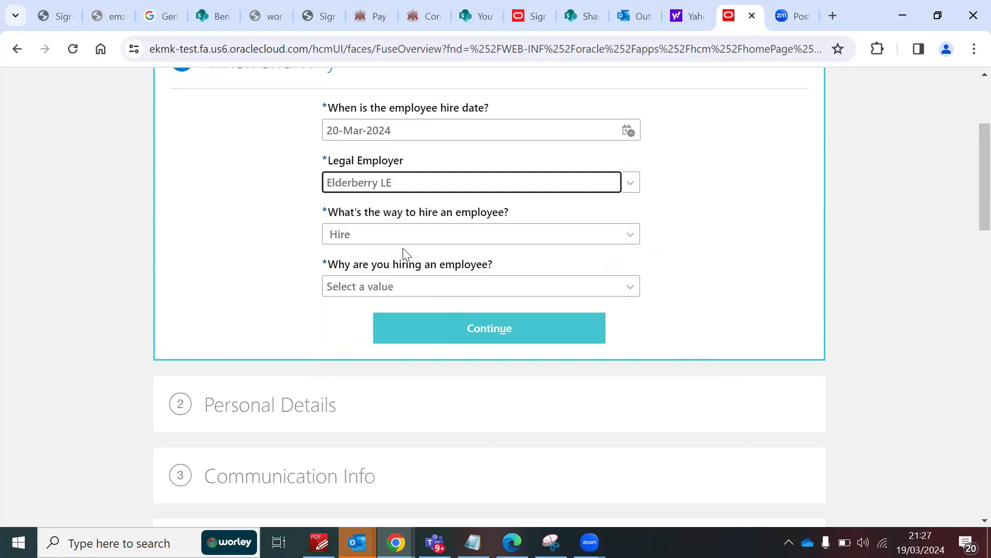
{"action": "triple_click", "coordinate": [404, 184]}
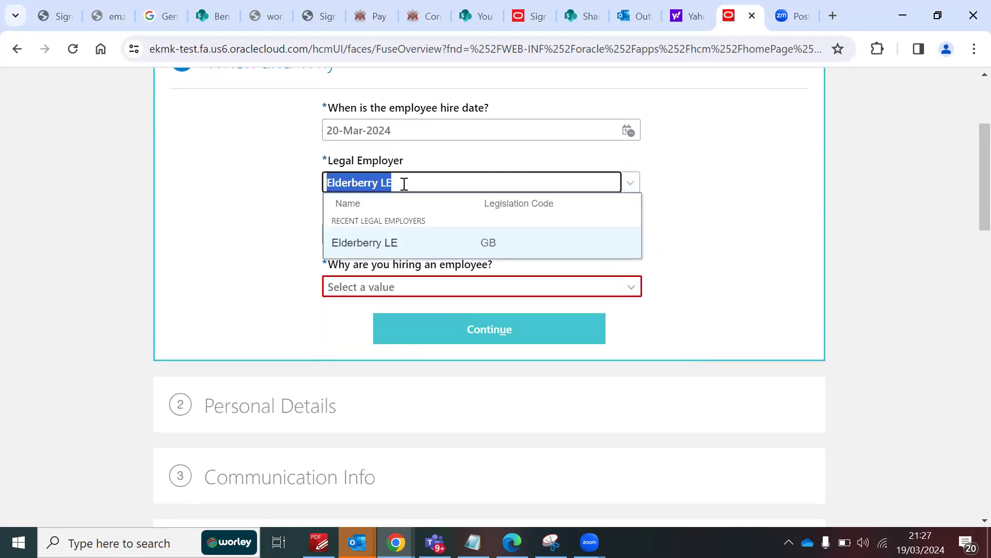
{"action": "key", "text": "BackSpace"}
{"action": "type", "text": "blue"}
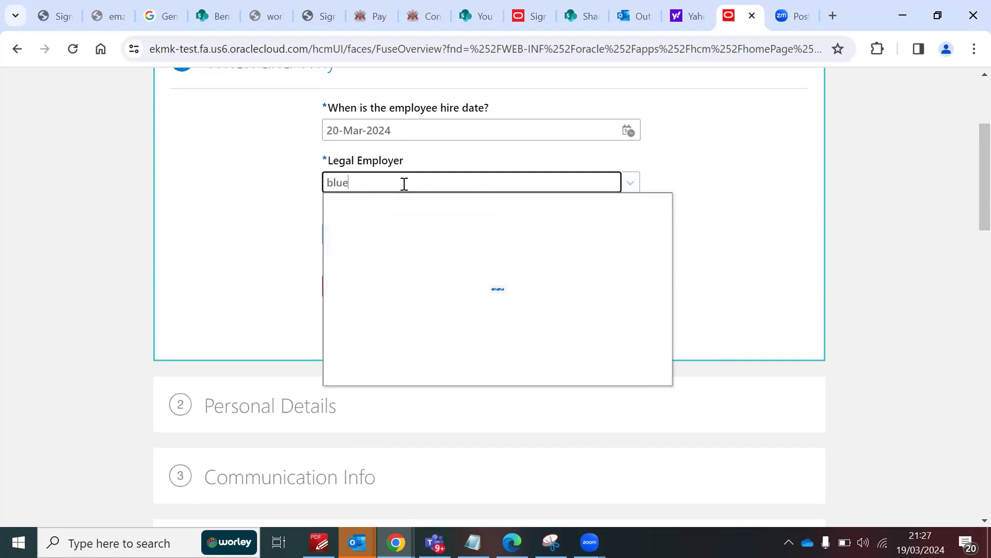
{"action": "left_click", "coordinate": [379, 229]}
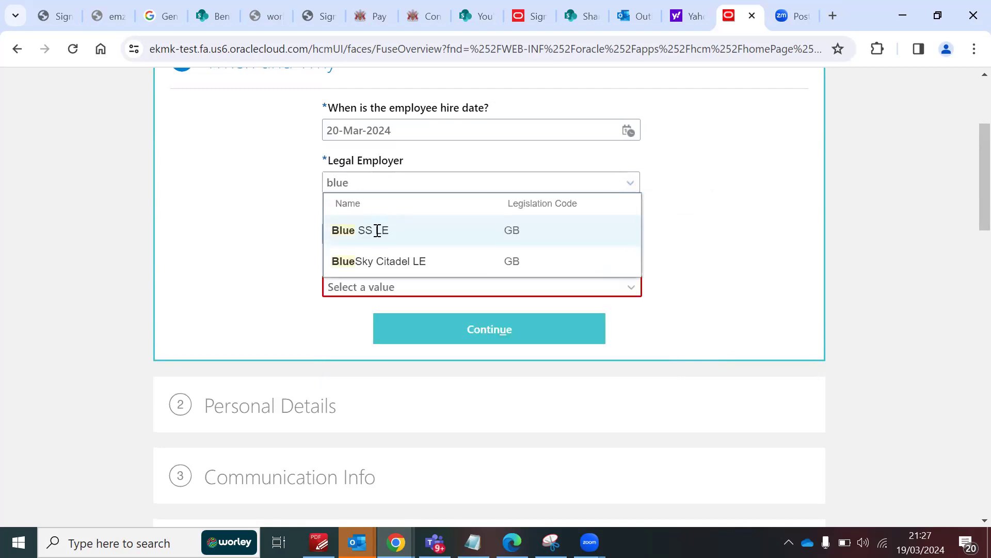
Choose Employed reference as the hiring reason and continue to Personal Details.
{"action": "left_click", "coordinate": [377, 288]}
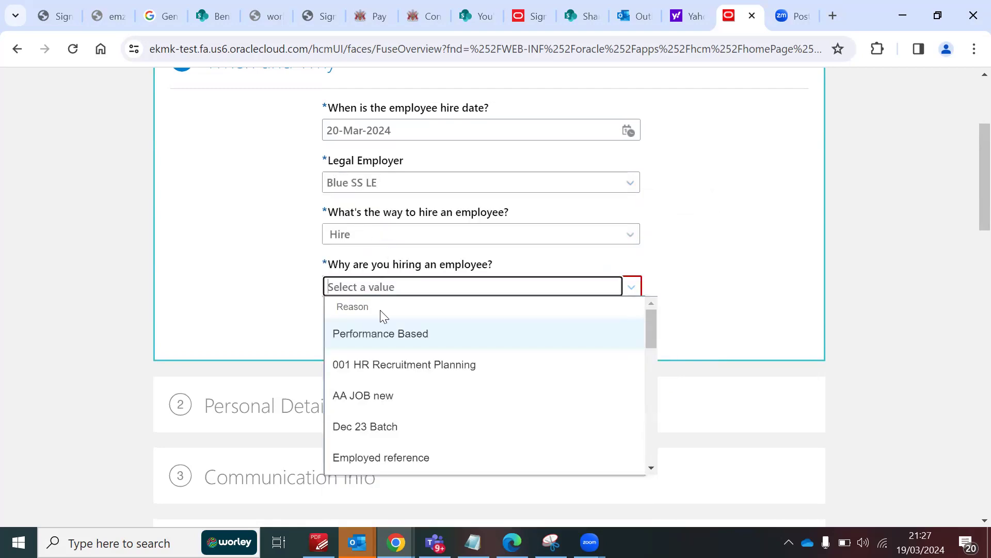
{"action": "left_click", "coordinate": [405, 458]}
{"action": "left_click", "coordinate": [445, 325]}
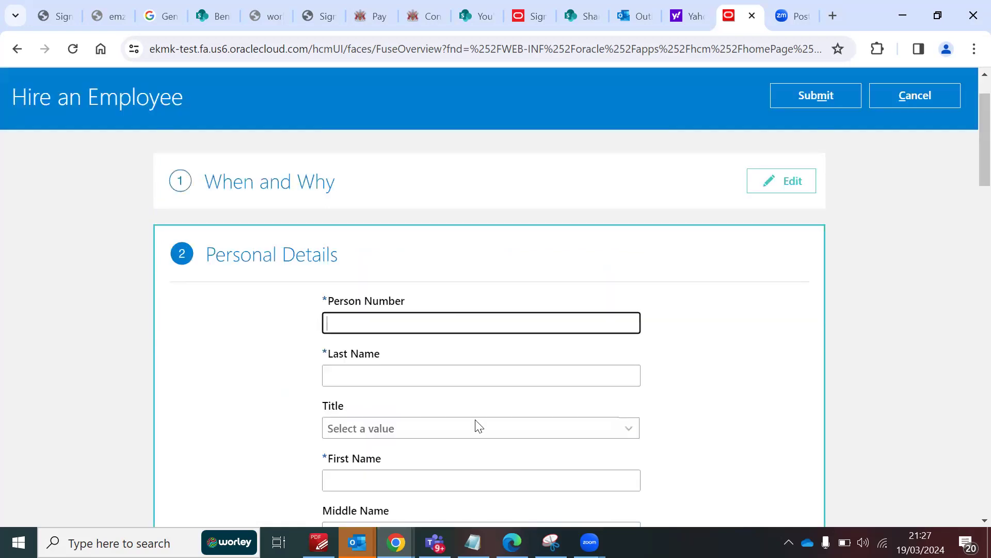
Enter the new hire's person number, last name and first name, then continue.
{"action": "type", "text": "4242424"}
{"action": "left_click", "coordinate": [432, 370]}
{"action": "type", "text": "ttuuuuu"}
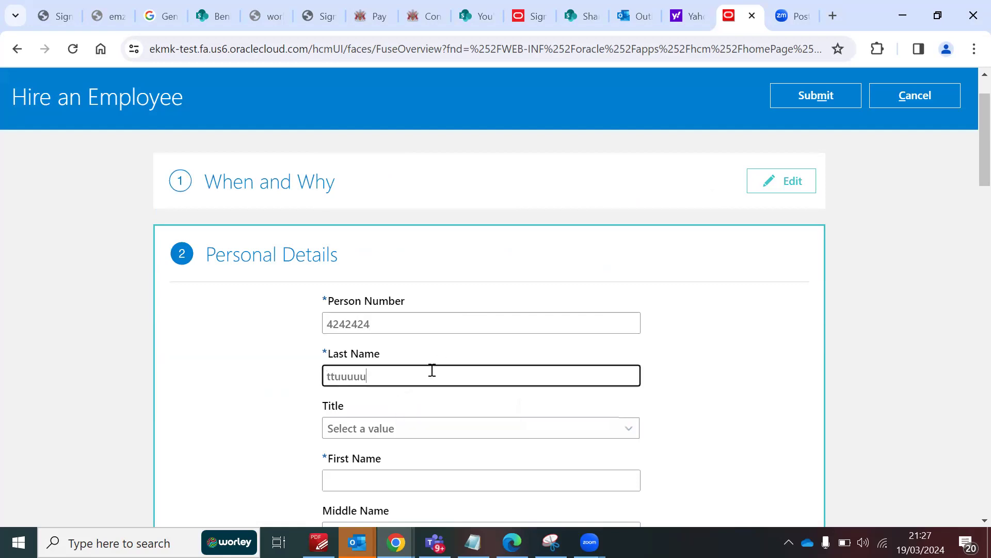
{"action": "left_click", "coordinate": [403, 479]}
{"action": "type", "text": "rerererer"}
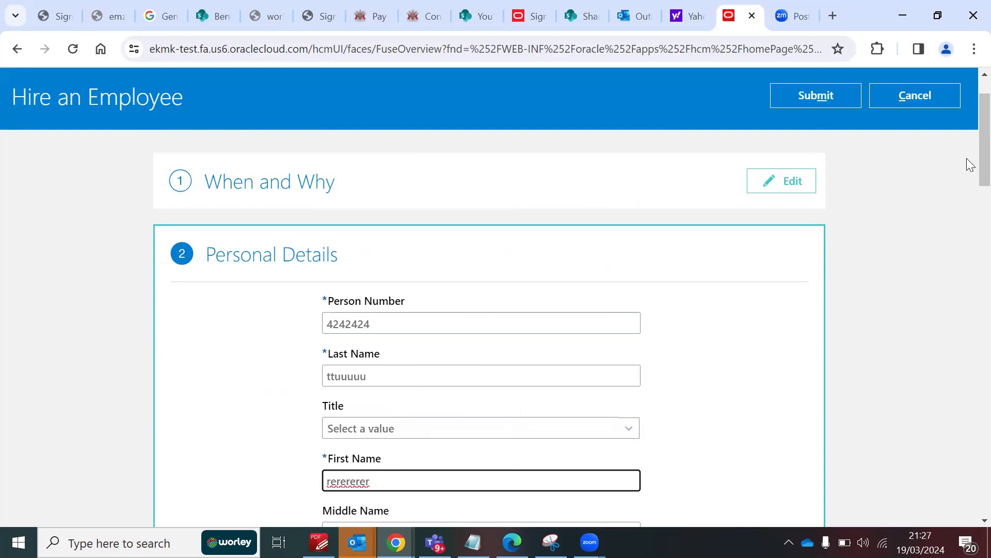
{"action": "scroll", "coordinate": [965, 223], "scroll_direction": "down", "scroll_amount": 6}
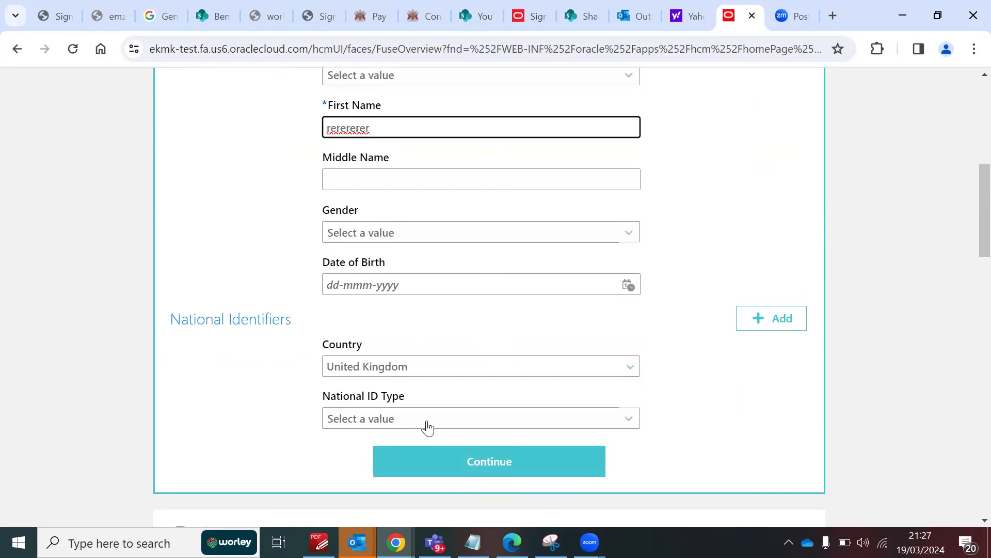
{"action": "left_click", "coordinate": [476, 463]}
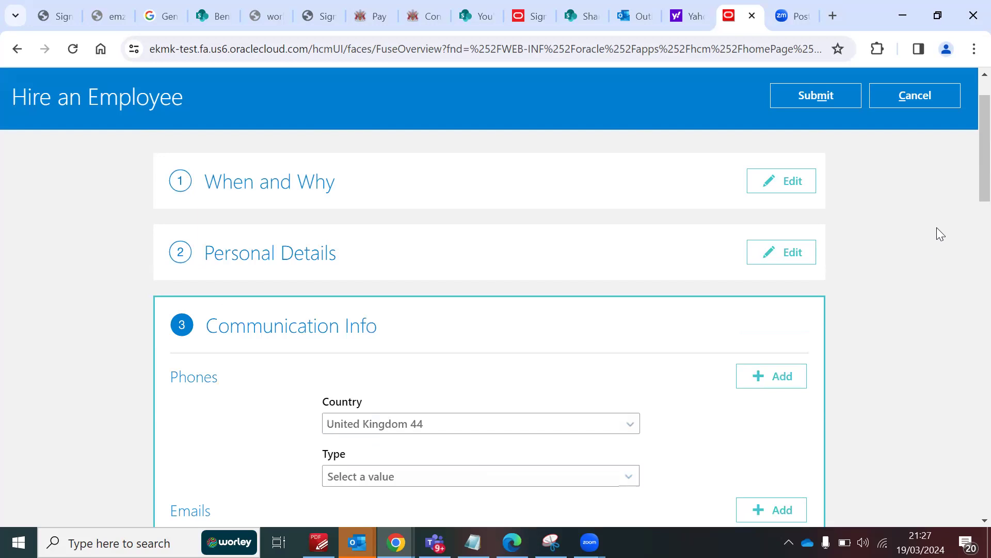
Add a Home Phone number for the new hire.
{"action": "scroll", "coordinate": [969, 217], "scroll_direction": "down", "scroll_amount": 4}
{"action": "scroll", "coordinate": [967, 217], "scroll_direction": "up", "scroll_amount": 1}
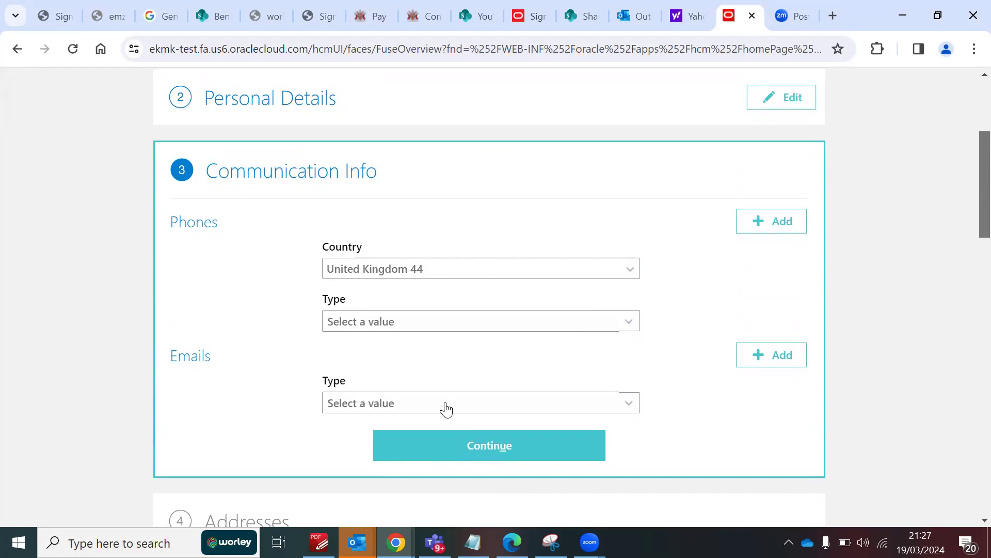
{"action": "left_click", "coordinate": [627, 322]}
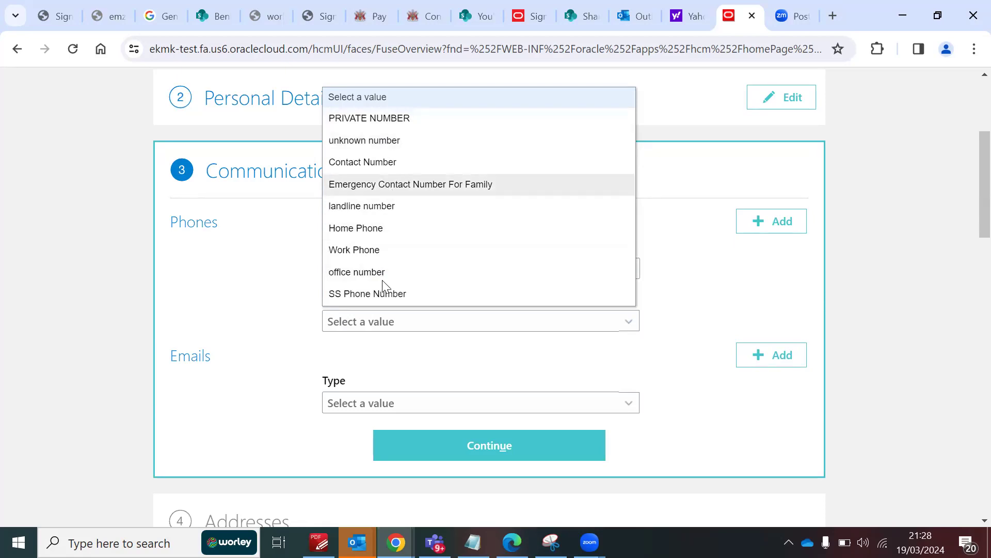
{"action": "left_click", "coordinate": [371, 227]}
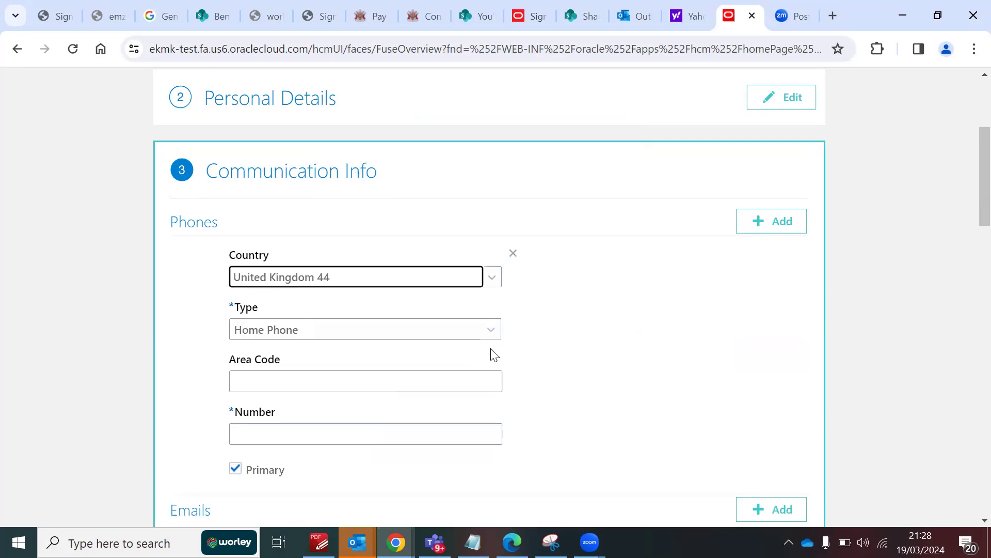
{"action": "left_click", "coordinate": [416, 435]}
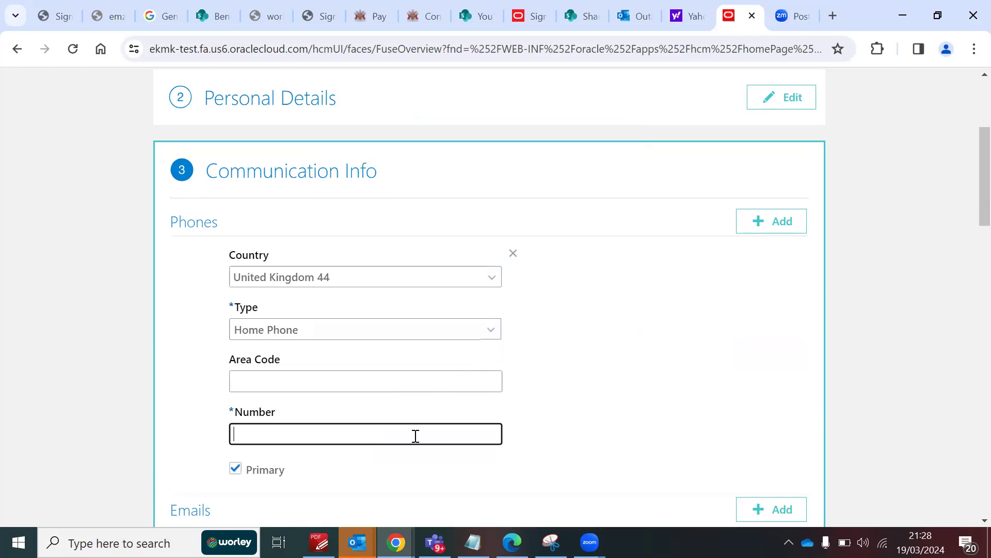
{"action": "type", "text": "555555555"}
Add a Home Email address, correcting the misspelled domain to gmail.com.
{"action": "scroll", "coordinate": [967, 221], "scroll_direction": "down", "scroll_amount": 5}
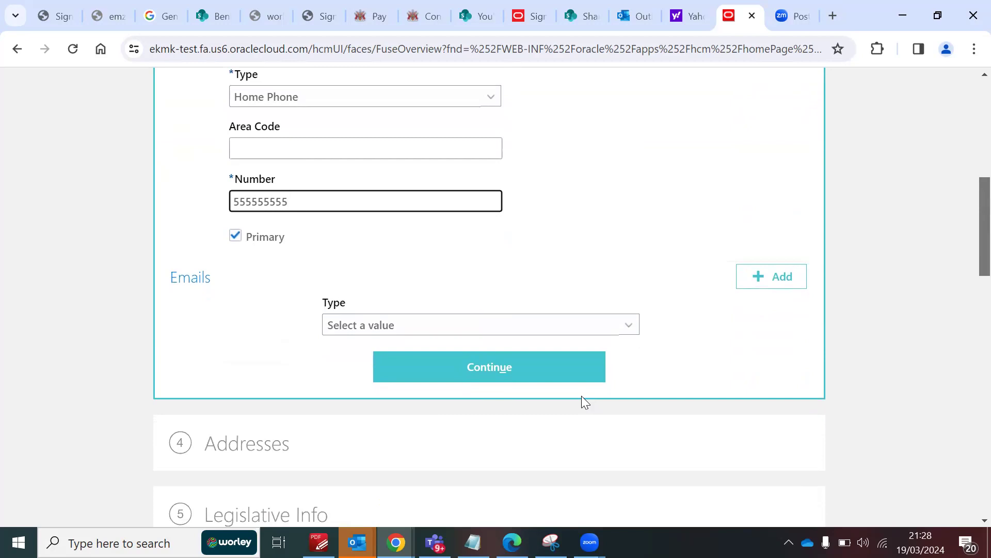
{"action": "left_click", "coordinate": [627, 329]}
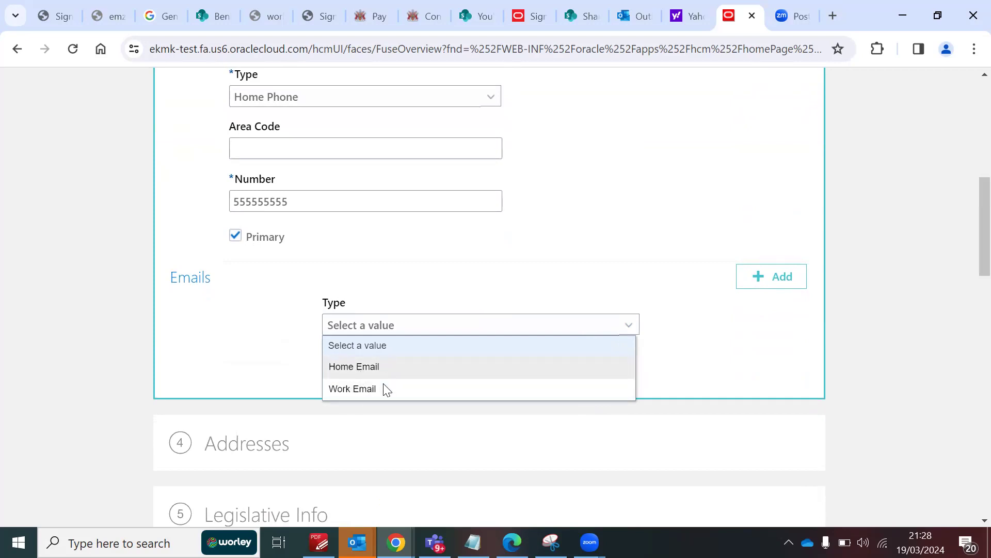
{"action": "left_click", "coordinate": [384, 366]}
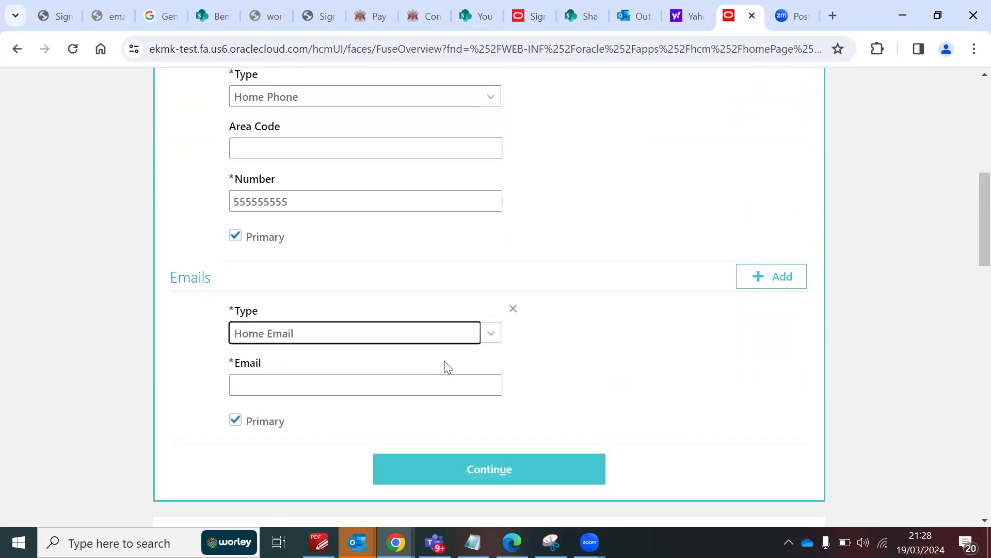
{"action": "left_click", "coordinate": [350, 387]}
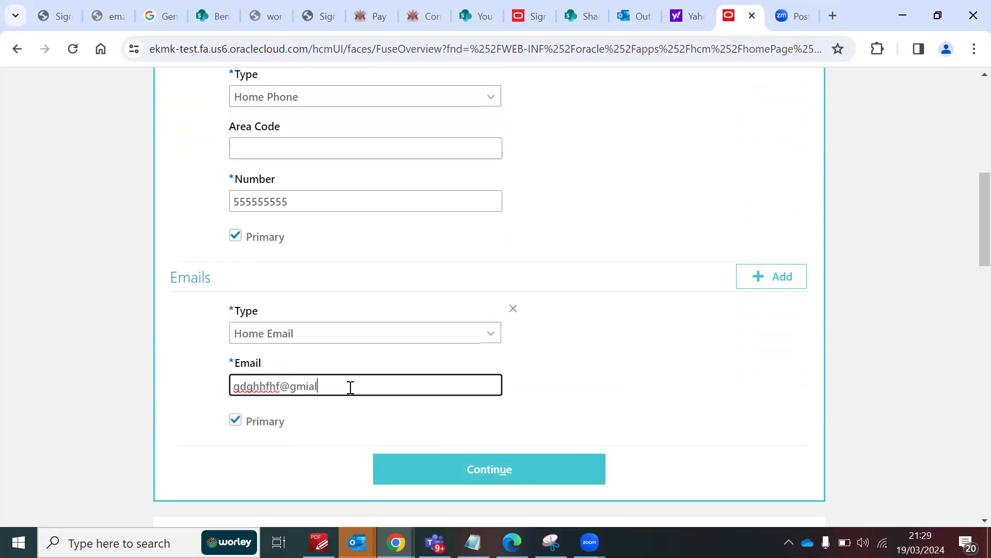
Continue past Communication Info and Addresses to the United Kingdom Legislative Info fields.
{"action": "left_click", "coordinate": [438, 470]}
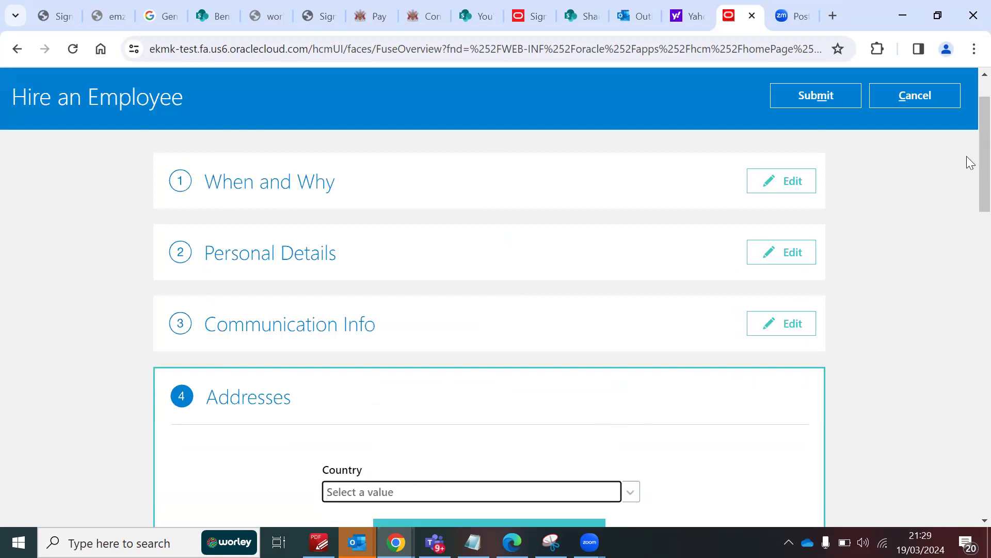
{"action": "scroll", "coordinate": [967, 170], "scroll_direction": "down", "scroll_amount": 3}
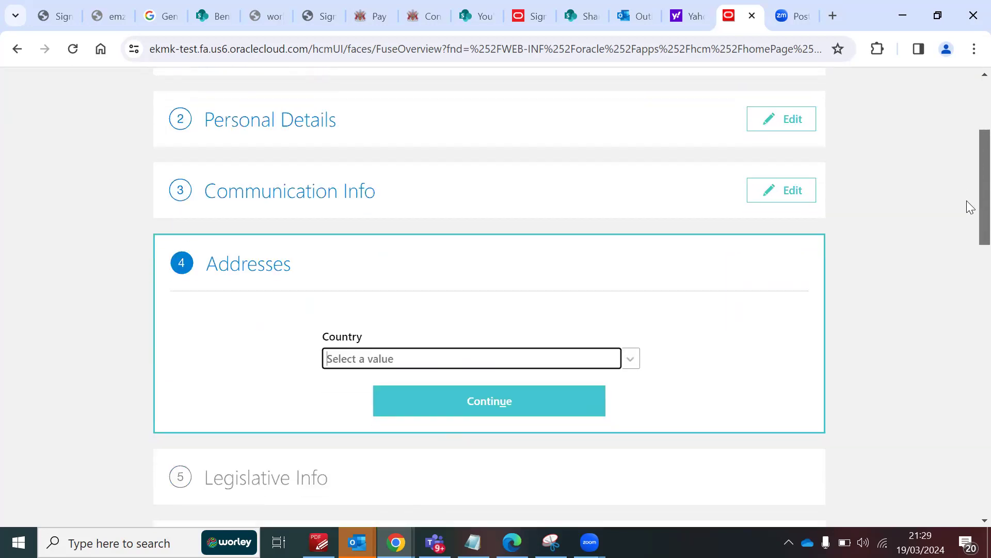
{"action": "left_click", "coordinate": [487, 339]}
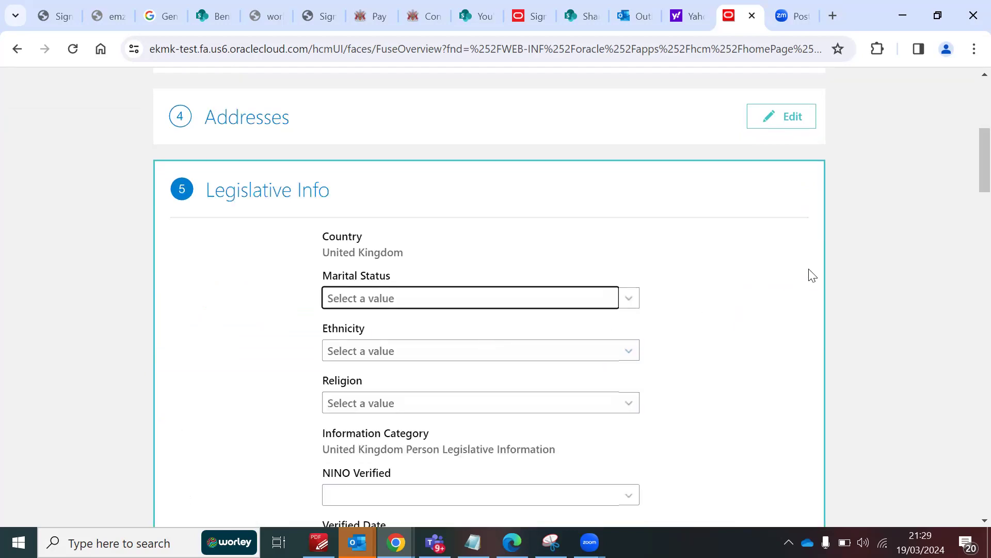
{"action": "scroll", "coordinate": [966, 165], "scroll_direction": "down", "scroll_amount": 5}
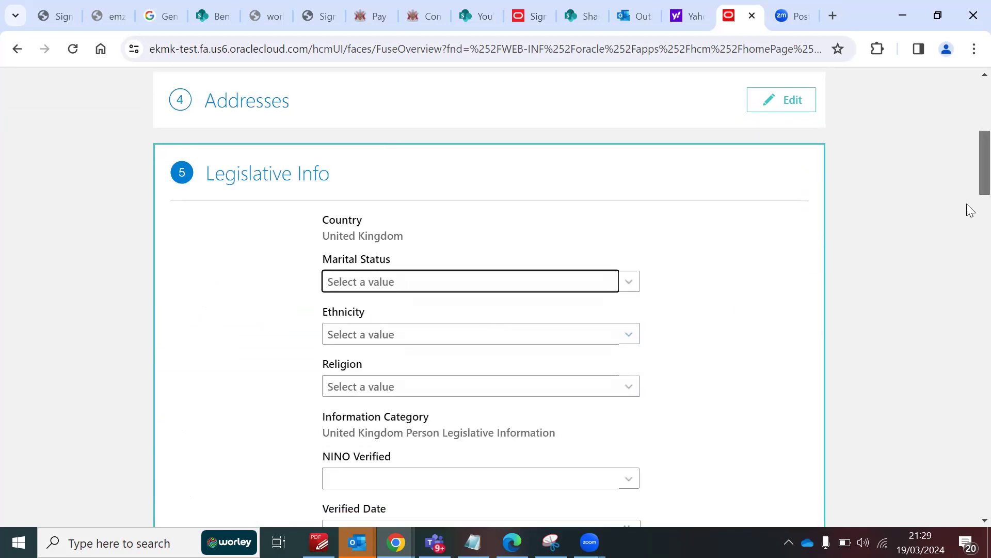
{"action": "scroll", "coordinate": [968, 211], "scroll_direction": "down", "scroll_amount": 1}
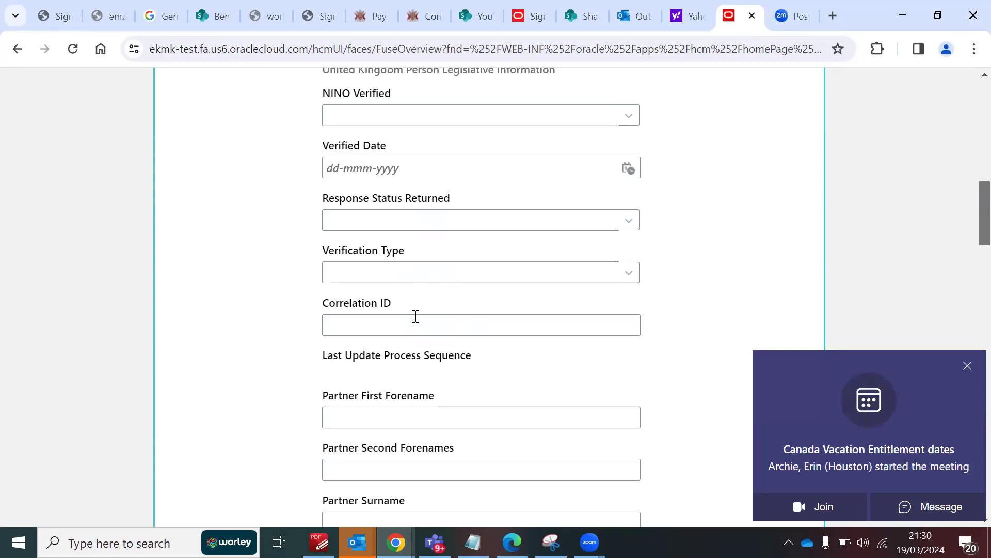
Dismiss the Teams meeting notification covering the Legislative Info form.
{"action": "left_click", "coordinate": [968, 366]}
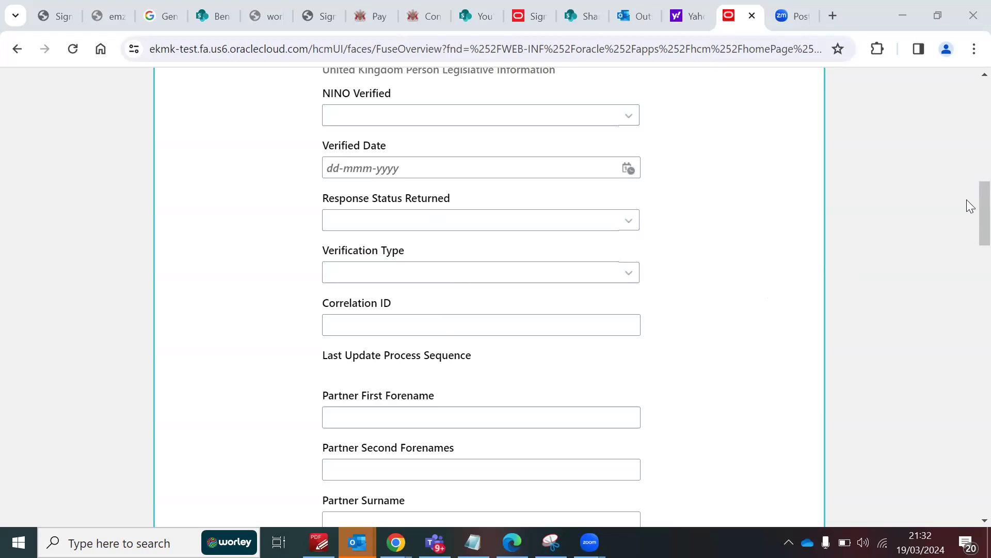
Leave Legislative Info and Citizenship Info blank and move past them.
{"action": "scroll", "coordinate": [968, 181], "scroll_direction": "up", "scroll_amount": 12}
{"action": "scroll", "coordinate": [971, 217], "scroll_direction": "down", "scroll_amount": 4}
{"action": "scroll", "coordinate": [969, 202], "scroll_direction": "down", "scroll_amount": 6}
{"action": "scroll", "coordinate": [973, 155], "scroll_direction": "up", "scroll_amount": 10}
{"action": "scroll", "coordinate": [970, 176], "scroll_direction": "down", "scroll_amount": 3}
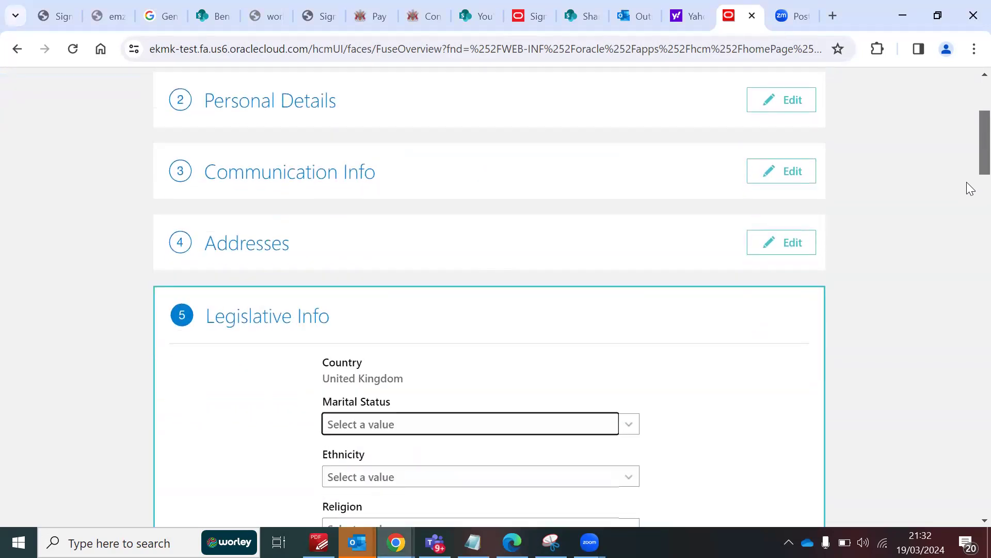
{"action": "scroll", "coordinate": [970, 187], "scroll_direction": "down", "scroll_amount": 10}
{"action": "scroll", "coordinate": [966, 341], "scroll_direction": "down", "scroll_amount": 15}
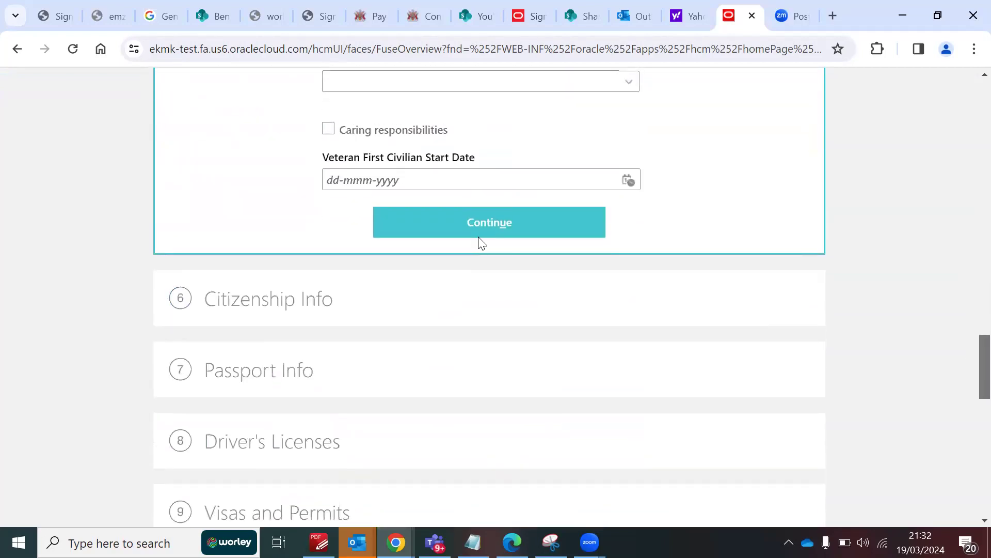
{"action": "left_click", "coordinate": [478, 222]}
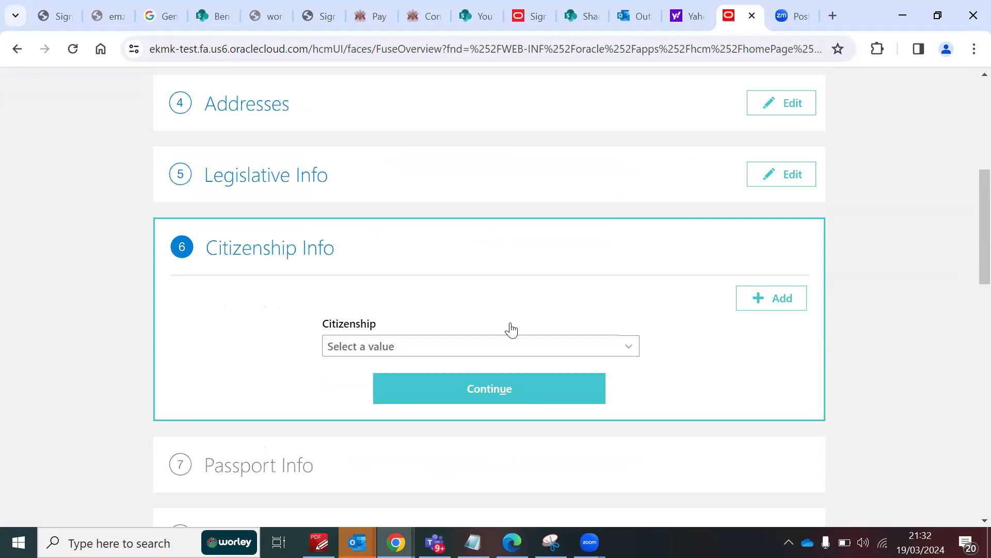
{"action": "left_click", "coordinate": [469, 389]}
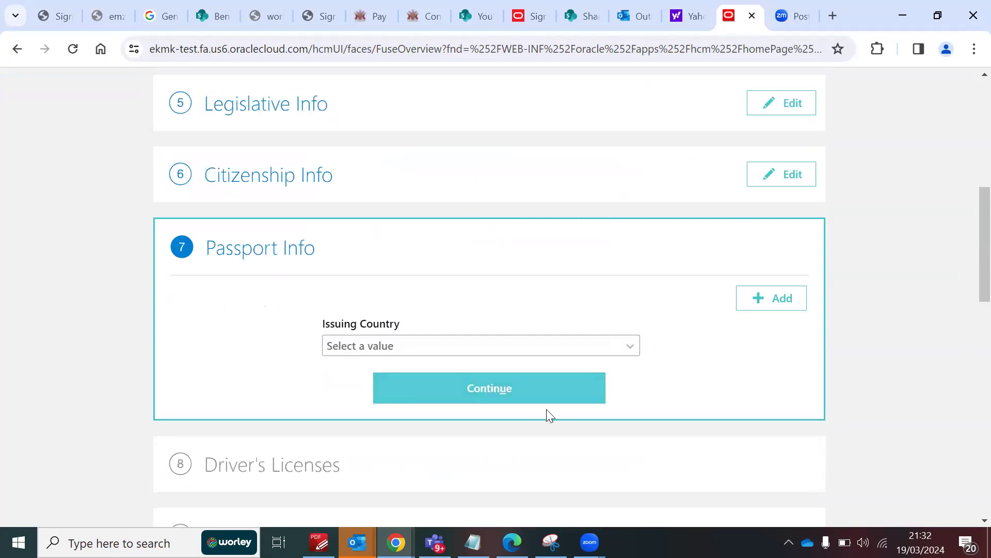
Skip Passport Info, Driver's Licenses and Visas and Permits without entries.
{"action": "scroll", "coordinate": [966, 252], "scroll_direction": "down", "scroll_amount": 1}
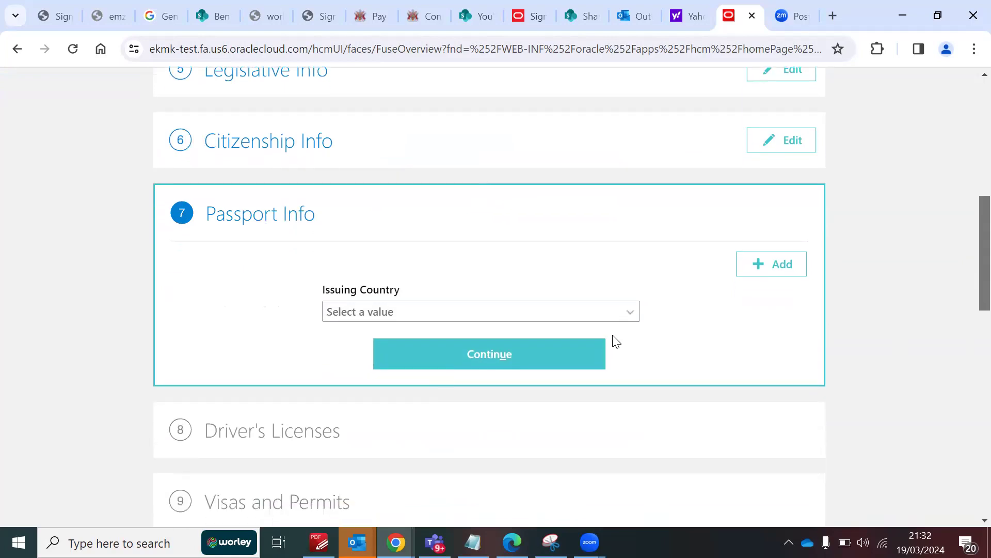
{"action": "left_click", "coordinate": [485, 342]}
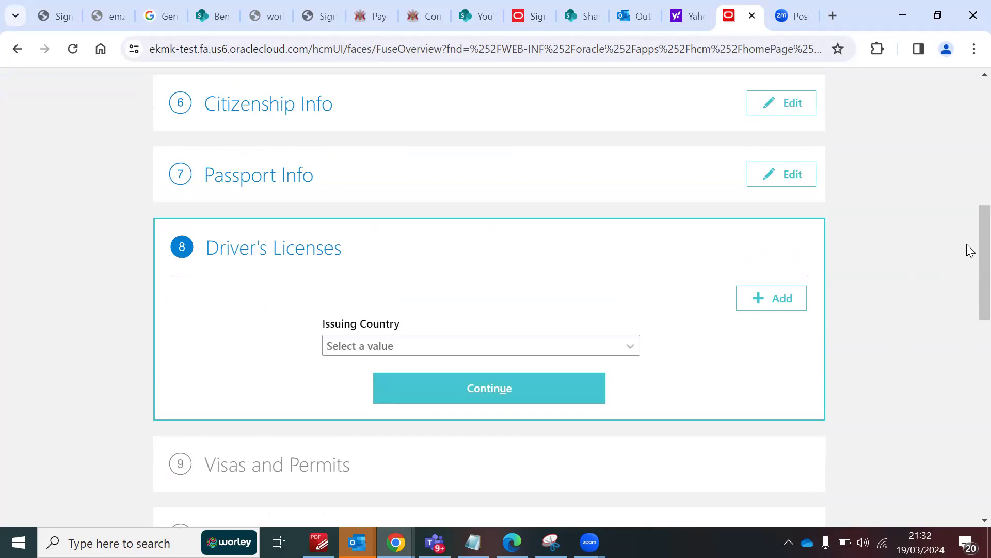
{"action": "scroll", "coordinate": [967, 258], "scroll_direction": "down", "scroll_amount": 3}
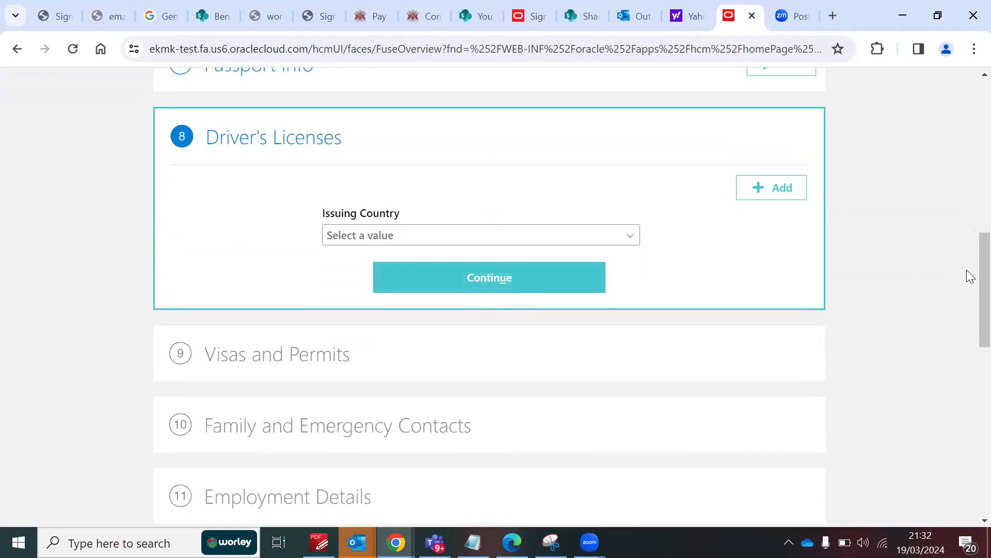
{"action": "scroll", "coordinate": [967, 269], "scroll_direction": "up", "scroll_amount": 6}
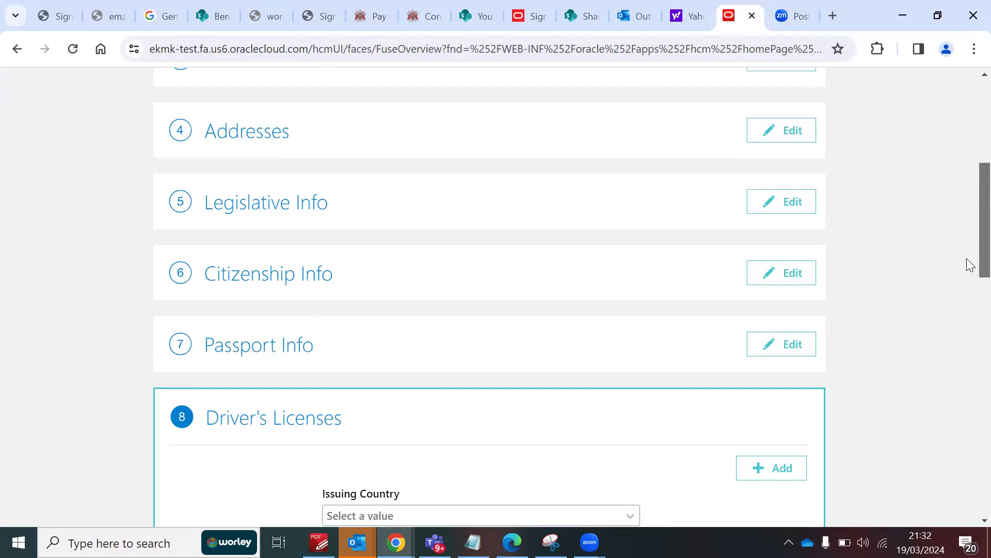
{"action": "scroll", "coordinate": [970, 268], "scroll_direction": "down", "scroll_amount": 3}
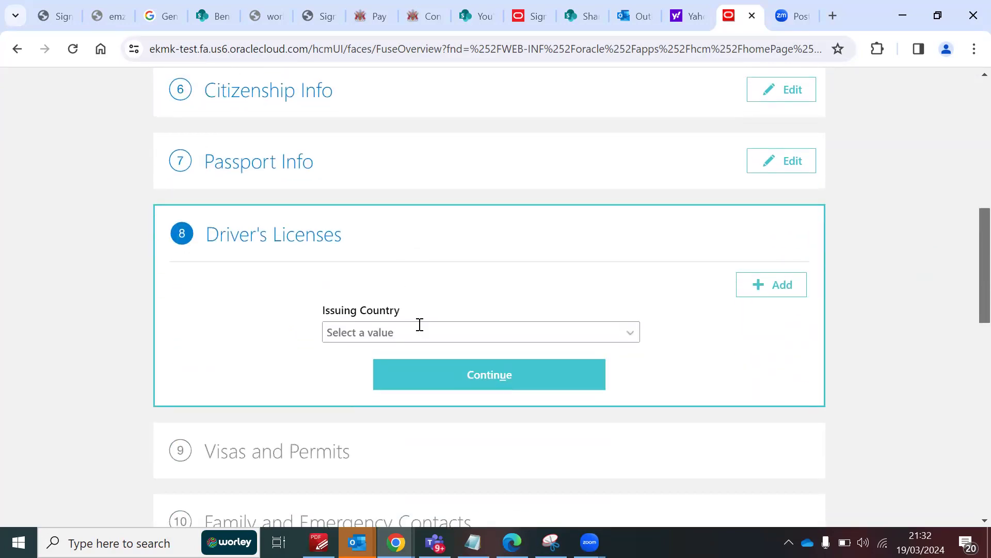
{"action": "left_click", "coordinate": [476, 372]}
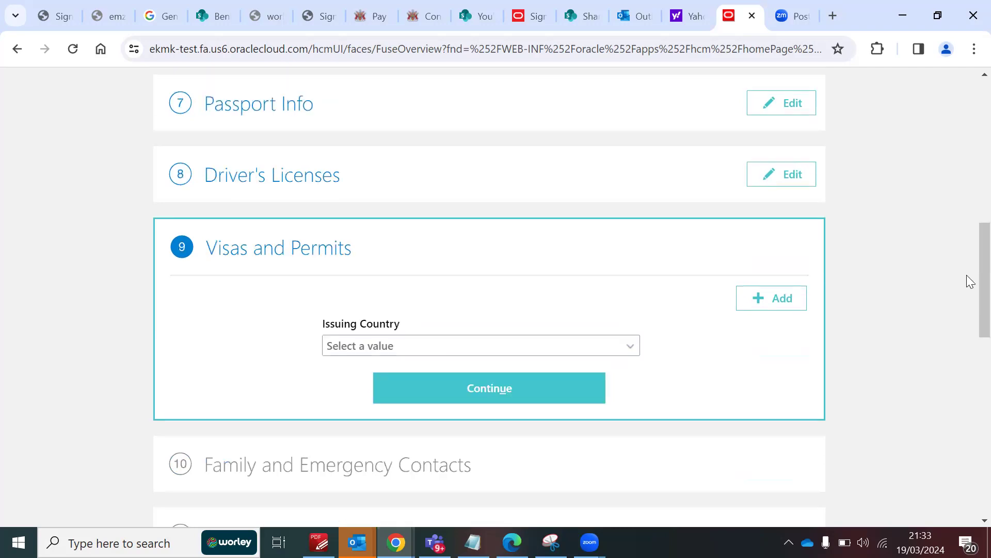
{"action": "scroll", "coordinate": [970, 284], "scroll_direction": "down", "scroll_amount": 1}
{"action": "left_click", "coordinate": [470, 331]}
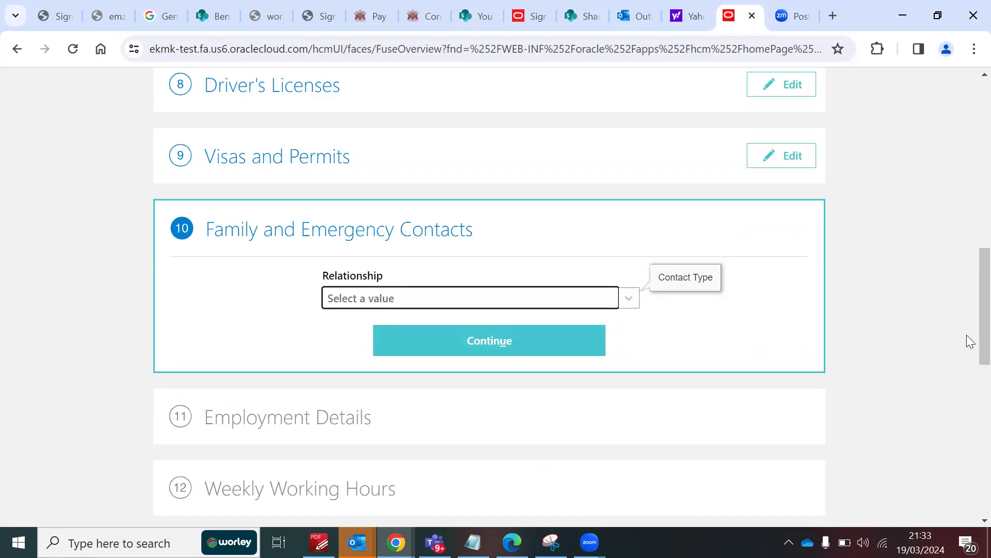
{"action": "scroll", "coordinate": [967, 343], "scroll_direction": "down", "scroll_amount": 2}
Move past Family and Emergency Contacts and return to the top of Employment Details.
{"action": "left_click", "coordinate": [474, 257]}
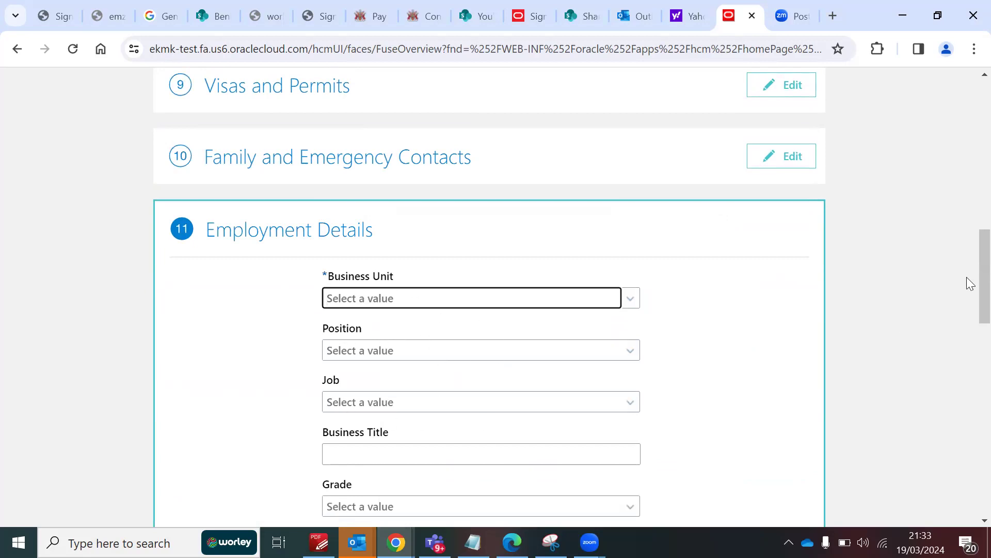
{"action": "scroll", "coordinate": [970, 335], "scroll_direction": "down", "scroll_amount": 5}
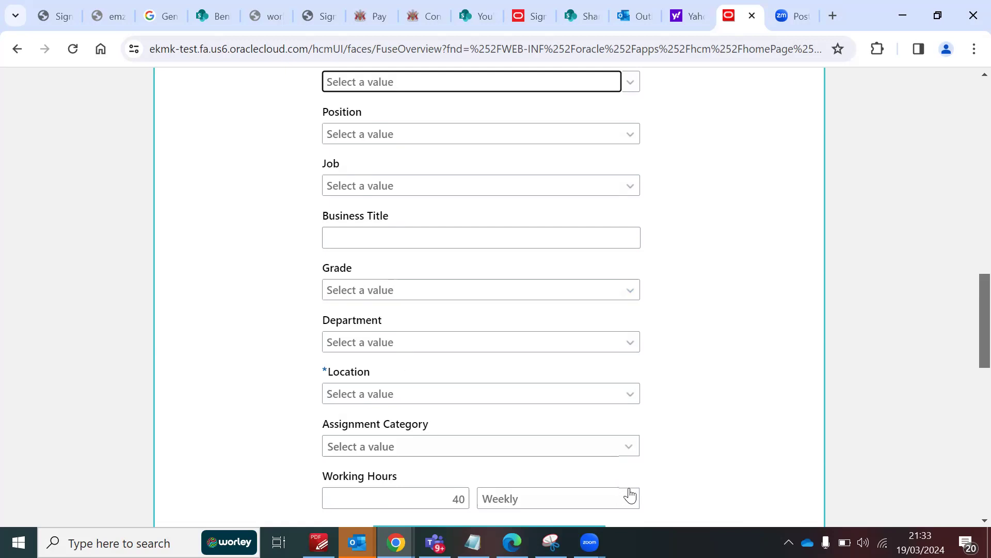
{"action": "scroll", "coordinate": [971, 343], "scroll_direction": "down", "scroll_amount": 4}
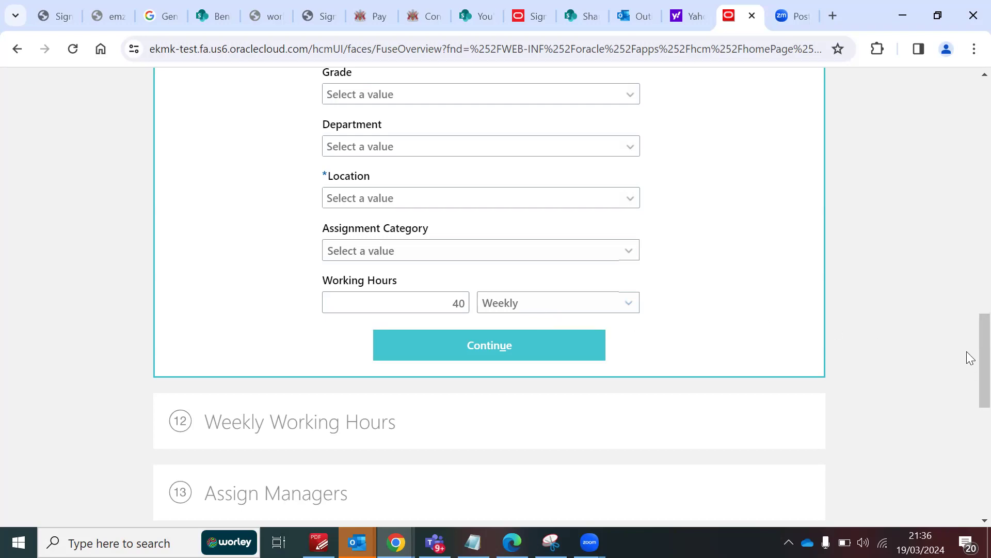
{"action": "scroll", "coordinate": [971, 357], "scroll_direction": "up", "scroll_amount": 5}
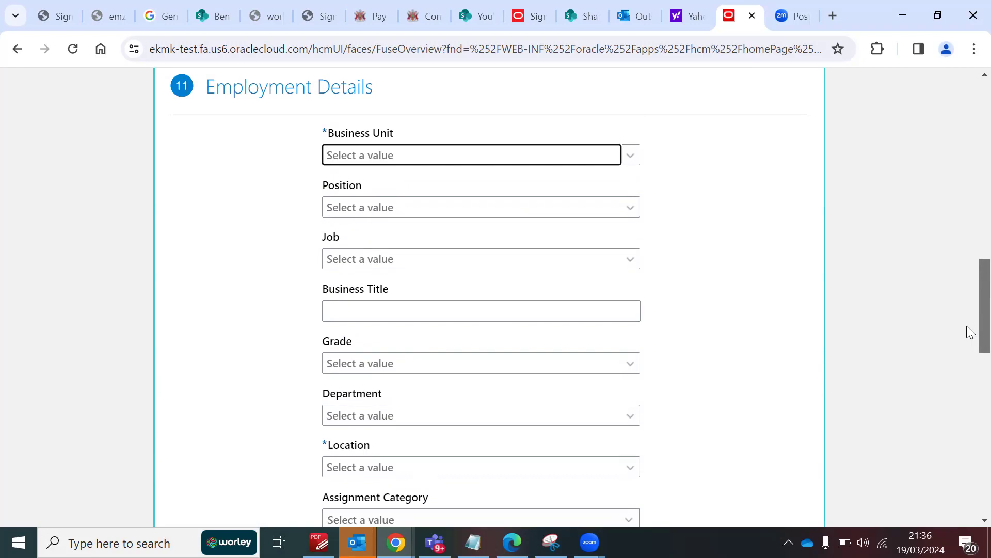
Search 'blue' in Business Unit, listing Blue SS BU and BlueSky Citadel UK BU.
{"action": "type", "text": "blue"}
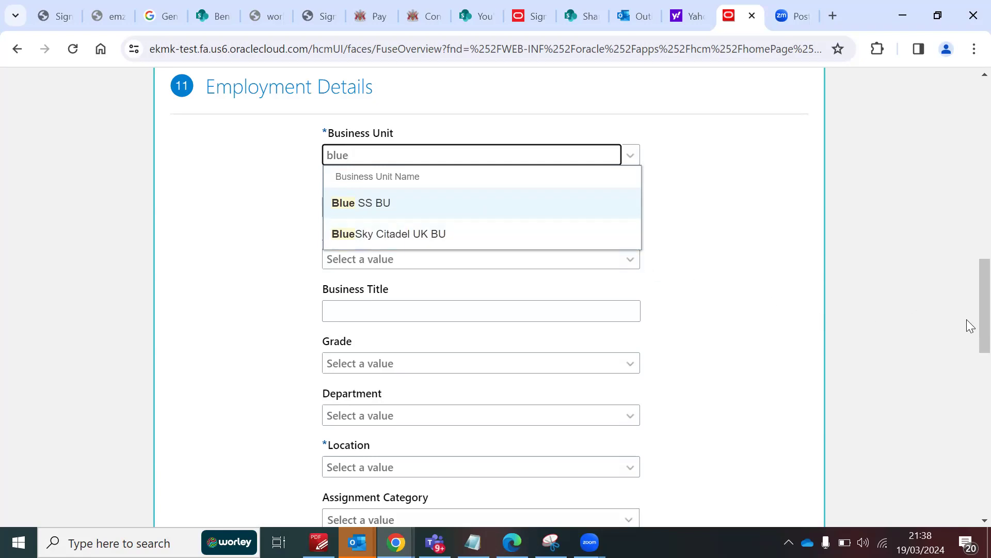
{"action": "scroll", "coordinate": [967, 330], "scroll_direction": "down", "scroll_amount": 1}
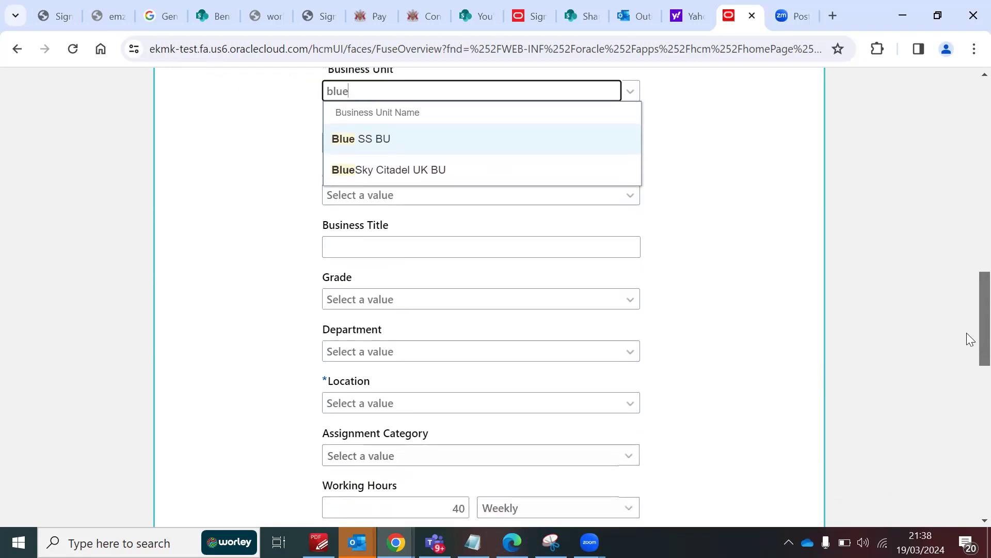